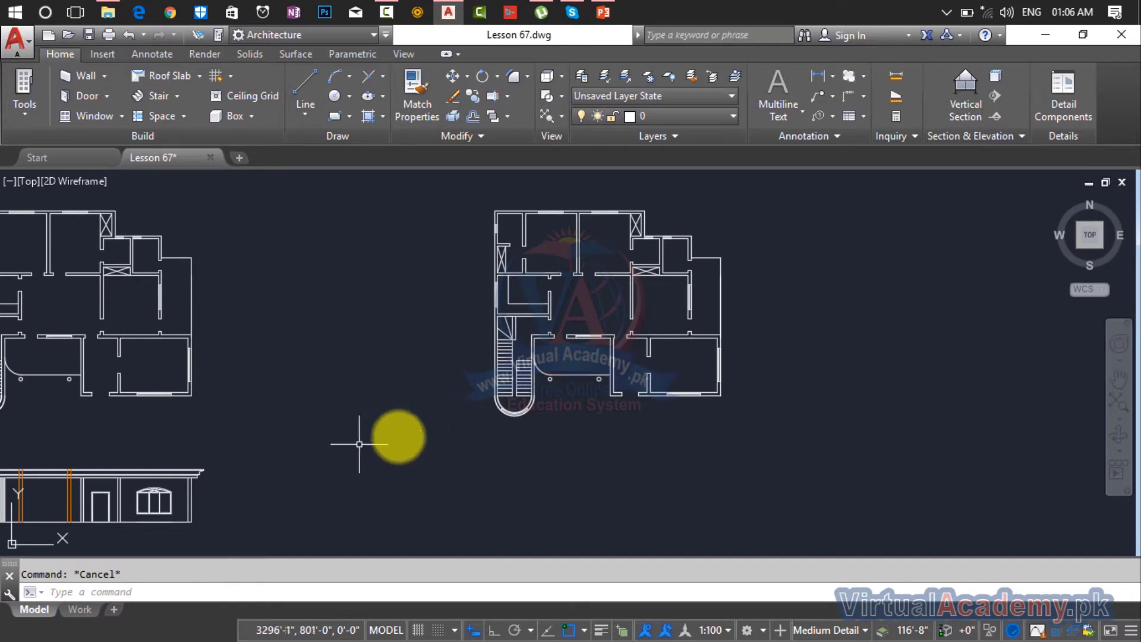
Draw a horizontal construction line just below the right-hand floor plan
{"action": "scroll", "coordinate": [623, 331], "scroll_direction": "up", "scroll_amount": 4}
{"action": "scroll", "coordinate": [557, 470], "scroll_direction": "down", "scroll_amount": 2}
{"action": "mouse_move", "coordinate": [555, 466]}
{"action": "middle_mouse_down"}
{"action": "mouse_move", "coordinate": [532, 398]}
{"action": "mouse_move", "coordinate": [420, 364]}
{"action": "mouse_move", "coordinate": [538, 399]}
{"action": "mouse_move", "coordinate": [551, 289]}
{"action": "middle_mouse_up"}
{"action": "scroll", "coordinate": [532, 399], "scroll_direction": "down", "scroll_amount": 1}
{"action": "scroll", "coordinate": [439, 354], "scroll_direction": "up", "scroll_amount": 1}
{"action": "scroll", "coordinate": [538, 399], "scroll_direction": "down", "scroll_amount": 1}
{"action": "type", "text": "XL"}
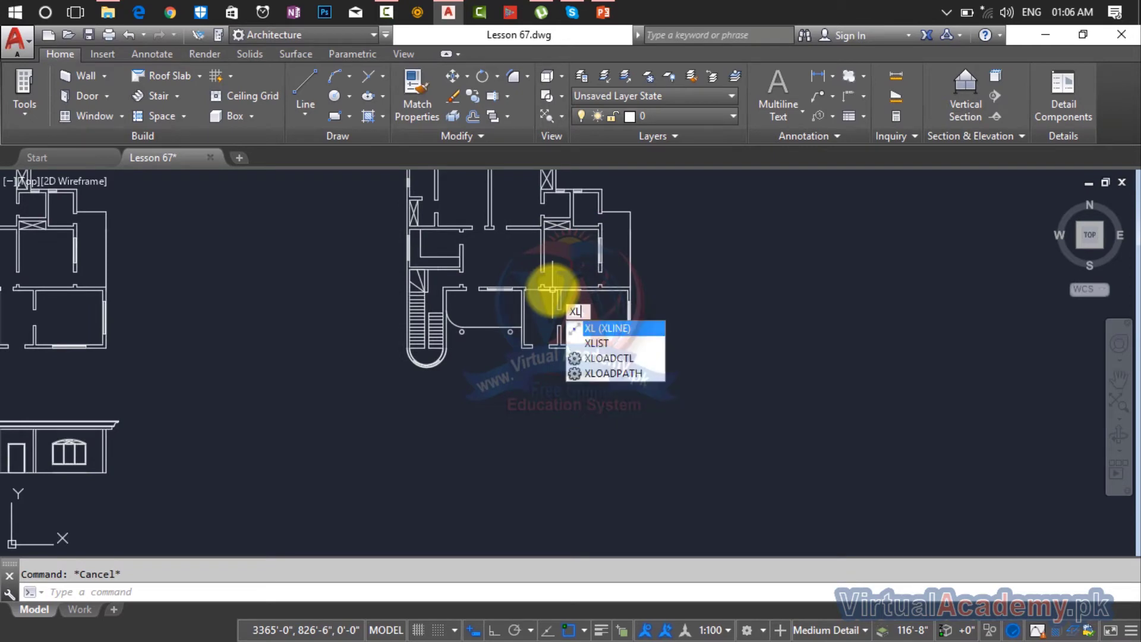
{"action": "key", "text": "Return"}
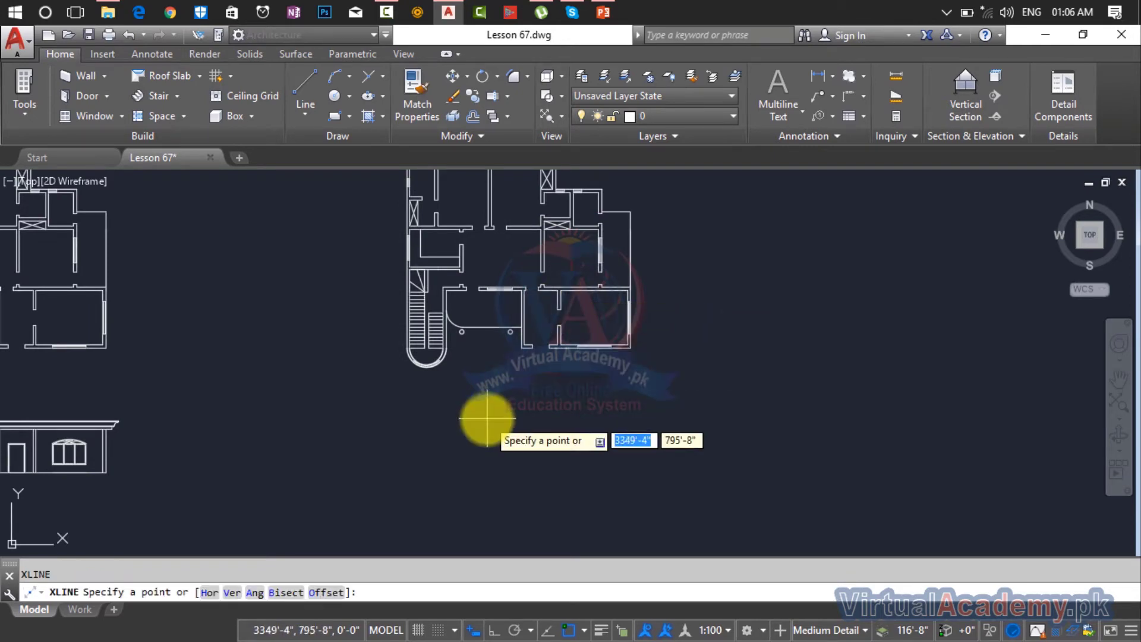
{"action": "left_click", "coordinate": [204, 593]}
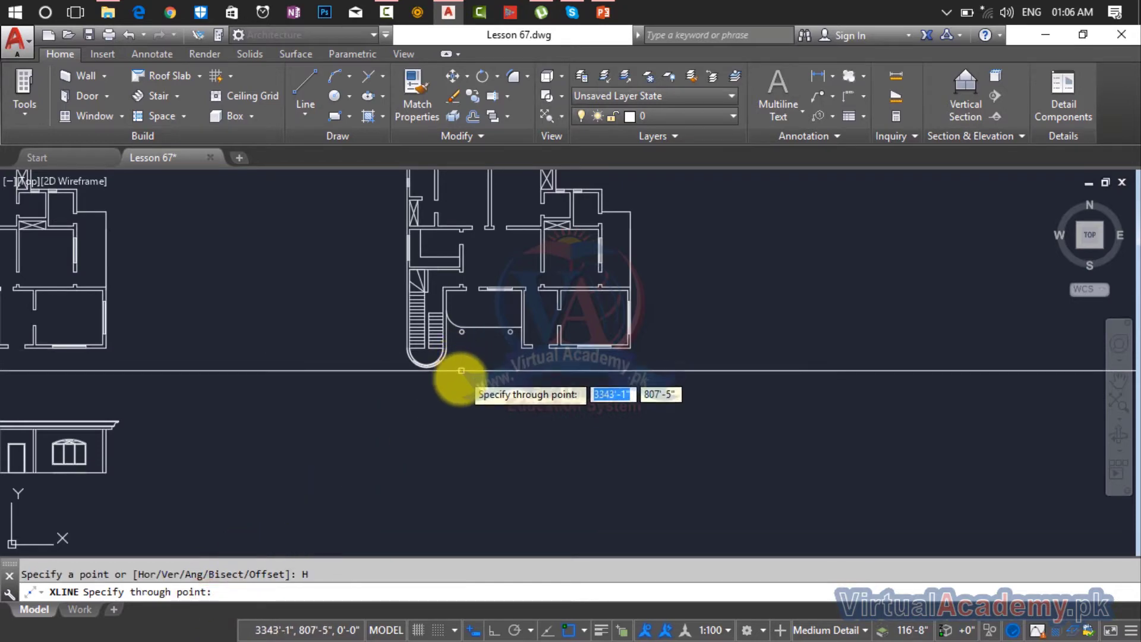
{"action": "left_click", "coordinate": [462, 414]}
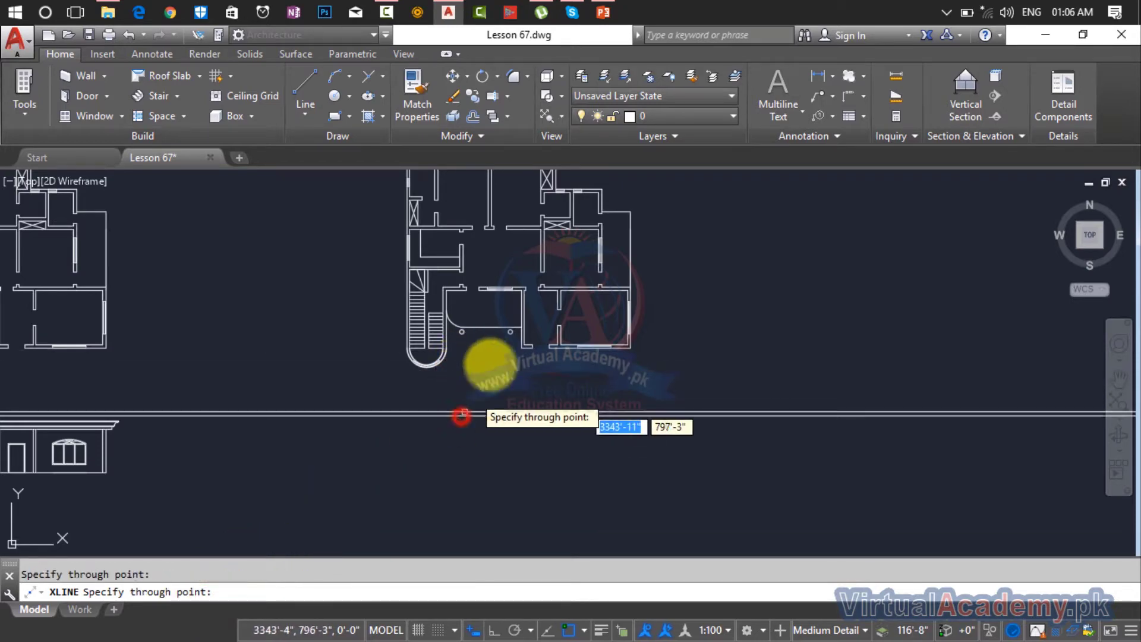
{"action": "key", "text": "Escape"}
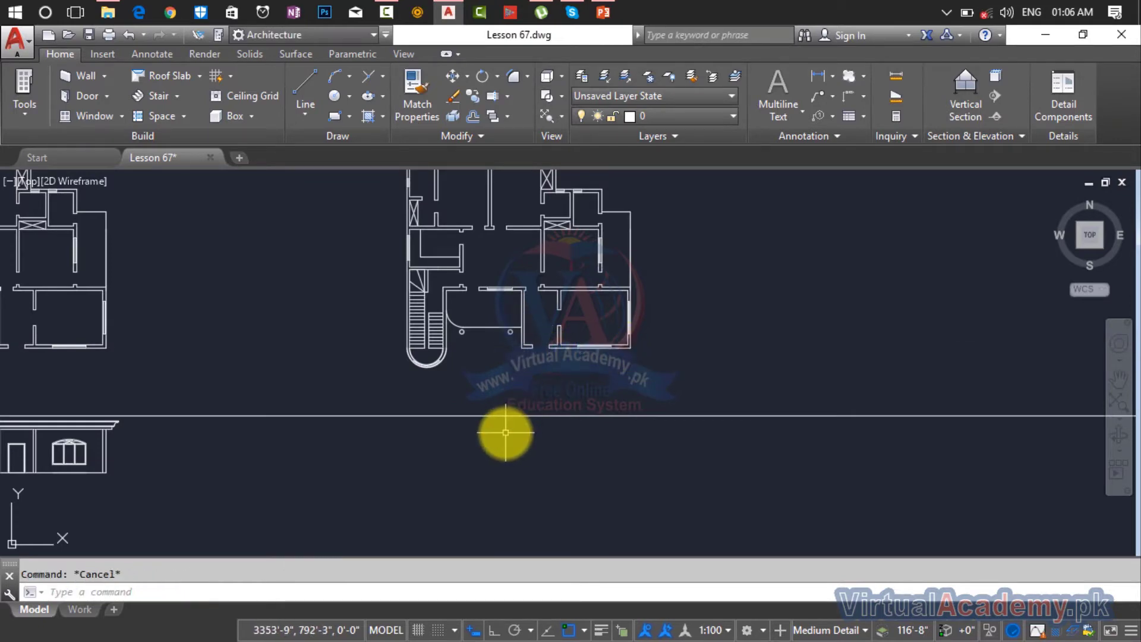
Draw two vertical construction lines, one just outside each side of the right-hand floor plan
{"action": "type", "text": "xl"}
{"action": "key", "text": "Return"}
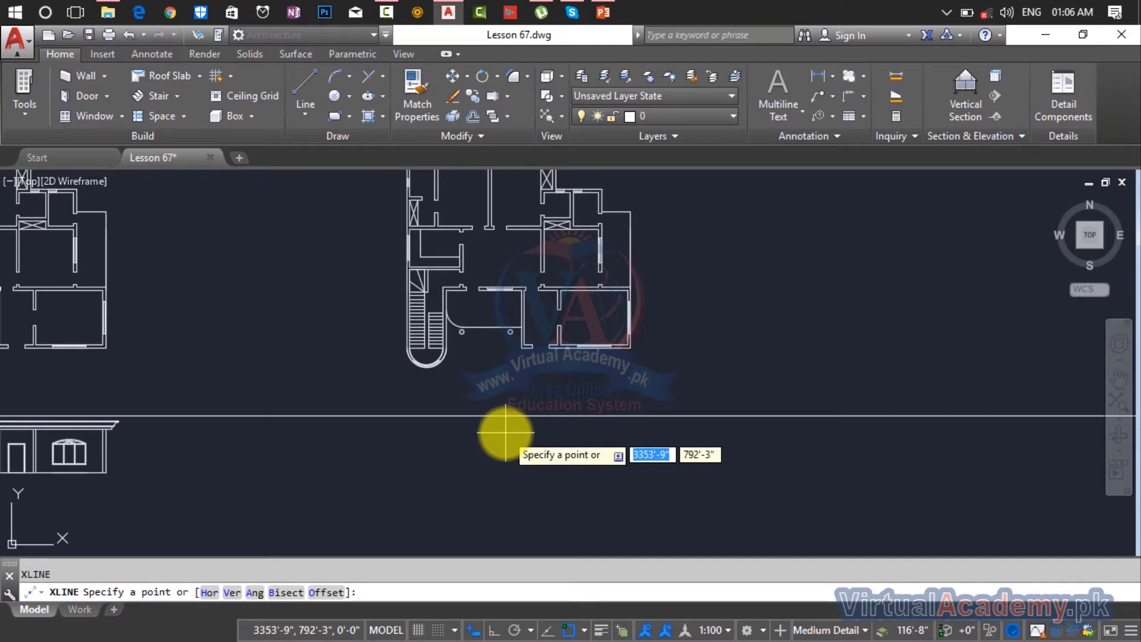
{"action": "type", "text": "v"}
{"action": "key", "text": "Return"}
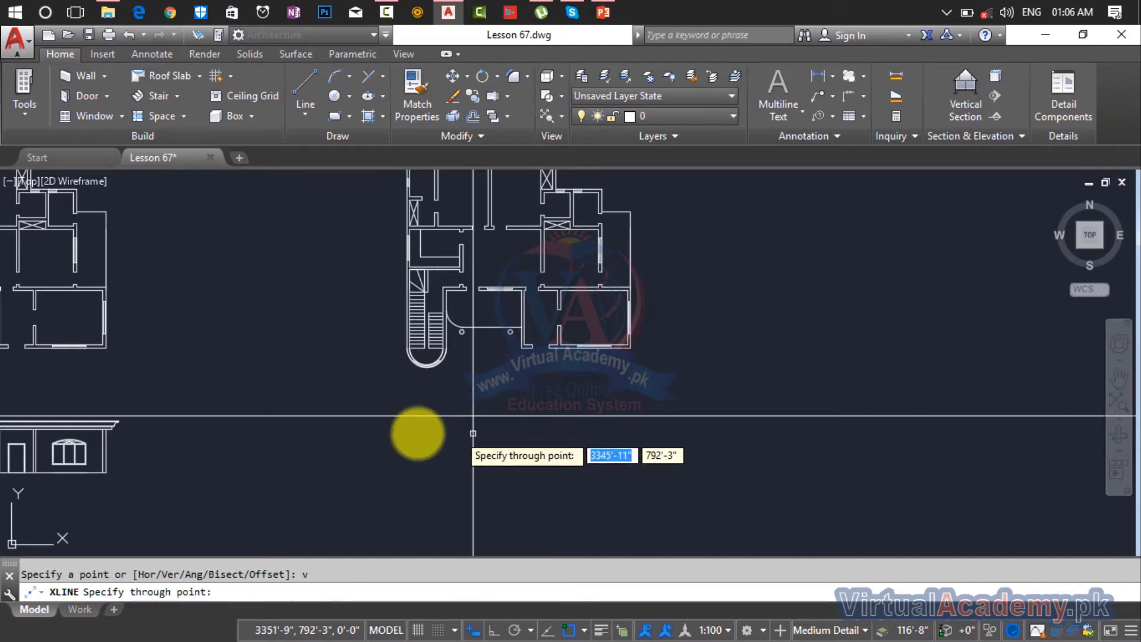
{"action": "left_click", "coordinate": [392, 432]}
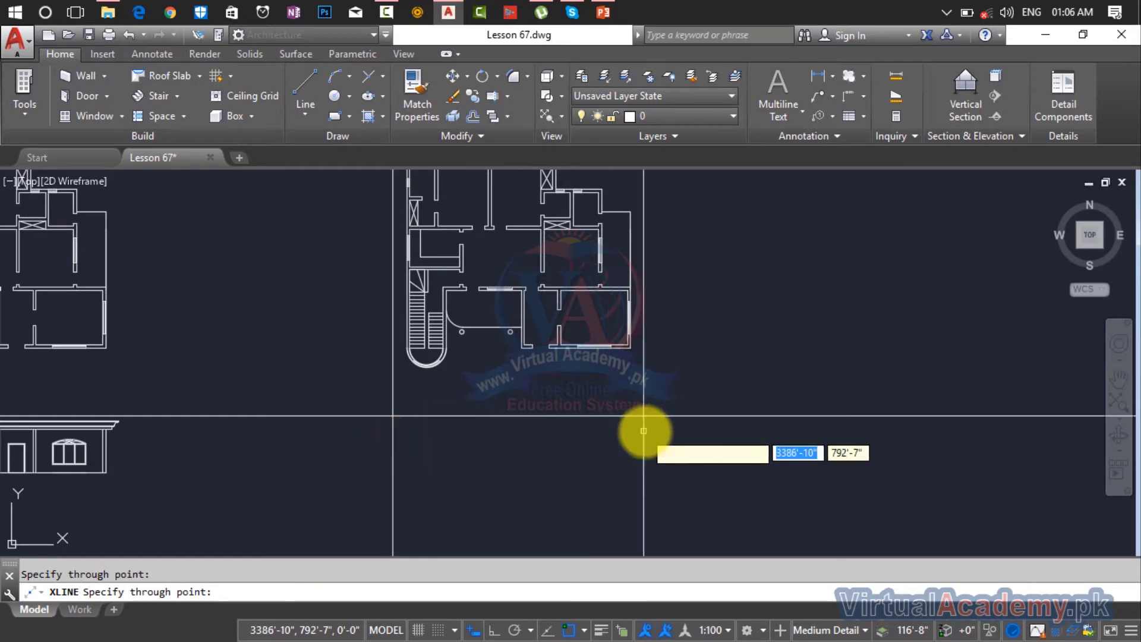
{"action": "left_click", "coordinate": [643, 433]}
{"action": "key", "text": "Escape"}
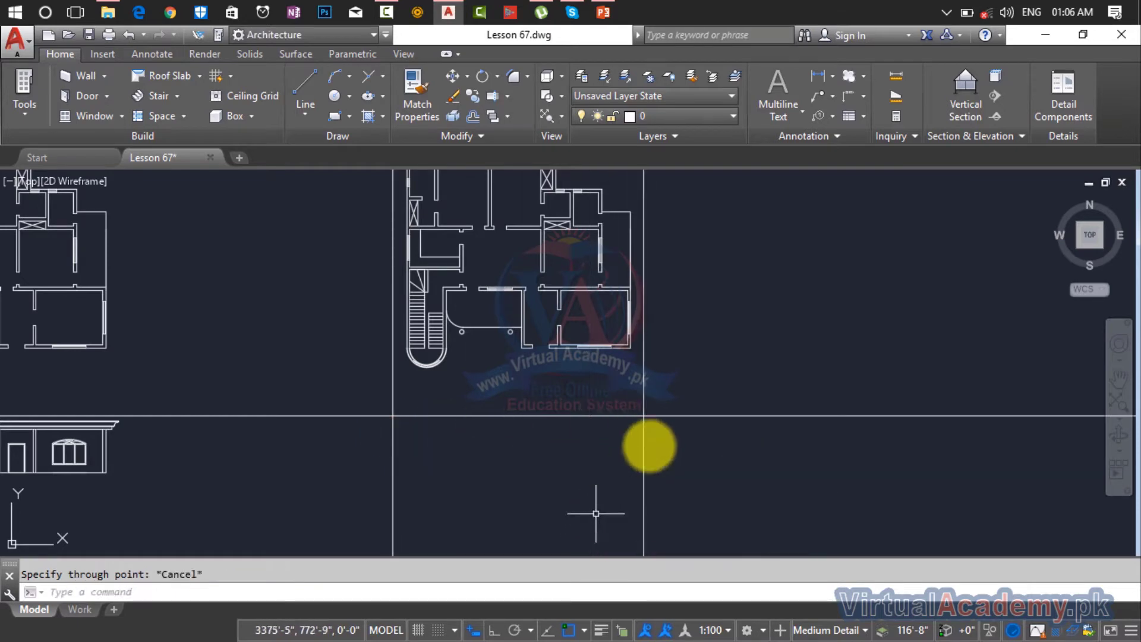
Trim the construction lines so that the horizontal line spans only between the two verticals, and remove the vertical parts below it
{"action": "key", "text": "Return"}
{"action": "key", "text": "Return"}
{"action": "left_click", "coordinate": [713, 354]}
{"action": "left_click", "coordinate": [690, 553]}
{"action": "left_click", "coordinate": [333, 360]}
{"action": "left_click", "coordinate": [331, 518]}
{"action": "left_click", "coordinate": [741, 474]}
{"action": "left_click", "coordinate": [306, 502]}
{"action": "key", "text": "Escape"}
{"action": "key", "text": "Escape"}
Delete the two vertical construction lines remaining on either side of the floor plan
{"action": "middle_click_drag", "start_coordinate": [701, 276], "coordinate": [737, 553]}
{"action": "left_click", "coordinate": [742, 349]}
{"action": "left_click", "coordinate": [390, 327]}
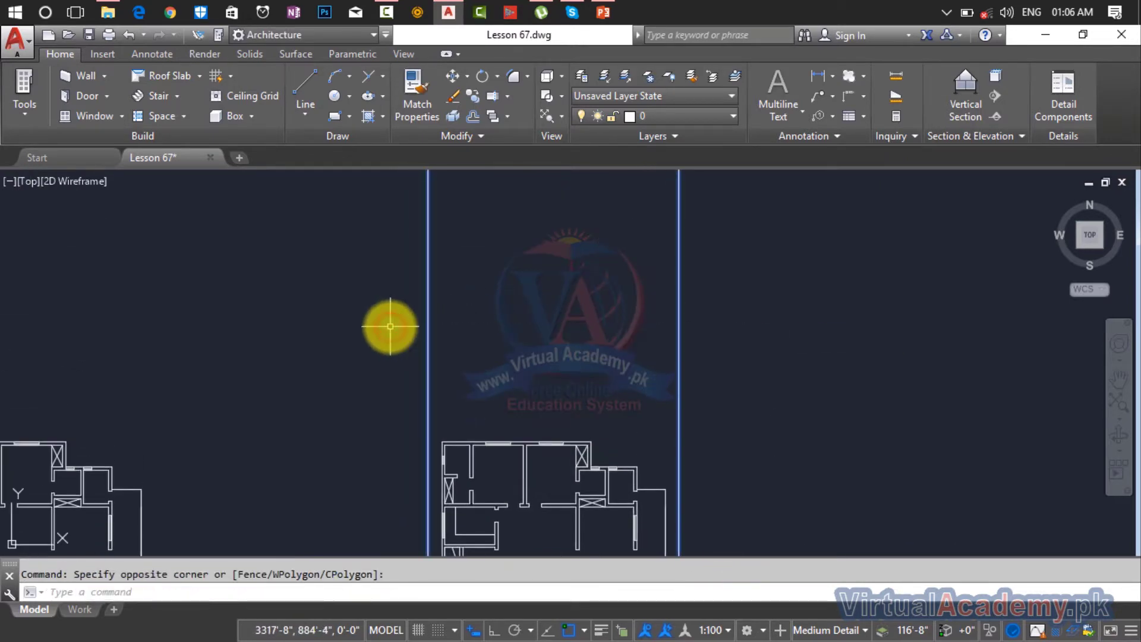
{"action": "key", "text": "Delete"}
Offset the horizontal line below the floor plan downward by 10'6
{"action": "scroll", "coordinate": [596, 483], "scroll_direction": "down", "scroll_amount": 2}
{"action": "middle_click_drag", "start_coordinate": [596, 484], "coordinate": [589, 282]}
{"action": "scroll", "coordinate": [588, 264], "scroll_direction": "up", "scroll_amount": 5}
{"action": "key", "text": "Escape"}
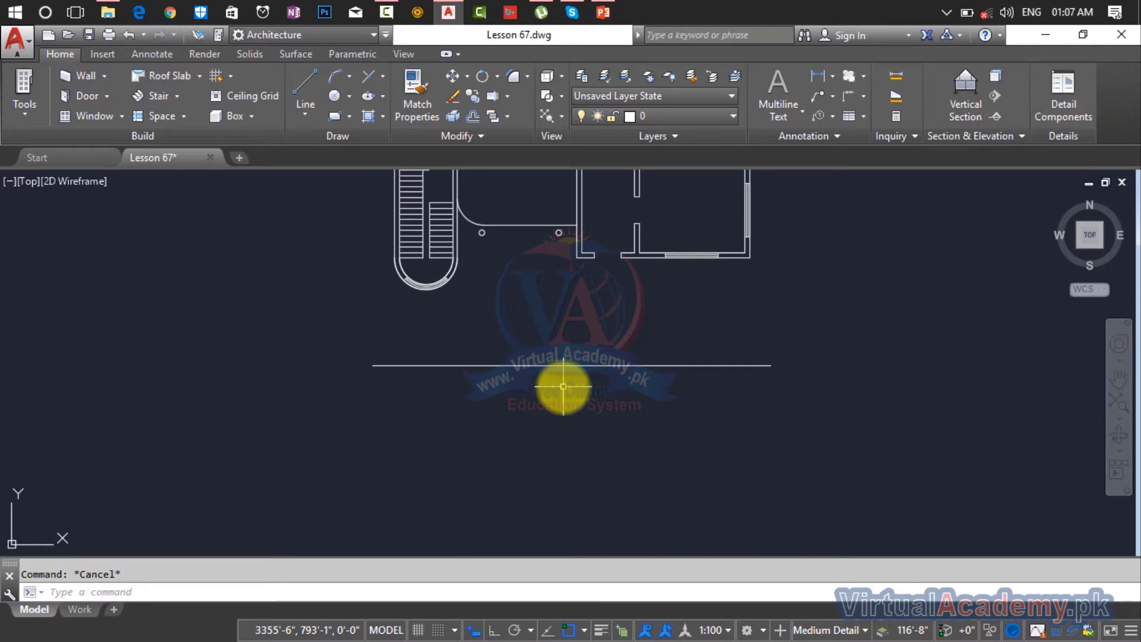
{"action": "key", "text": "Return"}
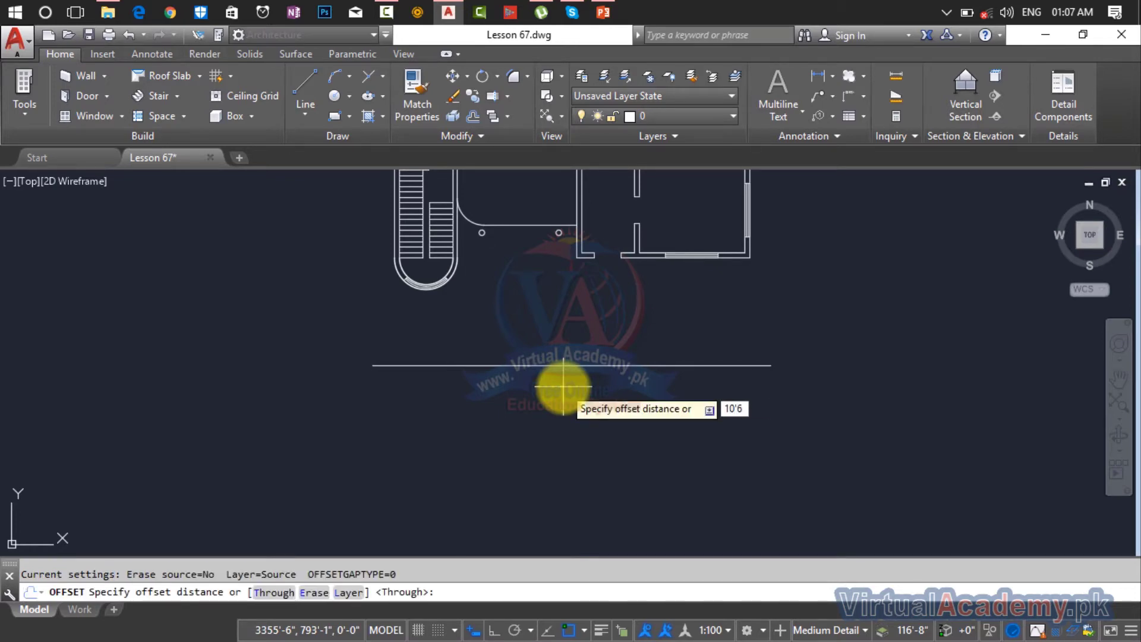
{"action": "left_click", "coordinate": [563, 364]}
{"action": "left_click", "coordinate": [561, 470]}
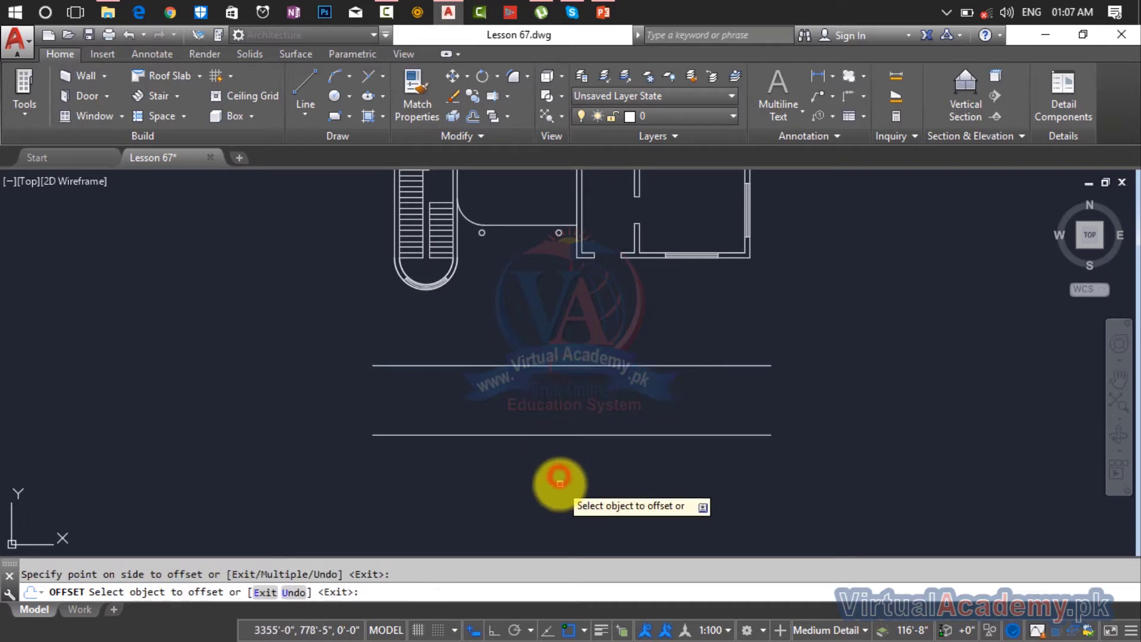
{"action": "scroll", "coordinate": [561, 449], "scroll_direction": "down", "scroll_amount": 3}
{"action": "scroll", "coordinate": [552, 446], "scroll_direction": "up", "scroll_amount": 3}
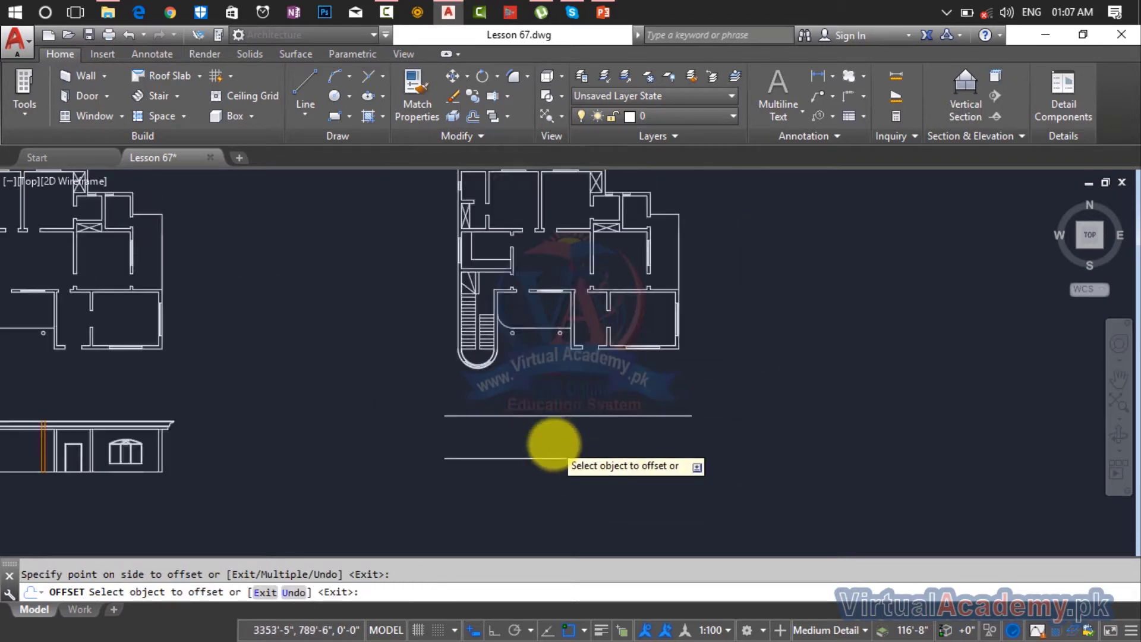
{"action": "key", "text": "Escape"}
Draw vertical construction lines through the outer and inner corners of the front room's right wall
{"action": "scroll", "coordinate": [555, 428], "scroll_direction": "up", "scroll_amount": 2}
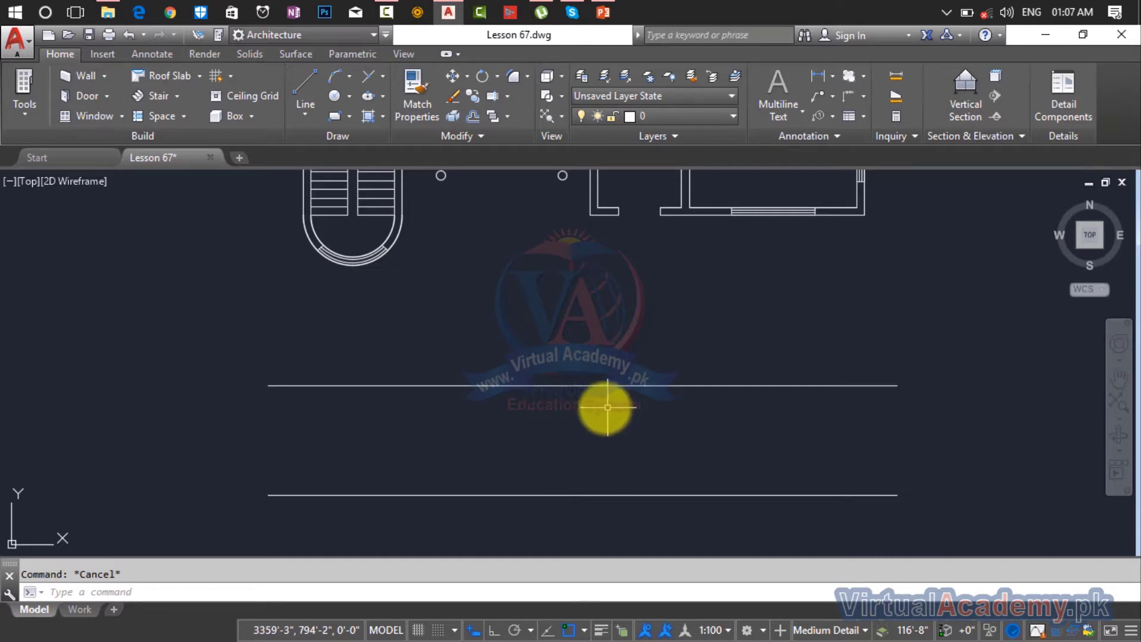
{"action": "middle_click_drag", "start_coordinate": [672, 390], "coordinate": [407, 364]}
{"action": "scroll", "coordinate": [497, 238], "scroll_direction": "up", "scroll_amount": 2}
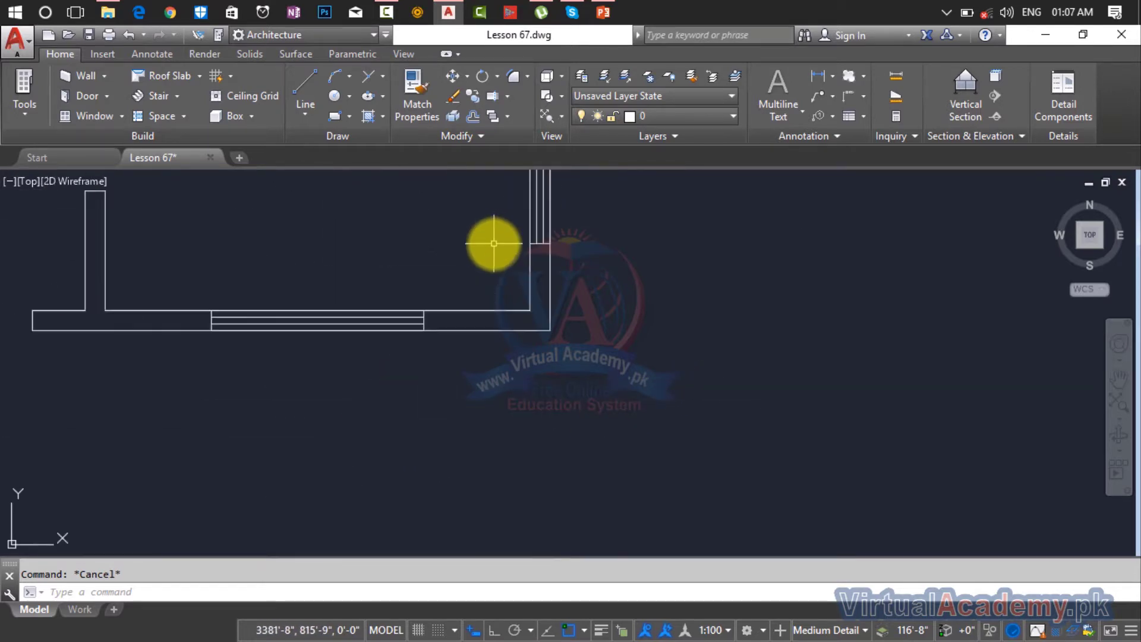
{"action": "scroll", "coordinate": [519, 266], "scroll_direction": "up", "scroll_amount": 2}
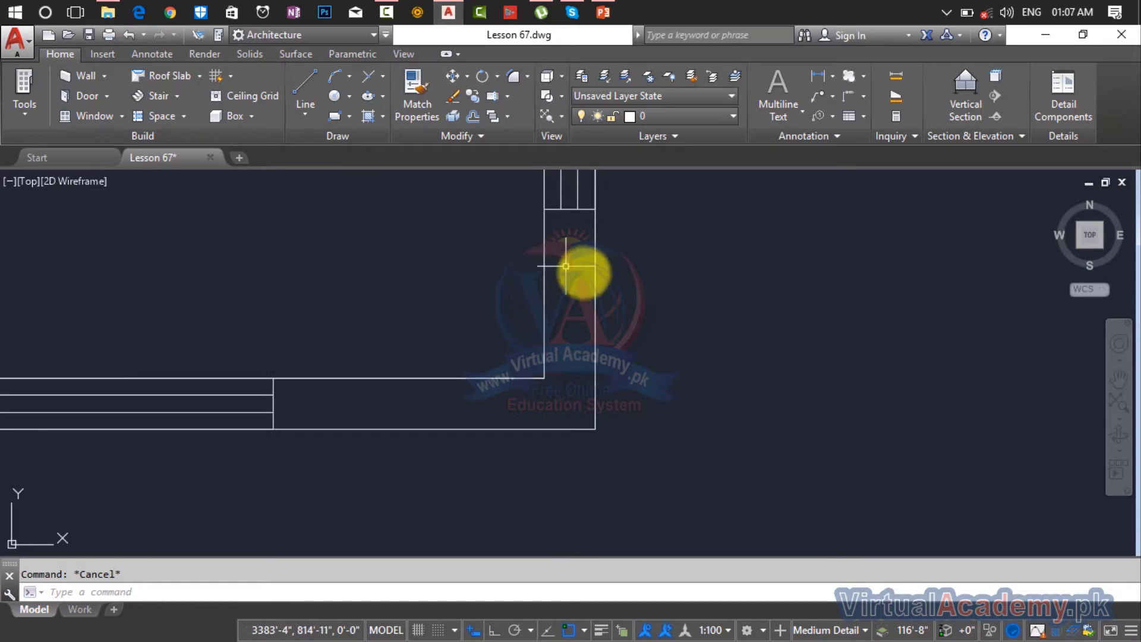
{"action": "scroll", "coordinate": [596, 272], "scroll_direction": "down", "scroll_amount": 3}
{"action": "middle_click_drag", "start_coordinate": [597, 271], "coordinate": [659, 289]}
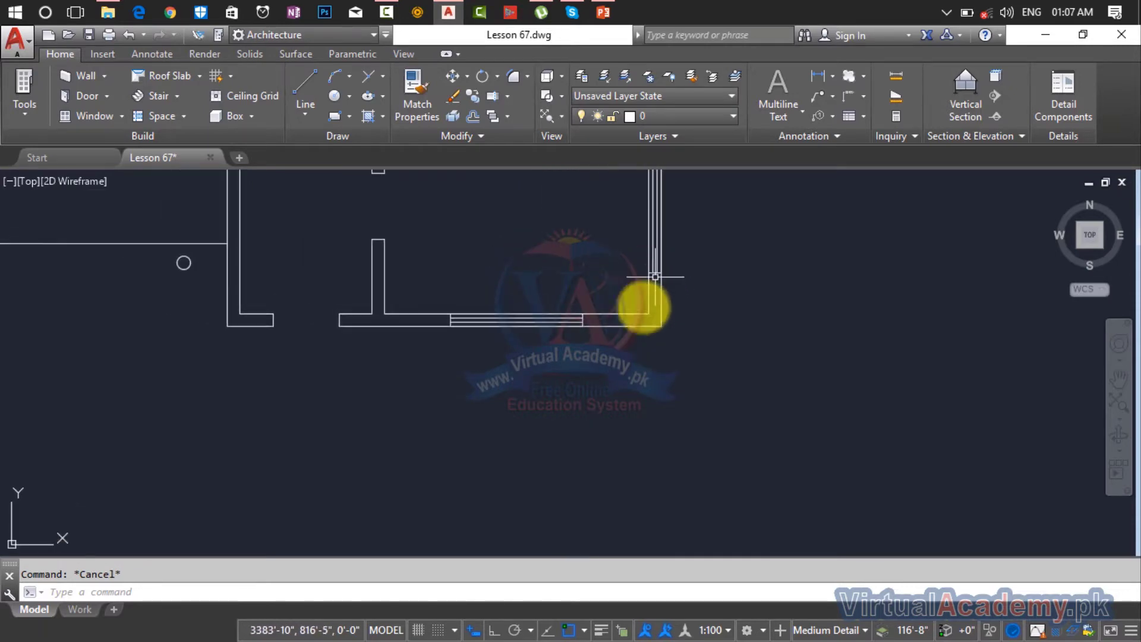
{"action": "scroll", "coordinate": [651, 282], "scroll_direction": "up", "scroll_amount": 4}
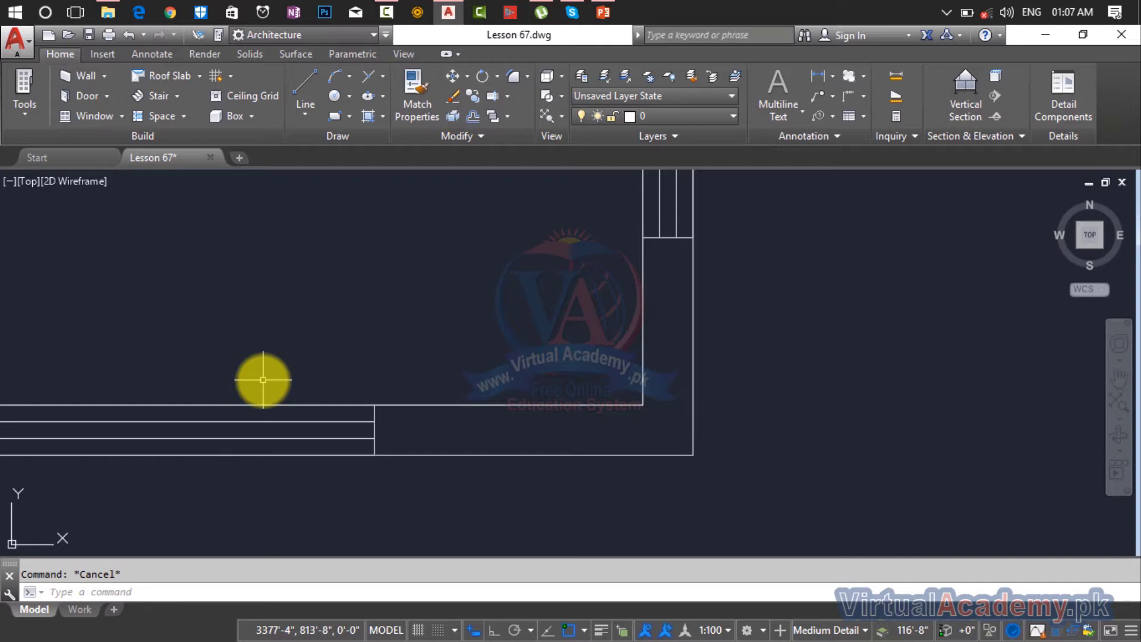
{"action": "type", "text": "XL"}
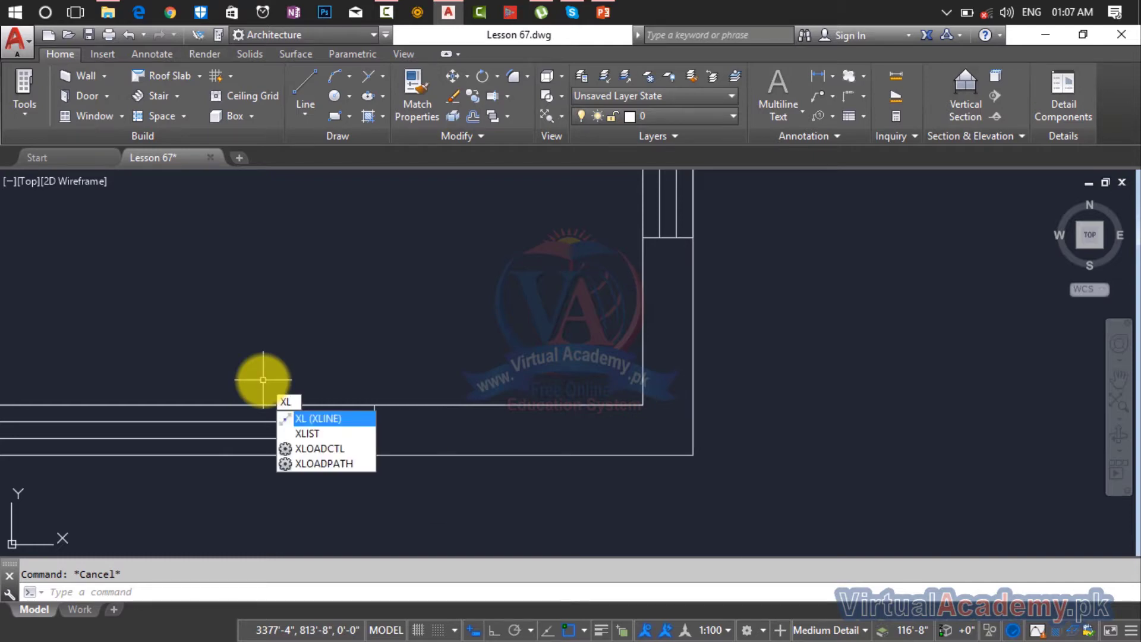
{"action": "key", "text": "Return"}
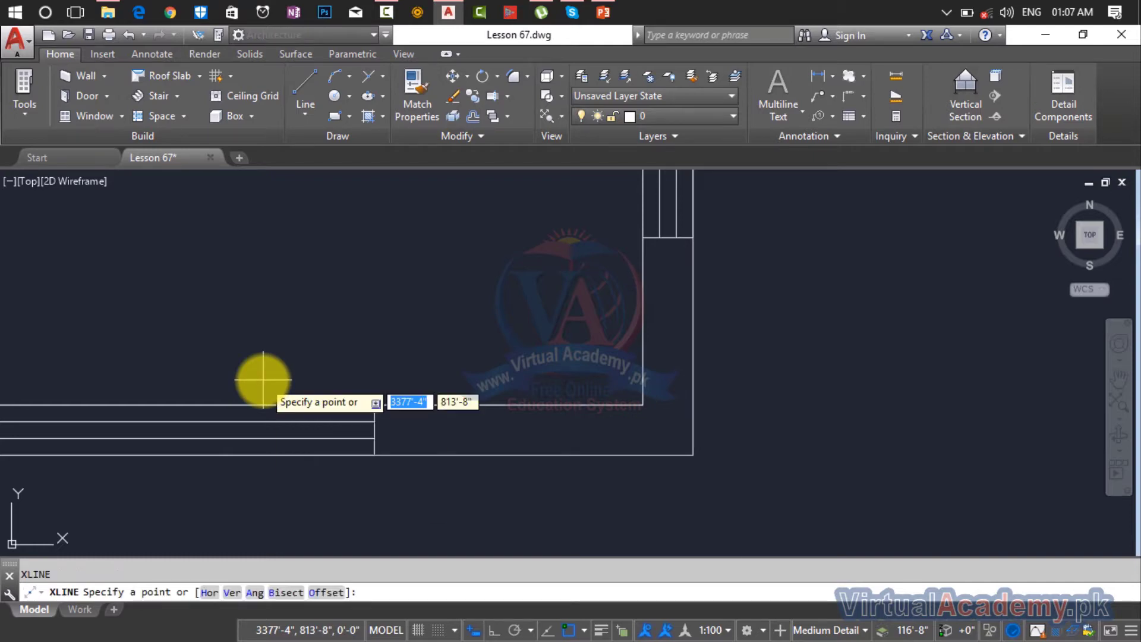
{"action": "type", "text": "v"}
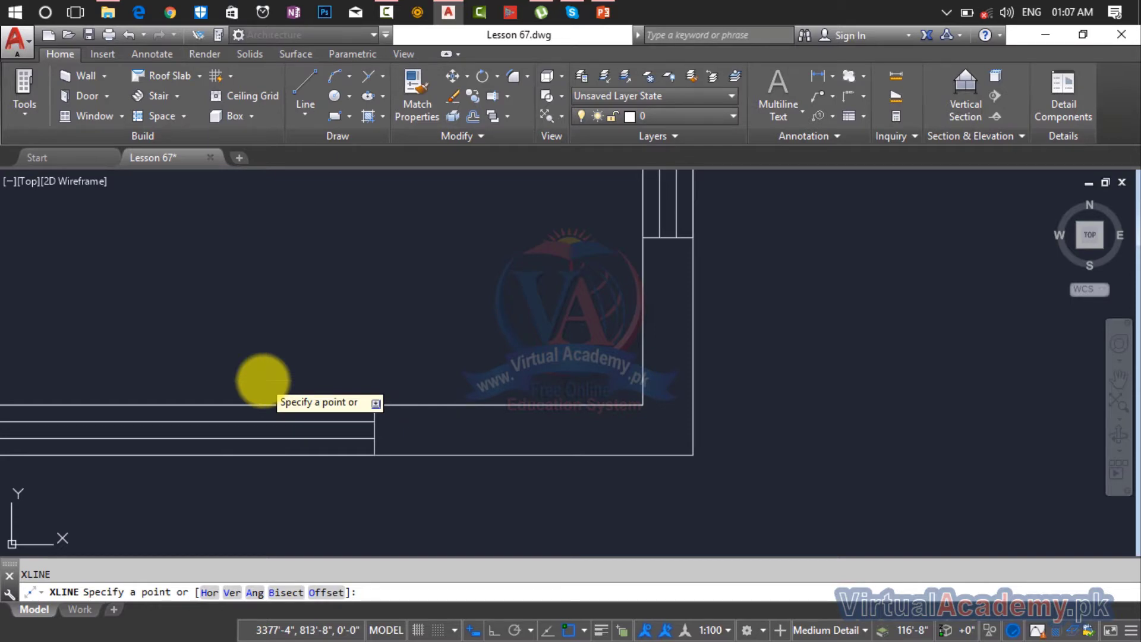
{"action": "key", "text": "Return"}
{"action": "scroll", "coordinate": [714, 474], "scroll_direction": "up", "scroll_amount": 4}
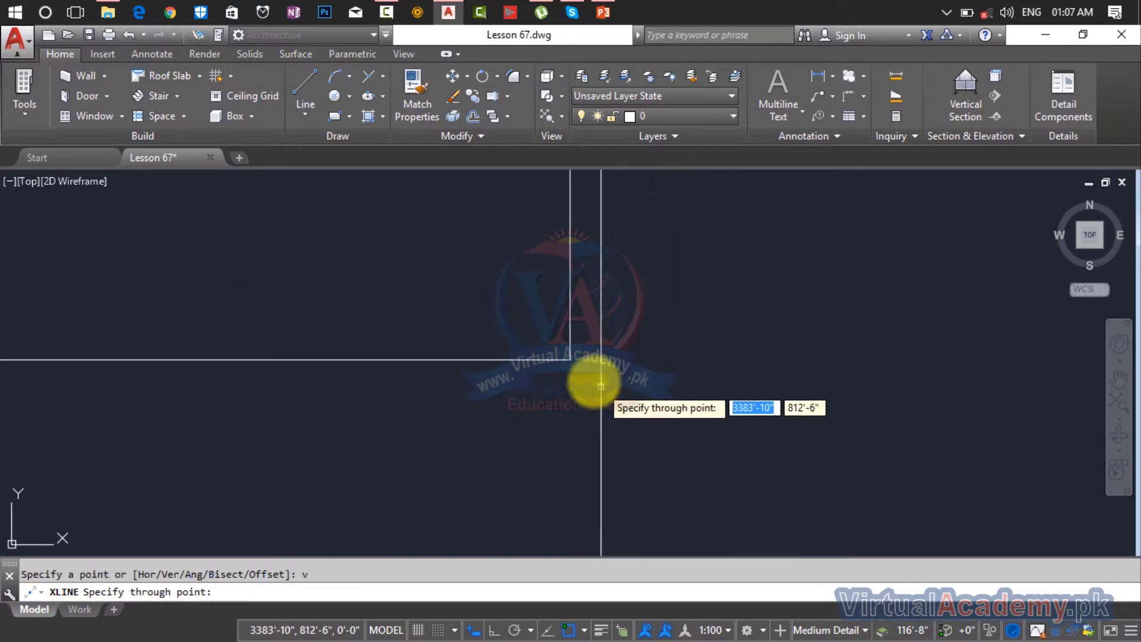
{"action": "left_click", "coordinate": [570, 360]}
{"action": "scroll", "coordinate": [627, 554], "scroll_direction": "down", "scroll_amount": 4}
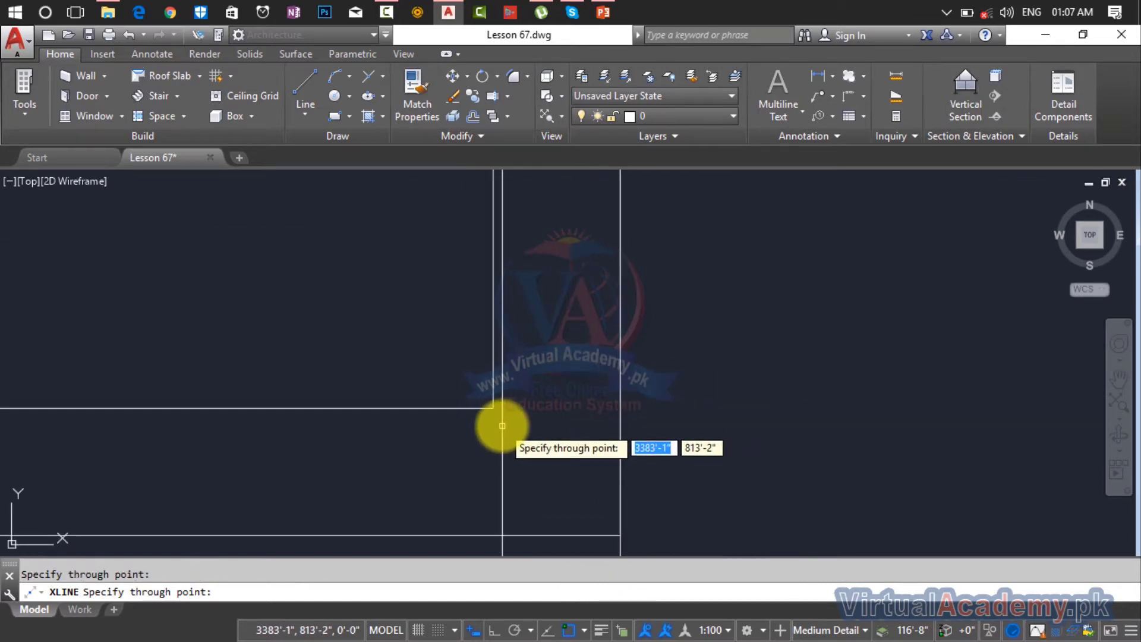
{"action": "left_click", "coordinate": [493, 408]}
Add vertical construction lines through both ends of the front room's window
{"action": "scroll", "coordinate": [493, 499], "scroll_direction": "down", "scroll_amount": 3}
{"action": "middle_click_drag", "start_coordinate": [509, 500], "coordinate": [820, 476]}
{"action": "scroll", "coordinate": [643, 491], "scroll_direction": "up", "scroll_amount": 5}
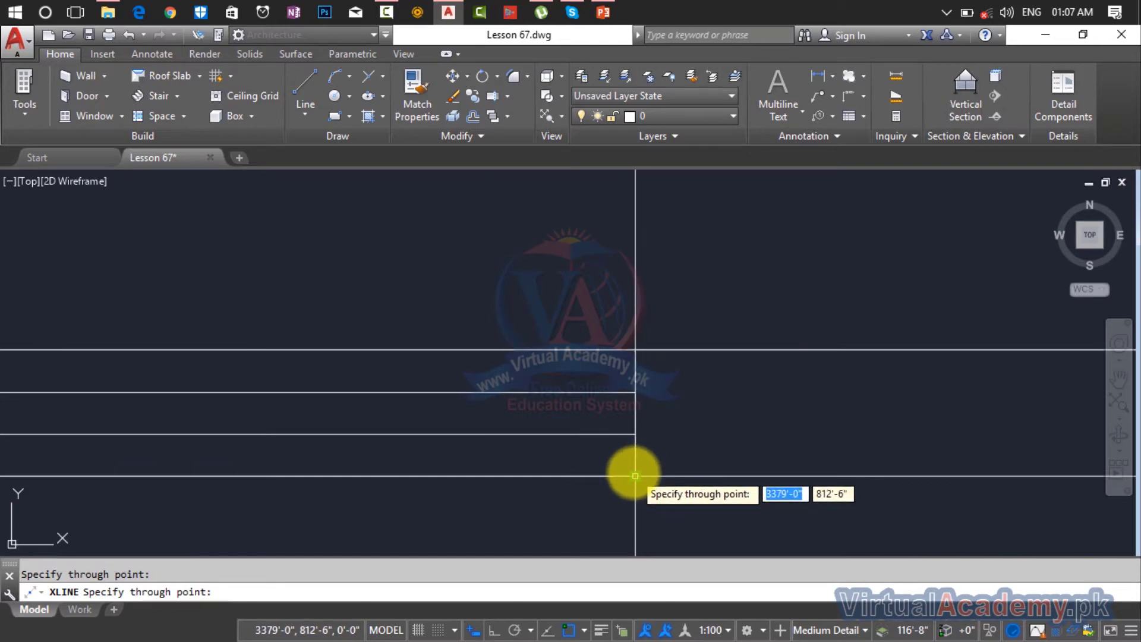
{"action": "left_click", "coordinate": [635, 475]}
{"action": "scroll", "coordinate": [410, 451], "scroll_direction": "down", "scroll_amount": 1}
{"action": "middle_click_drag", "start_coordinate": [397, 456], "coordinate": [1132, 470]}
{"action": "middle_click_drag", "start_coordinate": [369, 499], "coordinate": [603, 501]}
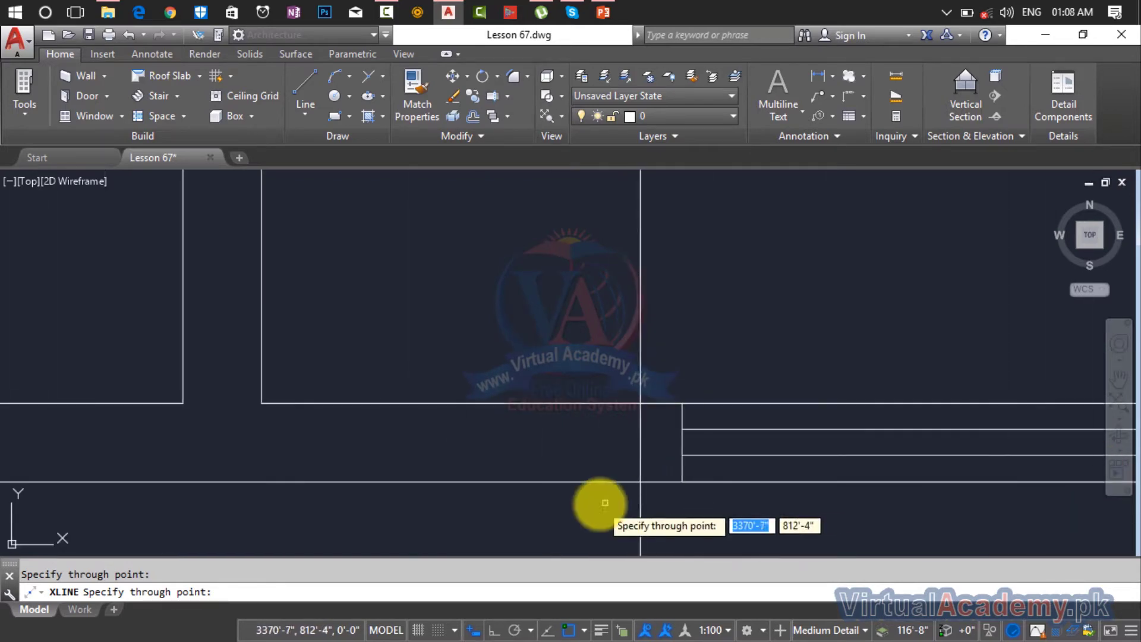
{"action": "left_click", "coordinate": [683, 480]}
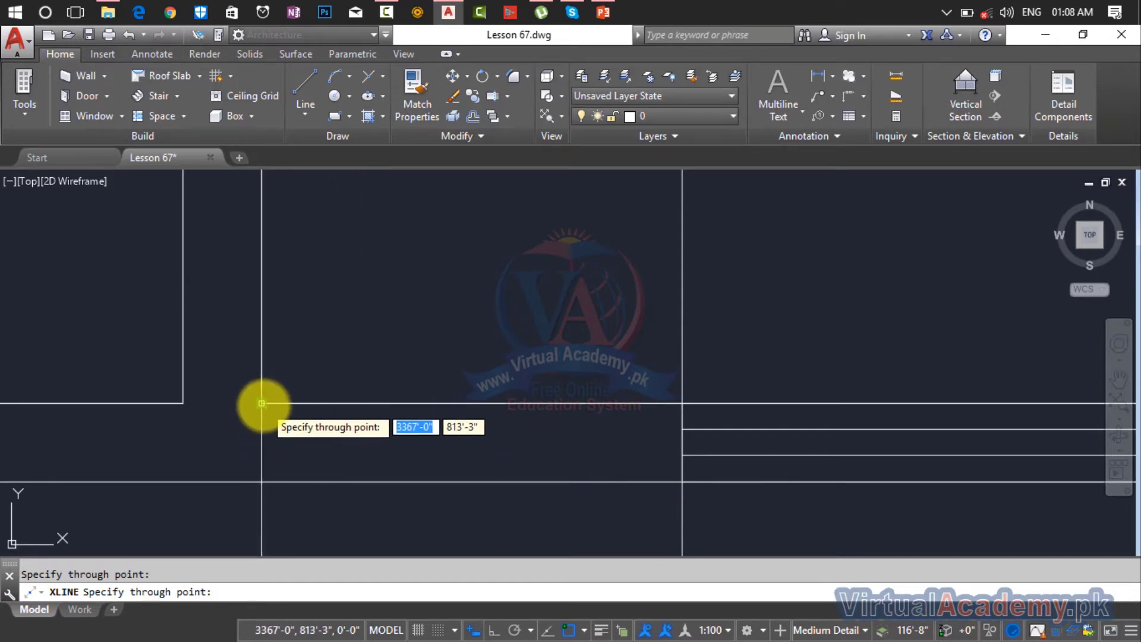
Add vertical construction lines through both faces of the partition wall on the front room's left side
{"action": "left_click", "coordinate": [261, 403]}
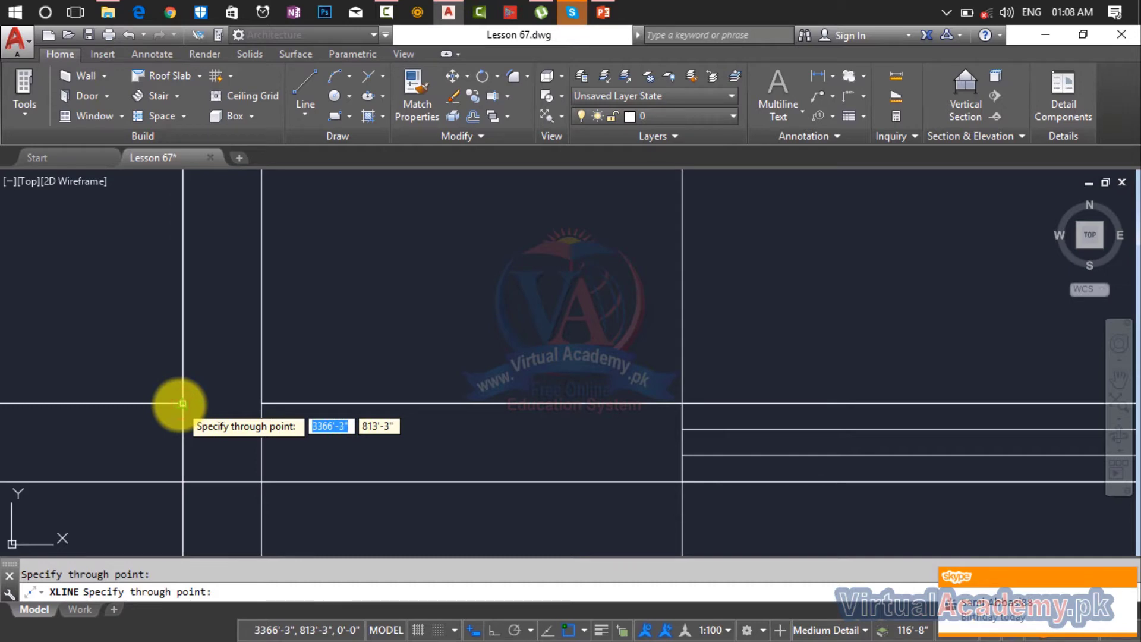
{"action": "key", "text": "Escape"}
{"action": "key", "text": "Escape"}
{"action": "scroll", "coordinate": [716, 505], "scroll_direction": "down", "scroll_amount": 3}
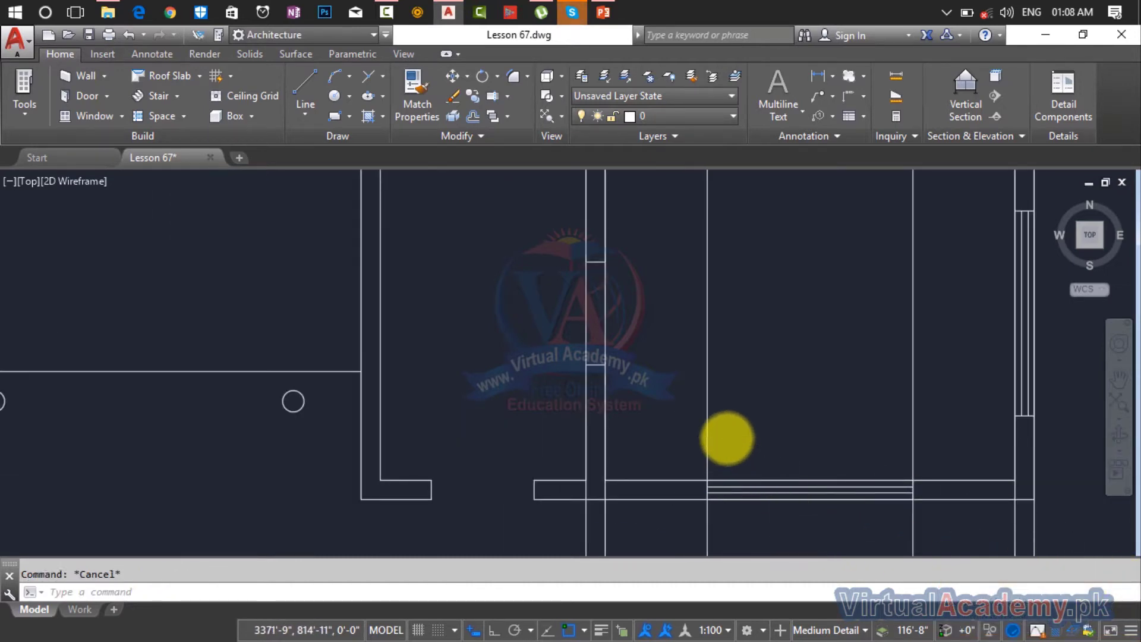
{"action": "scroll", "coordinate": [642, 331], "scroll_direction": "down", "scroll_amount": 3}
{"action": "scroll", "coordinate": [607, 280], "scroll_direction": "up", "scroll_amount": 3}
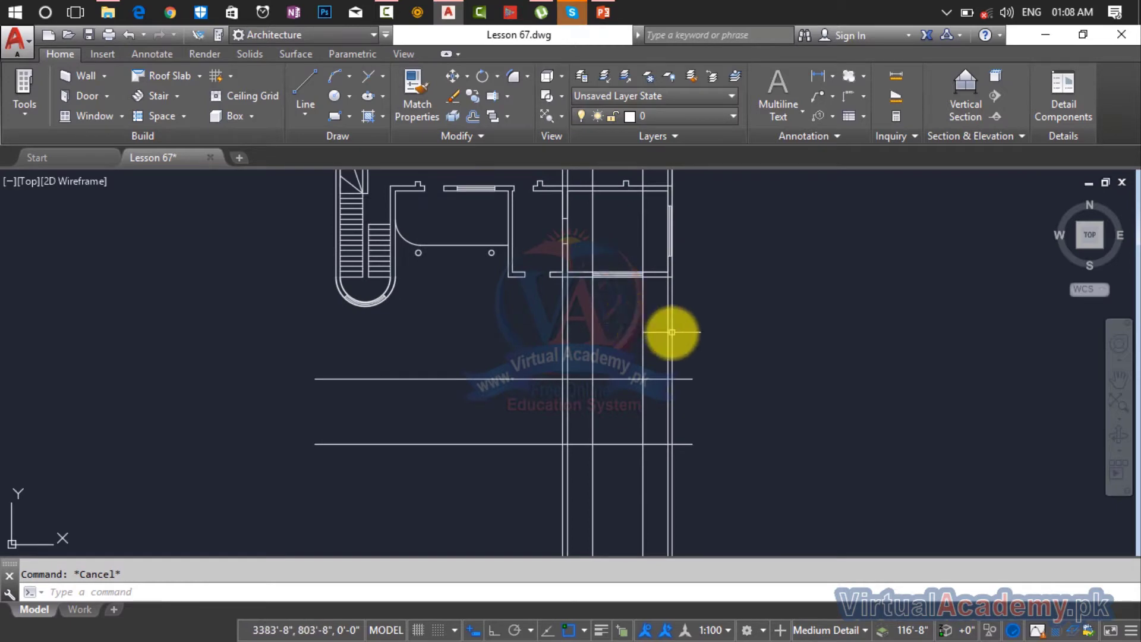
{"action": "scroll", "coordinate": [700, 327], "scroll_direction": "up", "scroll_amount": 2}
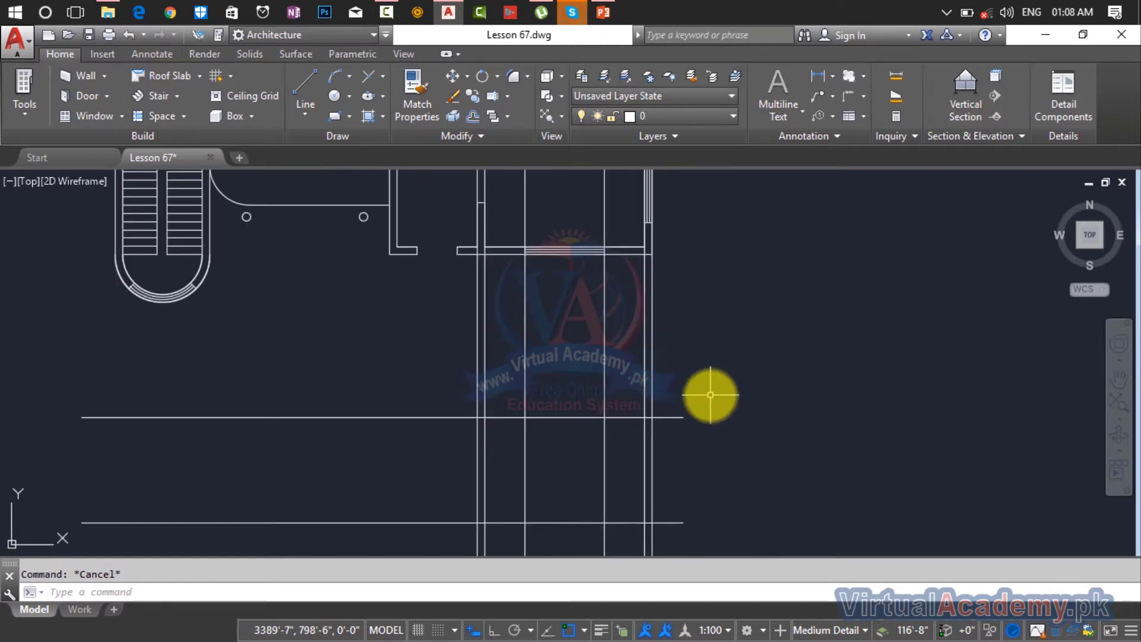
{"action": "key", "text": "Return"}
{"action": "left_click", "coordinate": [731, 326]}
{"action": "left_click", "coordinate": [389, 345]}
{"action": "key", "text": "Escape"}
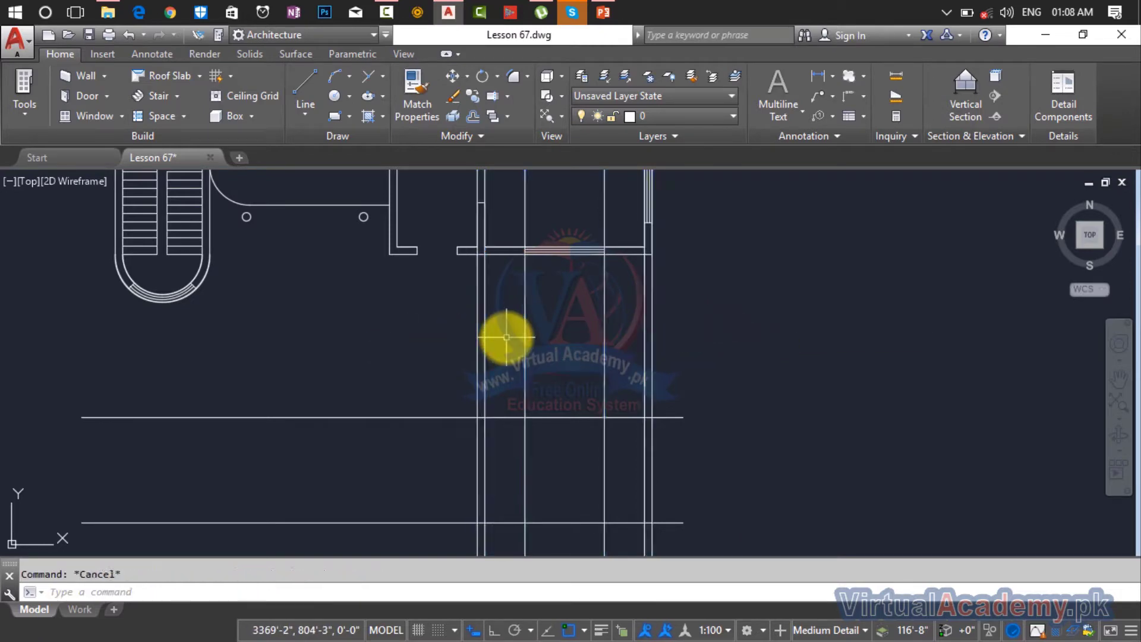
Trim the six vertical projection lines above the upper and below the lower horizontal elevation line
{"action": "type", "text": "tr"}
{"action": "key", "text": "Return"}
{"action": "left_click", "coordinate": [765, 331]}
{"action": "left_click", "coordinate": [381, 373]}
{"action": "scroll", "coordinate": [578, 357], "scroll_direction": "down", "scroll_amount": 2}
{"action": "middle_click_drag", "start_coordinate": [578, 357], "coordinate": [612, 278]}
{"action": "left_click", "coordinate": [733, 395]}
{"action": "left_click", "coordinate": [408, 464]}
{"action": "scroll", "coordinate": [568, 351], "scroll_direction": "down", "scroll_amount": 1}
{"action": "middle_click_drag", "start_coordinate": [567, 350], "coordinate": [574, 624]}
{"action": "key", "text": "Escape"}
Delete the six leftover vertical line pieces running through and above the floor plan
{"action": "left_click", "coordinate": [670, 333]}
{"action": "left_click", "coordinate": [492, 362]}
{"action": "key", "text": "Delete"}
Draw a line along the lower horizontal elevation line between the two window projection lines
{"action": "middle_click_drag", "start_coordinate": [559, 491], "coordinate": [527, 263]}
{"action": "scroll", "coordinate": [514, 364], "scroll_direction": "up", "scroll_amount": 2}
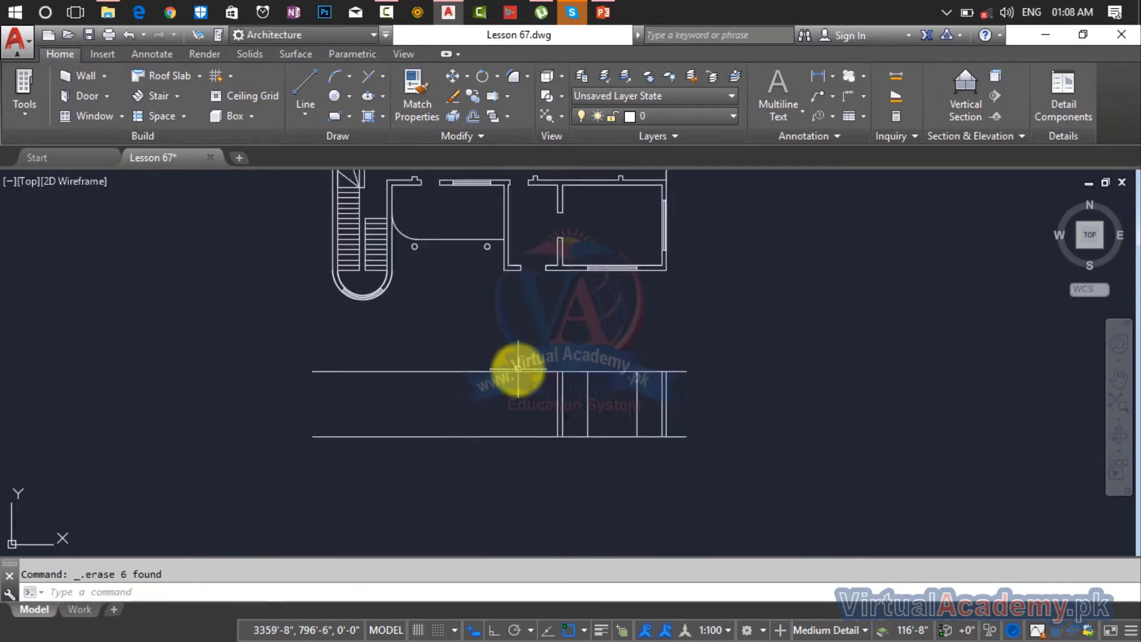
{"action": "scroll", "coordinate": [634, 338], "scroll_direction": "up", "scroll_amount": 3}
{"action": "scroll", "coordinate": [612, 298], "scroll_direction": "down", "scroll_amount": 3}
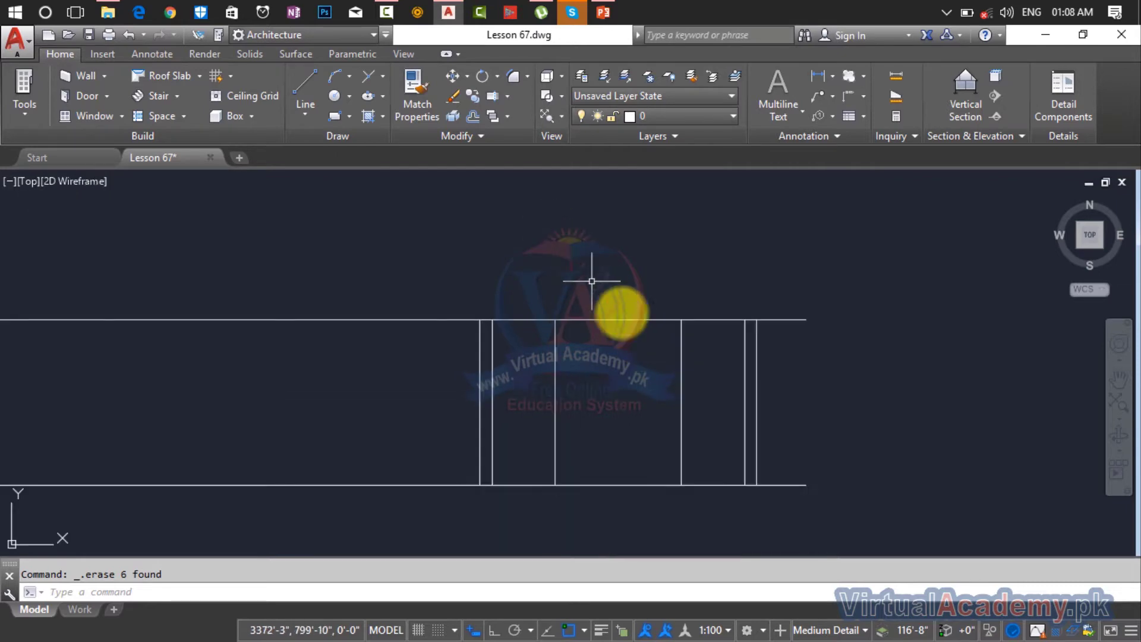
{"action": "middle_click_drag", "start_coordinate": [653, 344], "coordinate": [591, 584]}
{"action": "scroll", "coordinate": [568, 409], "scroll_direction": "down", "scroll_amount": 2}
{"action": "middle_click_drag", "start_coordinate": [567, 408], "coordinate": [566, 284]}
{"action": "scroll", "coordinate": [568, 410], "scroll_direction": "up", "scroll_amount": 8}
{"action": "key", "text": "Escape"}
{"action": "type", "text": "l"}
{"action": "key", "text": "Return"}
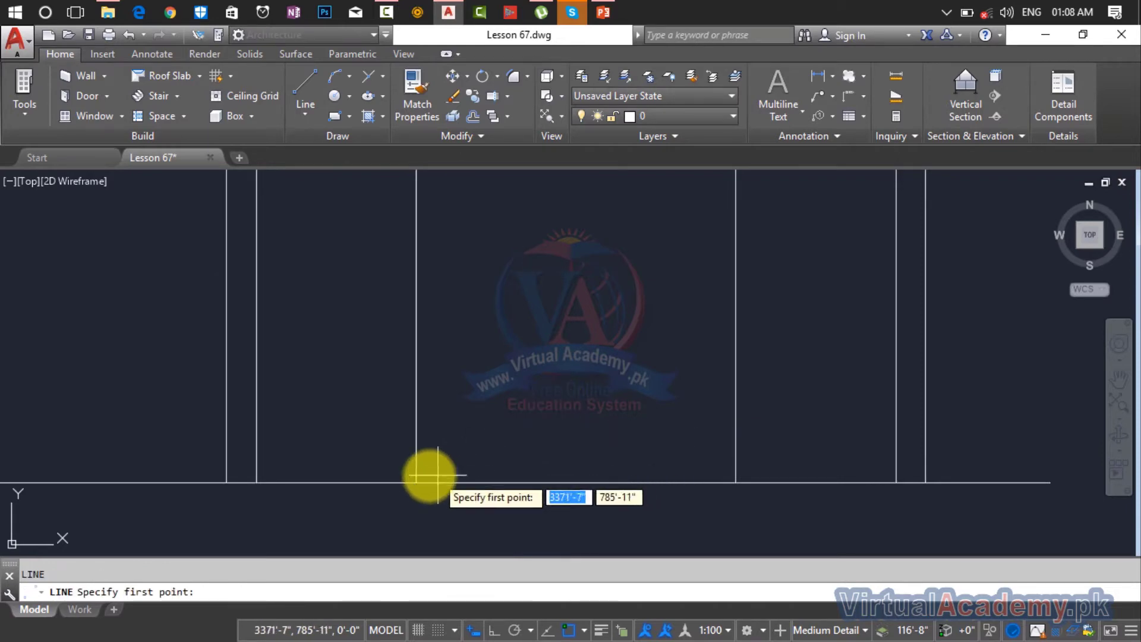
{"action": "left_click", "coordinate": [416, 482]}
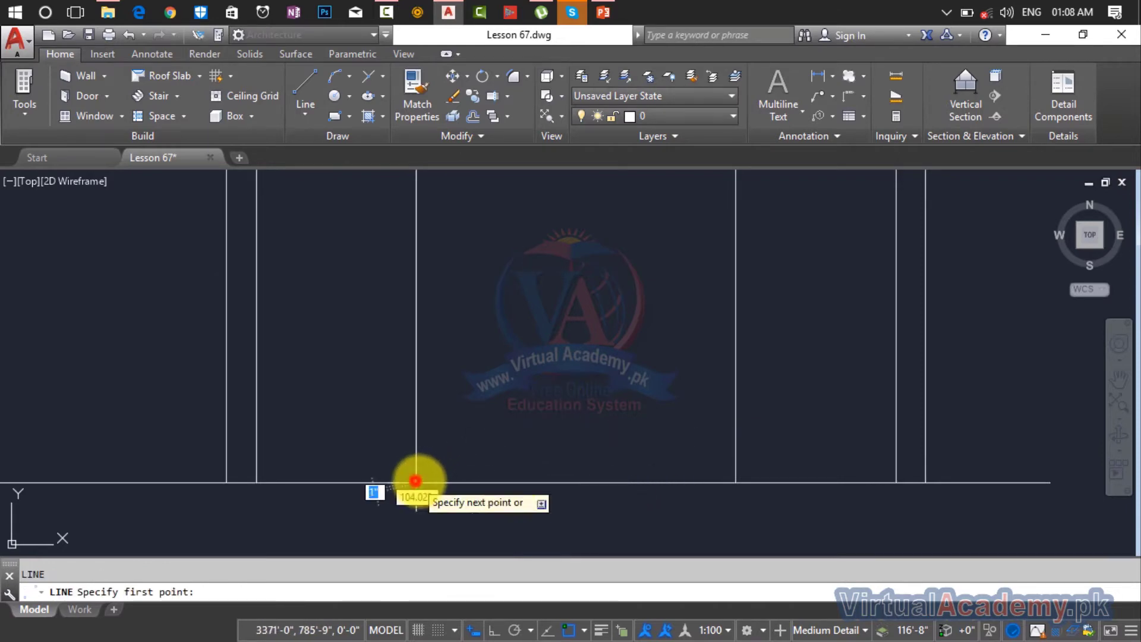
{"action": "left_click", "coordinate": [735, 482]}
{"action": "key", "text": "Escape"}
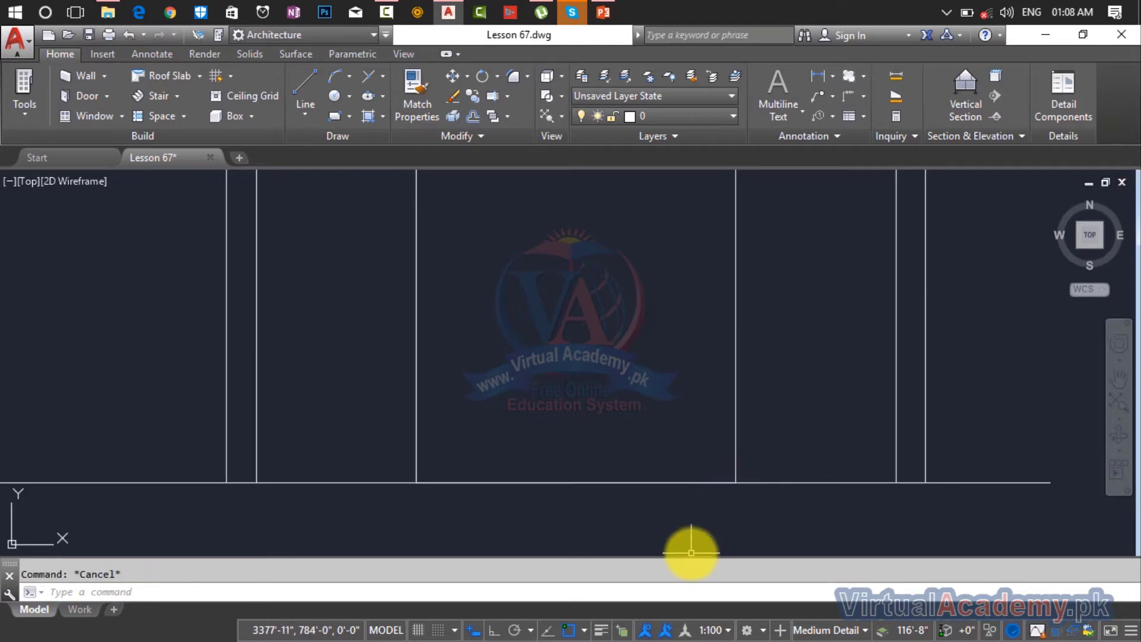
Offset the short line between the window projection lines 3' upward to form the window sill
{"action": "type", "text": "o"}
{"action": "key", "text": "Return"}
{"action": "type", "text": "3"}
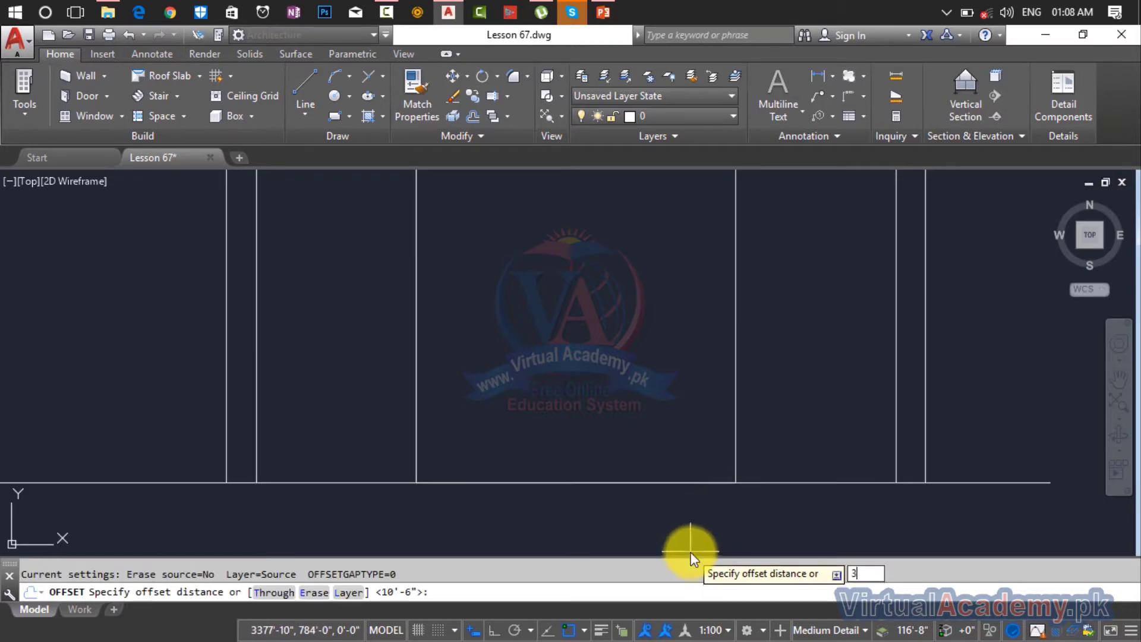
{"action": "key", "text": "Return"}
{"action": "left_click", "coordinate": [645, 482]}
{"action": "left_click", "coordinate": [637, 409]}
{"action": "scroll", "coordinate": [648, 476], "scroll_direction": "down", "scroll_amount": 3}
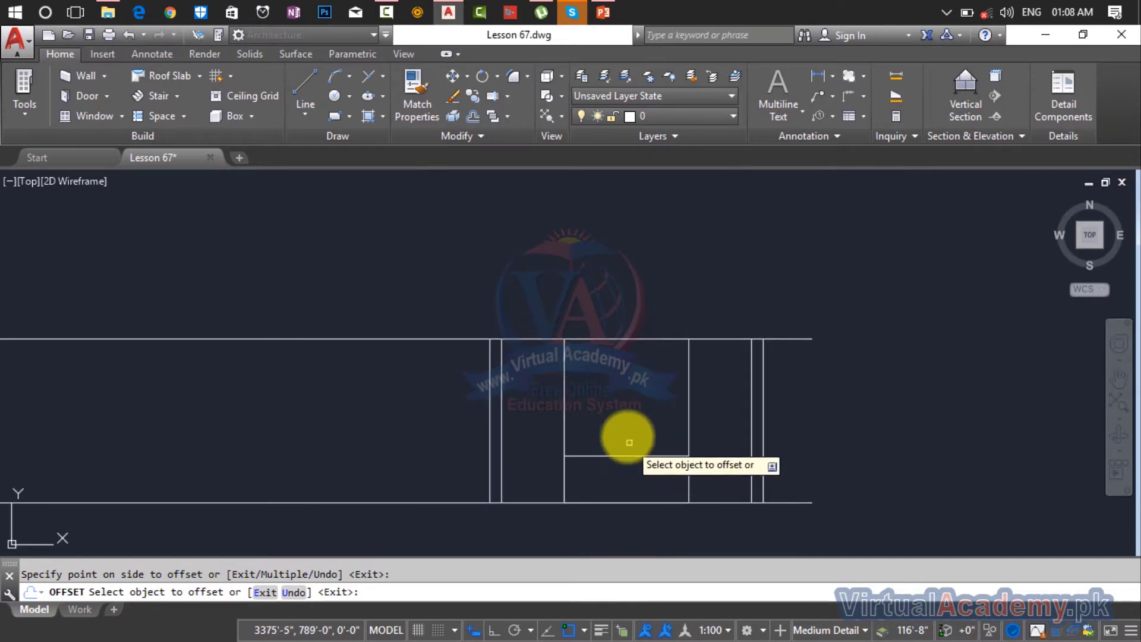
{"action": "key", "text": "Escape"}
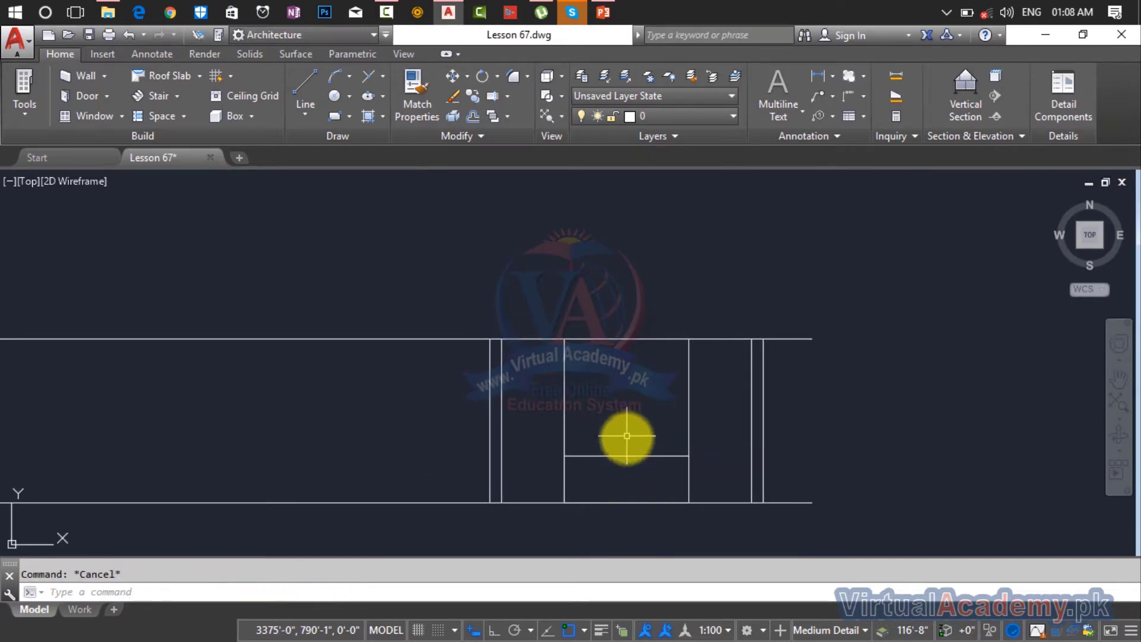
{"action": "type", "text": "o"}
{"action": "key", "text": "Return"}
{"action": "type", "text": "4"}
{"action": "key", "text": "Return"}
{"action": "key", "text": "Return"}
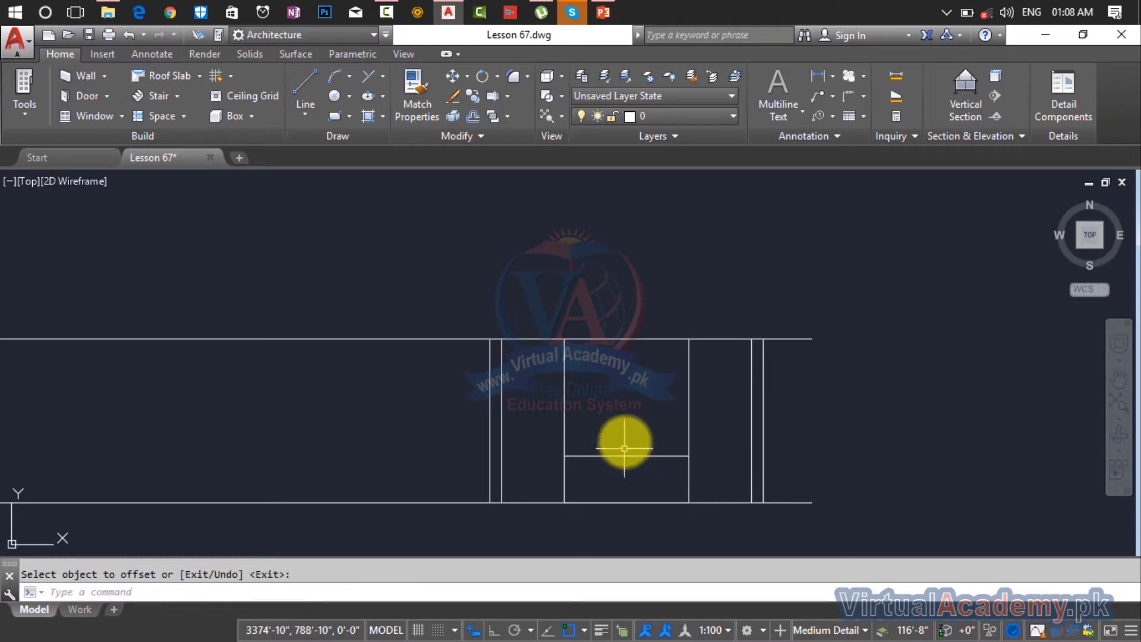
Offset the window sill line 4' upward to form the top edge of the window
{"action": "type", "text": "4"}
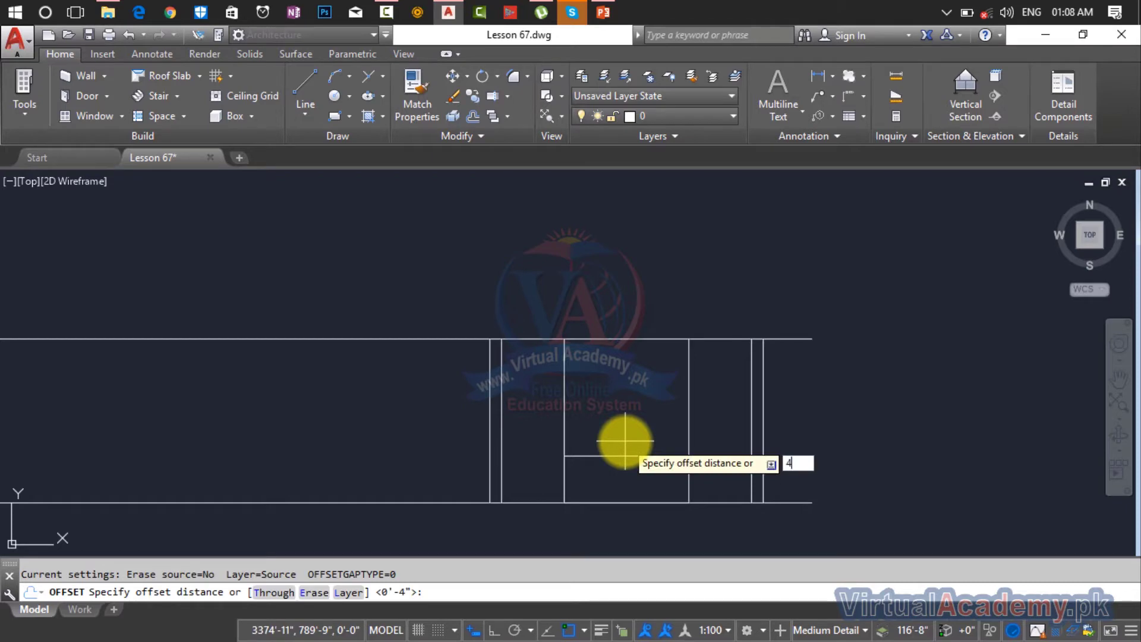
{"action": "type", "text": "'"}
{"action": "key", "text": "Return"}
{"action": "left_click", "coordinate": [620, 455]}
{"action": "left_click", "coordinate": [618, 407]}
{"action": "key", "text": "Escape"}
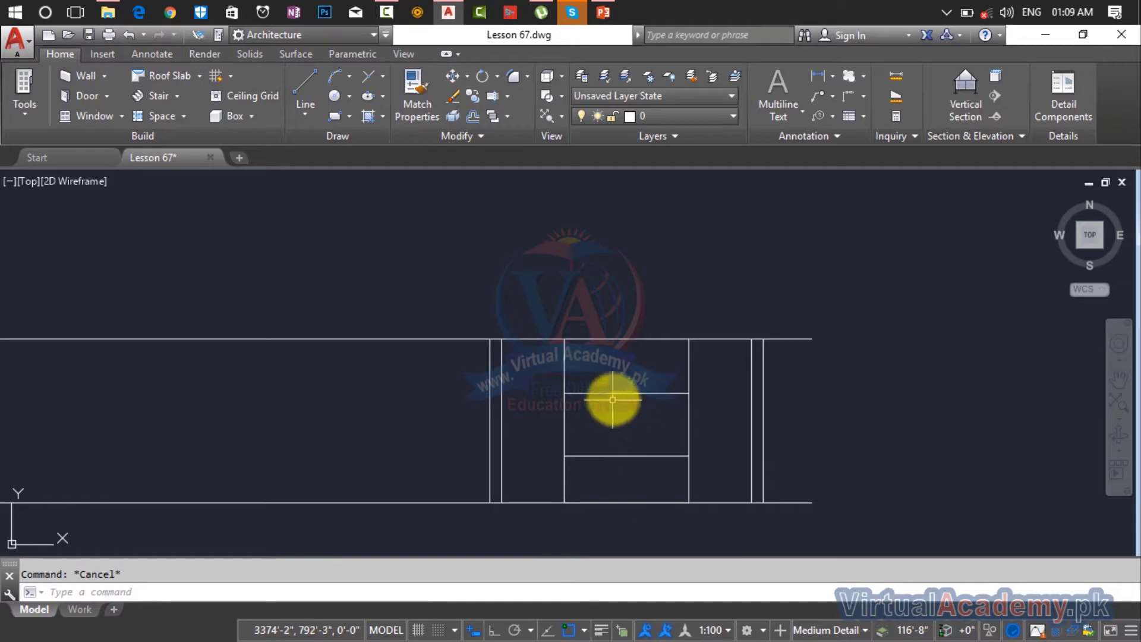
Trim the two window projection lines above the window's top edge and below its sill, leaving a closed rectangle
{"action": "scroll", "coordinate": [612, 399], "scroll_direction": "up", "scroll_amount": 4}
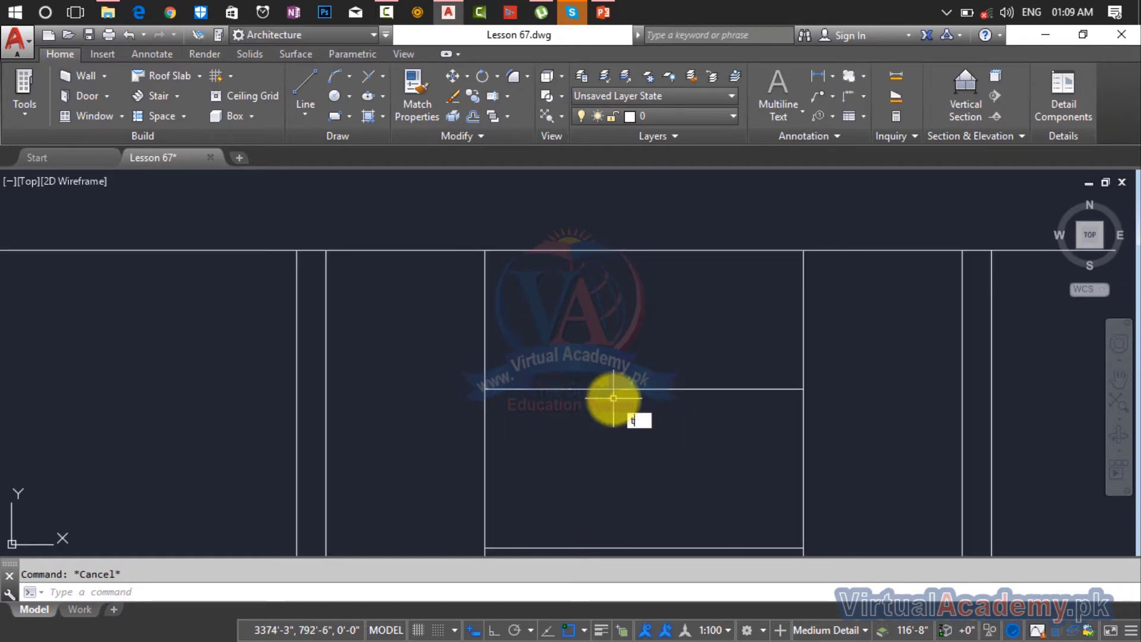
{"action": "key", "text": "Return"}
{"action": "key", "text": "Return"}
{"action": "left_click", "coordinate": [812, 330]}
{"action": "left_click", "coordinate": [466, 356]}
{"action": "scroll", "coordinate": [482, 359], "scroll_direction": "down", "scroll_amount": 3}
{"action": "scroll", "coordinate": [603, 394], "scroll_direction": "up", "scroll_amount": 4}
{"action": "left_click", "coordinate": [654, 345]}
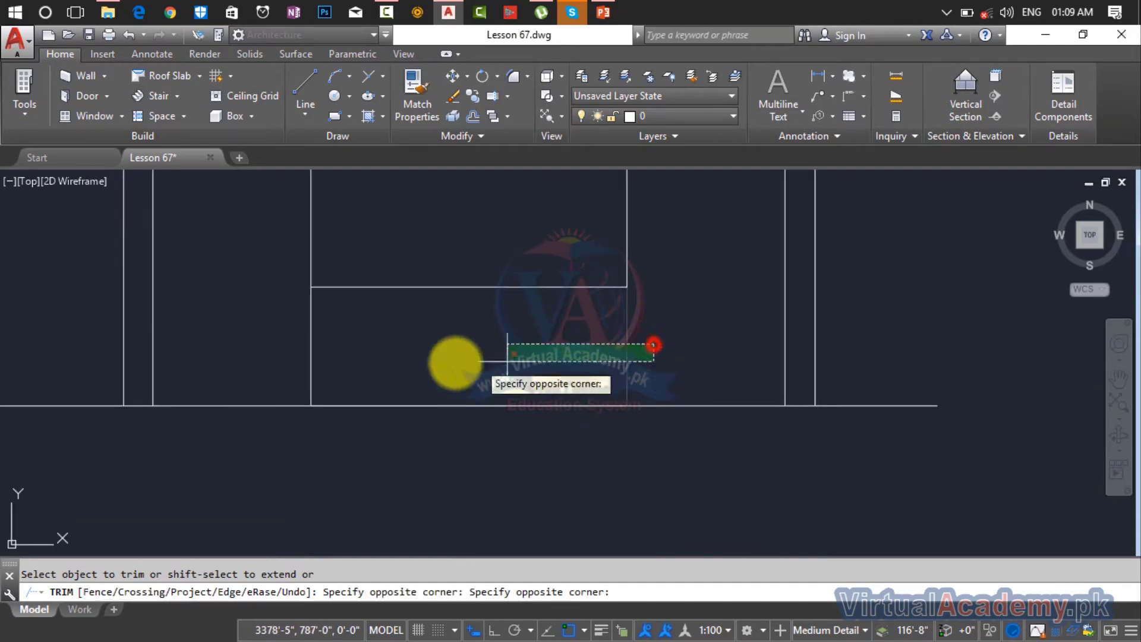
{"action": "left_click", "coordinate": [309, 380]}
{"action": "scroll", "coordinate": [593, 462], "scroll_direction": "down", "scroll_amount": 2}
{"action": "key", "text": "Escape"}
{"action": "scroll", "coordinate": [593, 457], "scroll_direction": "down", "scroll_amount": 2}
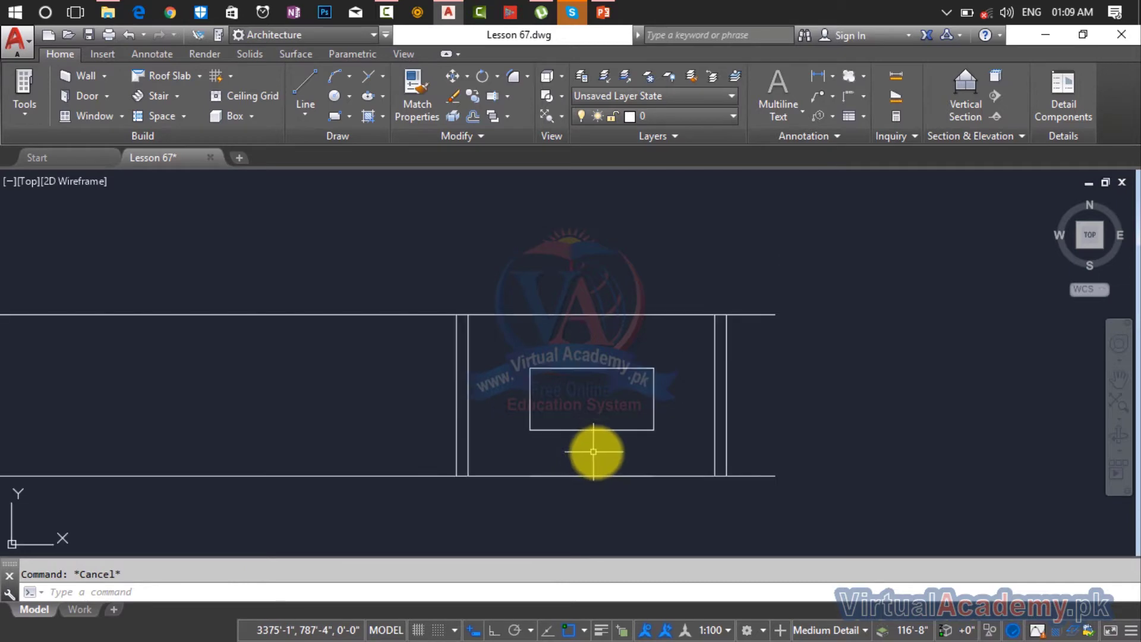
Measure the frame thickness above the panes of the arched window in the finished reference elevation
{"action": "scroll", "coordinate": [590, 383], "scroll_direction": "up", "scroll_amount": 4}
{"action": "scroll", "coordinate": [587, 376], "scroll_direction": "up", "scroll_amount": 2}
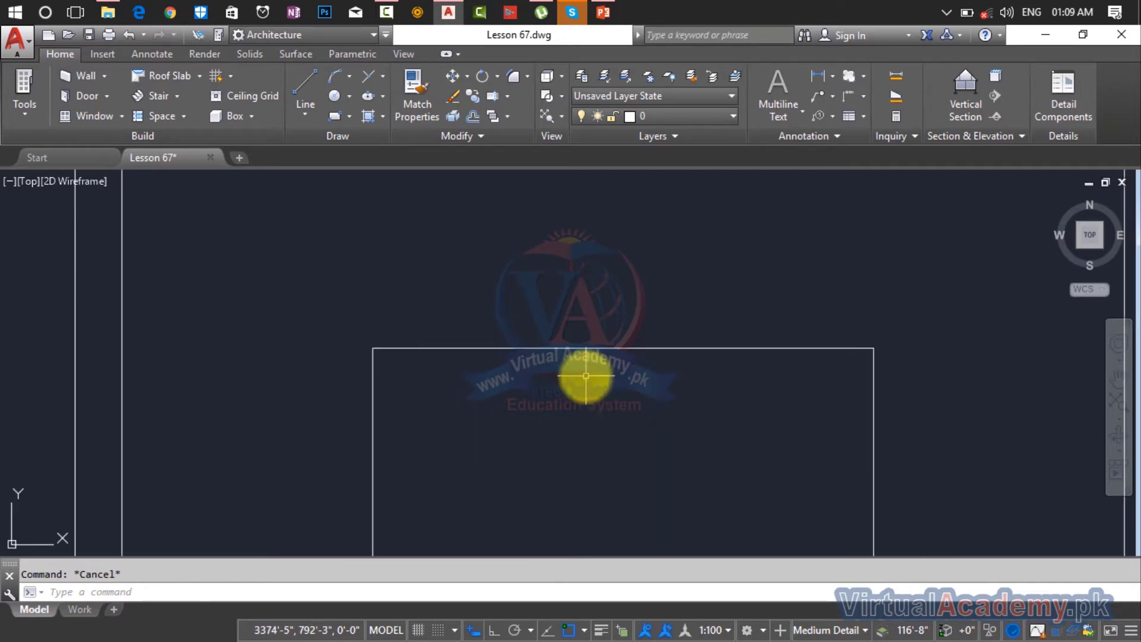
{"action": "scroll", "coordinate": [586, 376], "scroll_direction": "down", "scroll_amount": 4}
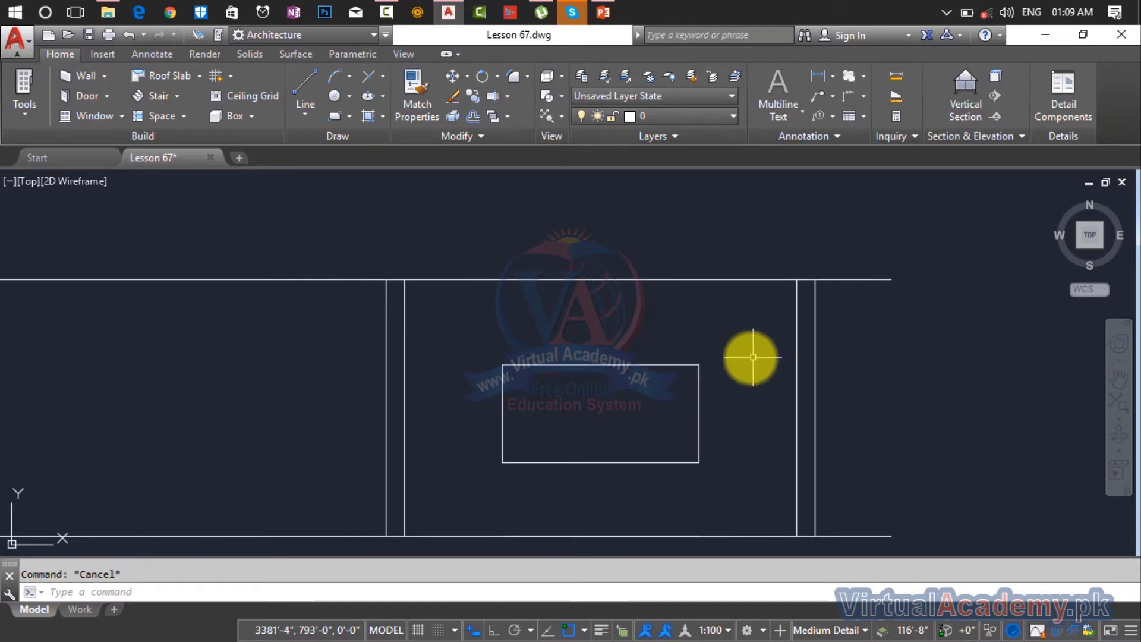
{"action": "scroll", "coordinate": [694, 376], "scroll_direction": "down", "scroll_amount": 4}
{"action": "middle_click_drag", "start_coordinate": [227, 377], "coordinate": [1123, 385]}
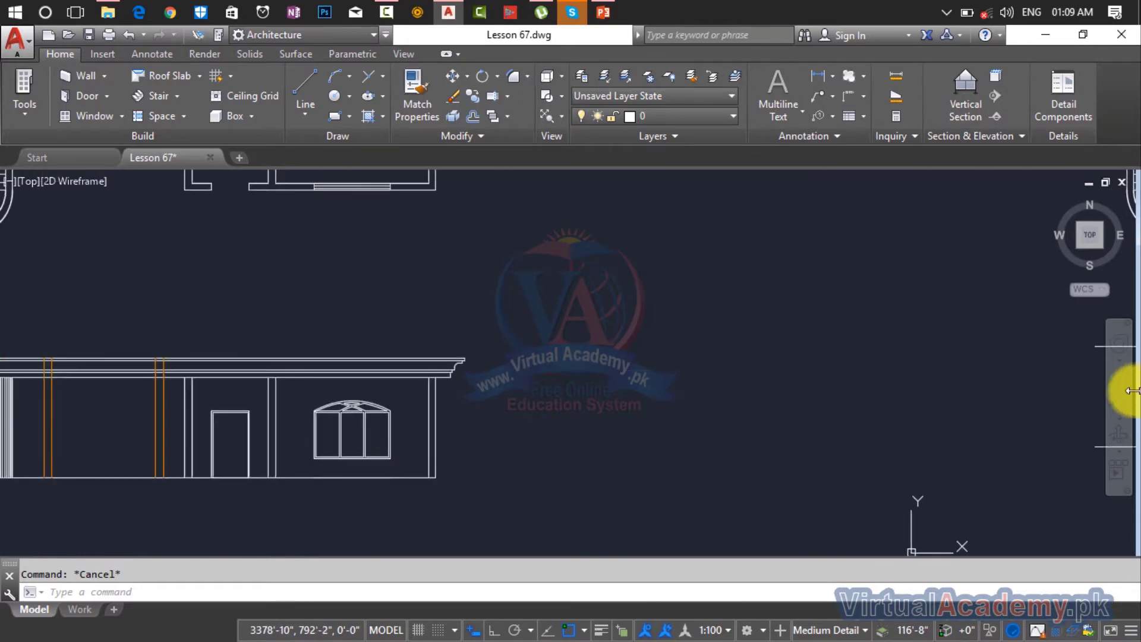
{"action": "scroll", "coordinate": [294, 404], "scroll_direction": "up", "scroll_amount": 6}
{"action": "scroll", "coordinate": [417, 411], "scroll_direction": "up", "scroll_amount": 6}
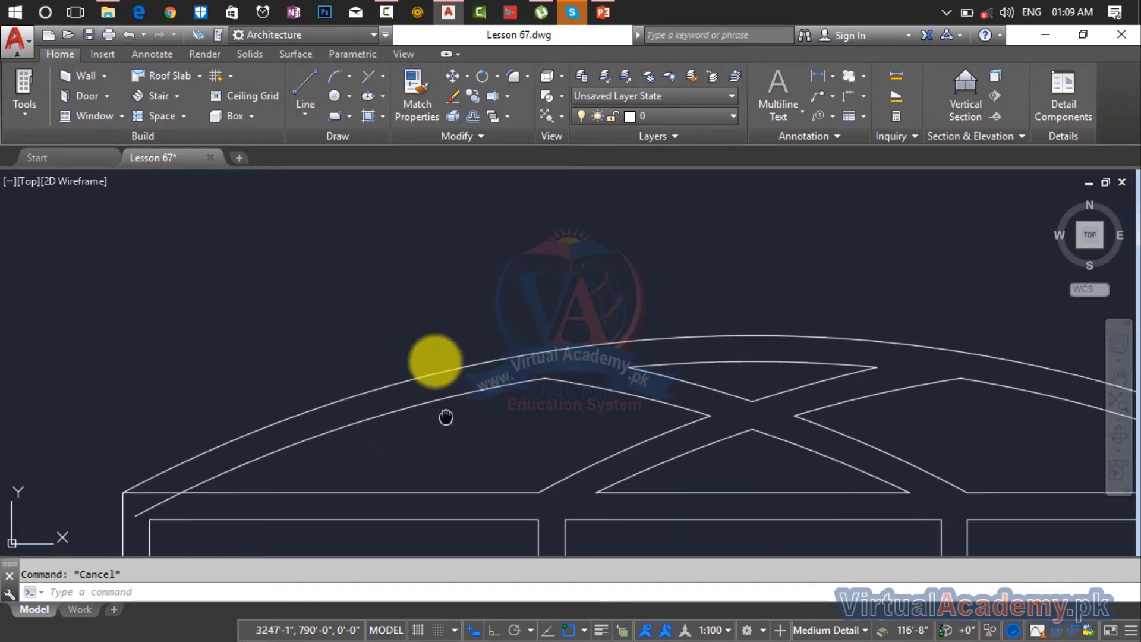
{"action": "middle_click_drag", "start_coordinate": [448, 415], "coordinate": [424, 303]}
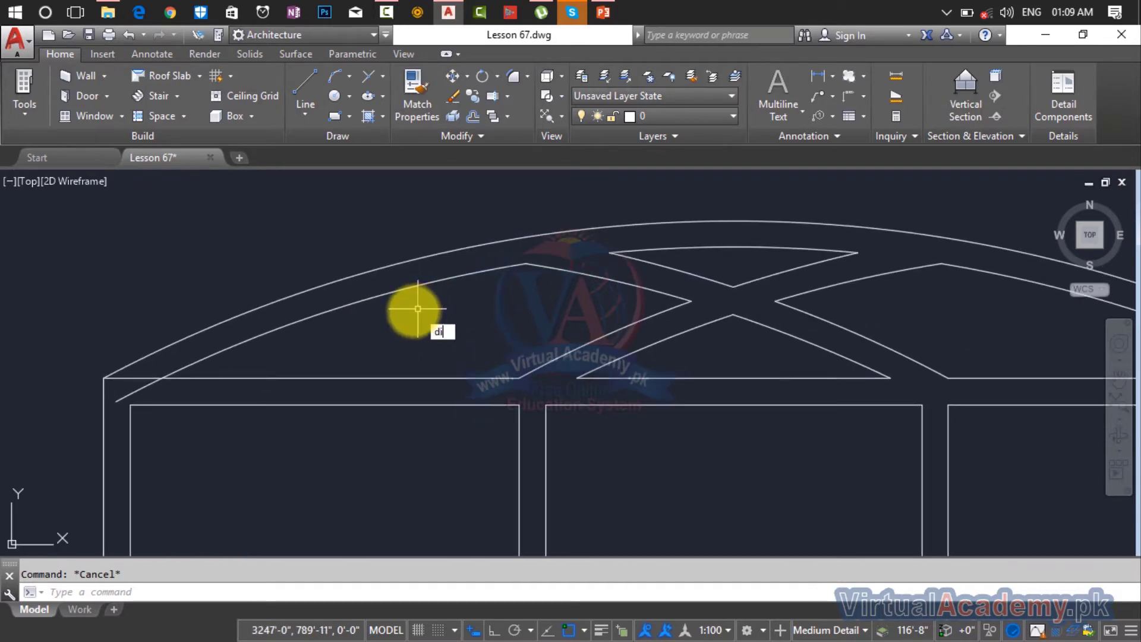
{"action": "key", "text": "Return"}
{"action": "left_click", "coordinate": [392, 377]}
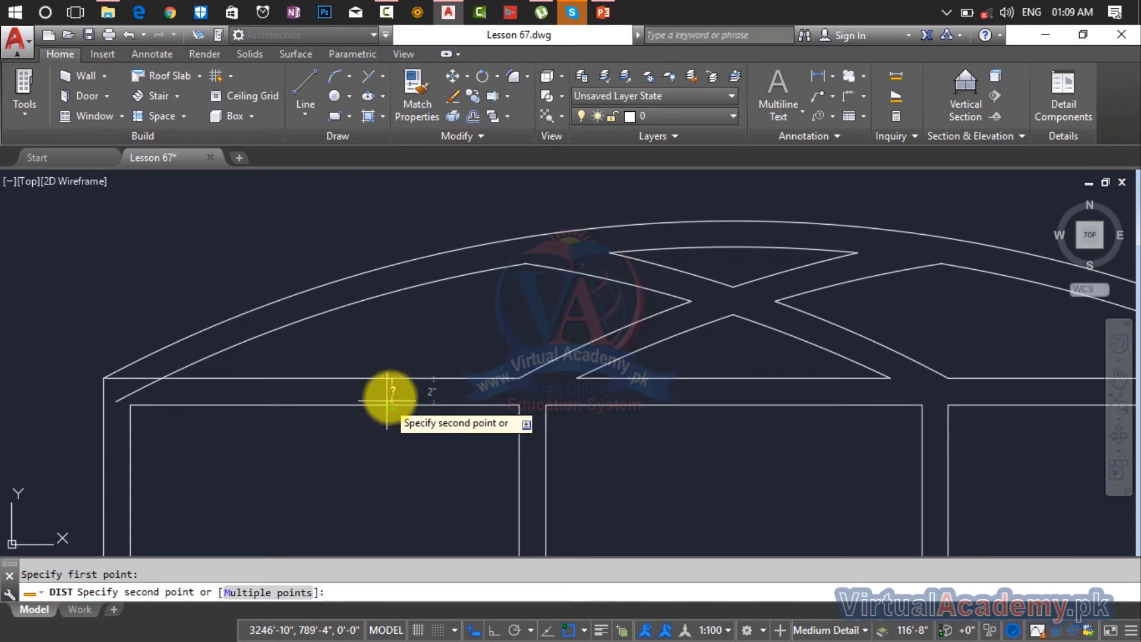
{"action": "key", "text": "Escape"}
Draw a vertical line through the middle of the new window from its top edge to its sill
{"action": "scroll", "coordinate": [545, 342], "scroll_direction": "down", "scroll_amount": 4}
{"action": "middle_click_drag", "start_coordinate": [654, 364], "coordinate": [12, 380]}
{"action": "scroll", "coordinate": [909, 378], "scroll_direction": "down", "scroll_amount": 2}
{"action": "middle_click_drag", "start_coordinate": [913, 378], "coordinate": [266, 398]}
{"action": "middle_click_drag", "start_coordinate": [856, 388], "coordinate": [713, 347]}
{"action": "scroll", "coordinate": [552, 320], "scroll_direction": "up", "scroll_amount": 3}
{"action": "scroll", "coordinate": [344, 333], "scroll_direction": "up", "scroll_amount": 2}
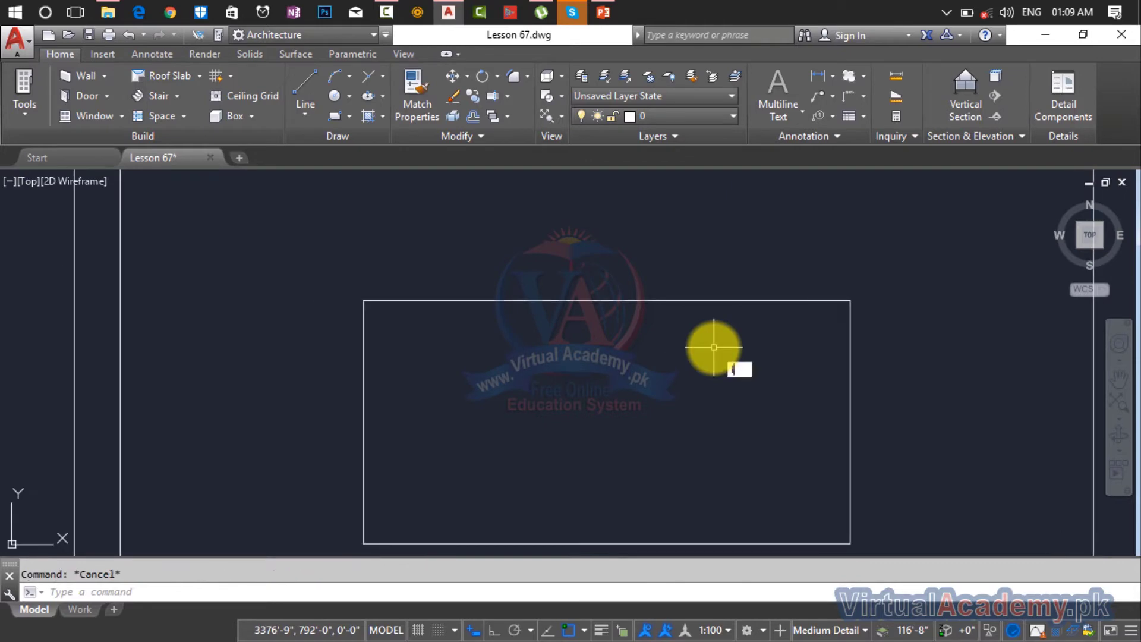
{"action": "type", "text": "l"}
{"action": "key", "text": "Return"}
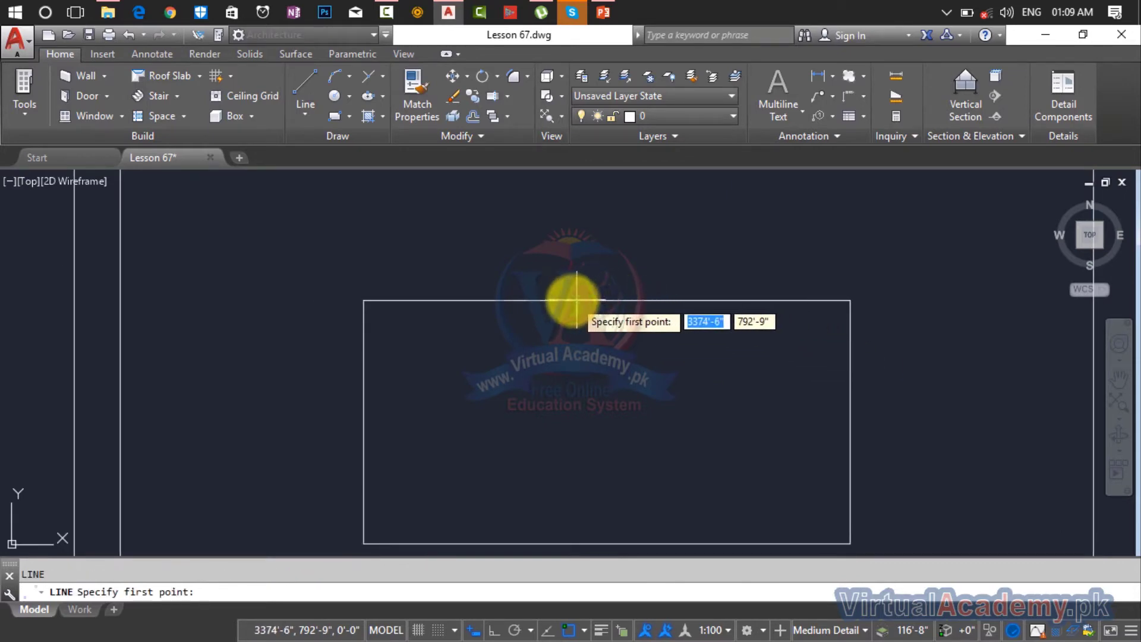
{"action": "left_click", "coordinate": [607, 302]}
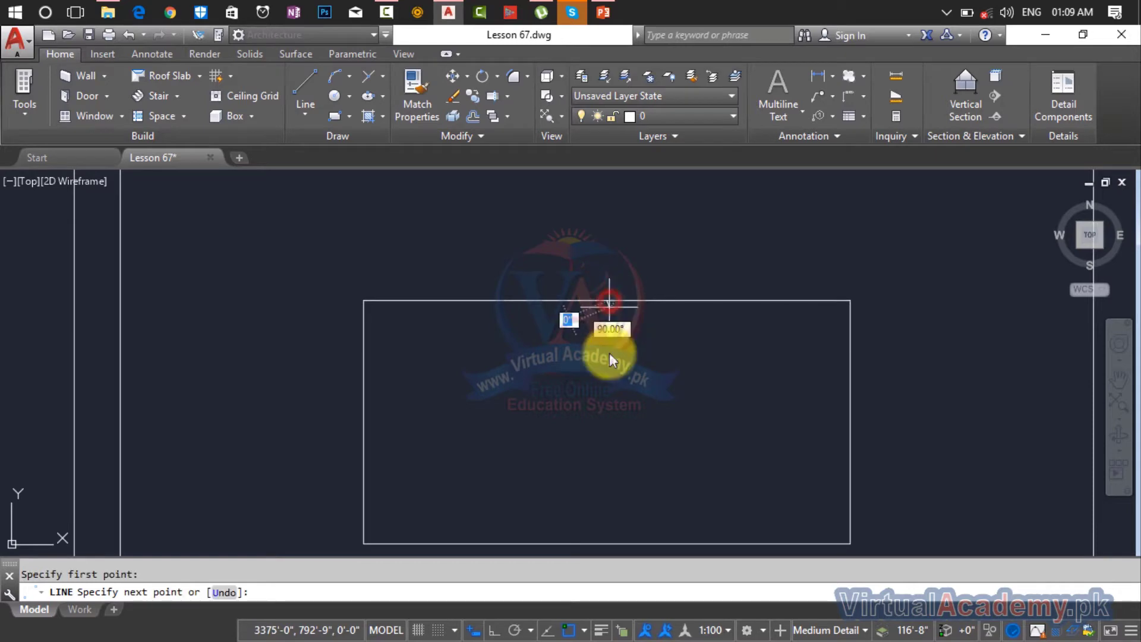
{"action": "left_click", "coordinate": [606, 543]}
{"action": "key", "text": "Escape"}
{"action": "middle_click_drag", "start_coordinate": [658, 357], "coordinate": [657, 280]}
{"action": "key", "text": "Escape"}
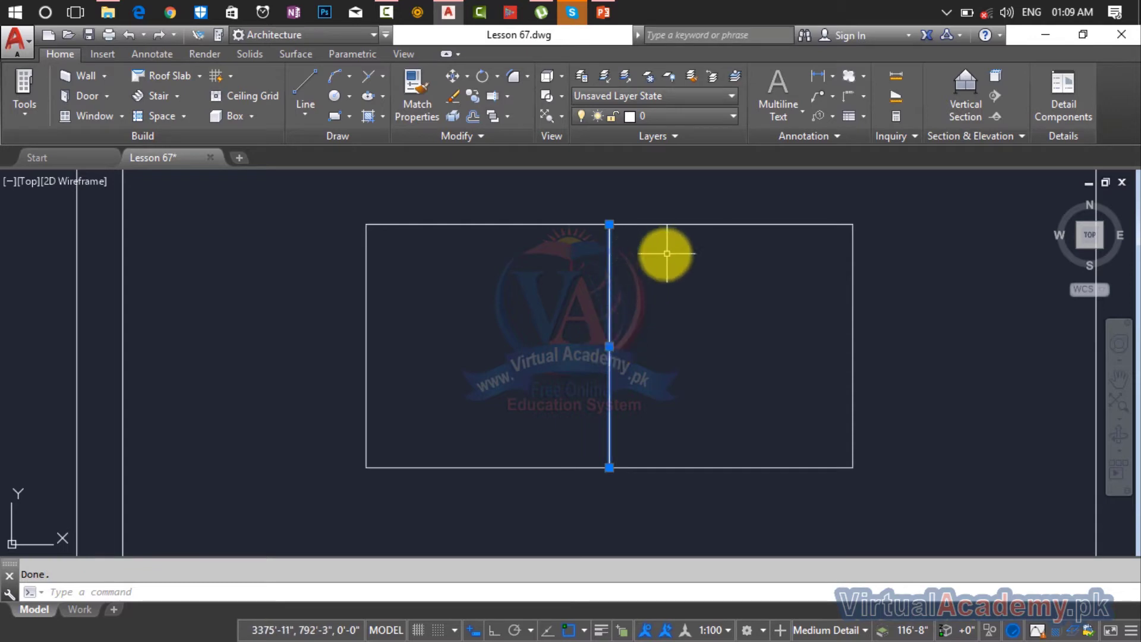
Measure from the window's top-left corner to the vertical middle line, and delete that middle line
{"action": "type", "text": "L"}
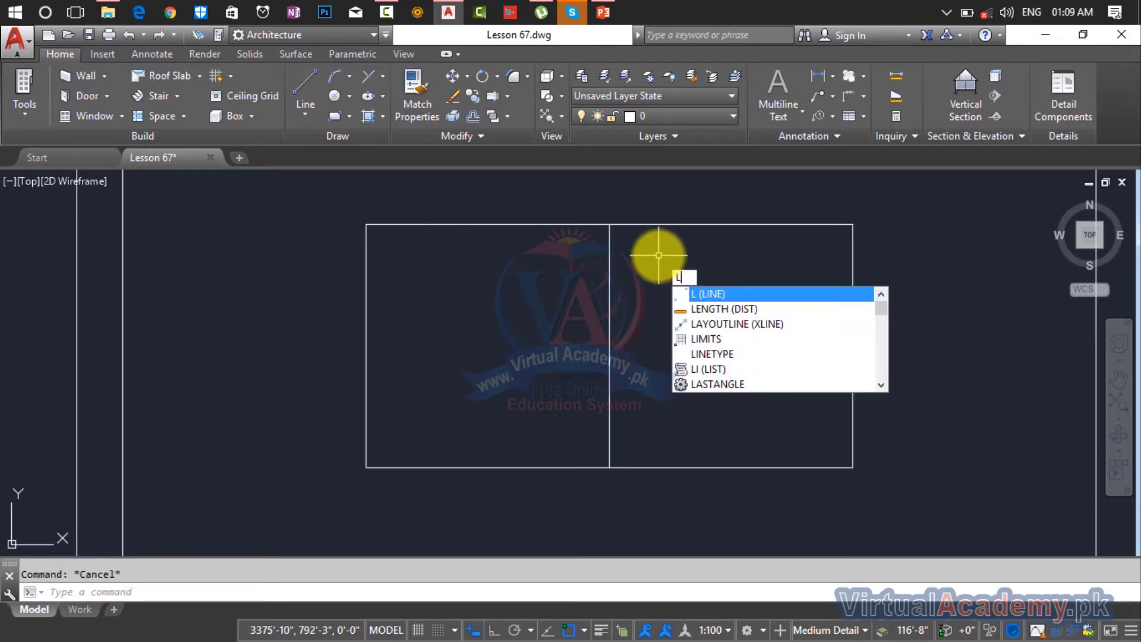
{"action": "key", "text": "BackSpace"}
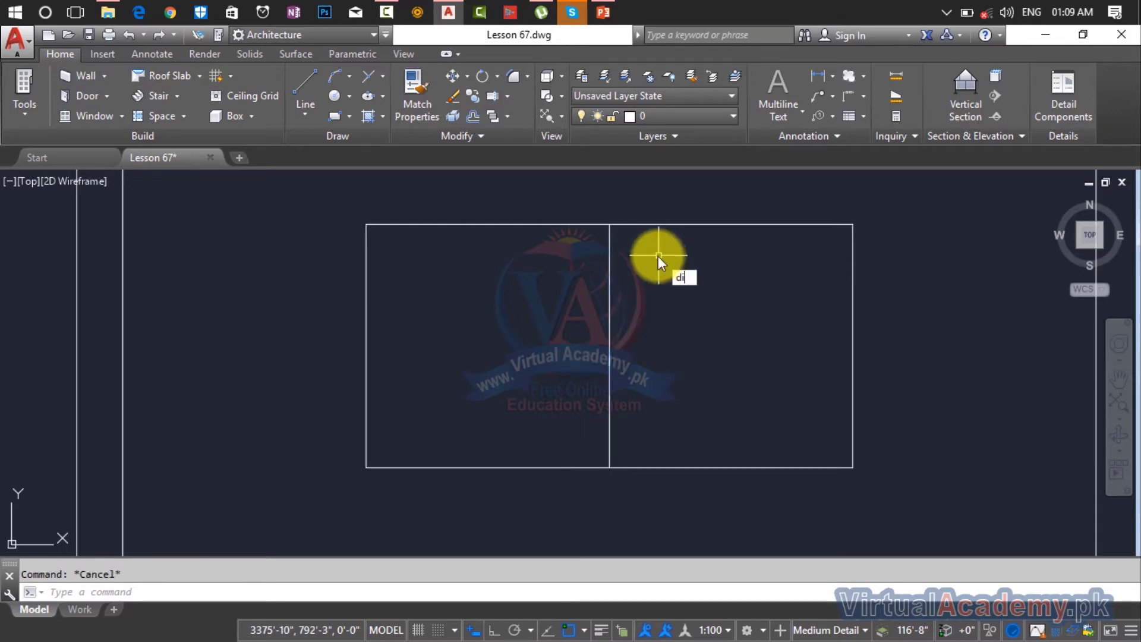
{"action": "type", "text": "di"}
{"action": "key", "text": "Return"}
{"action": "left_click", "coordinate": [366, 225]}
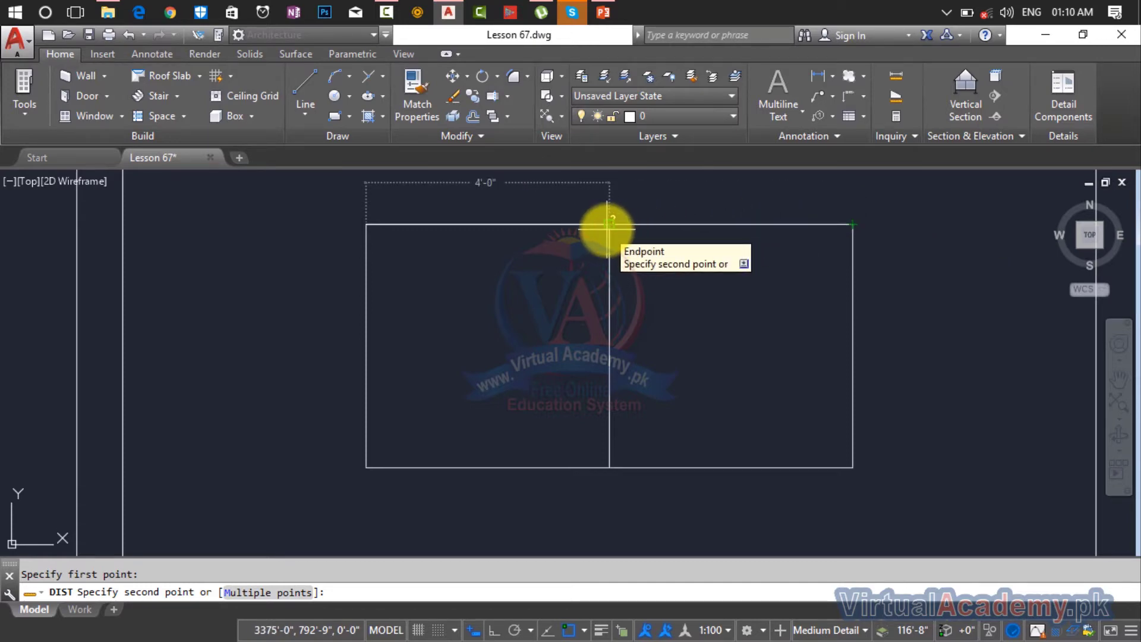
{"action": "key", "text": "Escape"}
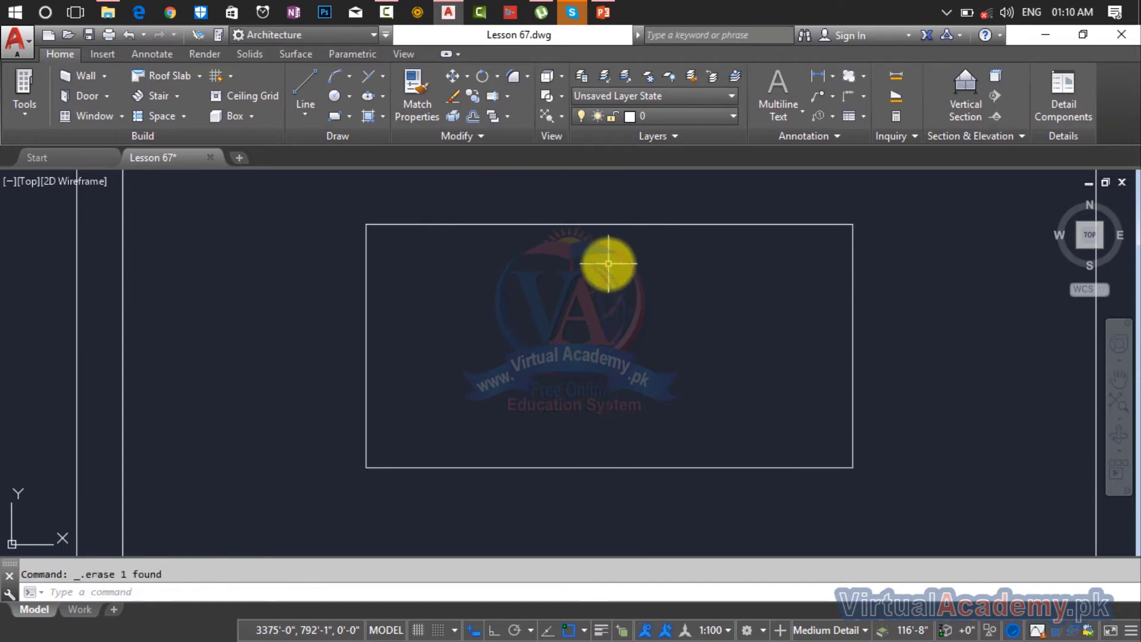
Divide the window's top edge into 3 equal segments with the Divide command
{"action": "type", "text": "DIV"}
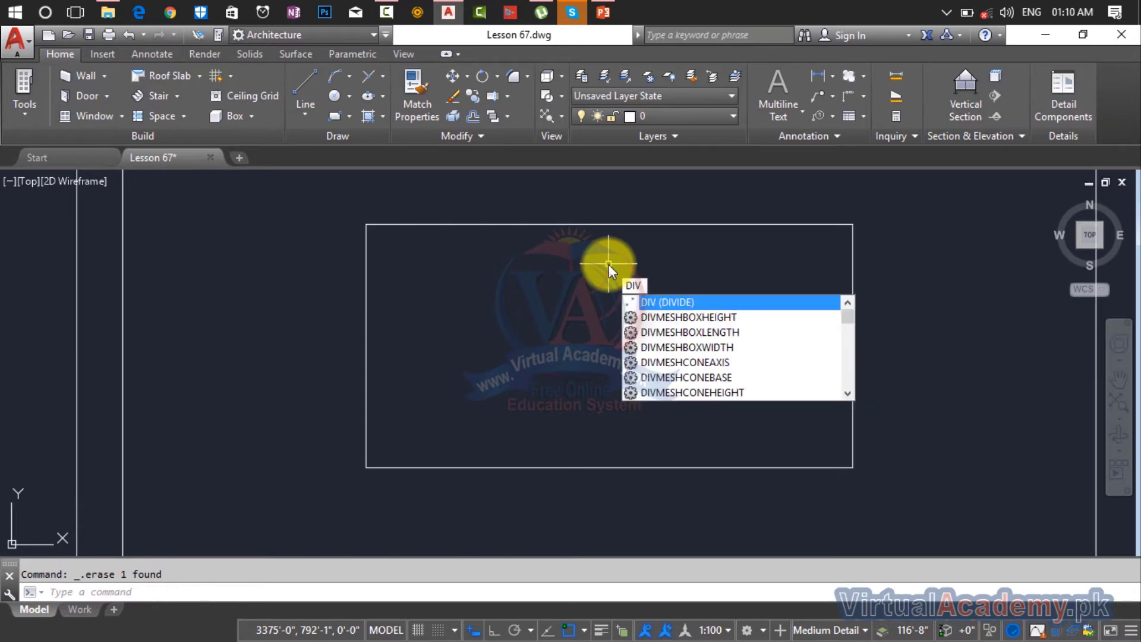
{"action": "key", "text": "Return"}
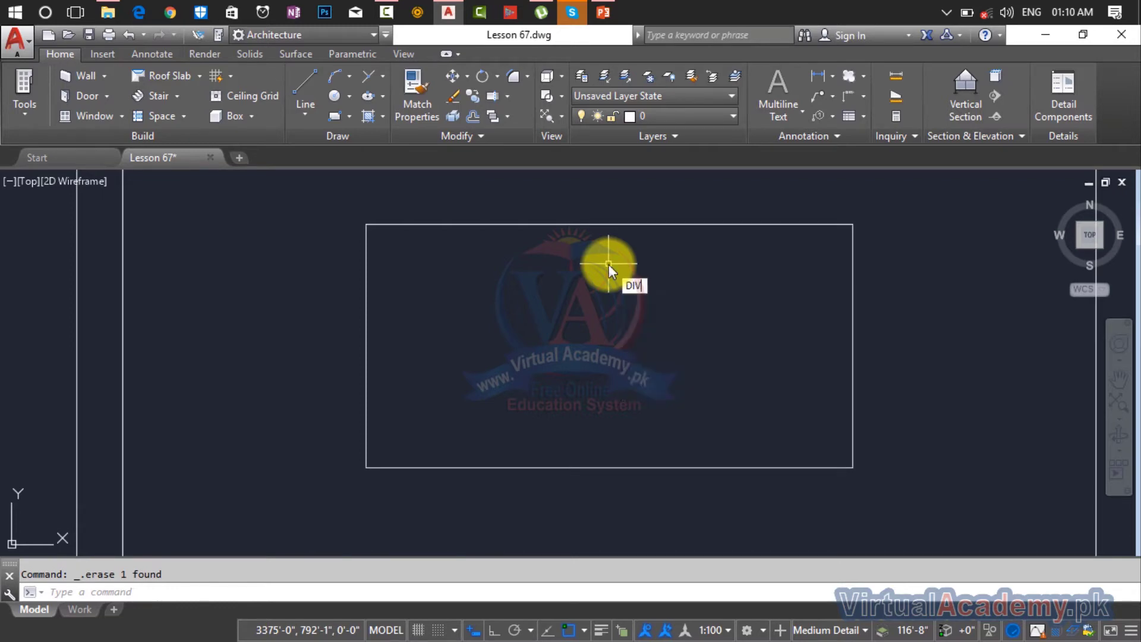
{"action": "left_click", "coordinate": [611, 226]}
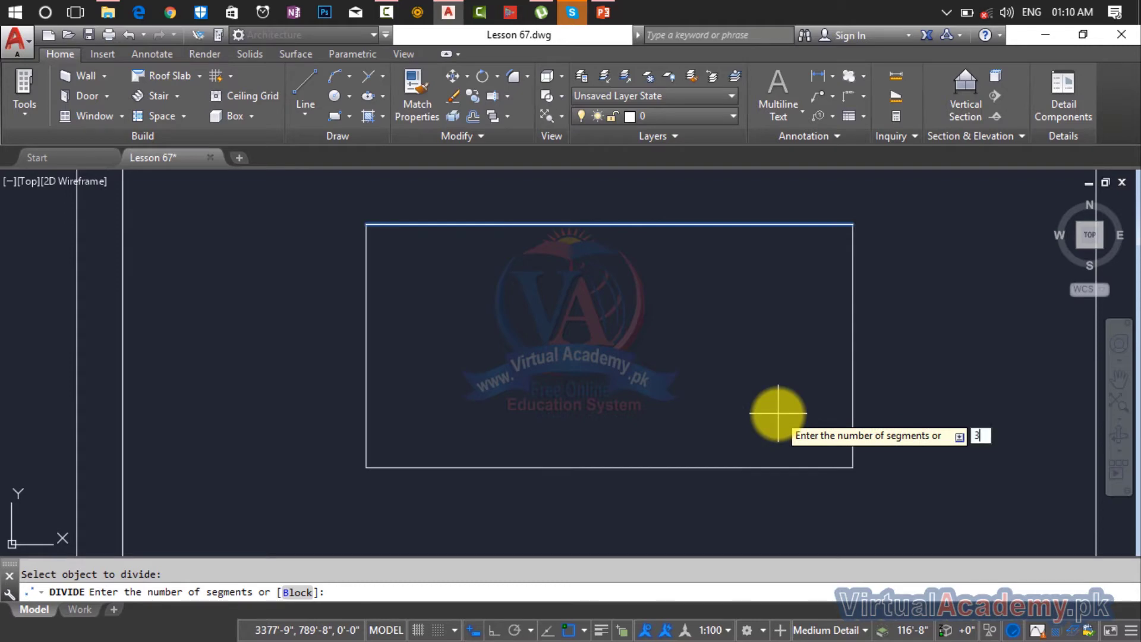
{"action": "key", "text": "Return"}
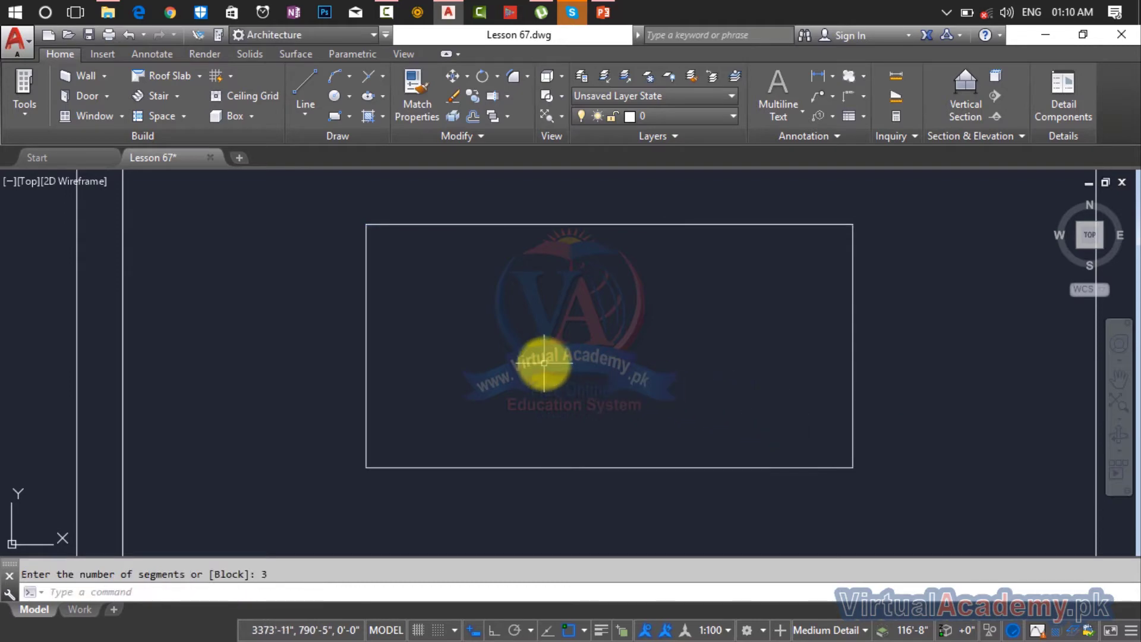
Draw two vertical lines from the division points on the window's top edge down to its bottom edge
{"action": "type", "text": "l"}
{"action": "key", "text": "Return"}
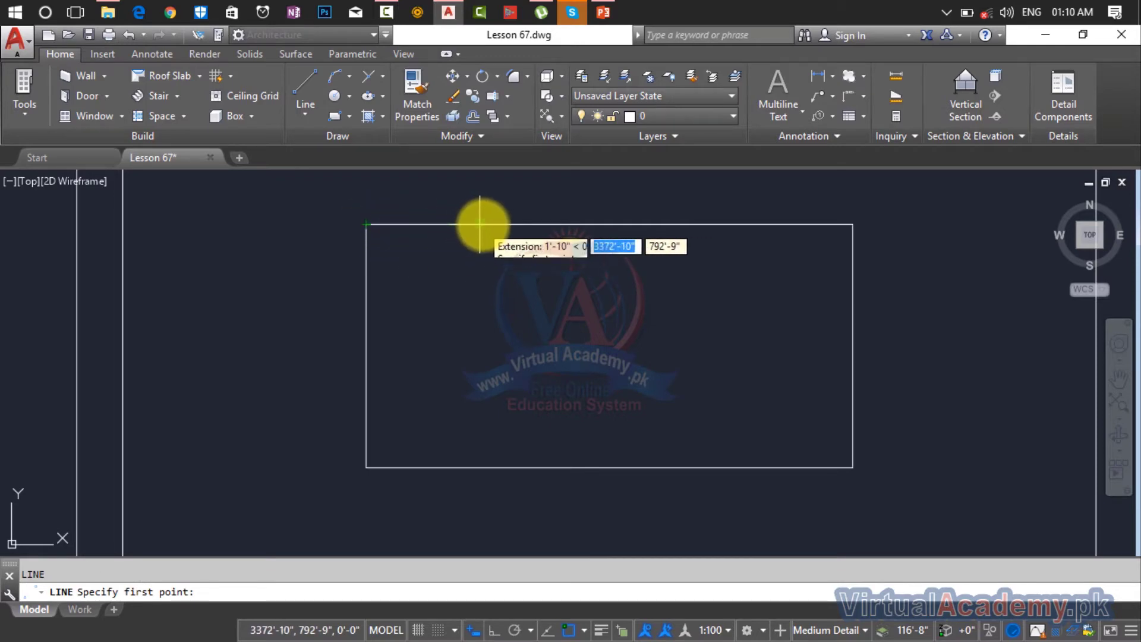
{"action": "left_click", "coordinate": [528, 225]}
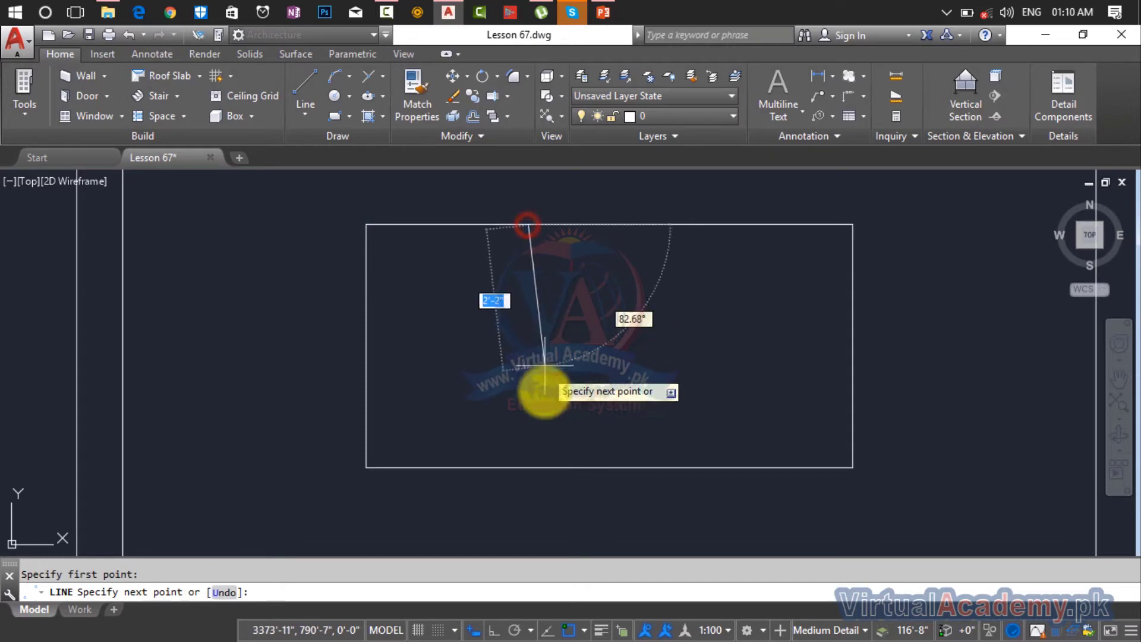
{"action": "left_click", "coordinate": [524, 469]}
{"action": "key", "text": "Return"}
{"action": "key", "text": "Return"}
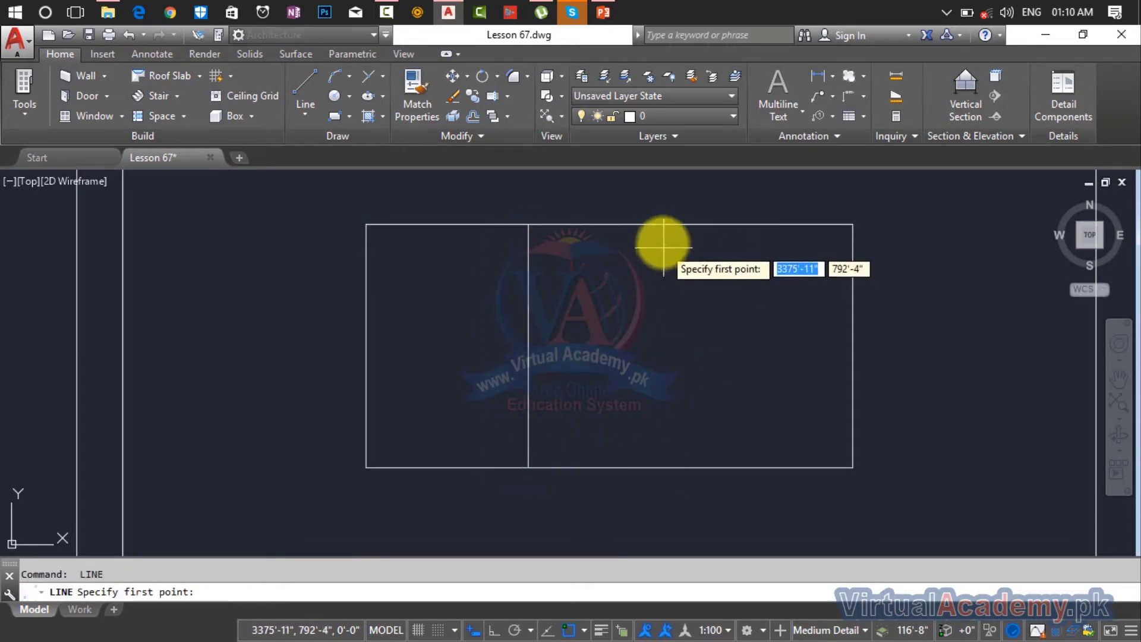
{"action": "left_click", "coordinate": [690, 224]}
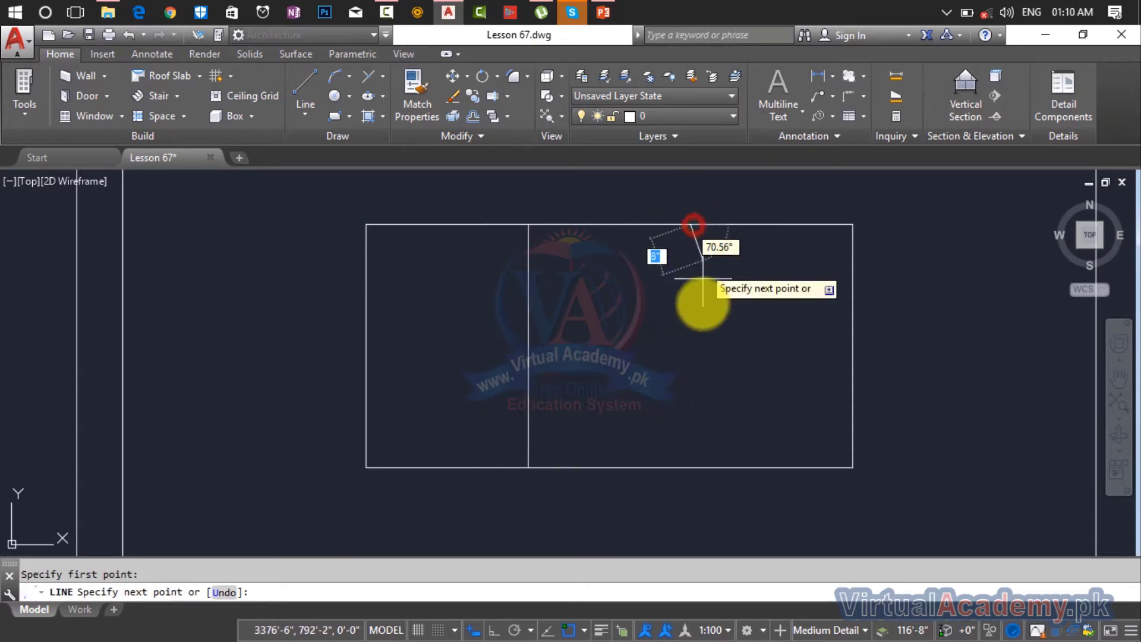
{"action": "left_click", "coordinate": [690, 467]}
{"action": "key", "text": "Return"}
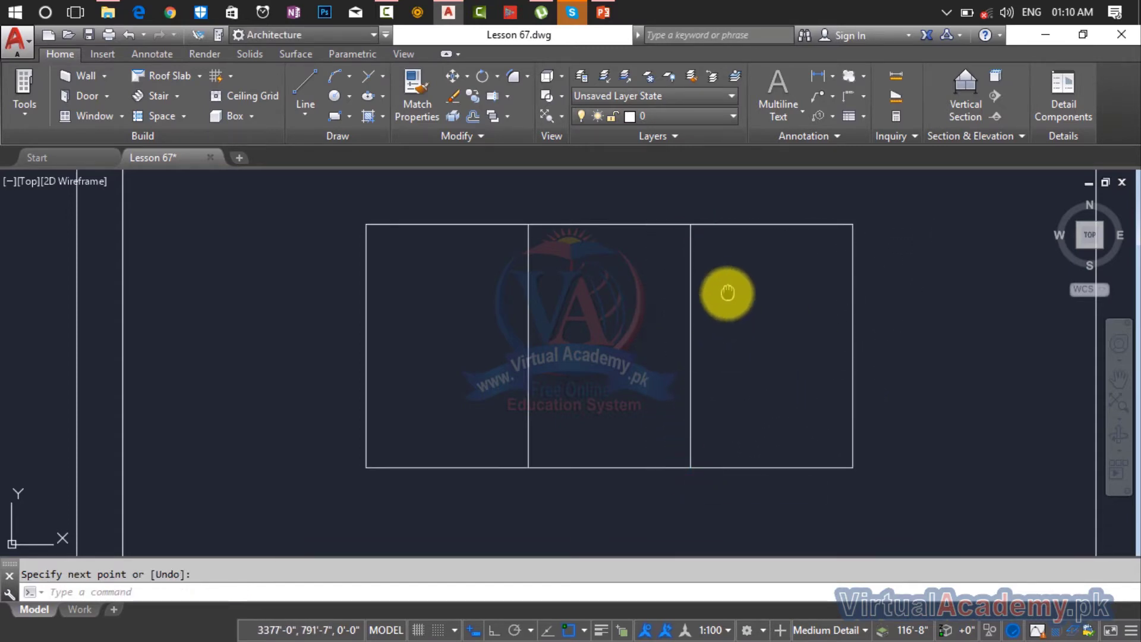
Offset the window's top and left edges 2" inward
{"action": "middle_click_drag", "start_coordinate": [728, 292], "coordinate": [729, 302]}
{"action": "scroll", "coordinate": [622, 259], "scroll_direction": "up", "scroll_amount": 1}
{"action": "middle_click_drag", "start_coordinate": [617, 262], "coordinate": [629, 294]}
{"action": "key", "text": "Escape"}
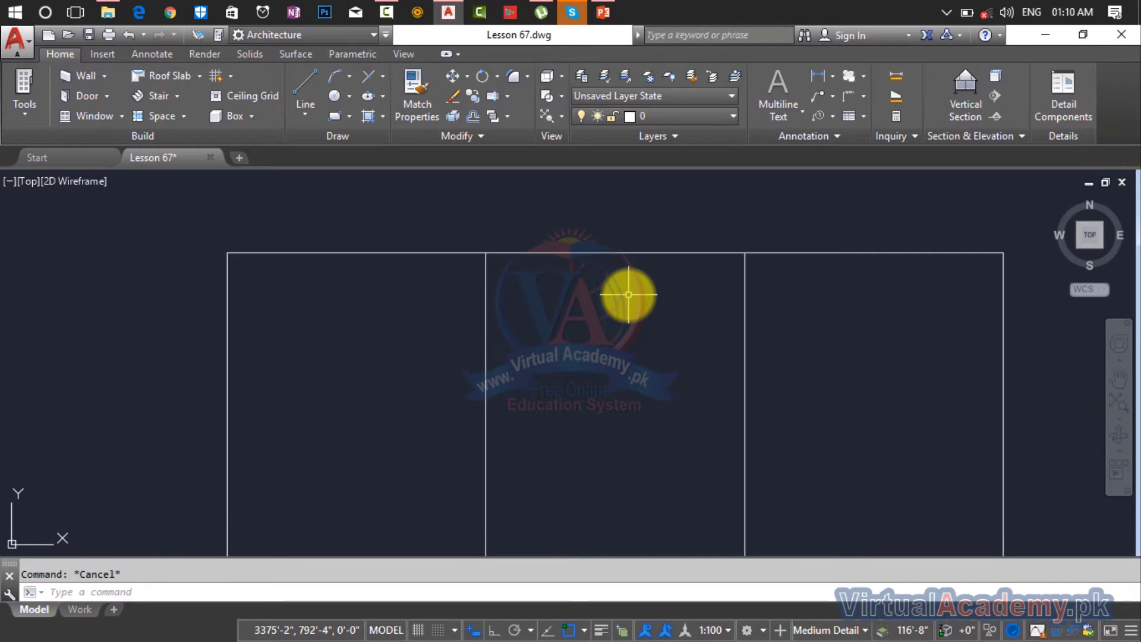
{"action": "key", "text": "Return"}
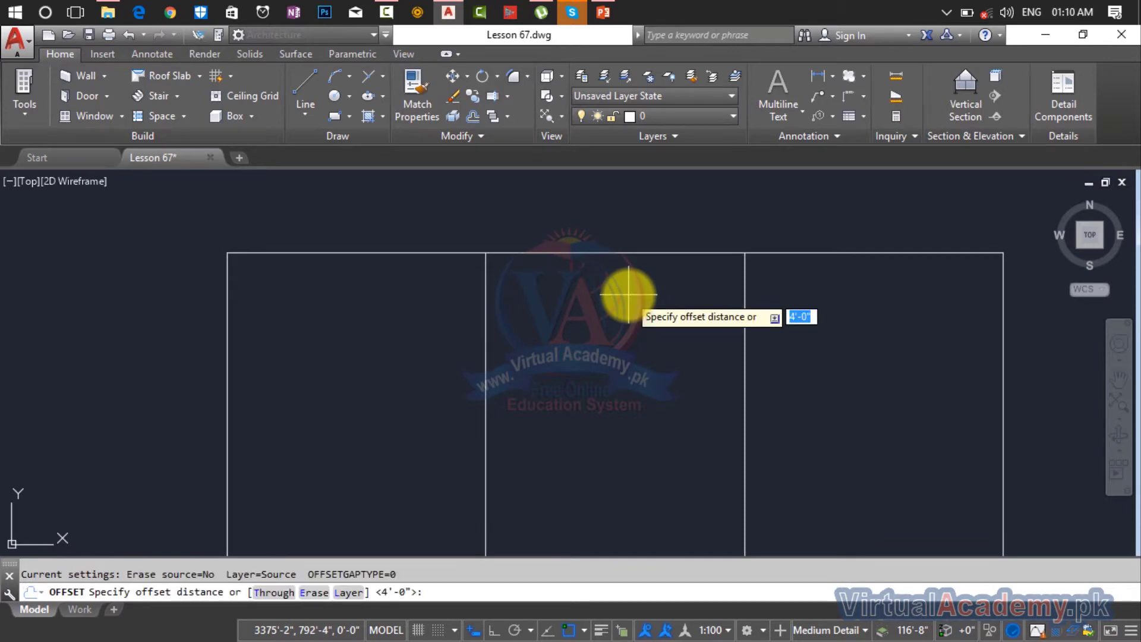
{"action": "type", "text": "2\""}
{"action": "key", "text": "Return"}
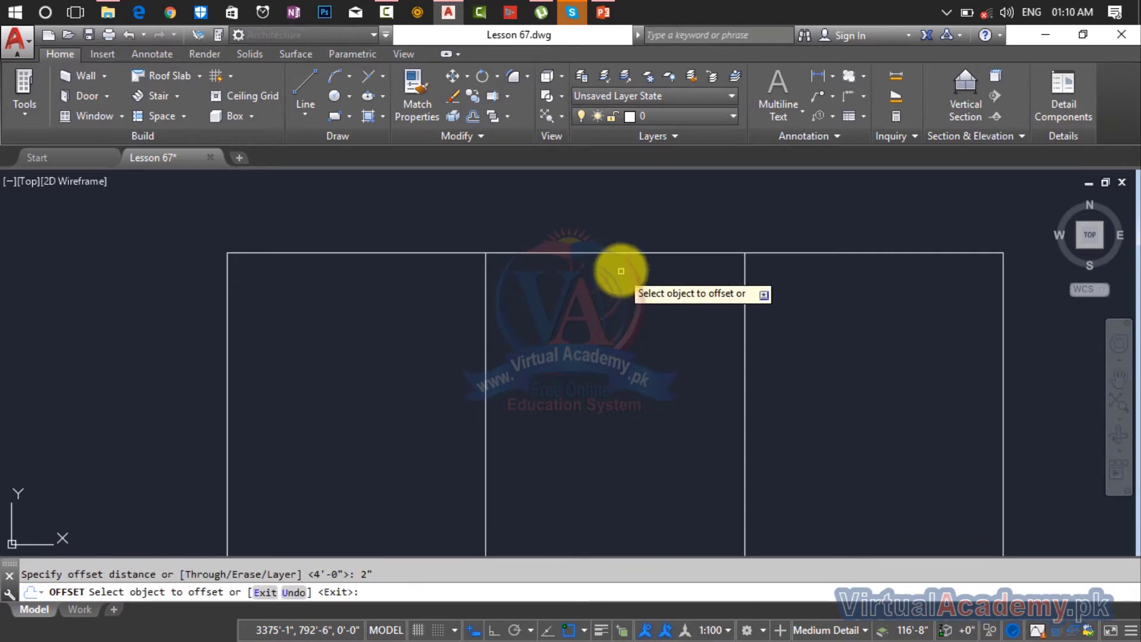
{"action": "left_click", "coordinate": [618, 253]}
{"action": "left_click", "coordinate": [619, 356]}
{"action": "left_click", "coordinate": [224, 351]}
{"action": "left_click", "coordinate": [316, 352]}
Offset the window's bottom and right edges inward by the same 2" distance
{"action": "scroll", "coordinate": [382, 357], "scroll_direction": "down", "scroll_amount": 4}
{"action": "middle_click_drag", "start_coordinate": [408, 229], "coordinate": [428, 173]}
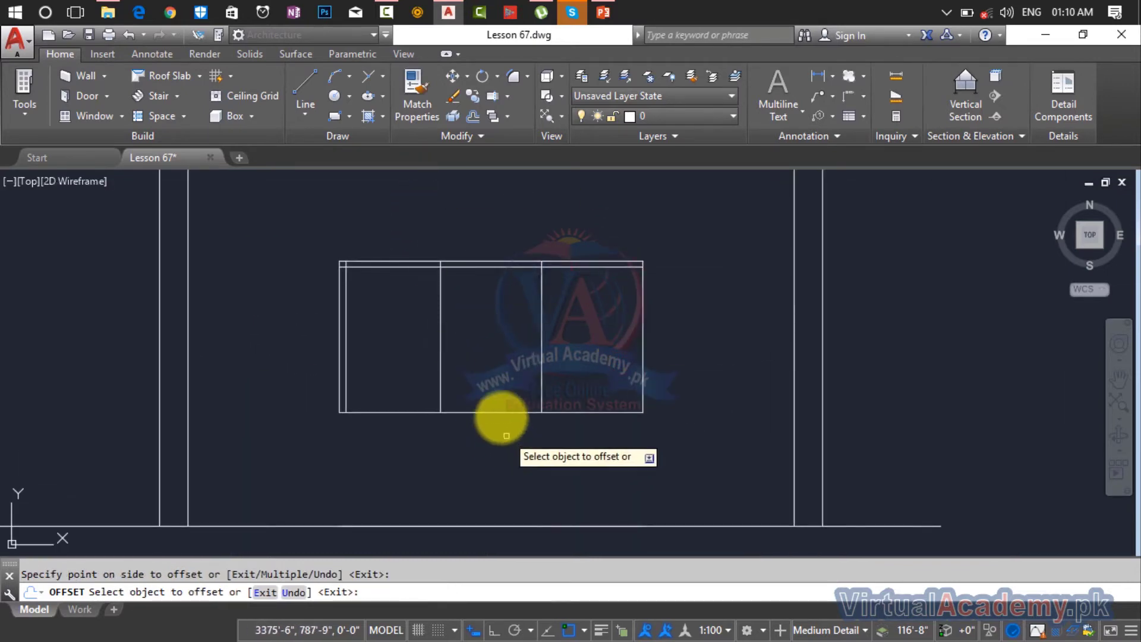
{"action": "scroll", "coordinate": [471, 425], "scroll_direction": "up", "scroll_amount": 4}
{"action": "left_click", "coordinate": [477, 431]}
{"action": "left_click", "coordinate": [476, 437]}
{"action": "scroll", "coordinate": [784, 259], "scroll_direction": "down", "scroll_amount": 5}
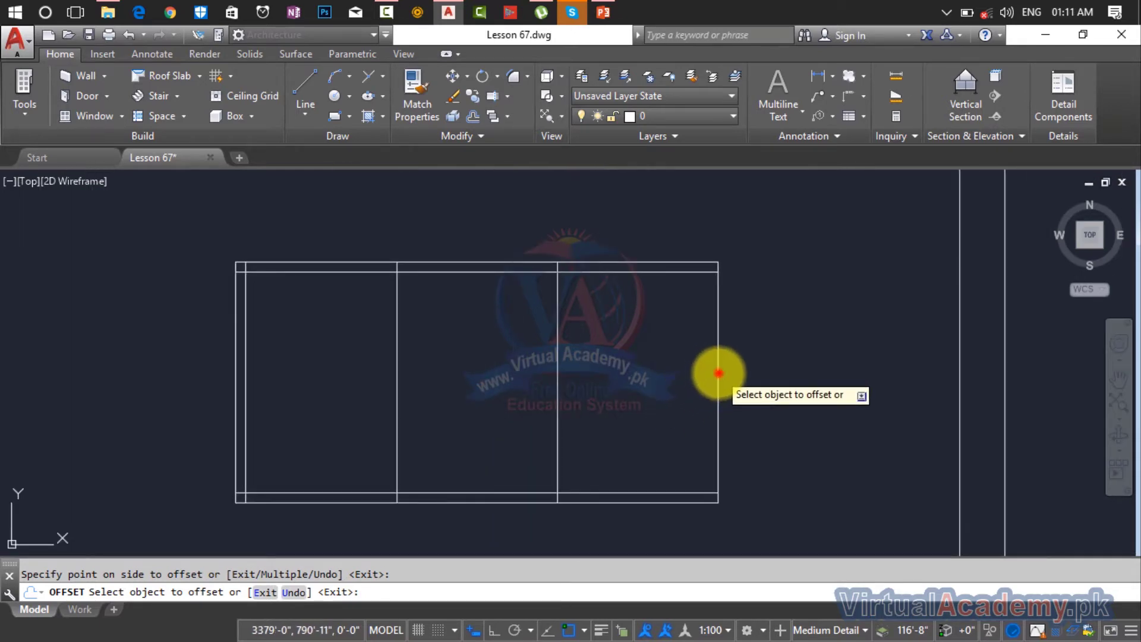
{"action": "left_click", "coordinate": [718, 374]}
{"action": "left_click", "coordinate": [684, 378]}
{"action": "key", "text": "Escape"}
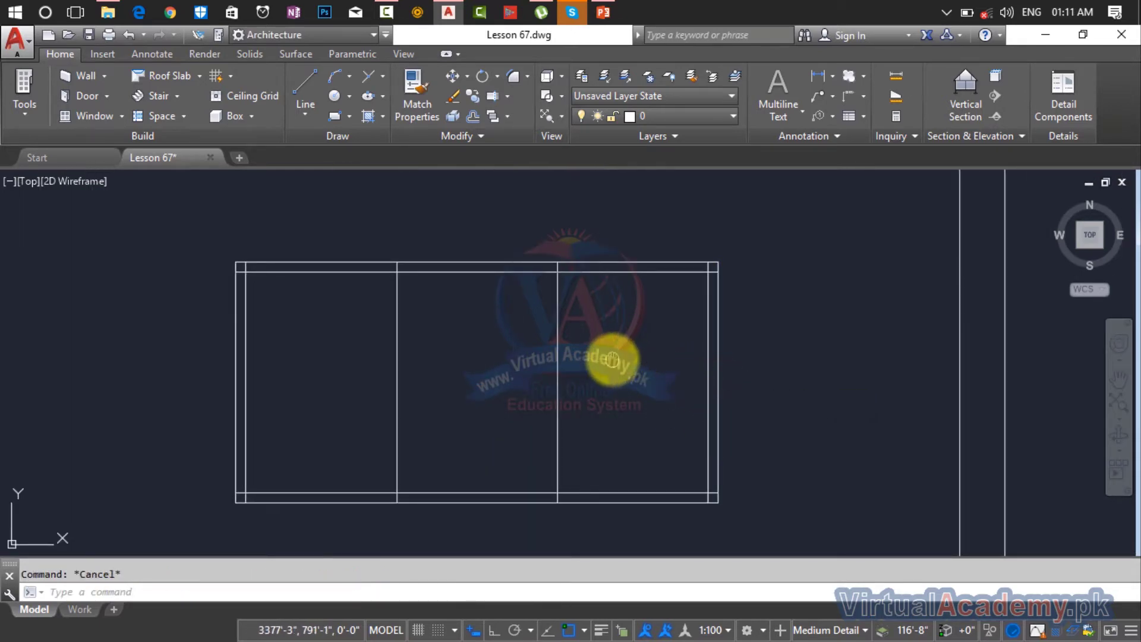
Offset the window's left dividing line 1" to both sides
{"action": "middle_click_drag", "start_coordinate": [612, 357], "coordinate": [657, 339]}
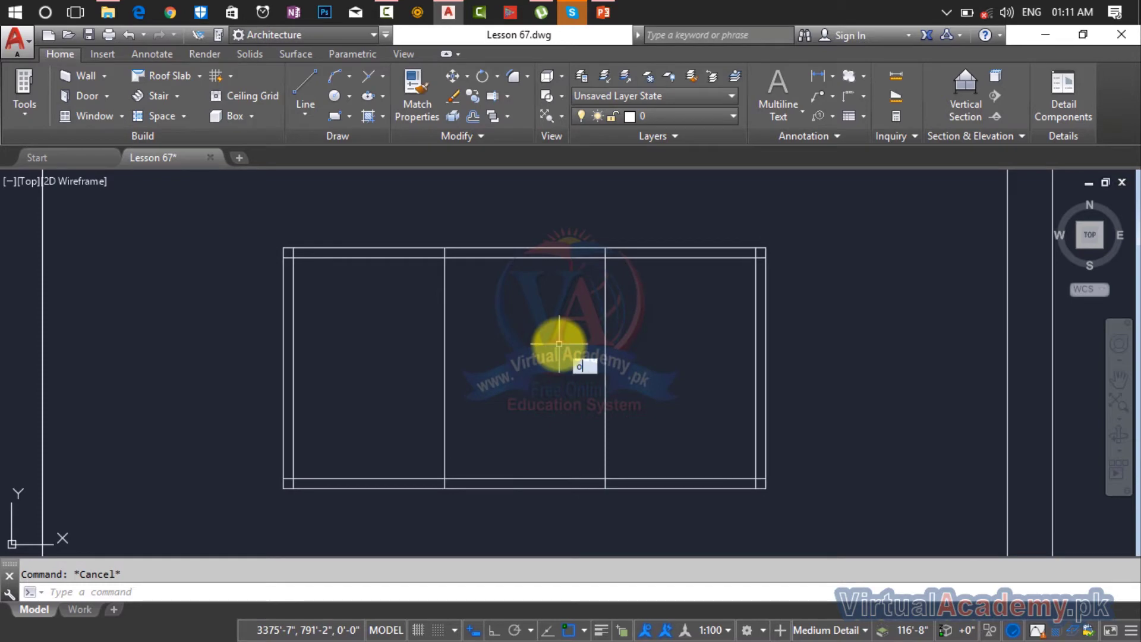
{"action": "type", "text": "o"}
{"action": "key", "text": "Return"}
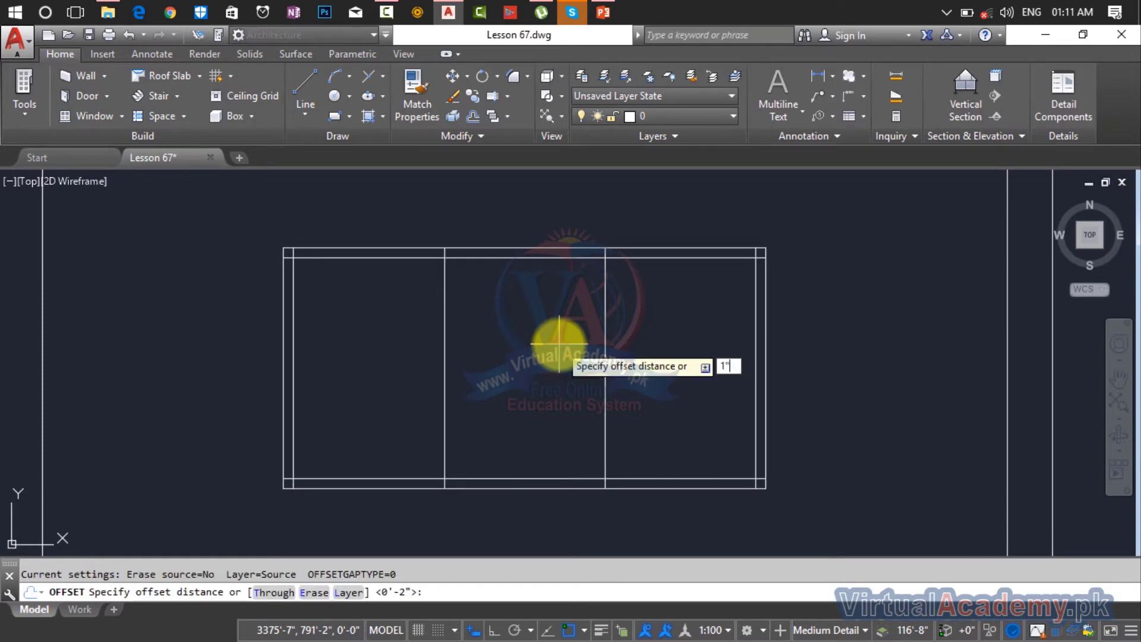
{"action": "type", "text": "1\""}
{"action": "key", "text": "Return"}
{"action": "left_click", "coordinate": [444, 372]}
{"action": "left_click", "coordinate": [481, 371]}
{"action": "scroll", "coordinate": [443, 375], "scroll_direction": "up", "scroll_amount": 5}
{"action": "left_click", "coordinate": [430, 380]}
{"action": "left_click", "coordinate": [364, 383]}
{"action": "scroll", "coordinate": [719, 373], "scroll_direction": "down", "scroll_amount": 5}
Offset the window's right dividing line 1" to both sides
{"action": "middle_click_drag", "start_coordinate": [724, 372], "coordinate": [540, 362]}
{"action": "scroll", "coordinate": [578, 361], "scroll_direction": "up", "scroll_amount": 5}
{"action": "left_click", "coordinate": [624, 340]}
{"action": "left_click", "coordinate": [714, 342]}
{"action": "scroll", "coordinate": [623, 363], "scroll_direction": "down", "scroll_amount": 4}
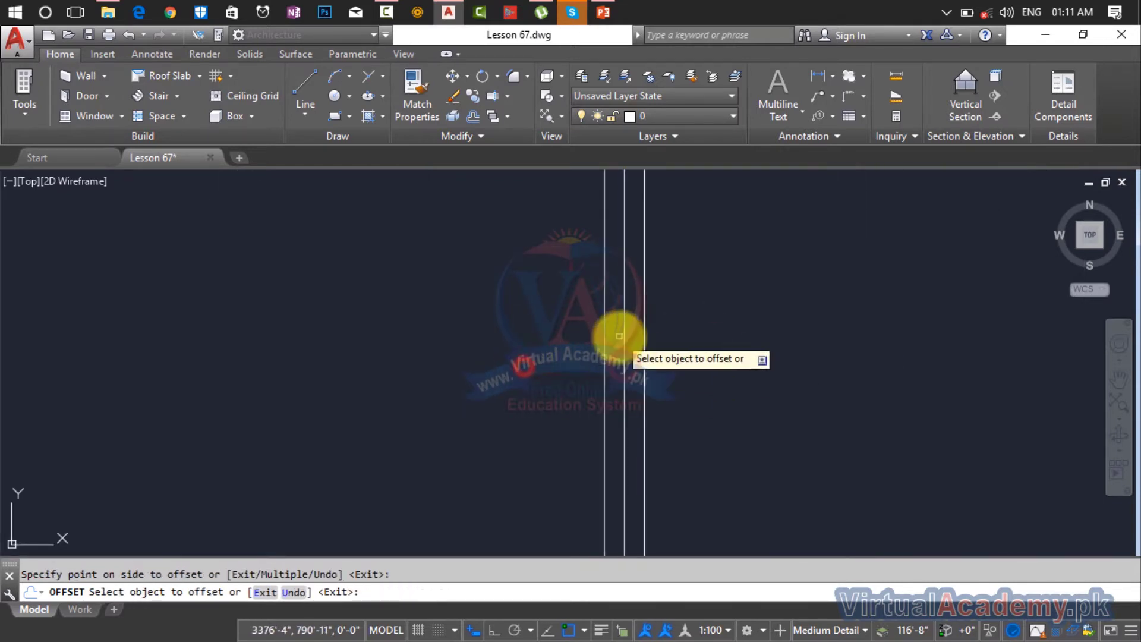
{"action": "key", "text": "Escape"}
Delete the original centre line of each of the two mullions, keeping only their offset edges
{"action": "scroll", "coordinate": [558, 265], "scroll_direction": "up", "scroll_amount": 3}
{"action": "scroll", "coordinate": [535, 262], "scroll_direction": "down", "scroll_amount": 2}
{"action": "scroll", "coordinate": [520, 302], "scroll_direction": "up", "scroll_amount": 4}
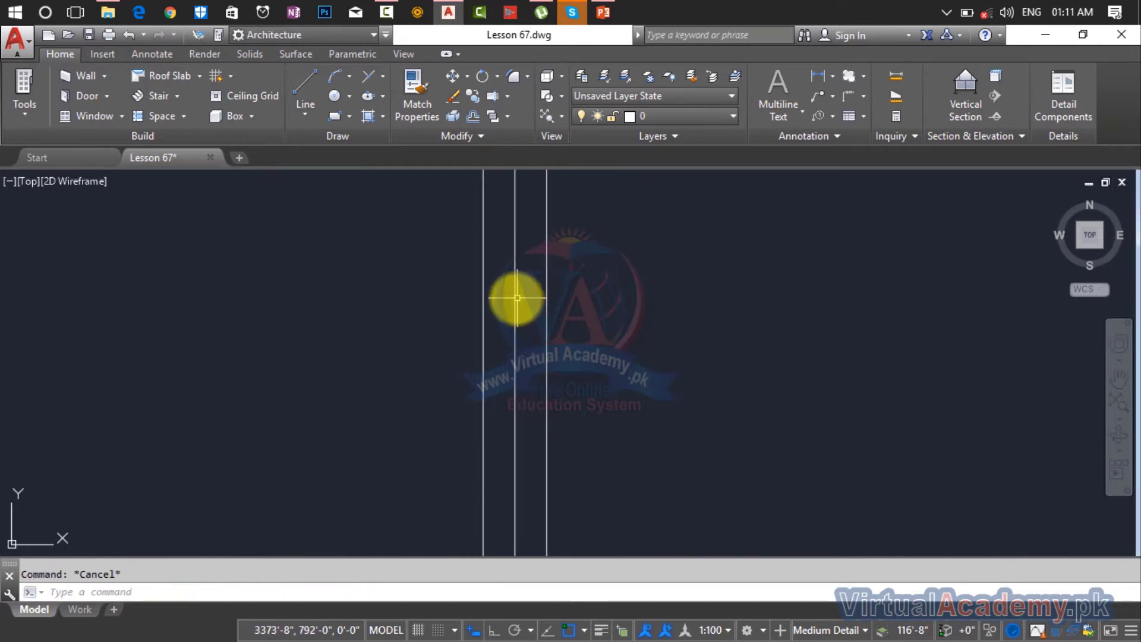
{"action": "scroll", "coordinate": [509, 298], "scroll_direction": "down", "scroll_amount": 3}
{"action": "middle_click_drag", "start_coordinate": [509, 298], "coordinate": [510, 395]}
{"action": "key", "text": "Delete"}
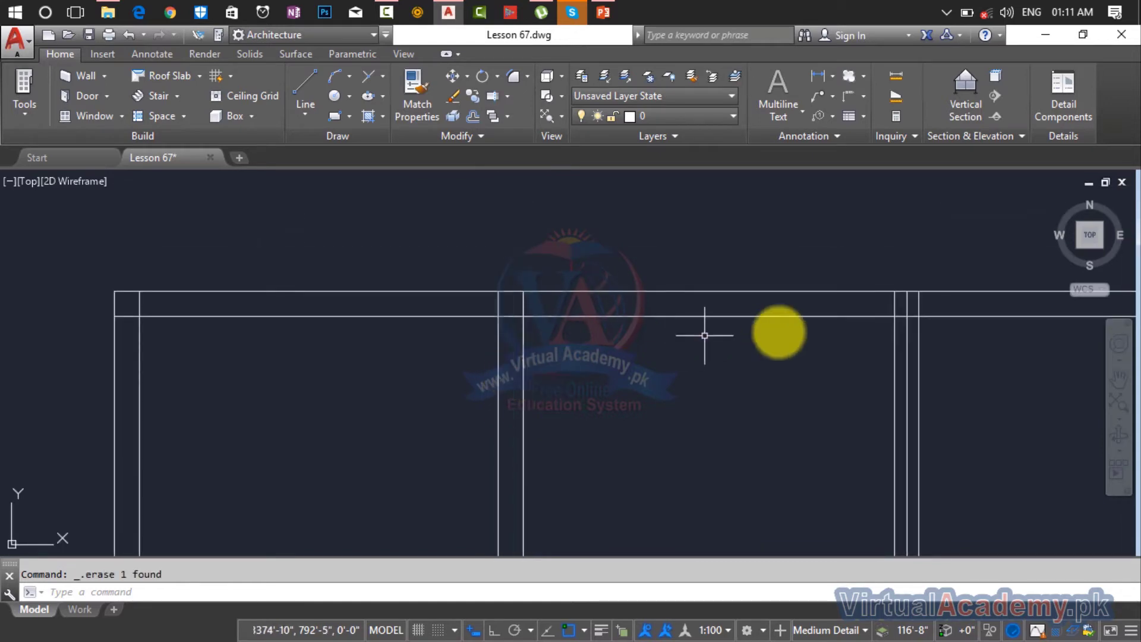
{"action": "scroll", "coordinate": [909, 351], "scroll_direction": "down", "scroll_amount": 3}
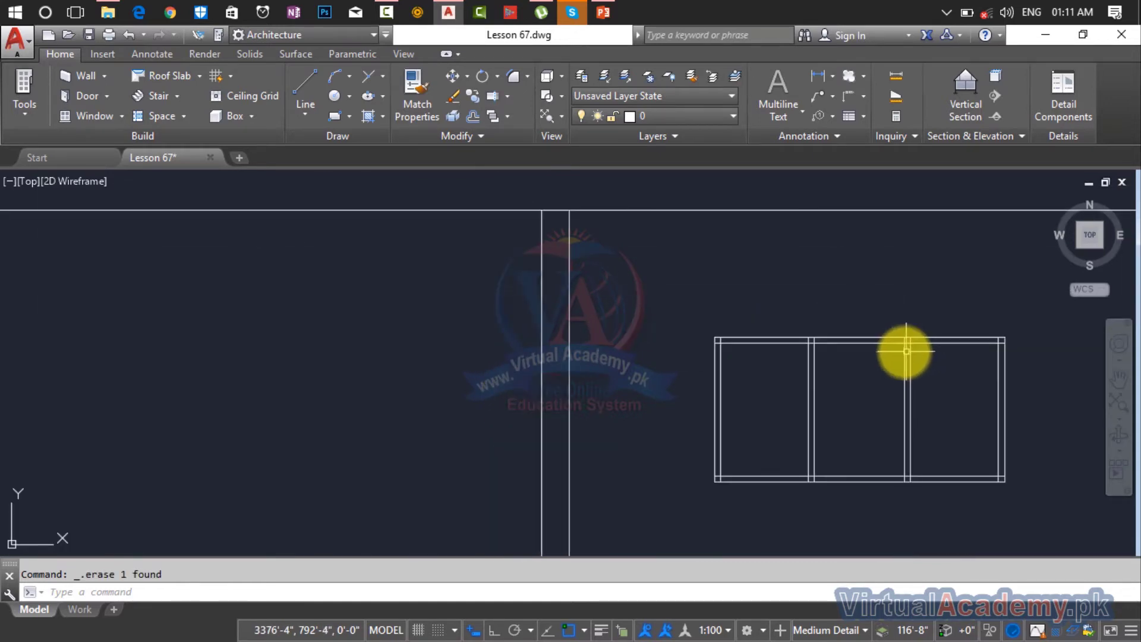
{"action": "middle_click_drag", "start_coordinate": [907, 352], "coordinate": [774, 262]}
{"action": "scroll", "coordinate": [672, 270], "scroll_direction": "up", "scroll_amount": 3}
{"action": "mouse_move", "coordinate": [685, 269]}
{"action": "middle_mouse_down"}
{"action": "mouse_move", "coordinate": [662, 317]}
{"action": "mouse_move", "coordinate": [586, 374]}
{"action": "middle_mouse_up"}
{"action": "scroll", "coordinate": [600, 352], "scroll_direction": "up", "scroll_amount": 2}
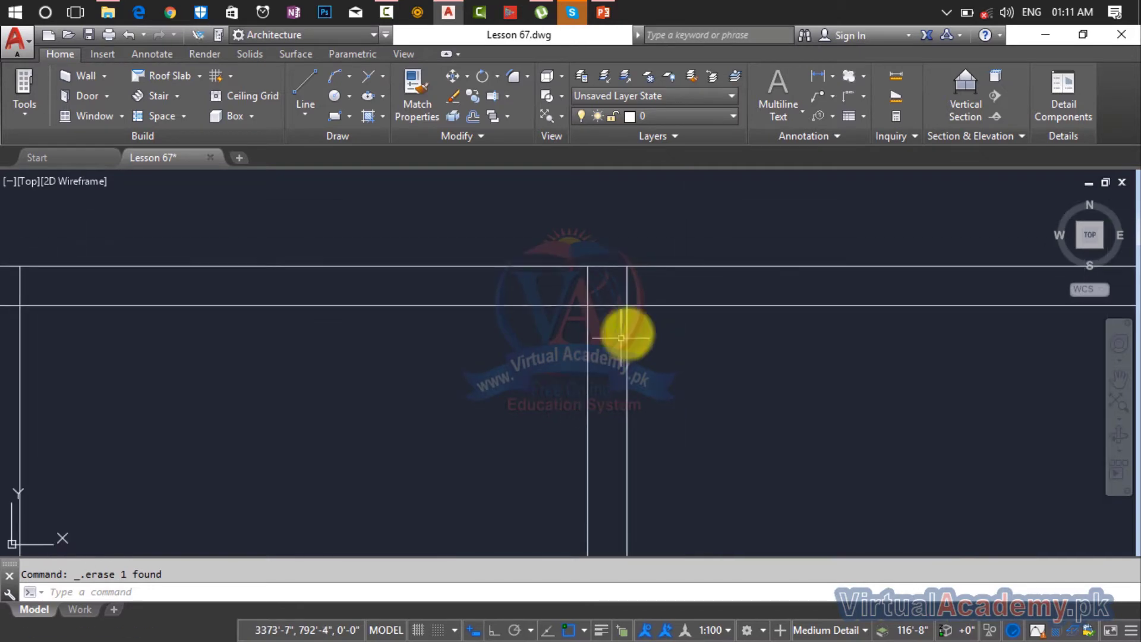
{"action": "type", "text": "tr"}
{"action": "key", "text": "Return"}
{"action": "left_click", "coordinate": [650, 285]}
{"action": "left_click", "coordinate": [535, 293]}
{"action": "scroll", "coordinate": [547, 306], "scroll_direction": "down", "scroll_amount": 2}
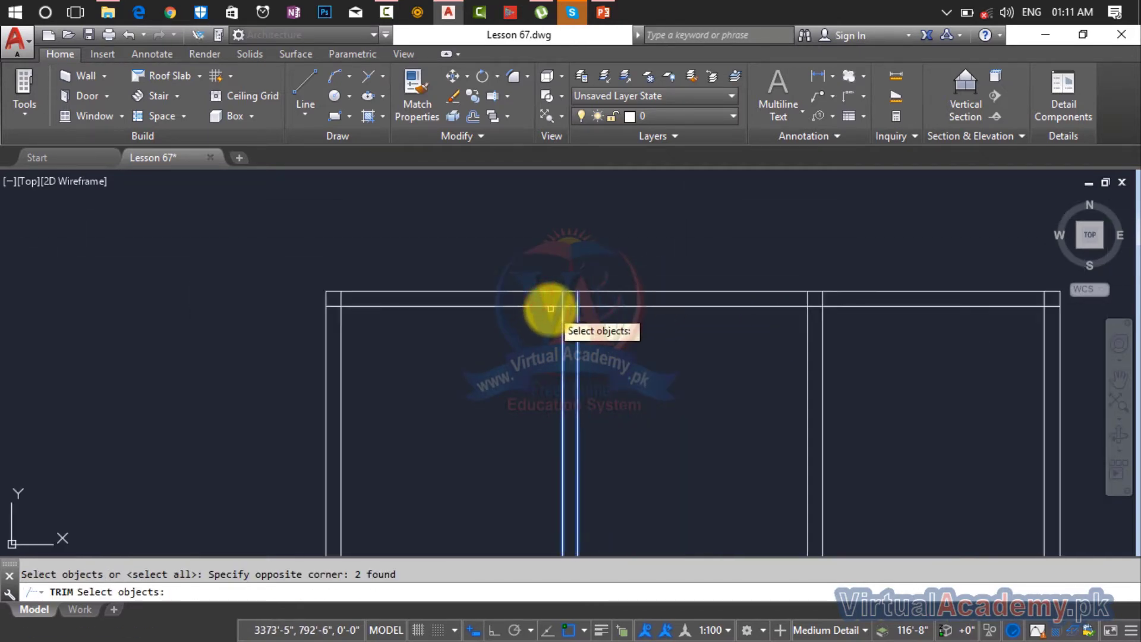
{"action": "key", "text": "Escape"}
Trim the overlapping lines where the left mullion meets the top frame, using all objects as cutting edges
{"action": "key", "text": "Return"}
{"action": "key", "text": "Return"}
{"action": "scroll", "coordinate": [587, 304], "scroll_direction": "up", "scroll_amount": 5}
{"action": "left_click", "coordinate": [582, 291]}
{"action": "left_click", "coordinate": [412, 293]}
{"action": "left_click", "coordinate": [457, 280]}
{"action": "left_click", "coordinate": [478, 392]}
Trim the overlapping inner frame lines at the window's top-left corner
{"action": "scroll", "coordinate": [480, 396], "scroll_direction": "down", "scroll_amount": 6}
{"action": "middle_click_drag", "start_coordinate": [479, 397], "coordinate": [861, 360]}
{"action": "scroll", "coordinate": [463, 333], "scroll_direction": "up", "scroll_amount": 6}
{"action": "left_click", "coordinate": [539, 319]}
{"action": "left_click", "coordinate": [561, 429]}
{"action": "left_click", "coordinate": [667, 314]}
{"action": "left_click", "coordinate": [543, 324]}
Trim the overlapping inner frame lines at the window's bottom-left corner
{"action": "scroll", "coordinate": [607, 368], "scroll_direction": "down", "scroll_amount": 6}
{"action": "middle_click_drag", "start_coordinate": [648, 429], "coordinate": [540, 252]}
{"action": "scroll", "coordinate": [561, 356], "scroll_direction": "up", "scroll_amount": 7}
{"action": "left_click", "coordinate": [282, 347]}
{"action": "left_click", "coordinate": [282, 348]}
{"action": "left_click", "coordinate": [304, 359]}
{"action": "left_click", "coordinate": [280, 359]}
{"action": "left_click", "coordinate": [330, 359]}
{"action": "left_click", "coordinate": [280, 359]}
Trim the overlapping lines where the left mullion meets the bottom frame
{"action": "scroll", "coordinate": [675, 387], "scroll_direction": "down", "scroll_amount": 3}
{"action": "middle_click_drag", "start_coordinate": [670, 402], "coordinate": [279, 379]}
{"action": "scroll", "coordinate": [641, 376], "scroll_direction": "up", "scroll_amount": 4}
{"action": "left_click", "coordinate": [674, 364]}
{"action": "left_click", "coordinate": [659, 408]}
{"action": "left_click", "coordinate": [765, 410]}
{"action": "left_click", "coordinate": [546, 413]}
Trim the overlapping lines where the right mullion meets the bottom frame
{"action": "scroll", "coordinate": [545, 413], "scroll_direction": "down", "scroll_amount": 3}
{"action": "scroll", "coordinate": [440, 370], "scroll_direction": "up", "scroll_amount": 4}
{"action": "left_click", "coordinate": [731, 382]}
{"action": "left_click", "coordinate": [735, 457]}
{"action": "left_click", "coordinate": [844, 439]}
{"action": "left_click", "coordinate": [611, 453]}
Trim the overlapping inner frame lines at the window's bottom-right corner
{"action": "scroll", "coordinate": [683, 443], "scroll_direction": "down", "scroll_amount": 3}
{"action": "middle_click_drag", "start_coordinate": [721, 438], "coordinate": [152, 438]}
{"action": "scroll", "coordinate": [450, 422], "scroll_direction": "up", "scroll_amount": 4}
{"action": "scroll", "coordinate": [451, 422], "scroll_direction": "up", "scroll_amount": 1}
{"action": "left_click", "coordinate": [626, 464]}
{"action": "left_click", "coordinate": [621, 532]}
Trim the overhang of the inner top frame line at the window's top-right corner
{"action": "scroll", "coordinate": [622, 508], "scroll_direction": "down", "scroll_amount": 2}
{"action": "middle_click_drag", "start_coordinate": [620, 502], "coordinate": [610, 353]}
{"action": "scroll", "coordinate": [565, 377], "scroll_direction": "down", "scroll_amount": 5}
{"action": "middle_click_drag", "start_coordinate": [637, 416], "coordinate": [685, 477]}
{"action": "scroll", "coordinate": [689, 325], "scroll_direction": "up", "scroll_amount": 8}
{"action": "left_click", "coordinate": [748, 372]}
{"action": "left_click", "coordinate": [750, 324]}
{"action": "left_click", "coordinate": [746, 319]}
Trim the overlapping lines where the right mullion meets the top frame
{"action": "middle_click_drag", "start_coordinate": [196, 297], "coordinate": [955, 343]}
{"action": "left_click", "coordinate": [509, 354]}
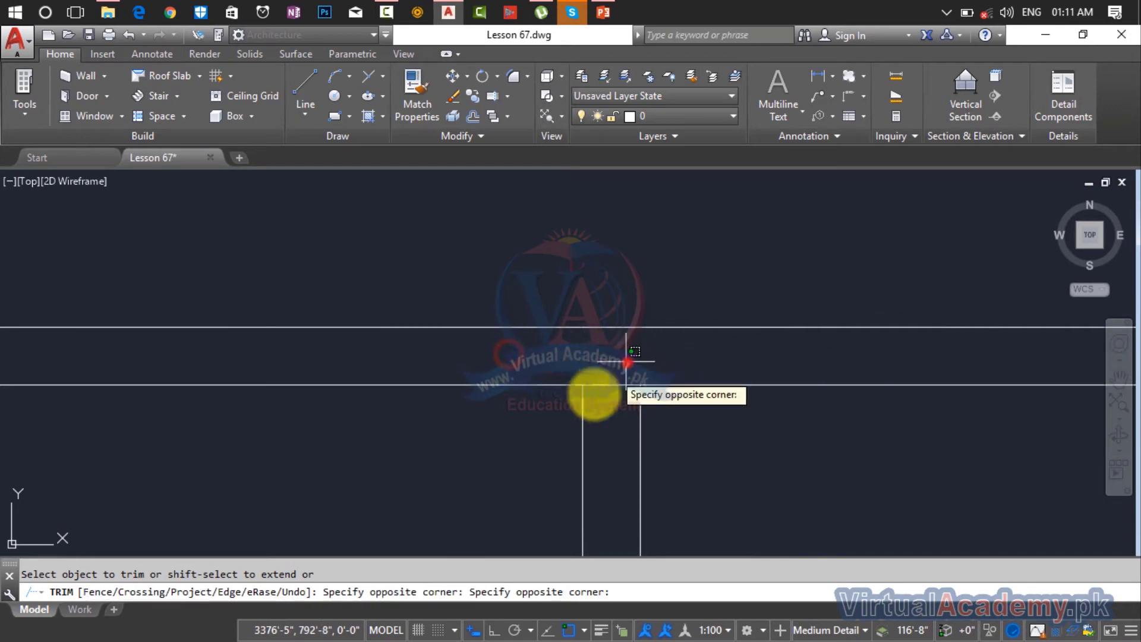
{"action": "scroll", "coordinate": [591, 453], "scroll_direction": "down", "scroll_amount": 5}
{"action": "middle_click_drag", "start_coordinate": [590, 464], "coordinate": [583, 279]}
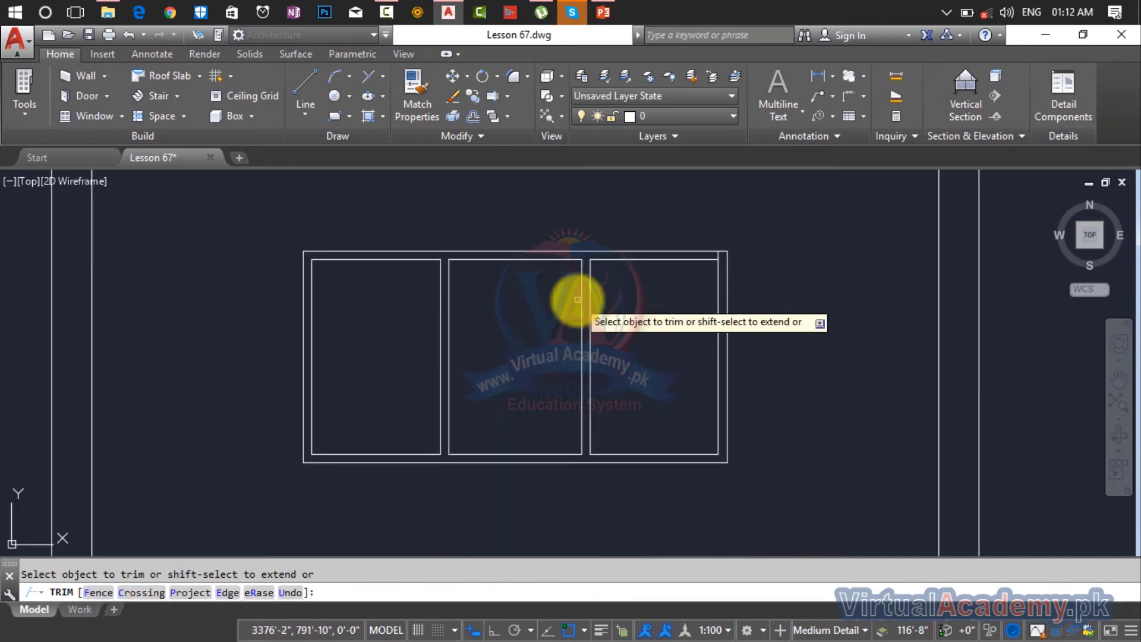
{"action": "key", "text": "Escape"}
Trim the end of the inner right frame line that runs up through the top frame at the top-right corner
{"action": "scroll", "coordinate": [582, 306], "scroll_direction": "down", "scroll_amount": 4}
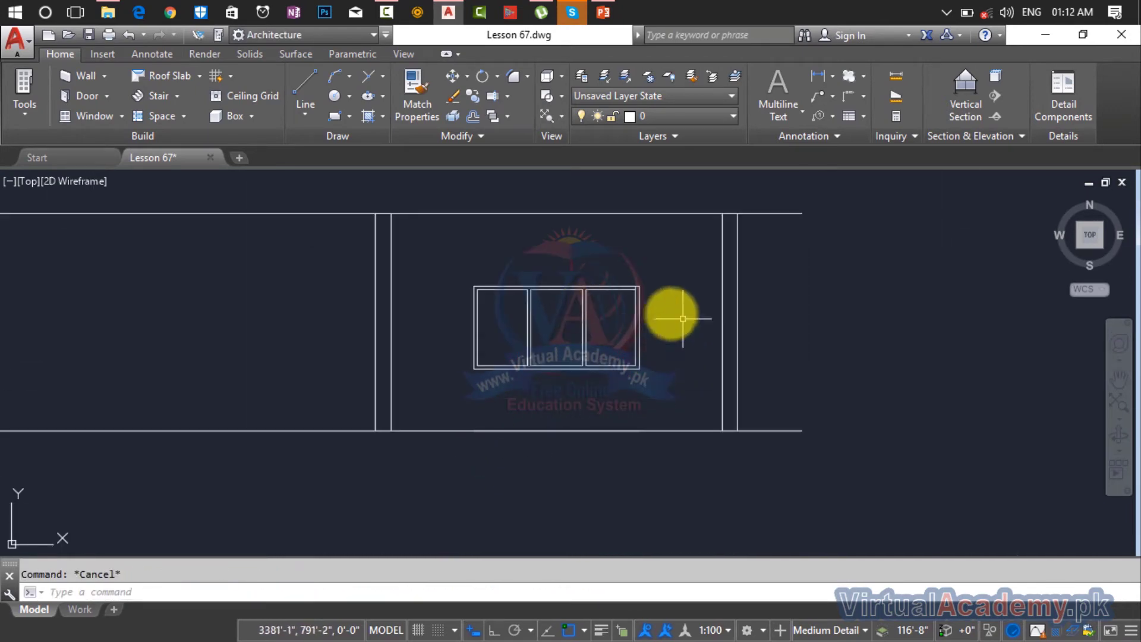
{"action": "scroll", "coordinate": [648, 279], "scroll_direction": "up", "scroll_amount": 6}
{"action": "middle_click_drag", "start_coordinate": [654, 208], "coordinate": [646, 396]}
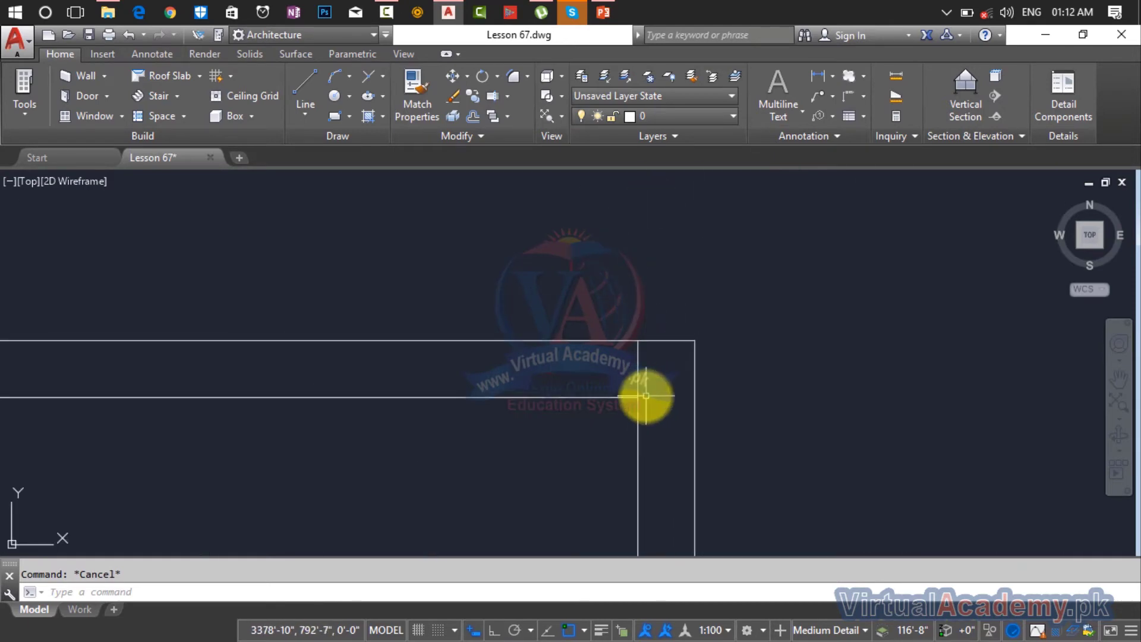
{"action": "key", "text": "Return"}
{"action": "key", "text": "Return"}
{"action": "left_click", "coordinate": [665, 367]}
{"action": "left_click", "coordinate": [578, 385]}
{"action": "scroll", "coordinate": [618, 380], "scroll_direction": "down", "scroll_amount": 6}
{"action": "key", "text": "Escape"}
Copy the complete three-pane window from its bottom-right corner to the empty space right of the elevation
{"action": "middle_click_drag", "start_coordinate": [618, 390], "coordinate": [646, 328]}
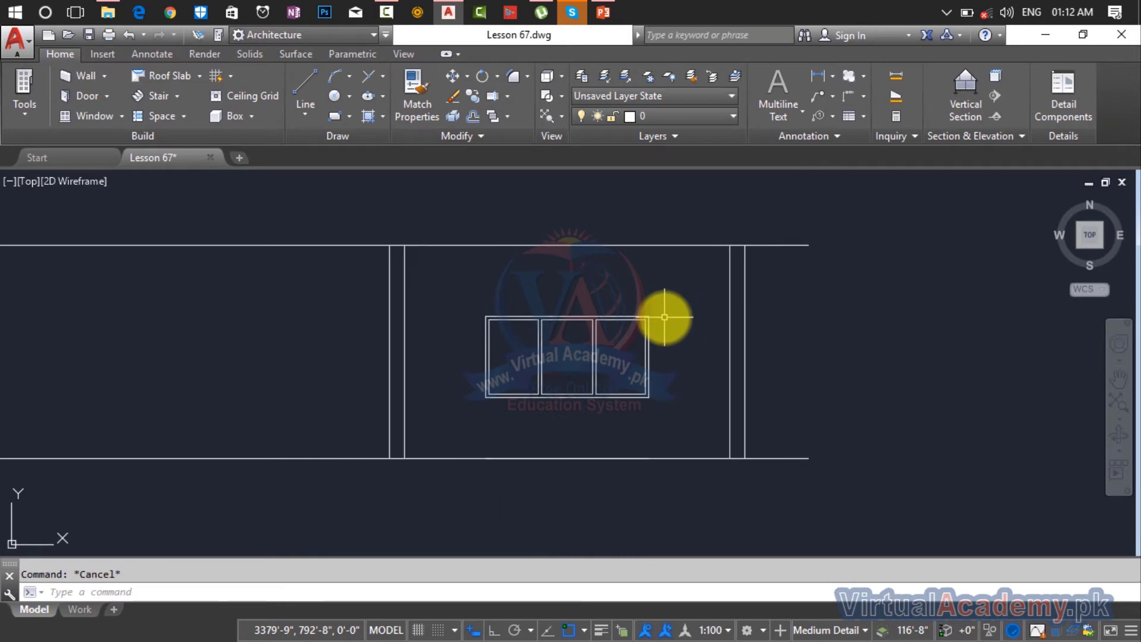
{"action": "type", "text": "CP"}
{"action": "key", "text": "Return"}
{"action": "left_click", "coordinate": [674, 287]}
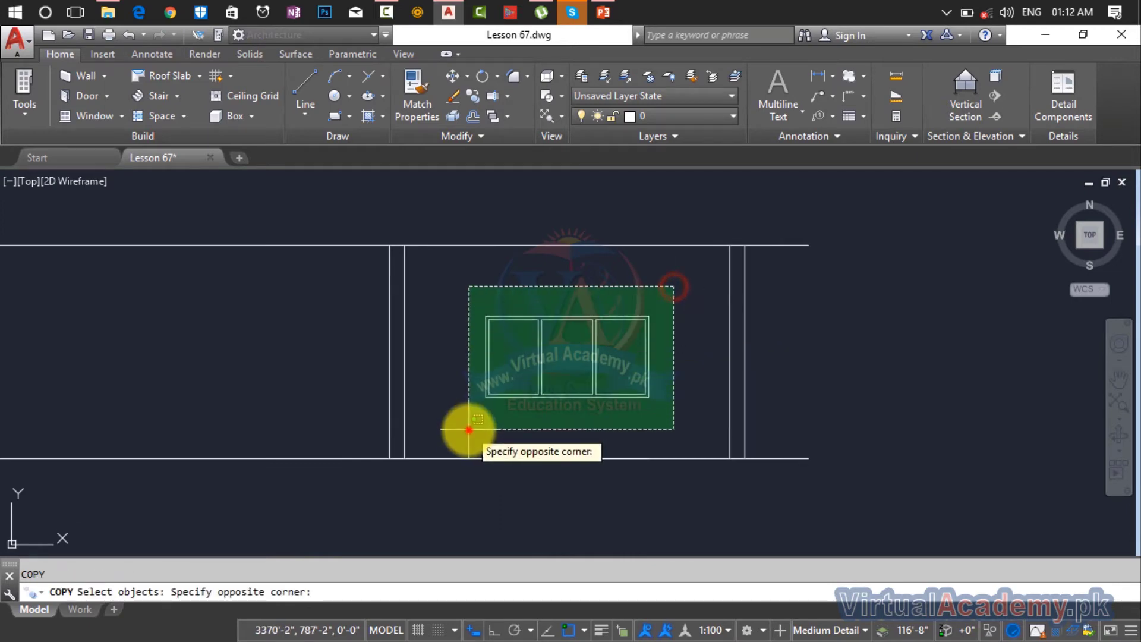
{"action": "left_click", "coordinate": [468, 430]}
{"action": "key", "text": "Return"}
{"action": "scroll", "coordinate": [618, 380], "scroll_direction": "up", "scroll_amount": 4}
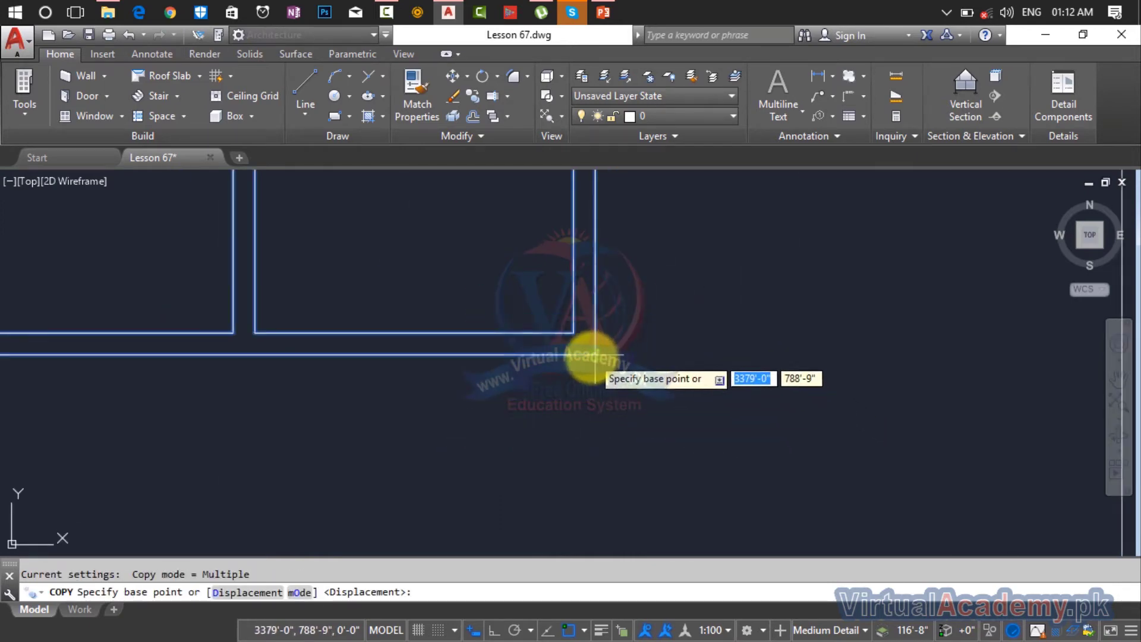
{"action": "left_click", "coordinate": [594, 355]}
{"action": "scroll", "coordinate": [754, 377], "scroll_direction": "down", "scroll_amount": 5}
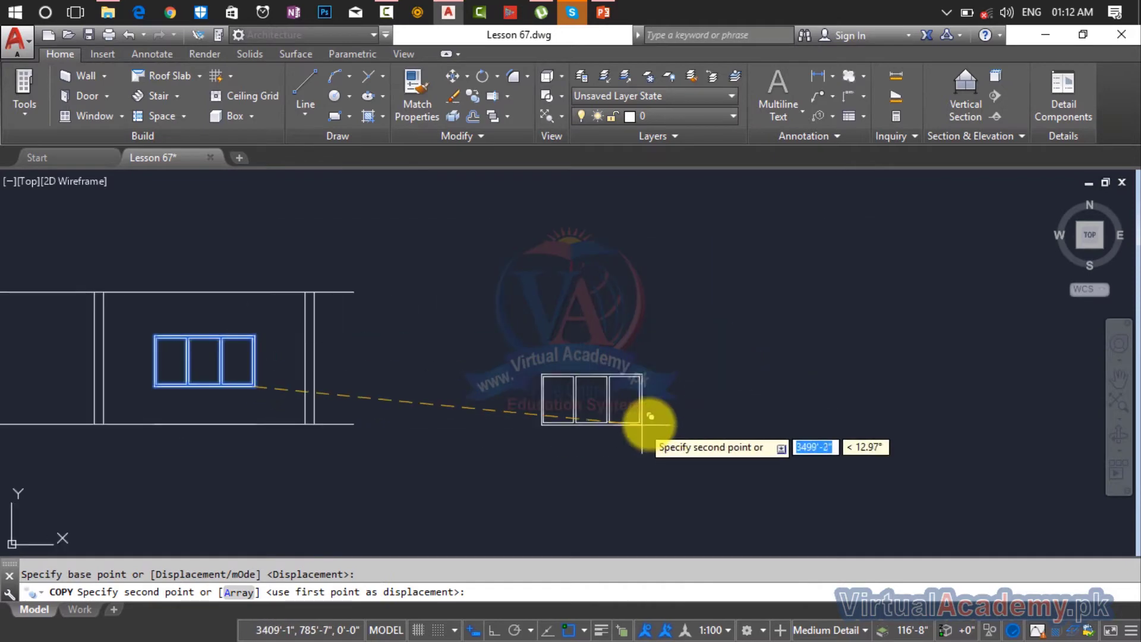
{"action": "left_click", "coordinate": [610, 377]}
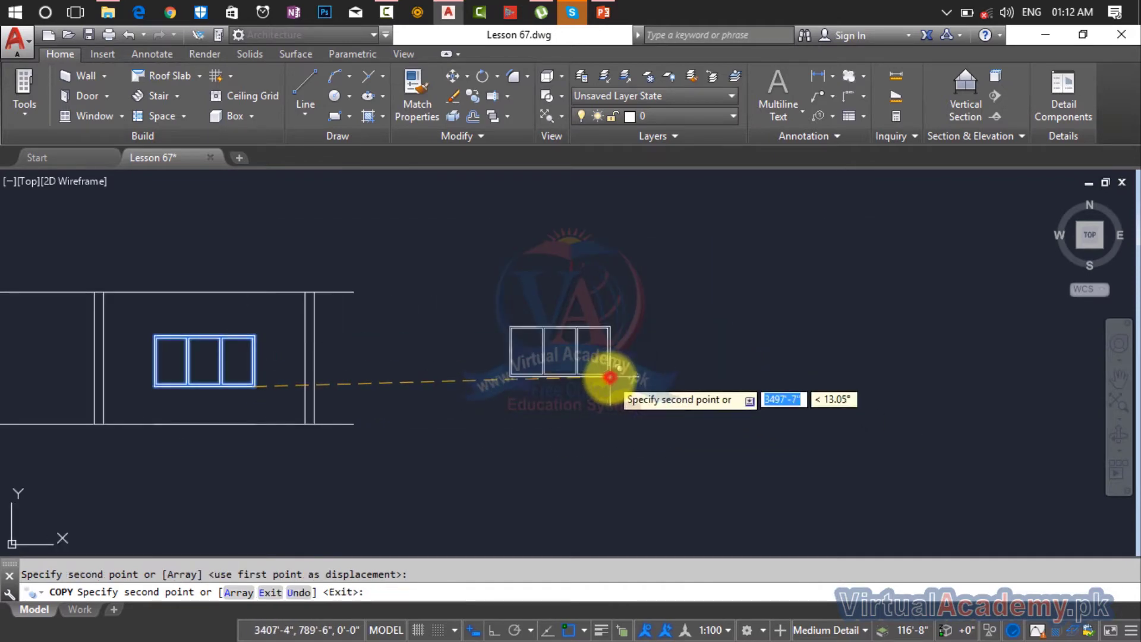
{"action": "key", "text": "Escape"}
{"action": "scroll", "coordinate": [597, 404], "scroll_direction": "up", "scroll_amount": 5}
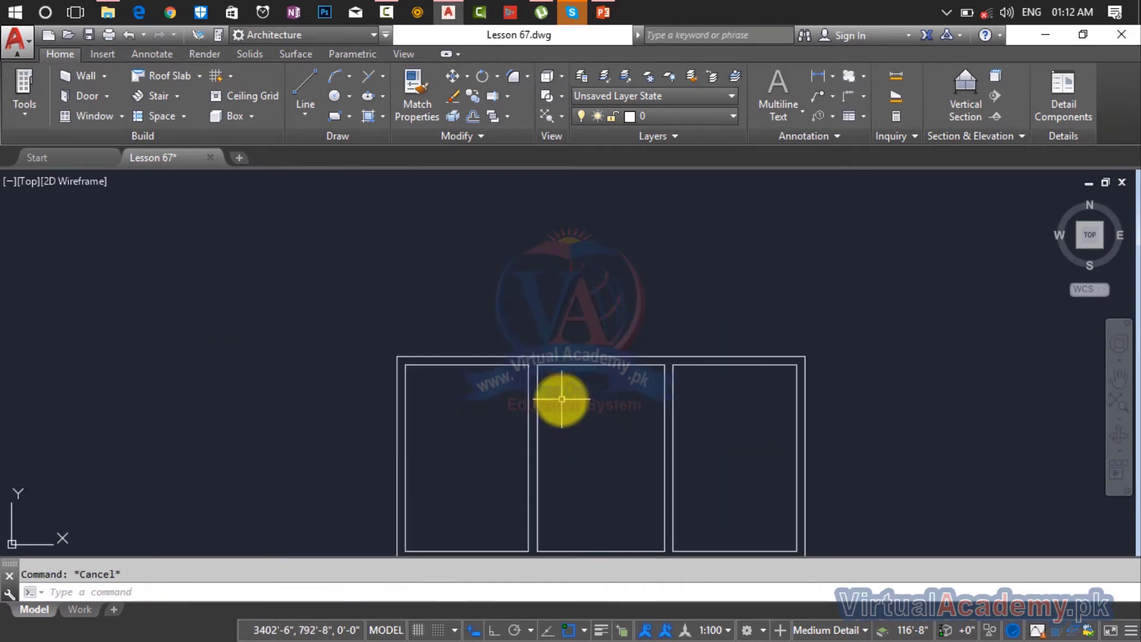
{"action": "scroll", "coordinate": [562, 399], "scroll_direction": "down", "scroll_amount": 2}
{"action": "type", "text": "cp"}
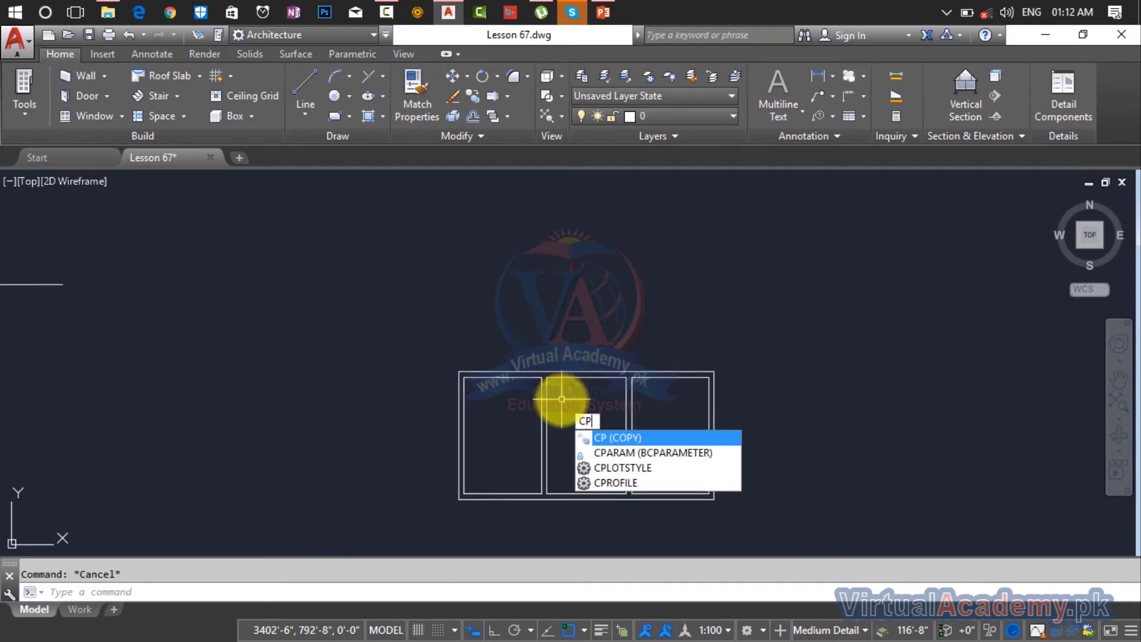
{"action": "key", "text": "Escape"}
{"action": "scroll", "coordinate": [535, 389], "scroll_direction": "up", "scroll_amount": 4}
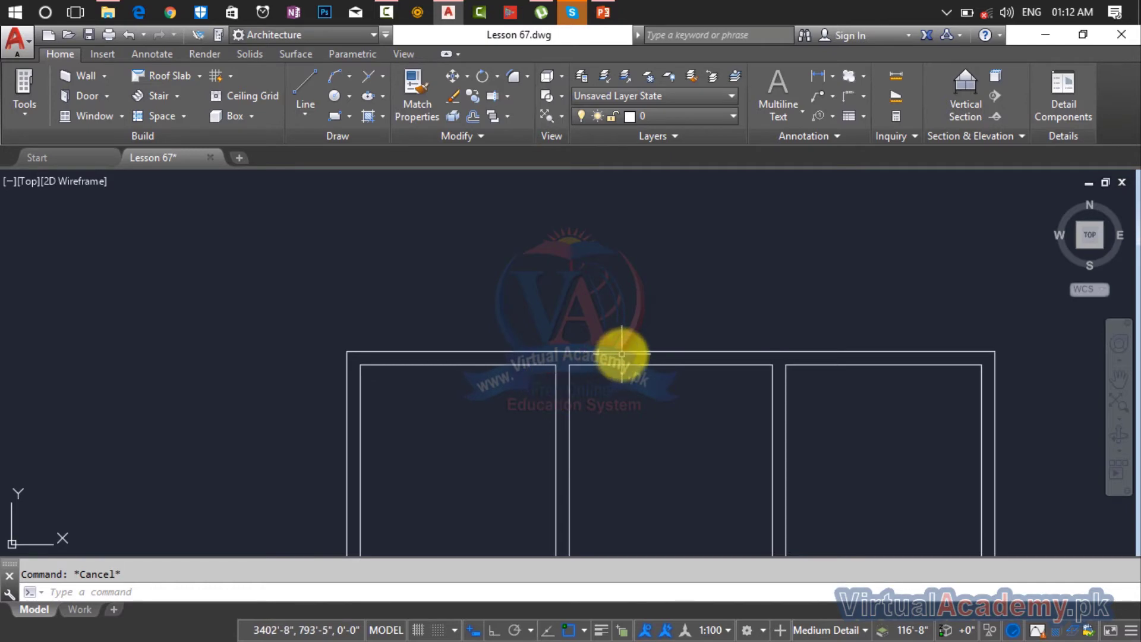
{"action": "key", "text": "Return"}
{"action": "key", "text": "Return"}
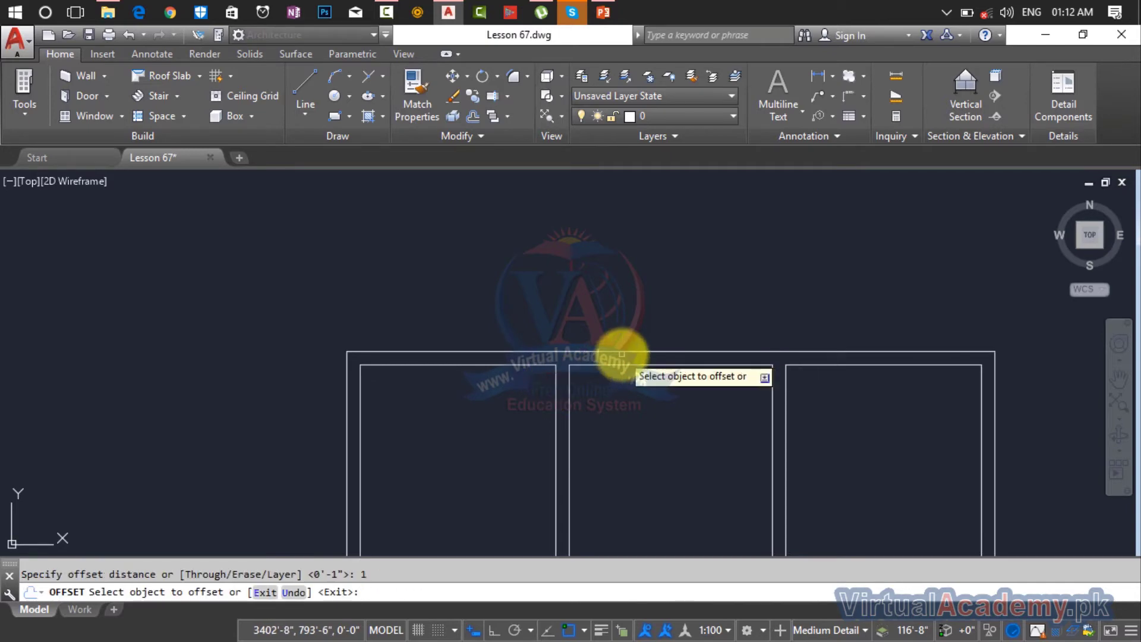
{"action": "key", "text": "F1"}
{"action": "key", "text": "Escape"}
Offset the top edge of the copied window 1' upward
{"action": "key", "text": "Return"}
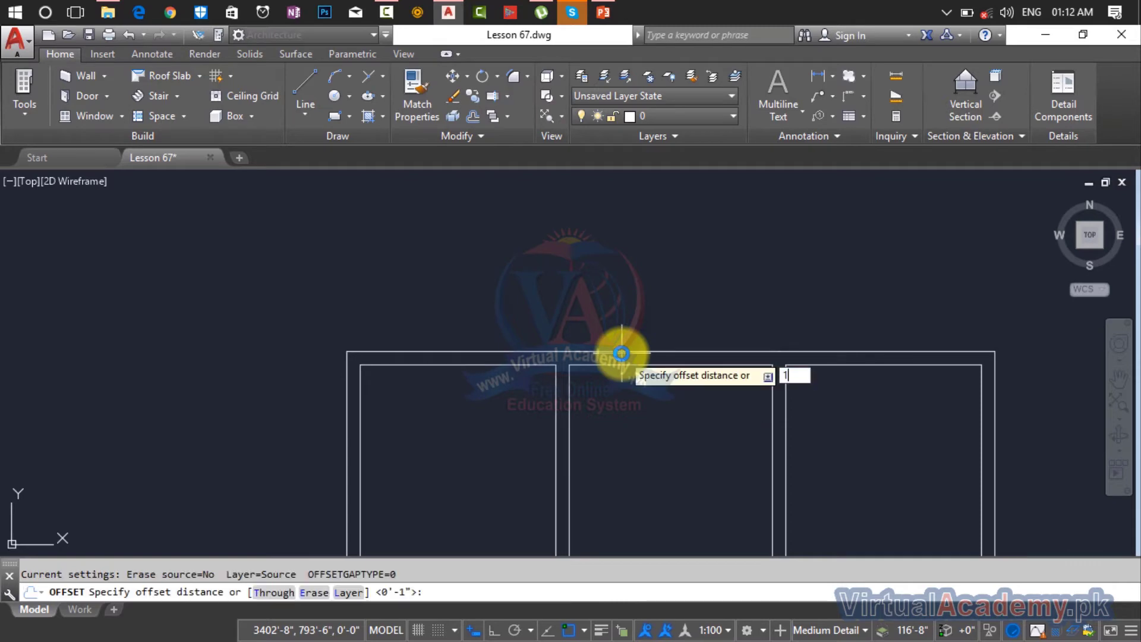
{"action": "type", "text": "1'"}
{"action": "key", "text": "Return"}
{"action": "left_click", "coordinate": [617, 353]}
{"action": "left_click", "coordinate": [597, 309]}
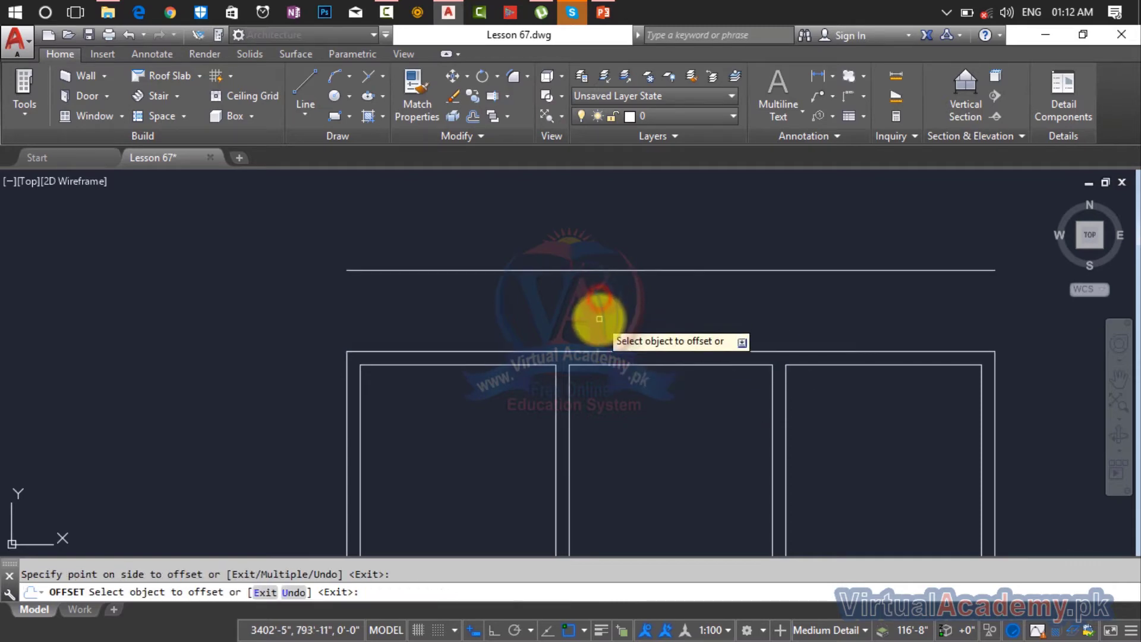
{"action": "key", "text": "Escape"}
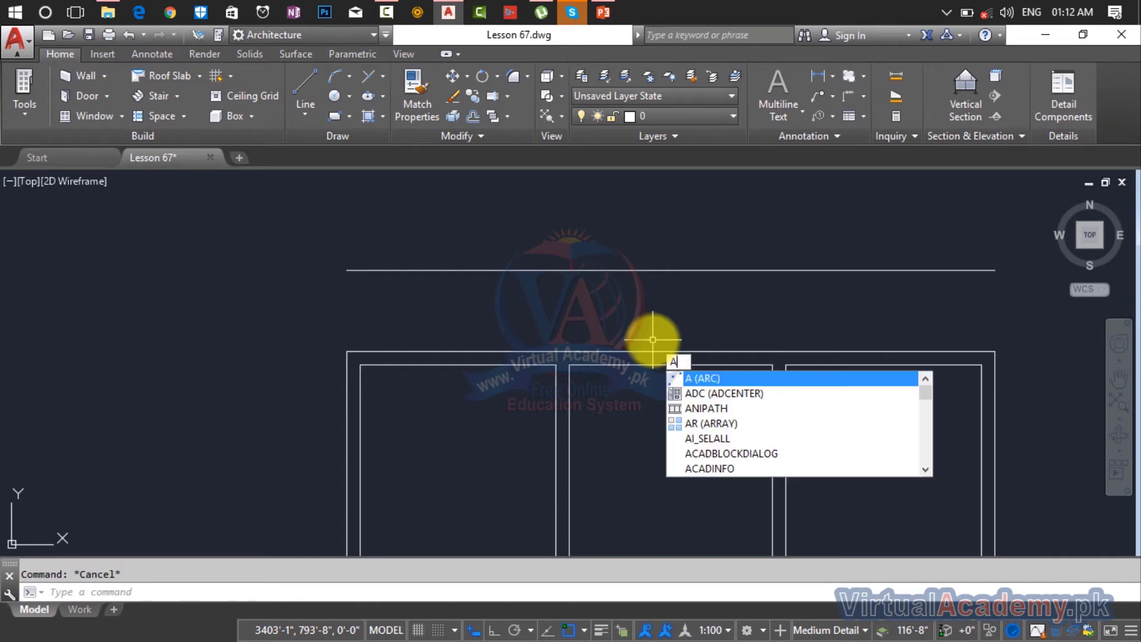
Draw a three-point arc over the copied window between its top corners through the offset line's midpoint, and erase the offset line
{"action": "key", "text": "Return"}
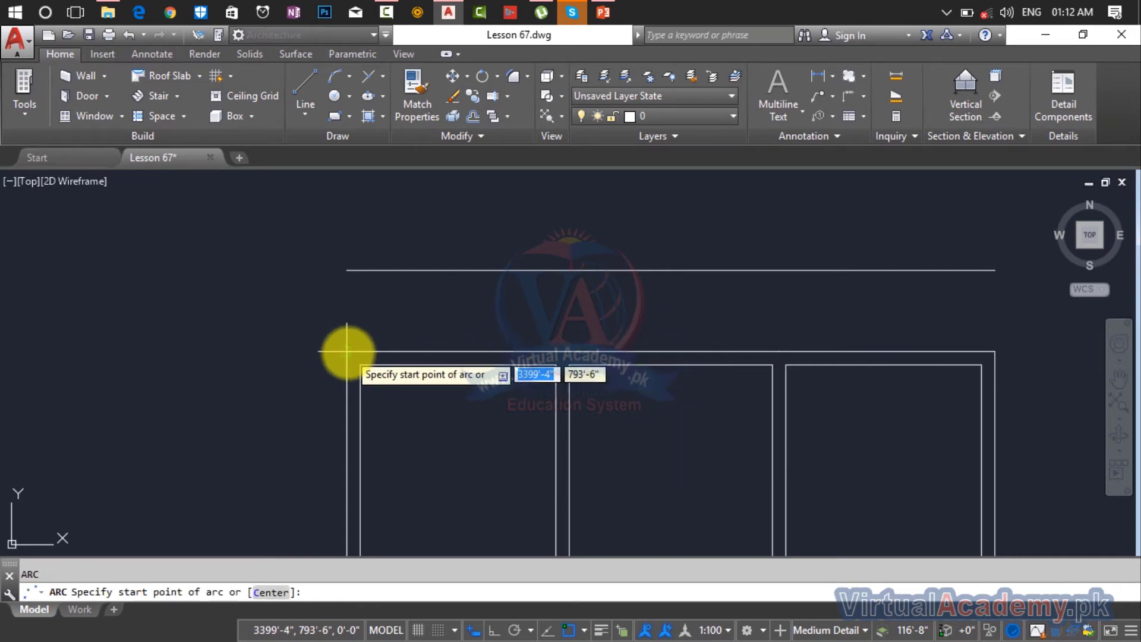
{"action": "left_click", "coordinate": [348, 352]}
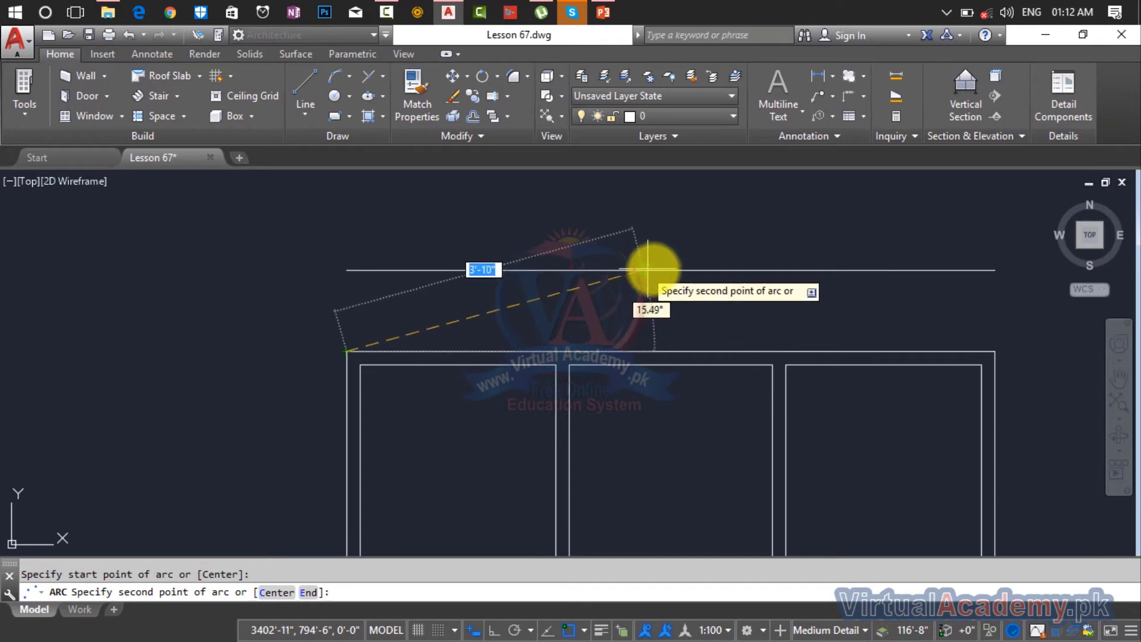
{"action": "left_click", "coordinate": [672, 271]}
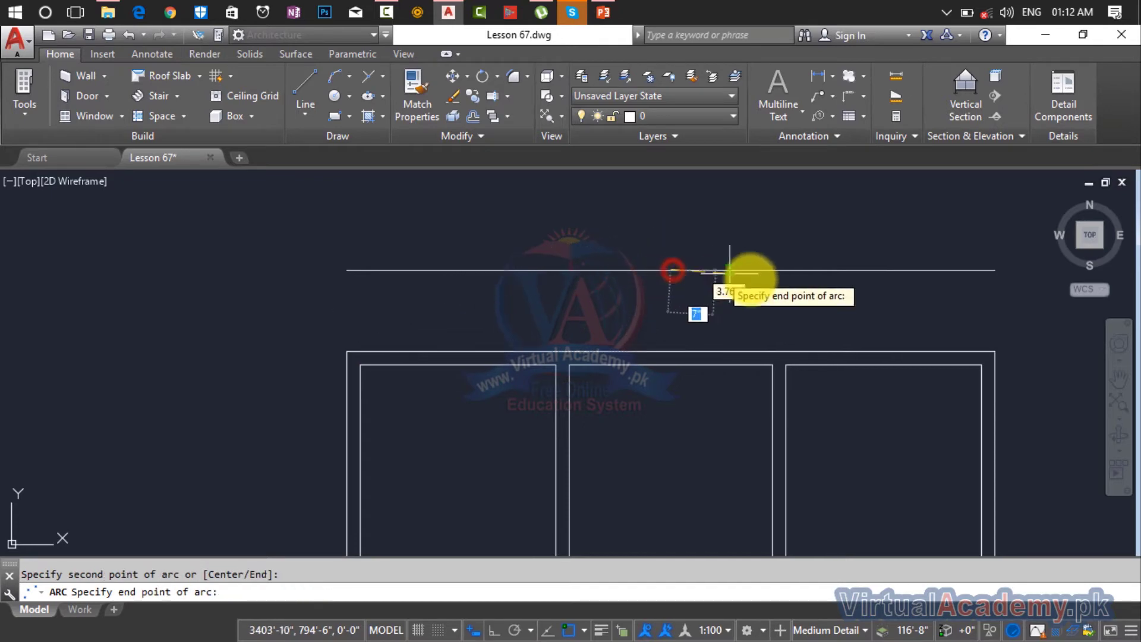
{"action": "left_click", "coordinate": [997, 355]}
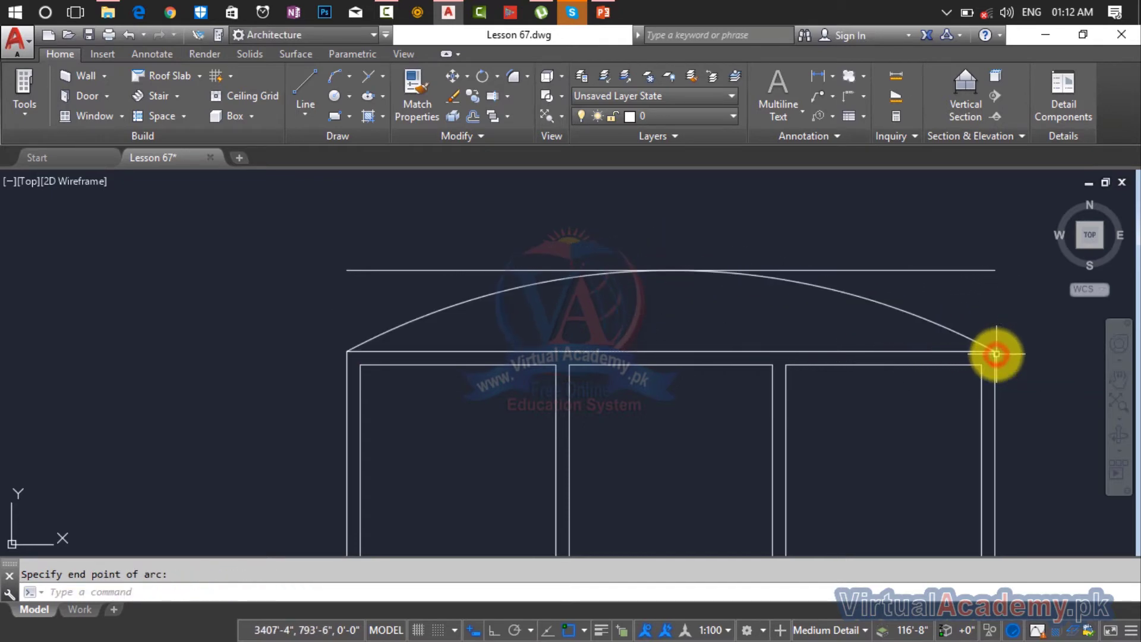
{"action": "key", "text": "Escape"}
{"action": "left_click", "coordinate": [952, 271]}
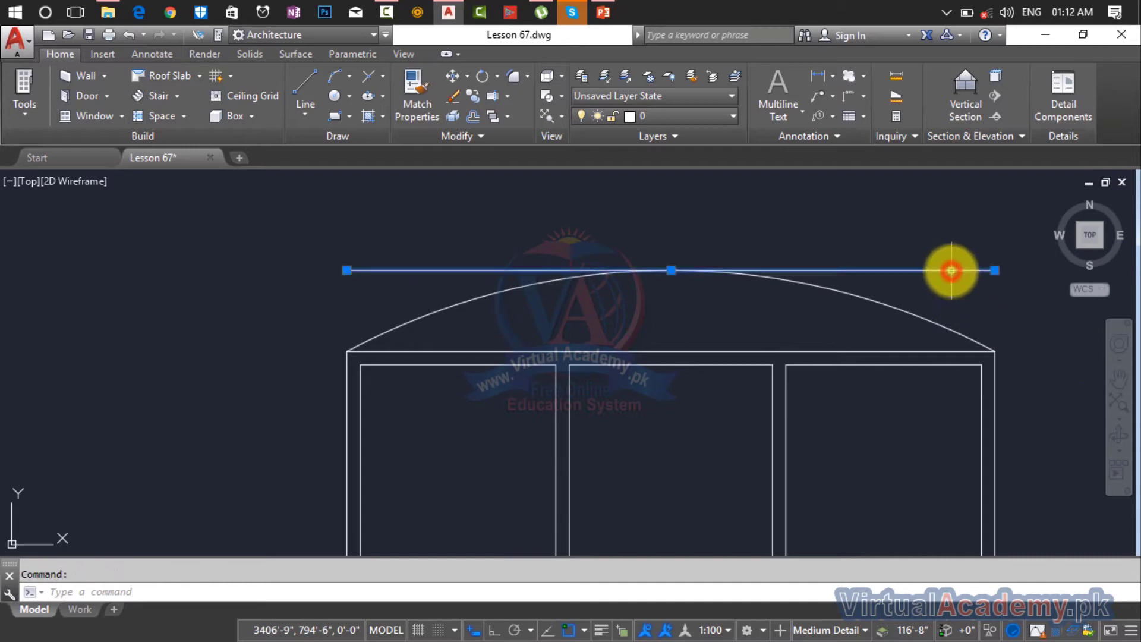
{"action": "key", "text": "Delete"}
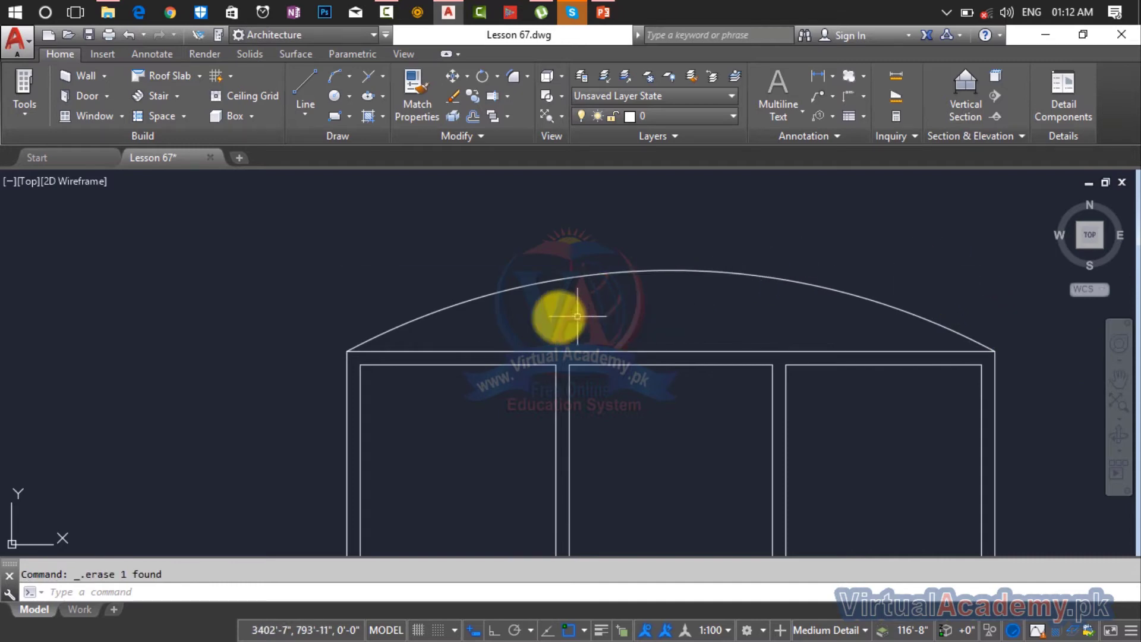
Offset the arc 2" inward to give the arched top its frame thickness
{"action": "scroll", "coordinate": [557, 317], "scroll_direction": "up", "scroll_amount": 2}
{"action": "type", "text": "o"}
{"action": "key", "text": "Return"}
{"action": "type", "text": "2"}
{"action": "key", "text": "Return"}
{"action": "left_click", "coordinate": [540, 261]}
{"action": "left_click", "coordinate": [547, 386]}
Trim the overlapping ends of the inner arc and the upper frame line at both top corners of the arched window
{"action": "middle_click_drag", "start_coordinate": [532, 377], "coordinate": [734, 350]}
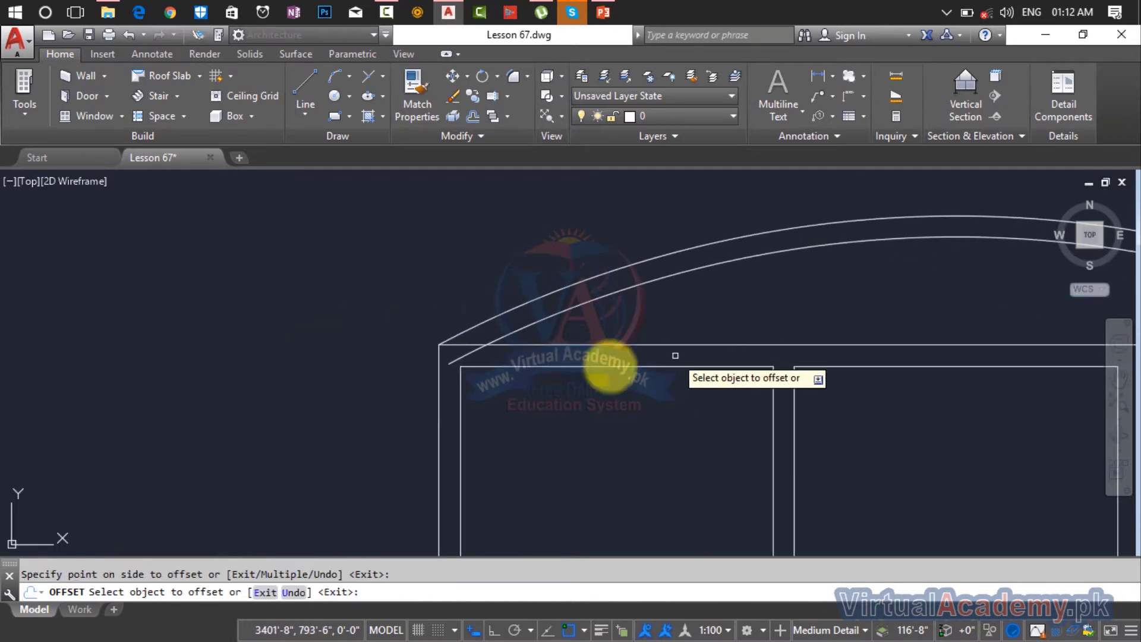
{"action": "scroll", "coordinate": [512, 368], "scroll_direction": "up", "scroll_amount": 4}
{"action": "key", "text": "Escape"}
{"action": "type", "text": "r"}
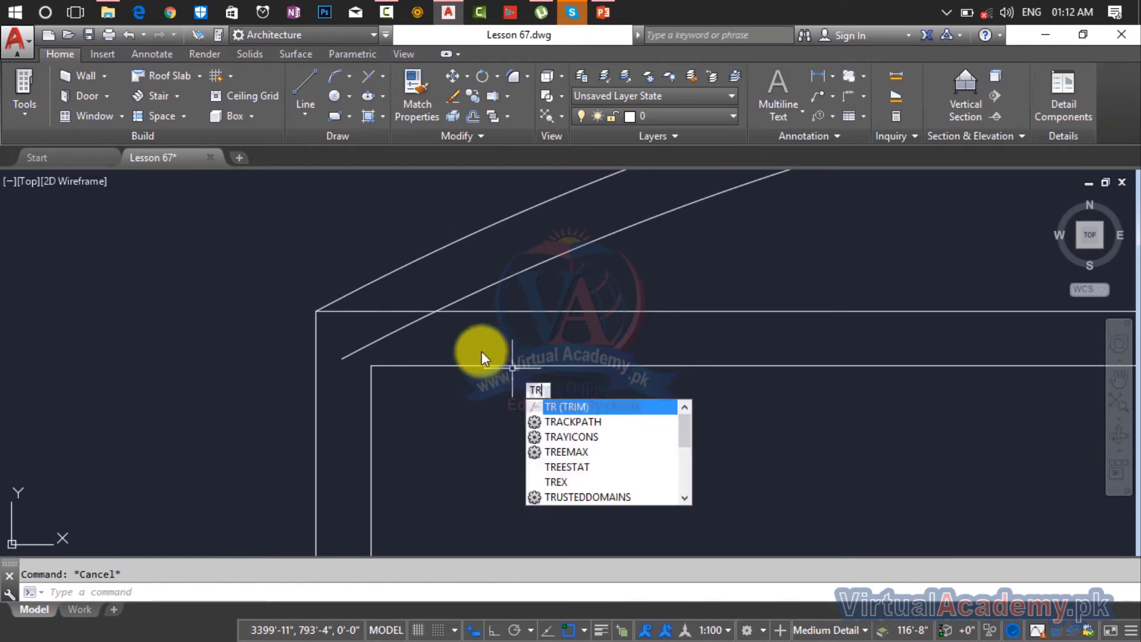
{"action": "key", "text": "Return"}
{"action": "scroll", "coordinate": [688, 368], "scroll_direction": "down", "scroll_amount": 4}
{"action": "middle_click_drag", "start_coordinate": [812, 367], "coordinate": [270, 359]}
{"action": "scroll", "coordinate": [559, 371], "scroll_direction": "up", "scroll_amount": 3}
{"action": "left_click", "coordinate": [580, 300]}
{"action": "left_click", "coordinate": [548, 303]}
{"action": "left_click", "coordinate": [547, 284]}
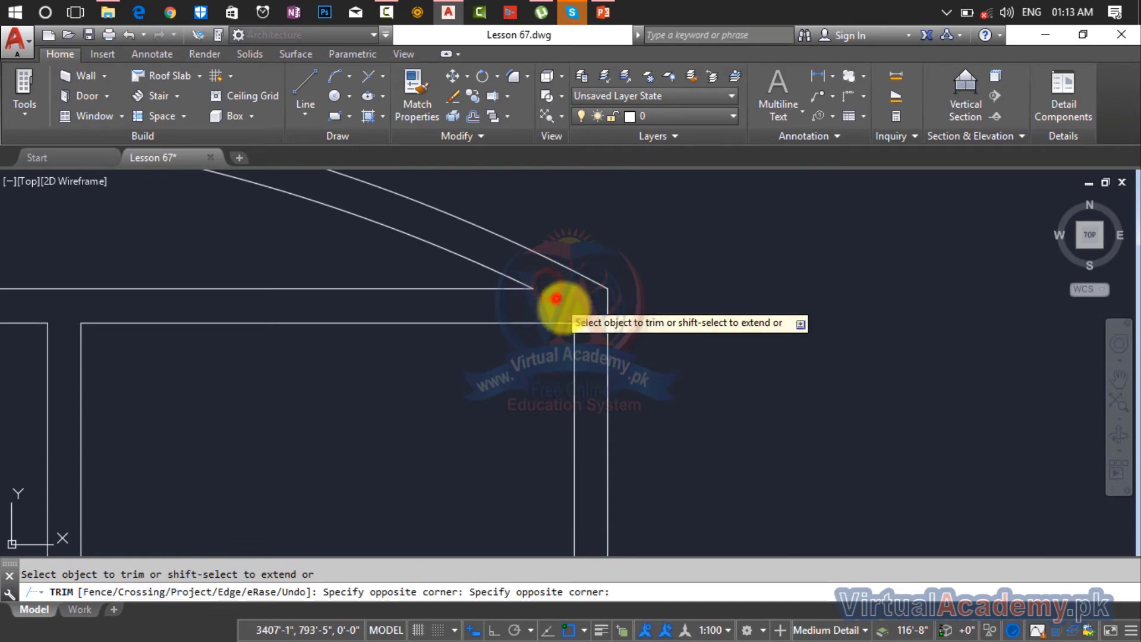
{"action": "scroll", "coordinate": [564, 306], "scroll_direction": "down", "scroll_amount": 3}
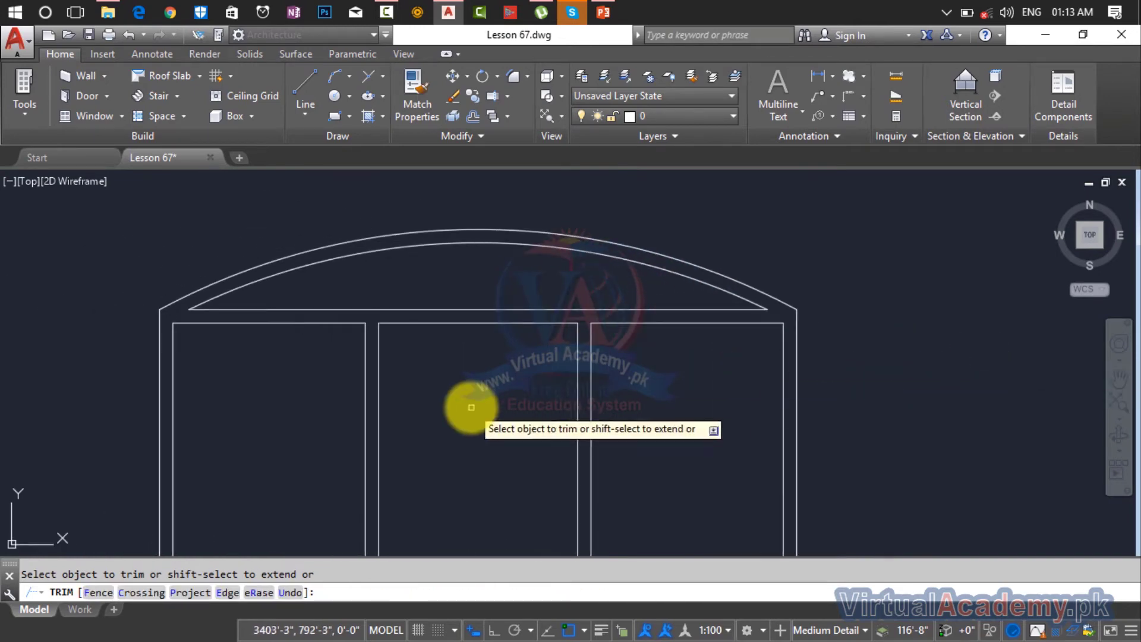
{"action": "key", "text": "Escape"}
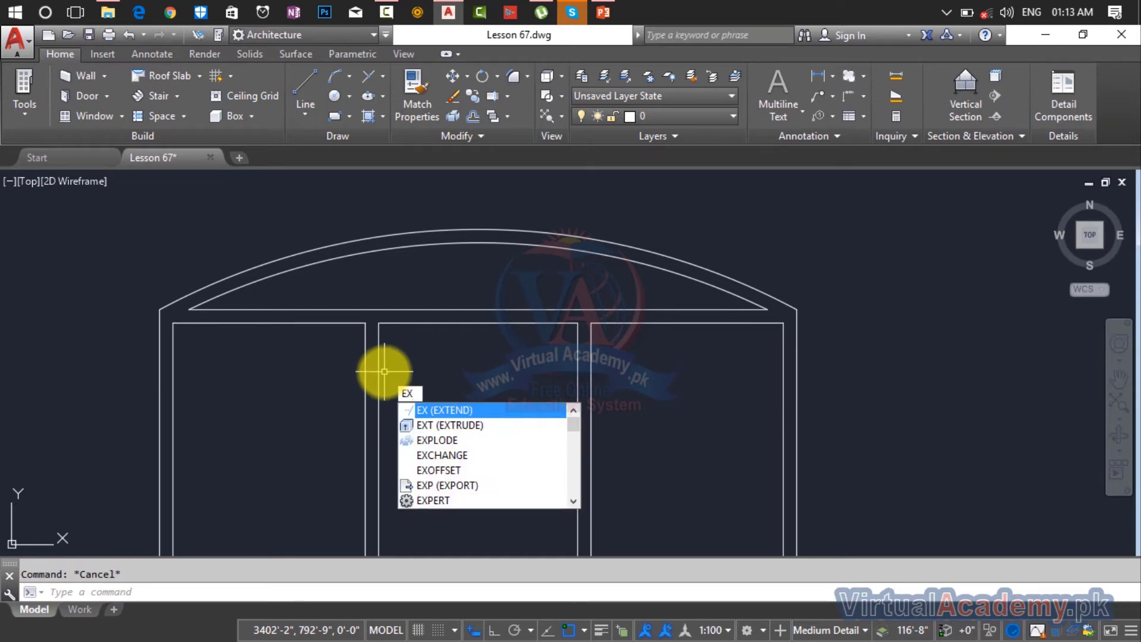
Extend the lines of both mullions up to the inner arc
{"action": "key", "text": "Return"}
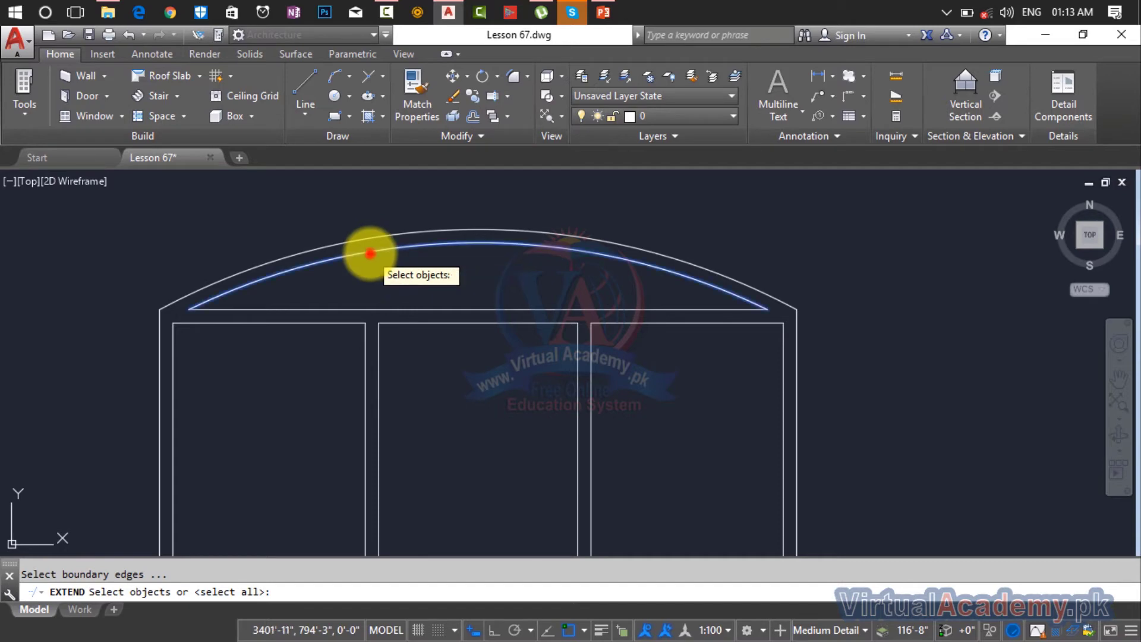
{"action": "left_click", "coordinate": [400, 370]}
{"action": "left_click", "coordinate": [329, 395]}
{"action": "left_click", "coordinate": [646, 423]}
{"action": "left_click", "coordinate": [447, 438]}
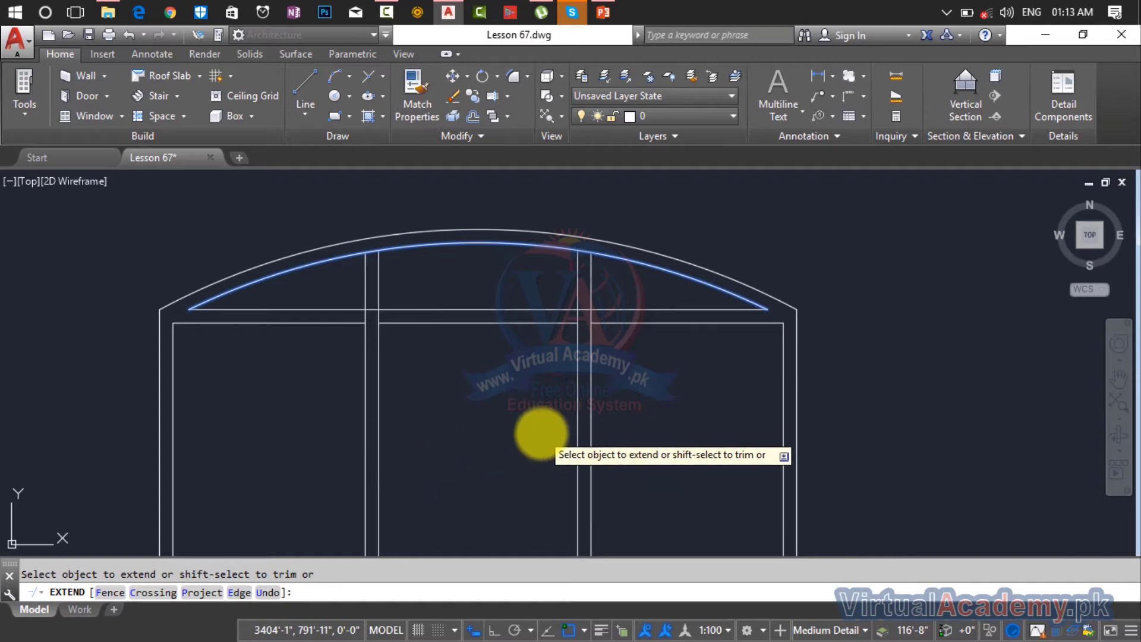
{"action": "key", "text": "Escape"}
Trim the inner arc between the left mullion's lines and the mullion lines where they cross the horizontal top frame
{"action": "scroll", "coordinate": [414, 306], "scroll_direction": "up", "scroll_amount": 4}
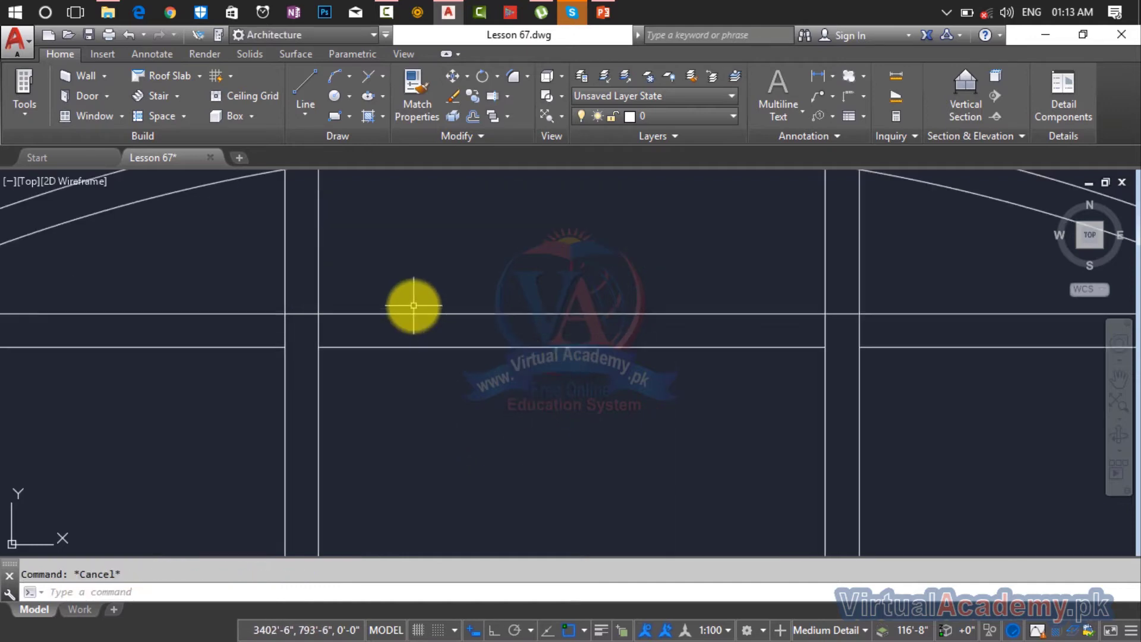
{"action": "middle_click_drag", "start_coordinate": [414, 307], "coordinate": [465, 442]}
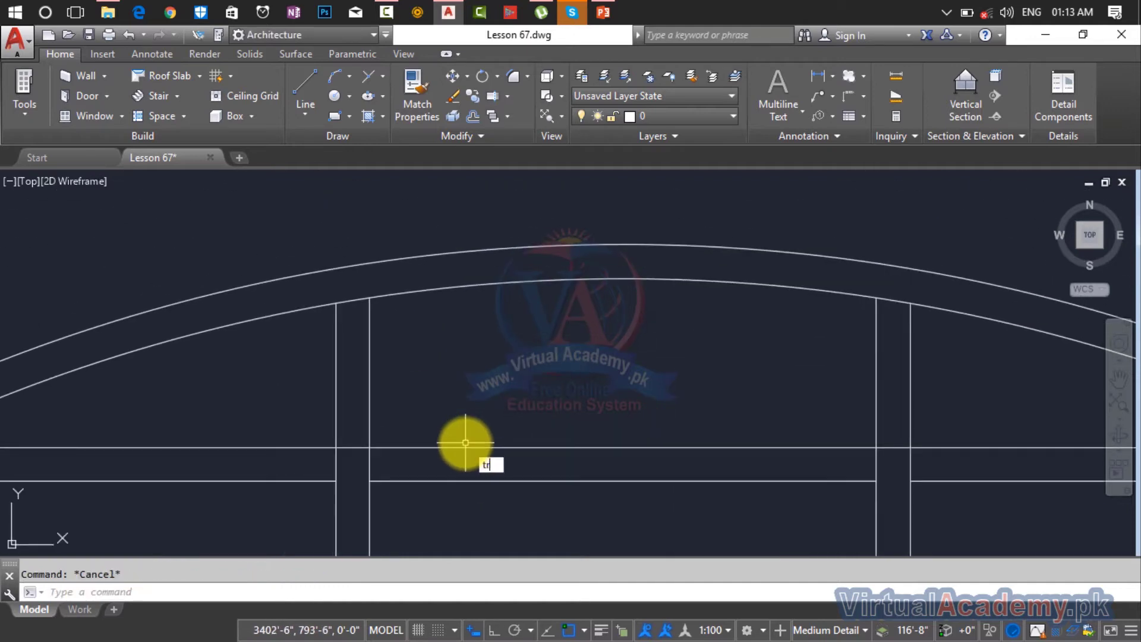
{"action": "key", "text": "Return"}
{"action": "left_click", "coordinate": [351, 300]}
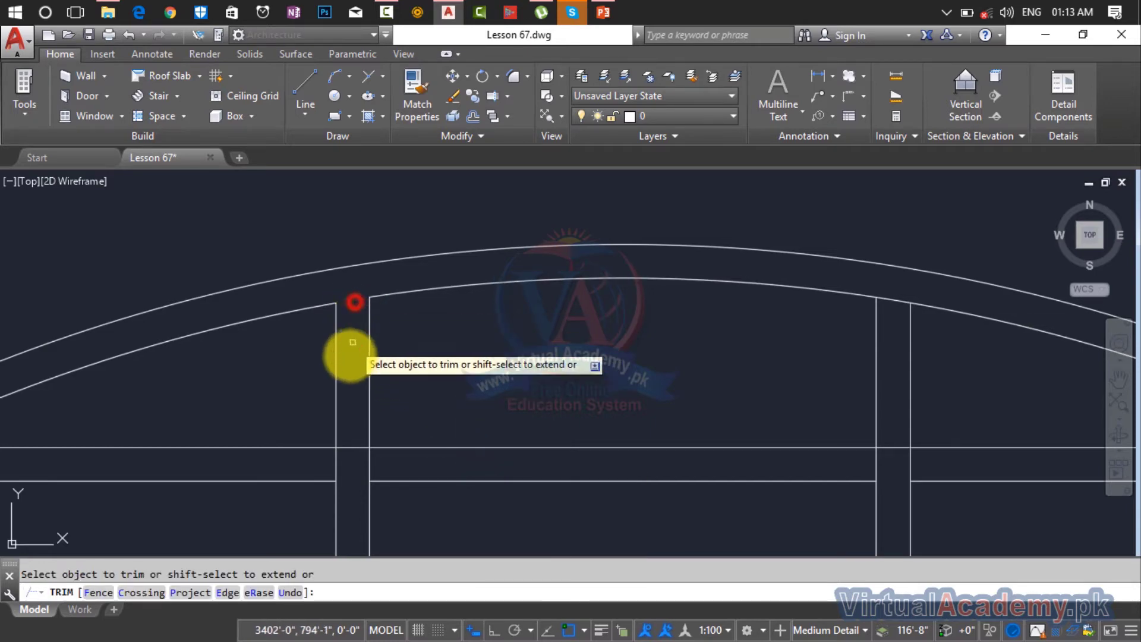
{"action": "left_click", "coordinate": [349, 448]}
{"action": "left_click", "coordinate": [413, 463]}
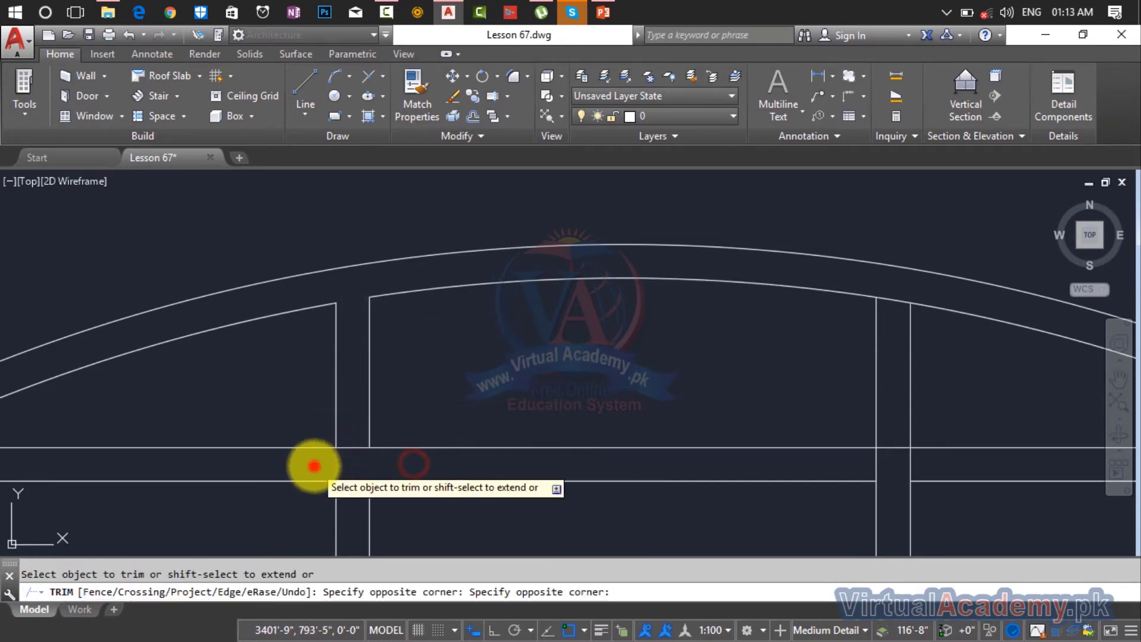
{"action": "left_click", "coordinate": [315, 466]}
{"action": "left_click", "coordinate": [349, 429]}
{"action": "left_click", "coordinate": [361, 474]}
Trim the inner arc between the right mullion's lines and the mullion lines where they cross the horizontal top frame
{"action": "scroll", "coordinate": [568, 452], "scroll_direction": "down", "scroll_amount": 3}
{"action": "middle_click_drag", "start_coordinate": [666, 452], "coordinate": [539, 428]}
{"action": "scroll", "coordinate": [535, 416], "scroll_direction": "up", "scroll_amount": 6}
{"action": "left_click", "coordinate": [457, 470]}
{"action": "left_click", "coordinate": [466, 528]}
{"action": "left_click", "coordinate": [507, 527]}
{"action": "left_click", "coordinate": [422, 529]}
{"action": "left_click", "coordinate": [461, 356]}
{"action": "middle_click_drag", "start_coordinate": [500, 411], "coordinate": [544, 321]}
{"action": "left_click", "coordinate": [548, 432]}
{"action": "left_click", "coordinate": [465, 445]}
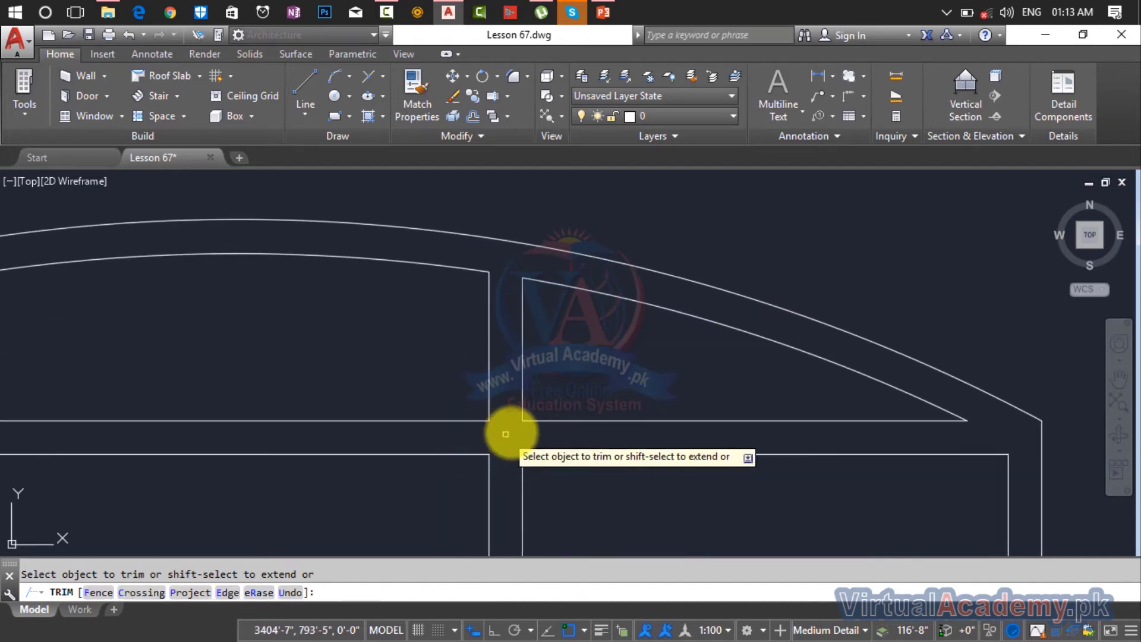
{"action": "key", "text": "Escape"}
Erase the leftover pieces of the upper frame line between the lines of the right and left mullions
{"action": "scroll", "coordinate": [500, 427], "scroll_direction": "up", "scroll_amount": 6}
{"action": "left_click", "coordinate": [531, 376]}
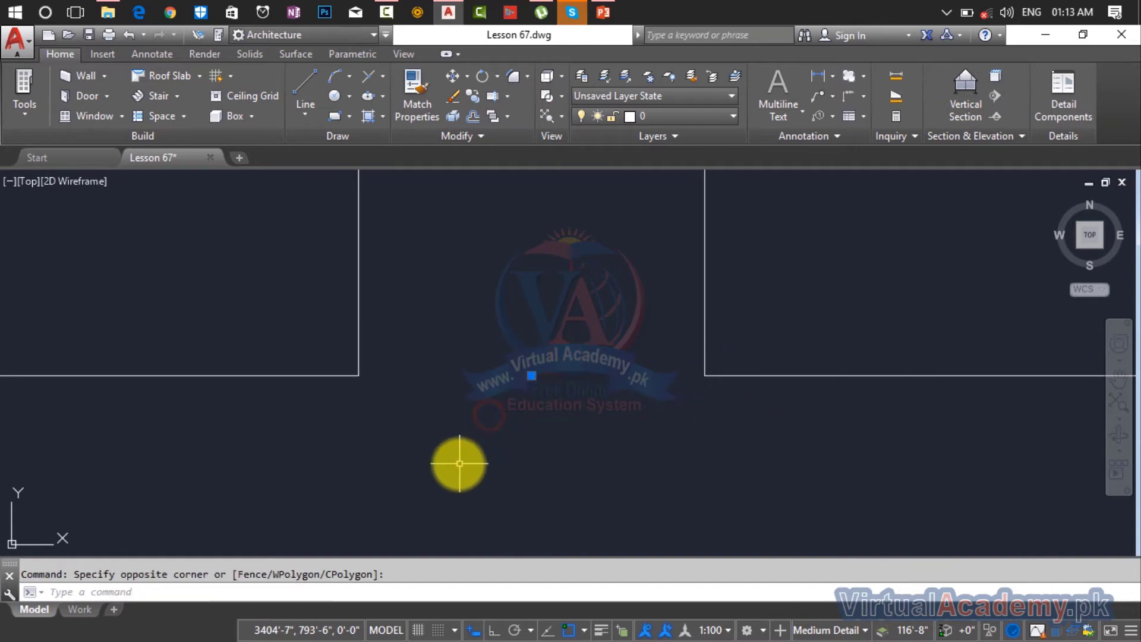
{"action": "scroll", "coordinate": [689, 419], "scroll_direction": "down", "scroll_amount": 5}
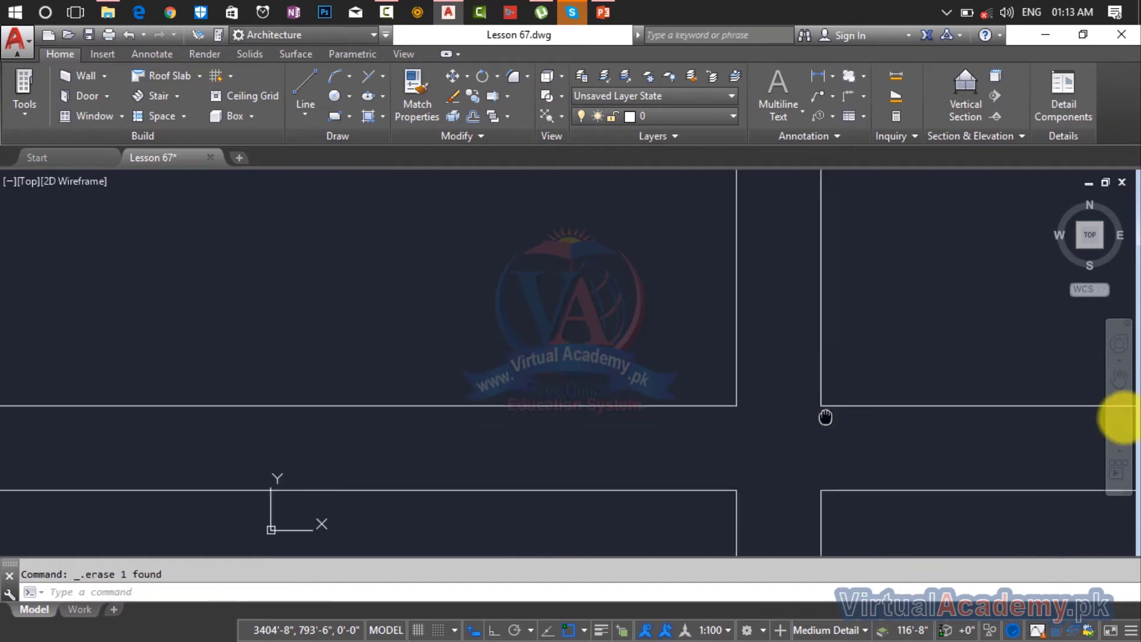
{"action": "scroll", "coordinate": [153, 438], "scroll_direction": "down", "scroll_amount": 3}
{"action": "left_click", "coordinate": [158, 414]}
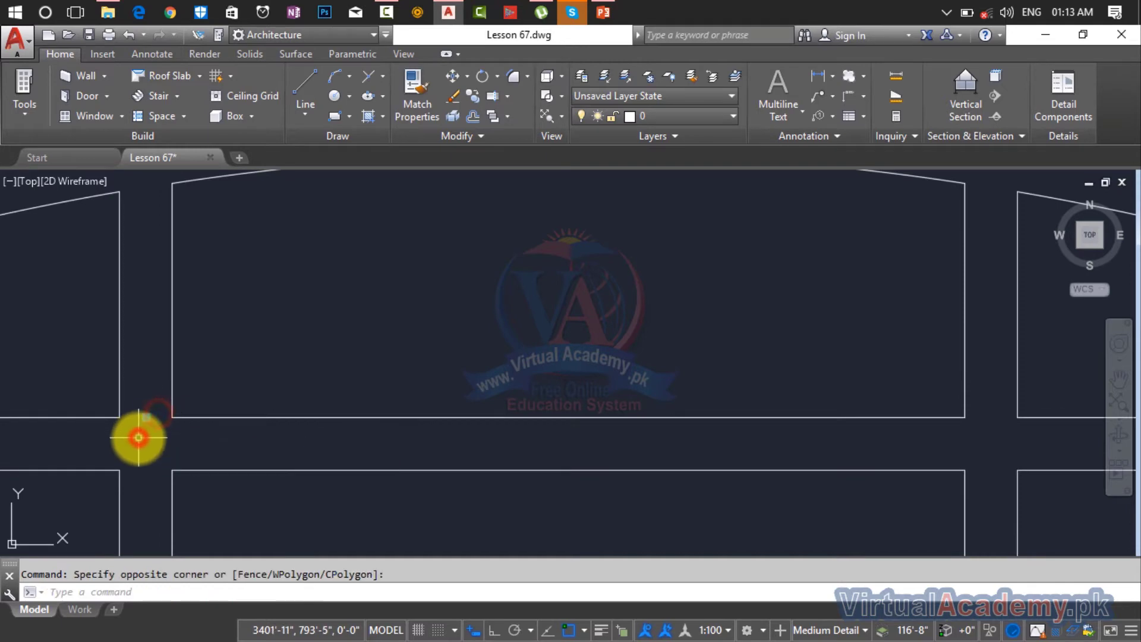
{"action": "left_click", "coordinate": [137, 437]}
{"action": "key", "text": "Delete"}
Copy the elevation's rectangular three-pane window from its bottom-right corner to the empty space right of the arched window
{"action": "scroll", "coordinate": [203, 408], "scroll_direction": "down", "scroll_amount": 6}
{"action": "middle_click_drag", "start_coordinate": [351, 461], "coordinate": [452, 317]}
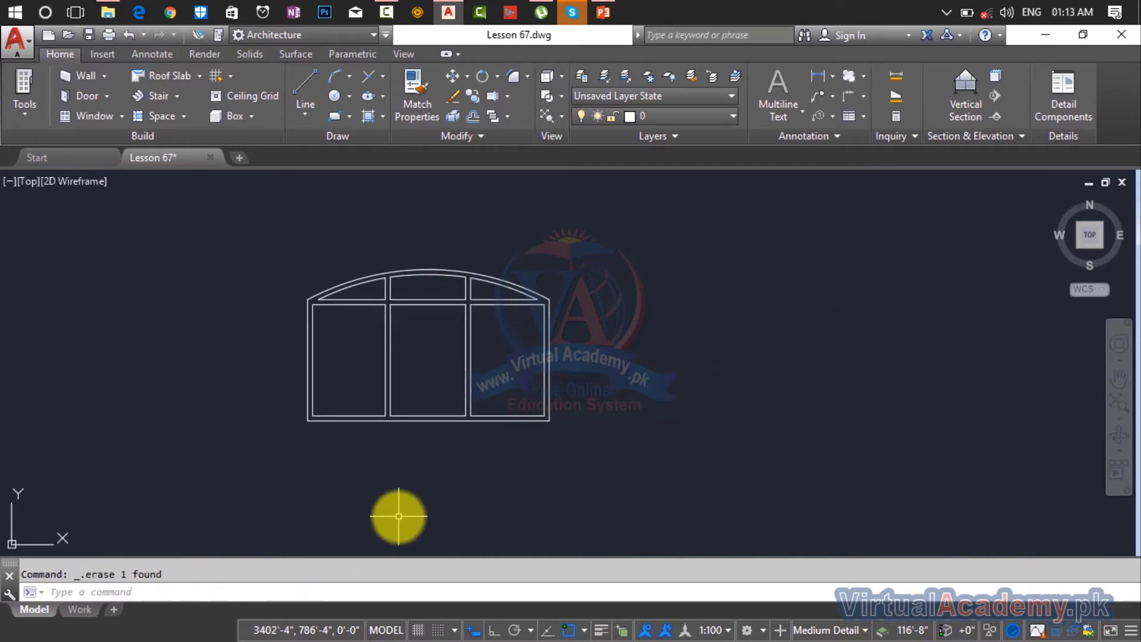
{"action": "scroll", "coordinate": [426, 446], "scroll_direction": "down", "scroll_amount": 1}
{"action": "middle_click_drag", "start_coordinate": [426, 446], "coordinate": [950, 407]}
{"action": "key", "text": "Escape"}
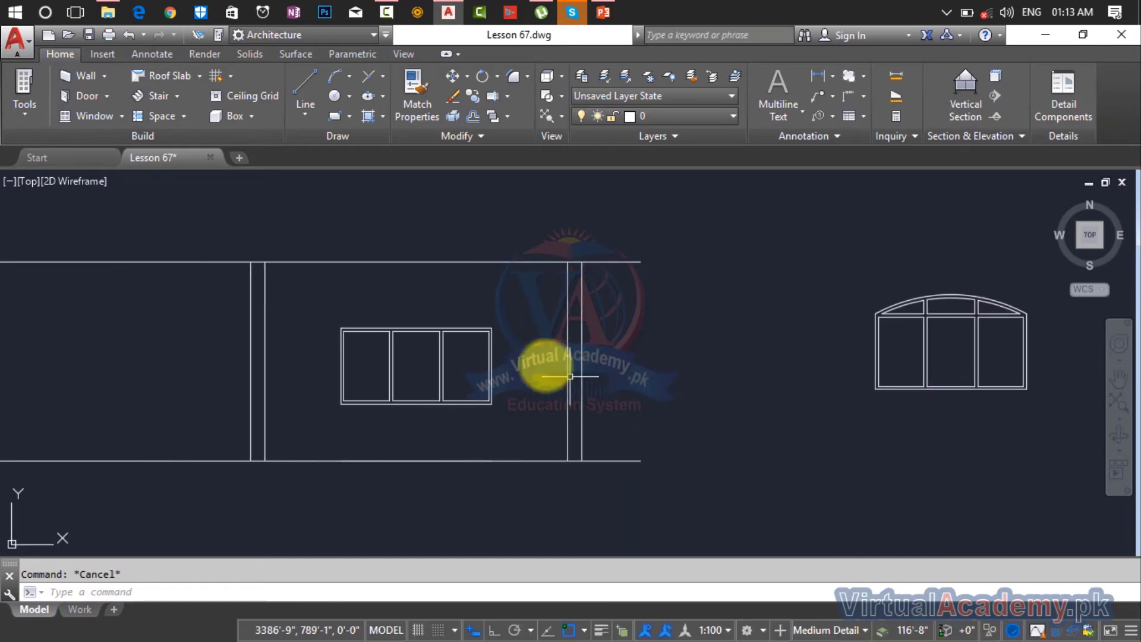
{"action": "left_click", "coordinate": [517, 314]}
{"action": "left_click", "coordinate": [300, 420]}
{"action": "type", "text": "cp"}
{"action": "key", "text": "Return"}
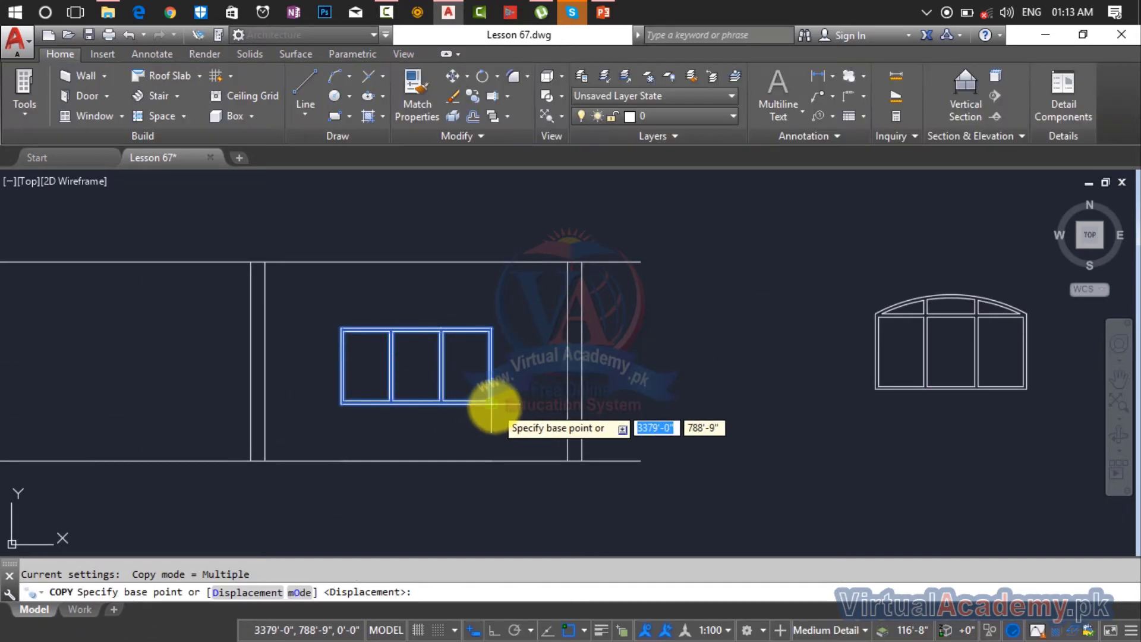
{"action": "left_click", "coordinate": [493, 406]}
{"action": "middle_click_drag", "start_coordinate": [879, 387], "coordinate": [193, 412]}
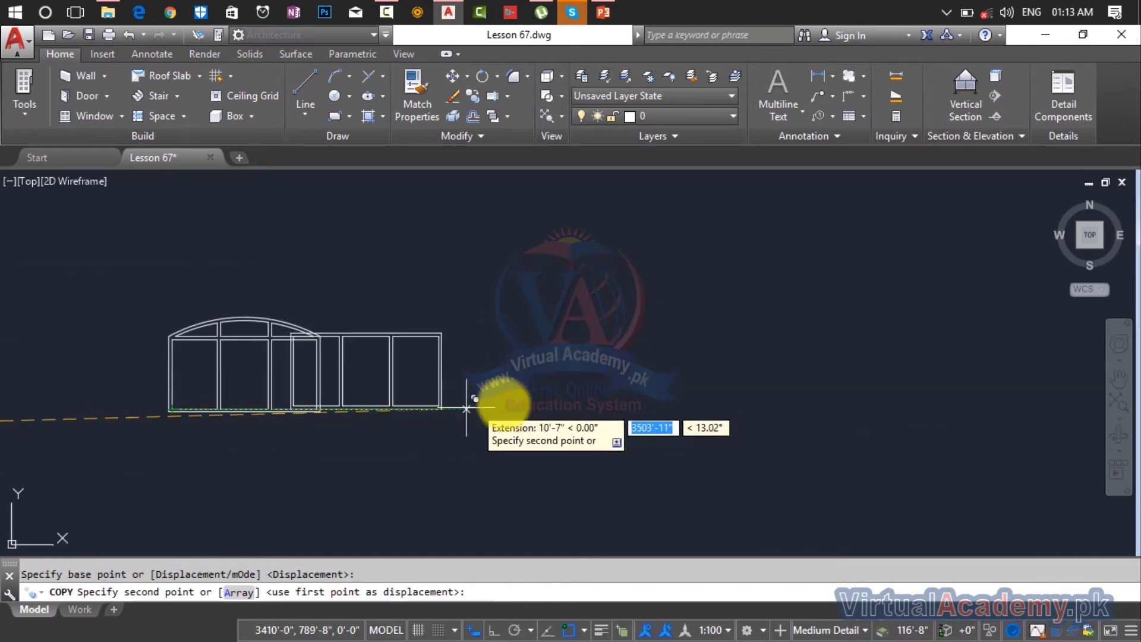
{"action": "key", "text": "Escape"}
Offset the top edge of the new window copy 1' upward
{"action": "scroll", "coordinate": [435, 342], "scroll_direction": "up", "scroll_amount": 6}
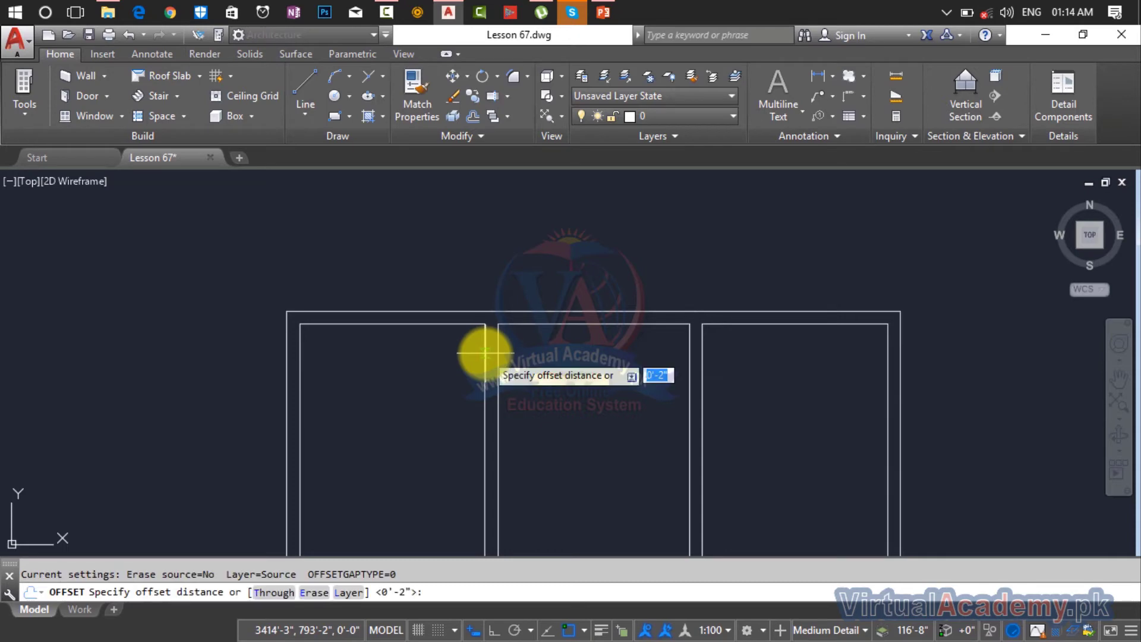
{"action": "left_click", "coordinate": [512, 312]}
{"action": "left_click", "coordinate": [502, 266]}
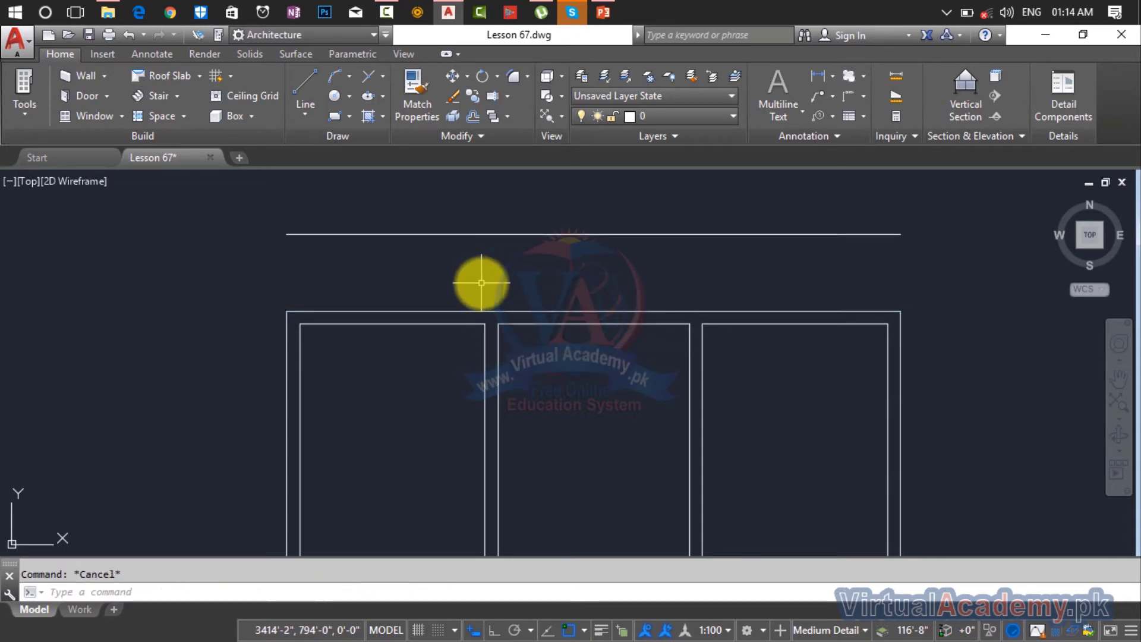
Draw a three-point arc between the new copy's top corners through the raised line's midpoint, and erase that line
{"action": "key", "text": "Return"}
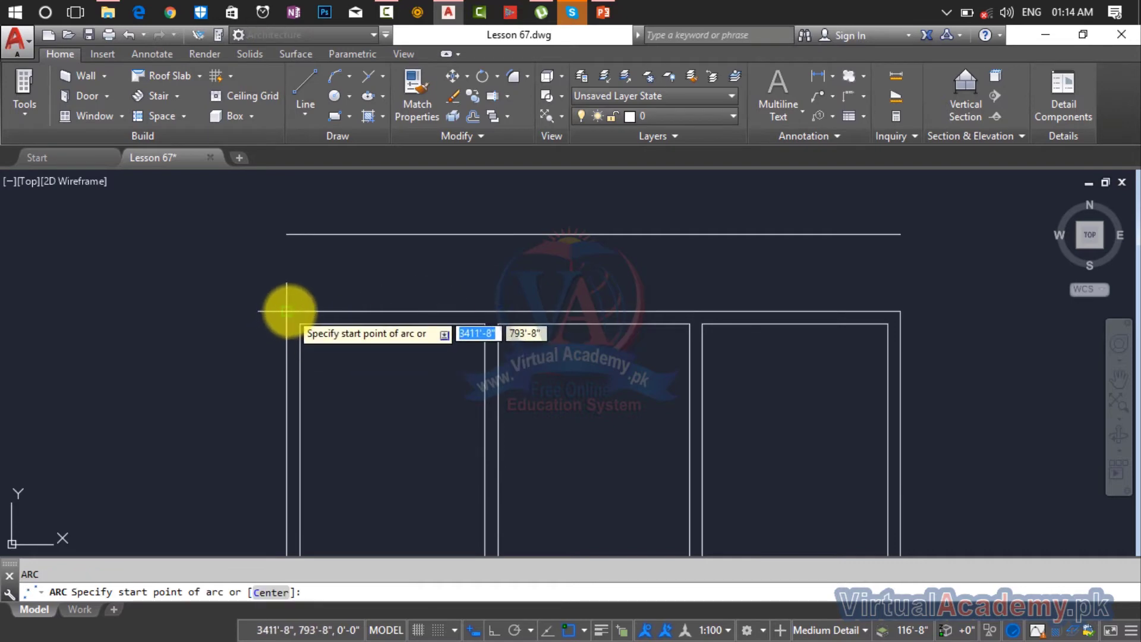
{"action": "left_click", "coordinate": [286, 310]}
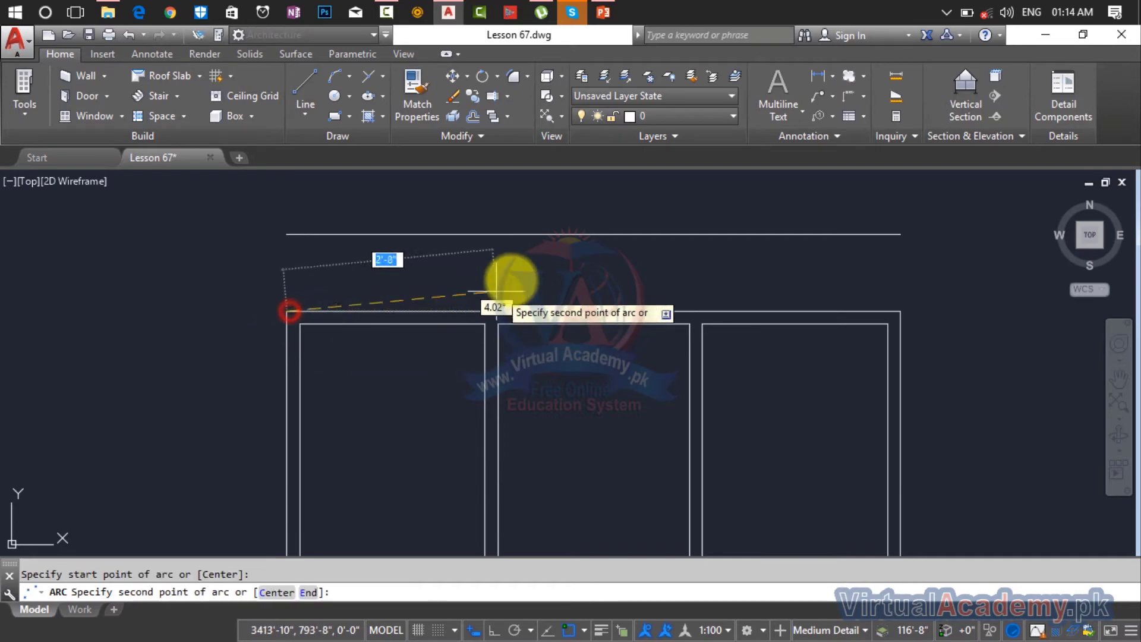
{"action": "left_click", "coordinate": [594, 235]}
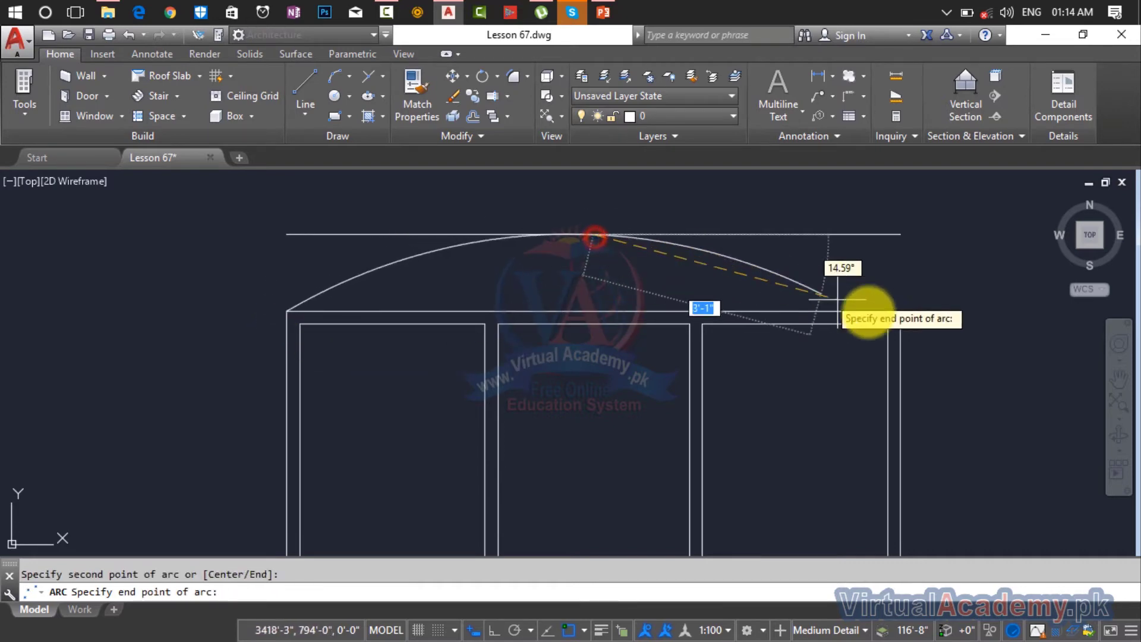
{"action": "left_click", "coordinate": [901, 311]}
{"action": "key", "text": "Return"}
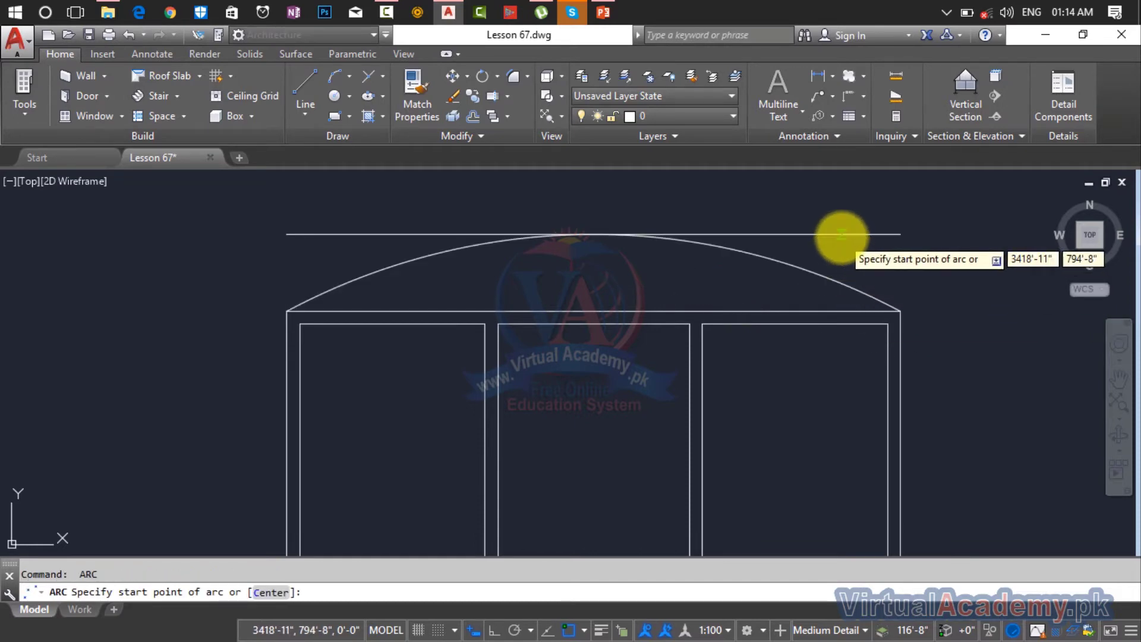
{"action": "key", "text": "Escape"}
{"action": "scroll", "coordinate": [509, 313], "scroll_direction": "up", "scroll_amount": 2}
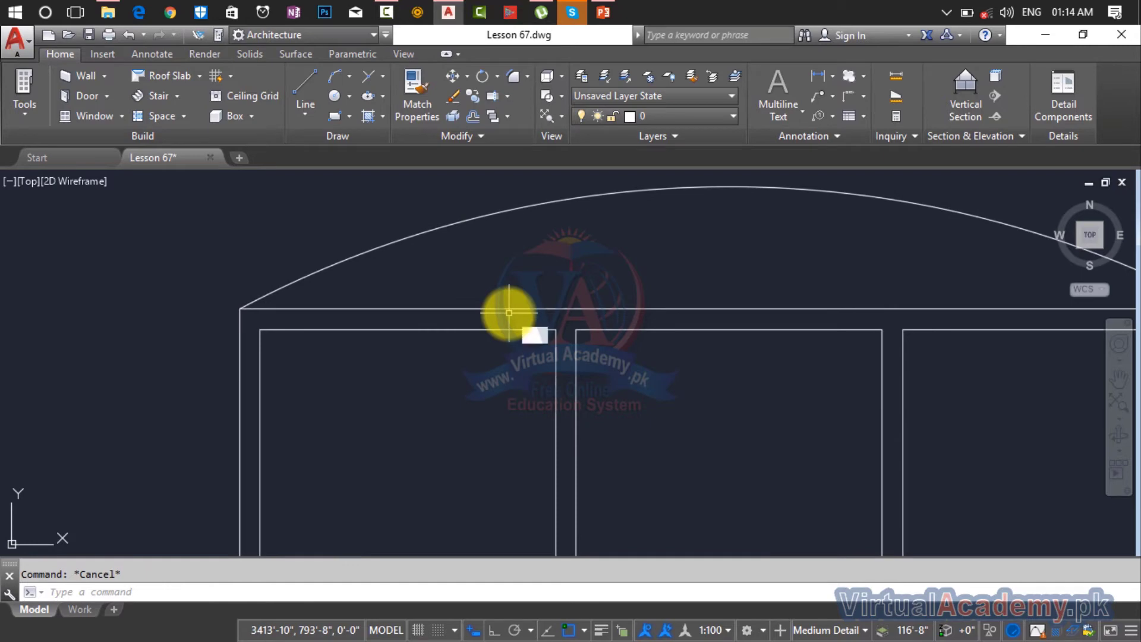
Offset the new window's arc 2" inward
{"action": "key", "text": "Return"}
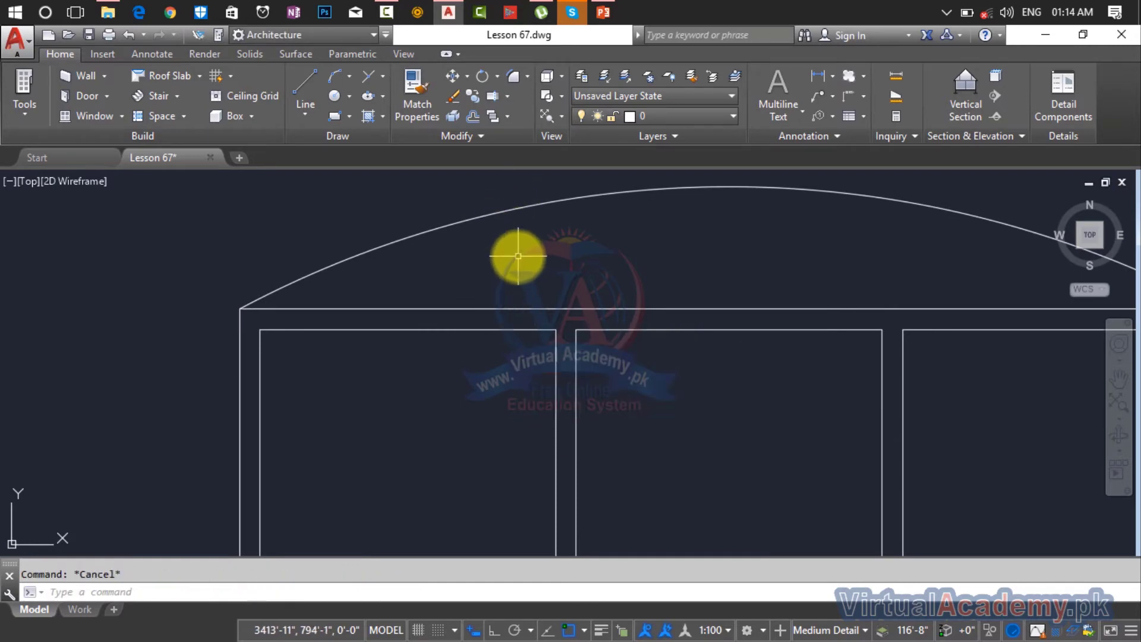
{"action": "left_click", "coordinate": [504, 213]}
{"action": "left_click", "coordinate": [522, 262]}
Trim both ends of the new window's inner arc below its horizontal top line
{"action": "scroll", "coordinate": [280, 301], "scroll_direction": "up", "scroll_amount": 5}
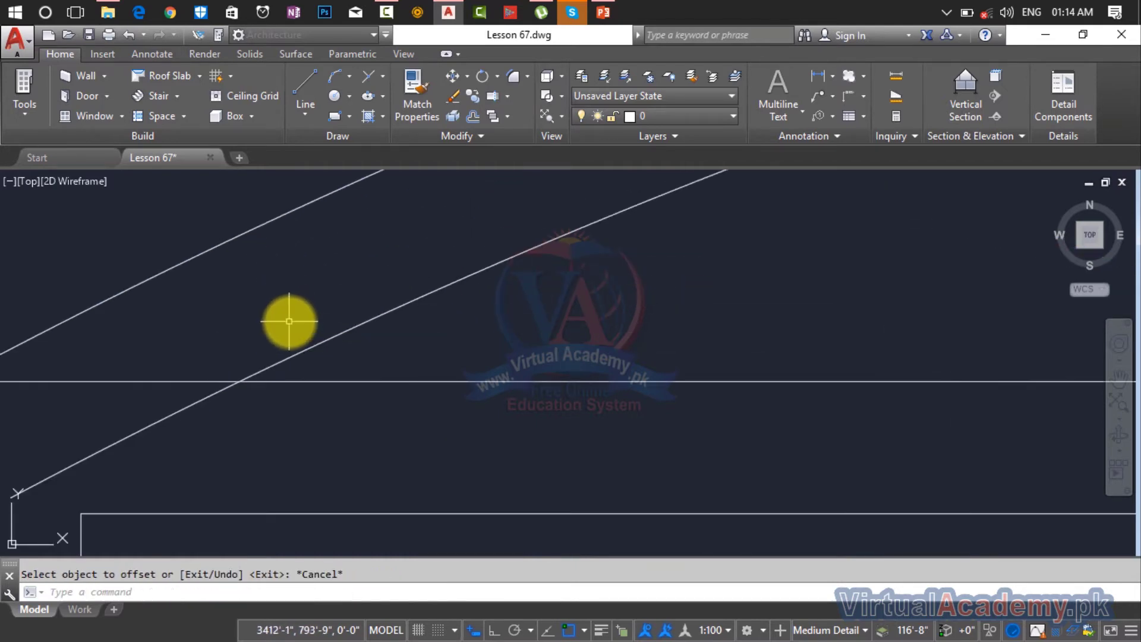
{"action": "key", "text": "Return"}
{"action": "scroll", "coordinate": [213, 392], "scroll_direction": "down", "scroll_amount": 5}
{"action": "scroll", "coordinate": [515, 390], "scroll_direction": "up", "scroll_amount": 5}
{"action": "scroll", "coordinate": [540, 328], "scroll_direction": "up", "scroll_amount": 3}
{"action": "left_click", "coordinate": [513, 280]}
{"action": "left_click", "coordinate": [412, 298]}
{"action": "scroll", "coordinate": [433, 288], "scroll_direction": "down", "scroll_amount": 3}
{"action": "middle_click_drag", "start_coordinate": [439, 289], "coordinate": [985, 370]}
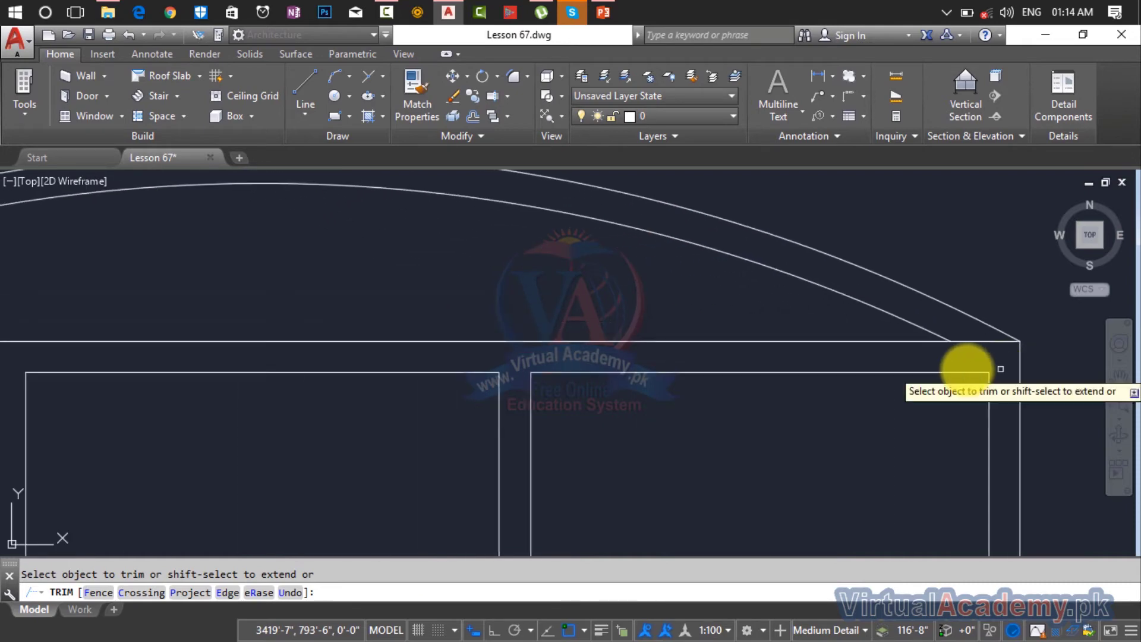
{"action": "key", "text": "Escape"}
{"action": "scroll", "coordinate": [723, 364], "scroll_direction": "down", "scroll_amount": 3}
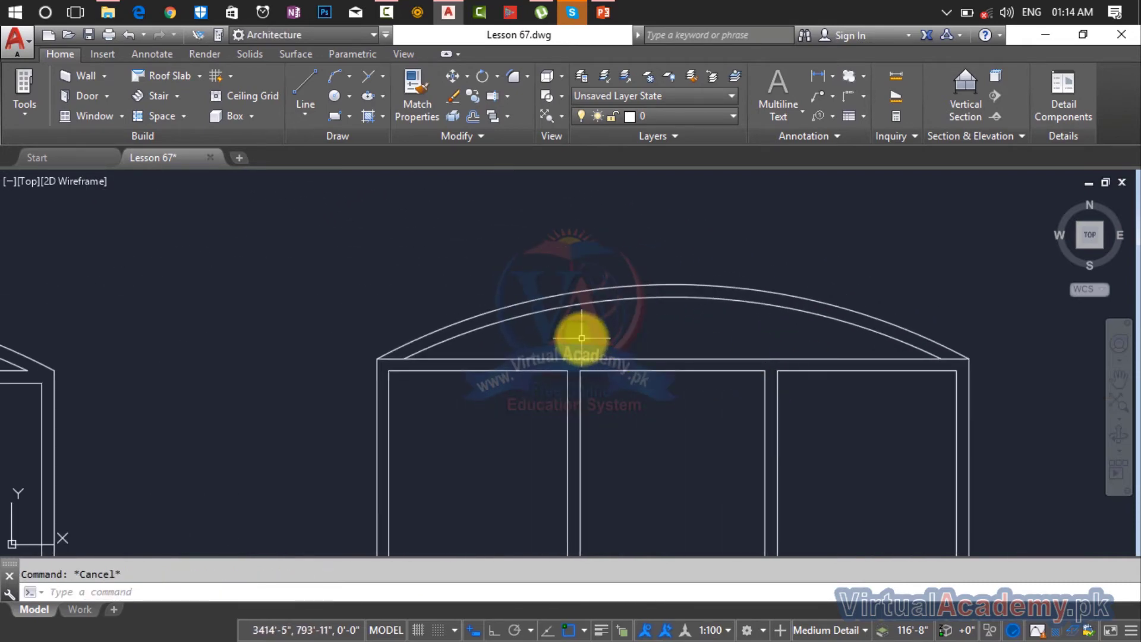
Copy the window's two arcs from the outer arc's left endpoint to the top line directly above the left mullion's left edge
{"action": "type", "text": "ct o"}
{"action": "key", "text": "Return"}
{"action": "left_click", "coordinate": [560, 324]}
{"action": "left_click", "coordinate": [526, 293]}
{"action": "key", "text": "Return"}
{"action": "scroll", "coordinate": [416, 354], "scroll_direction": "up", "scroll_amount": 4}
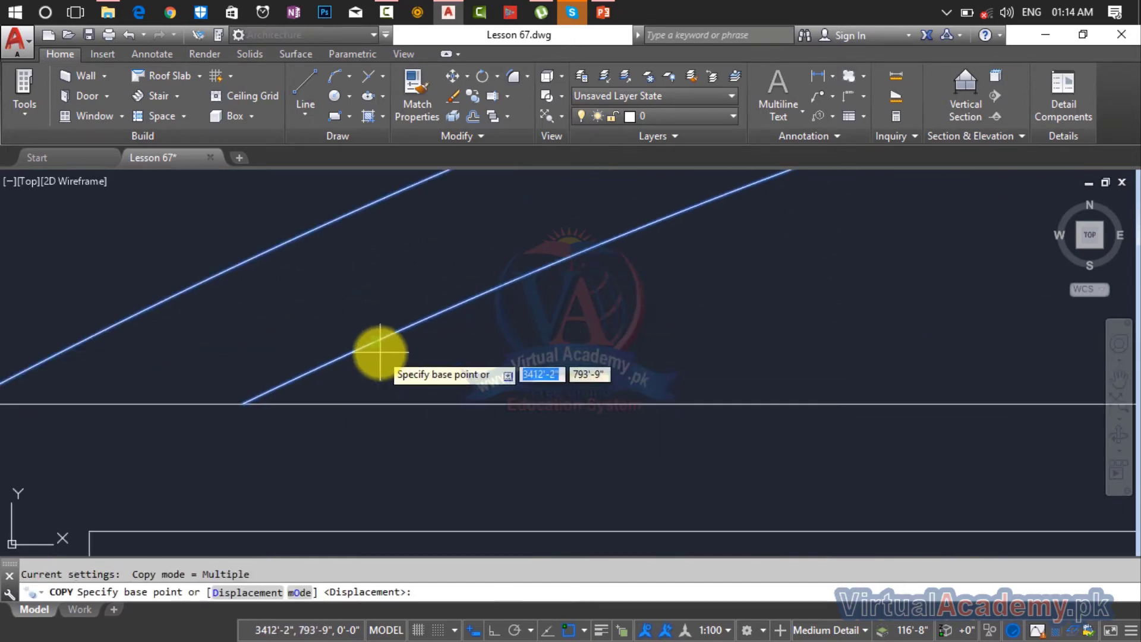
{"action": "middle_click_drag", "start_coordinate": [268, 344], "coordinate": [18, 302]}
{"action": "left_click", "coordinate": [443, 403]}
{"action": "scroll", "coordinate": [693, 381], "scroll_direction": "down", "scroll_amount": 4}
{"action": "scroll", "coordinate": [171, 305], "scroll_direction": "up", "scroll_amount": 2}
{"action": "scroll", "coordinate": [171, 304], "scroll_direction": "up", "scroll_amount": 4}
{"action": "mouse_move", "coordinate": [171, 305]}
{"action": "middle_mouse_down"}
{"action": "mouse_move", "coordinate": [311, 382]}
{"action": "mouse_move", "coordinate": [367, 459]}
{"action": "middle_mouse_up"}
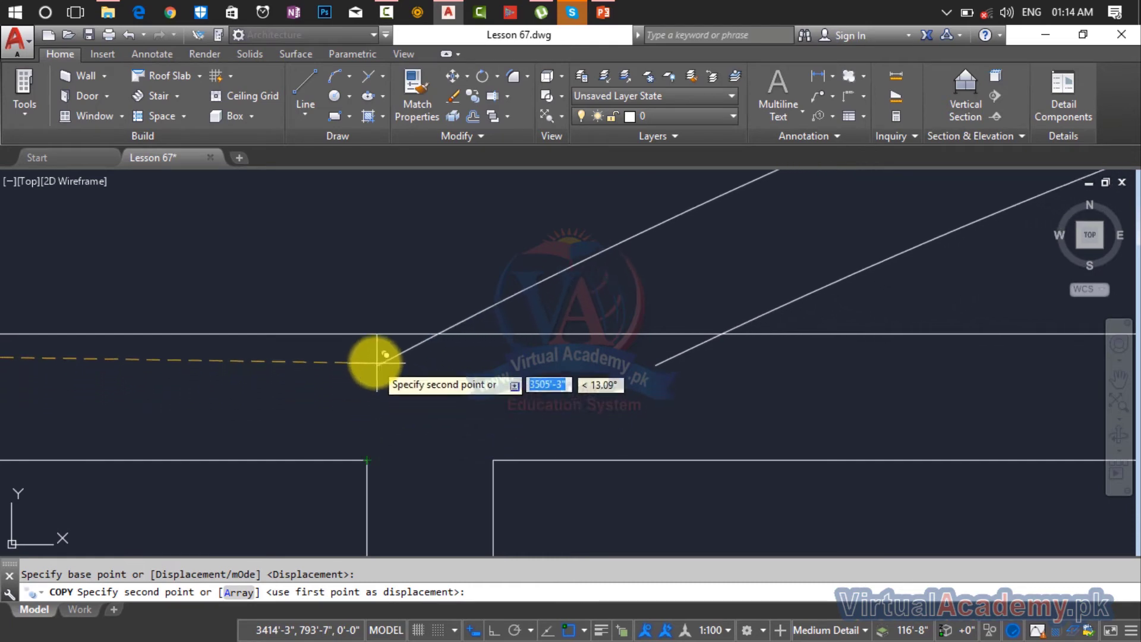
{"action": "scroll", "coordinate": [563, 371], "scroll_direction": "down", "scroll_amount": 3}
{"action": "middle_click_drag", "start_coordinate": [540, 372], "coordinate": [204, 376]}
{"action": "key", "text": "Escape"}
Copy the original pair of arcs from the outer arc's right endpoint to the top line above the right mullion's right edge
{"action": "scroll", "coordinate": [618, 333], "scroll_direction": "down", "scroll_amount": 3}
{"action": "middle_click_drag", "start_coordinate": [624, 331], "coordinate": [548, 344]}
{"action": "scroll", "coordinate": [550, 346], "scroll_direction": "up", "scroll_amount": 3}
{"action": "type", "text": "ct o"}
{"action": "key", "text": "Return"}
{"action": "left_click", "coordinate": [702, 257]}
{"action": "left_click", "coordinate": [618, 319]}
{"action": "key", "text": "Return"}
{"action": "scroll", "coordinate": [935, 375], "scroll_direction": "up", "scroll_amount": 3}
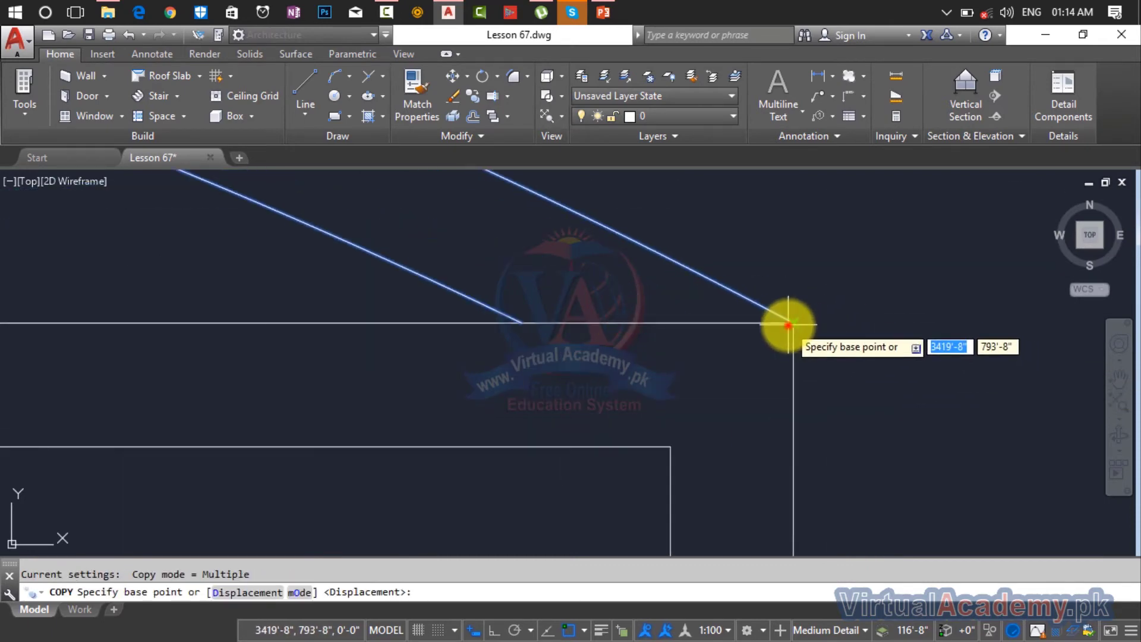
{"action": "left_click", "coordinate": [788, 324]}
{"action": "scroll", "coordinate": [624, 321], "scroll_direction": "down", "scroll_amount": 5}
{"action": "scroll", "coordinate": [658, 371], "scroll_direction": "up", "scroll_amount": 6}
{"action": "middle_click_drag", "start_coordinate": [651, 307], "coordinate": [658, 439]}
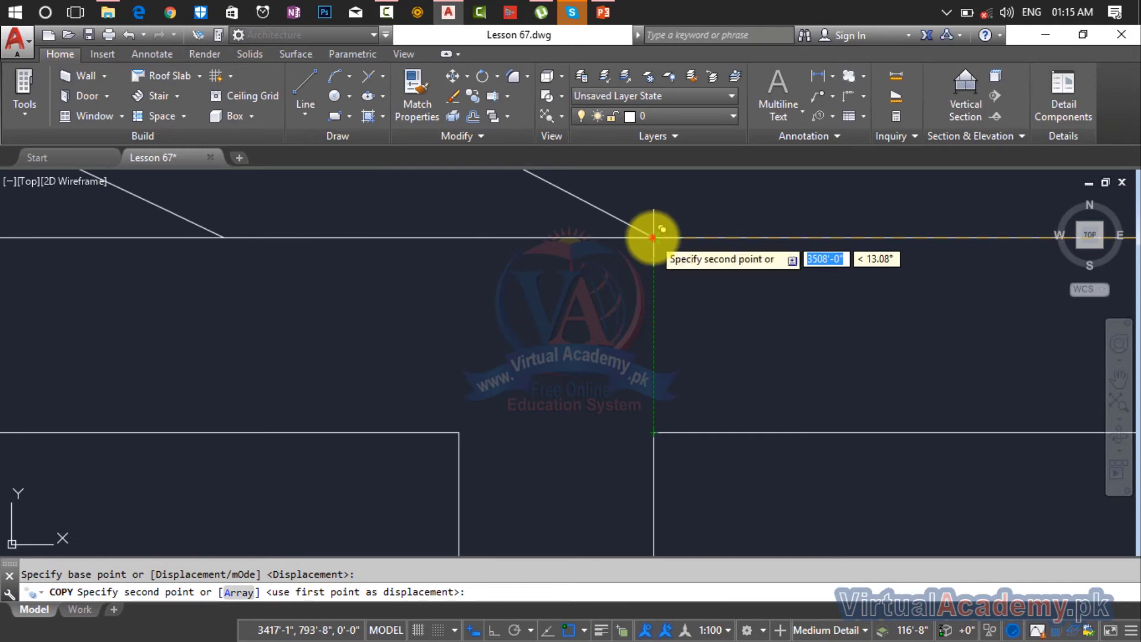
{"action": "key", "text": "Escape"}
{"action": "scroll", "coordinate": [658, 248], "scroll_direction": "down", "scroll_amount": 5}
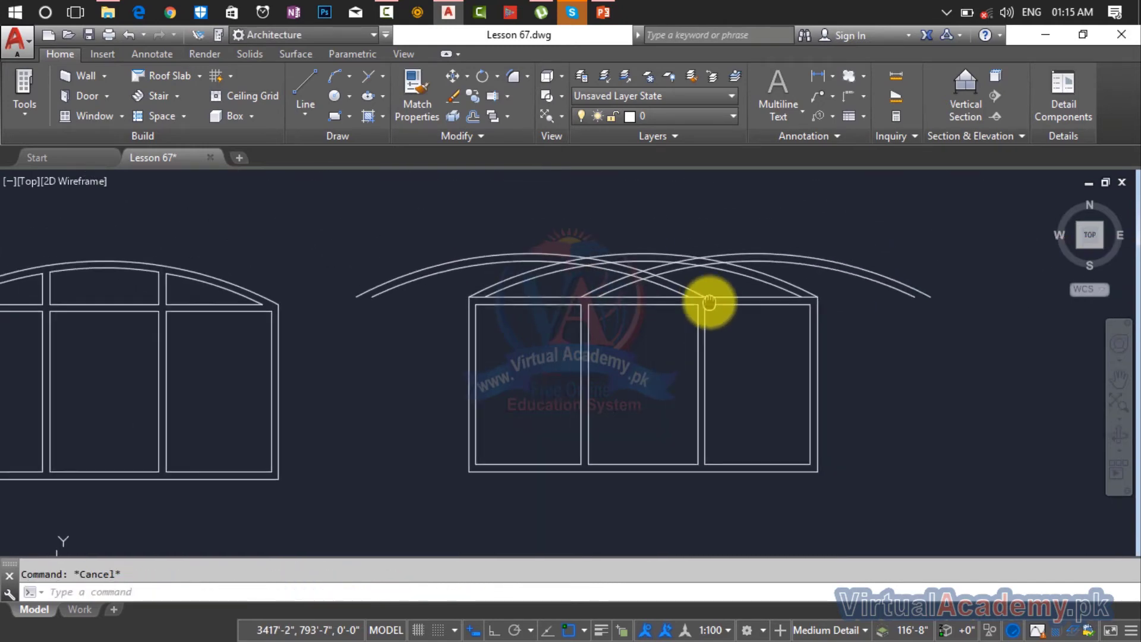
Trim the parts of the copied arcs that extend outside the window's main arch on both sides, keeping the main arch intact
{"action": "type", "text": "tr"}
{"action": "key", "text": "Return"}
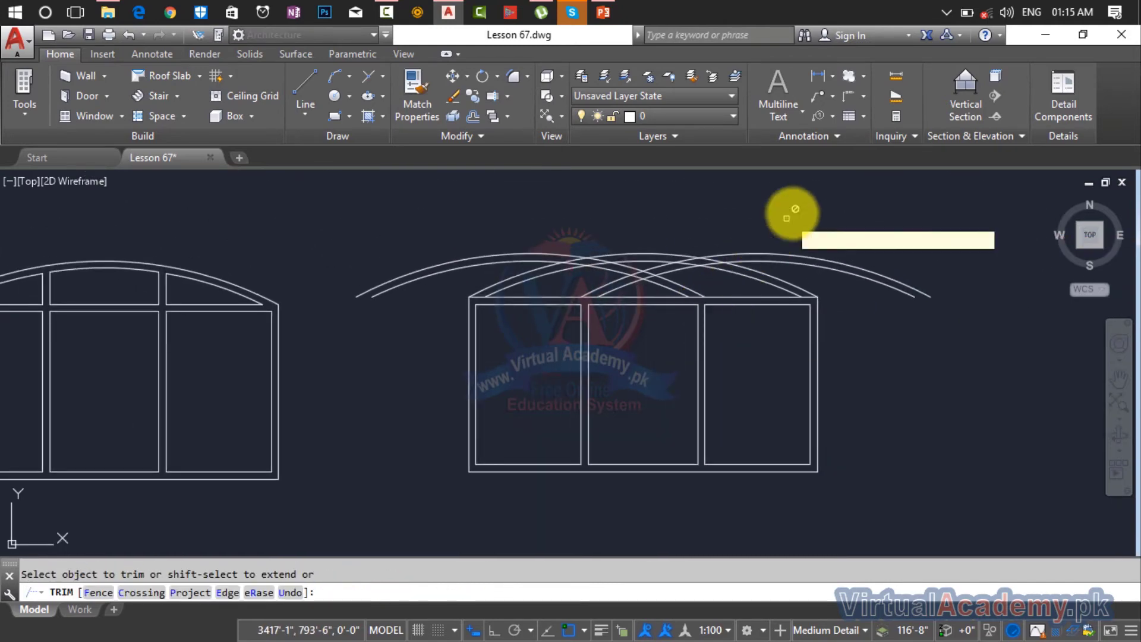
{"action": "left_click", "coordinate": [815, 191]}
{"action": "left_click", "coordinate": [943, 359]}
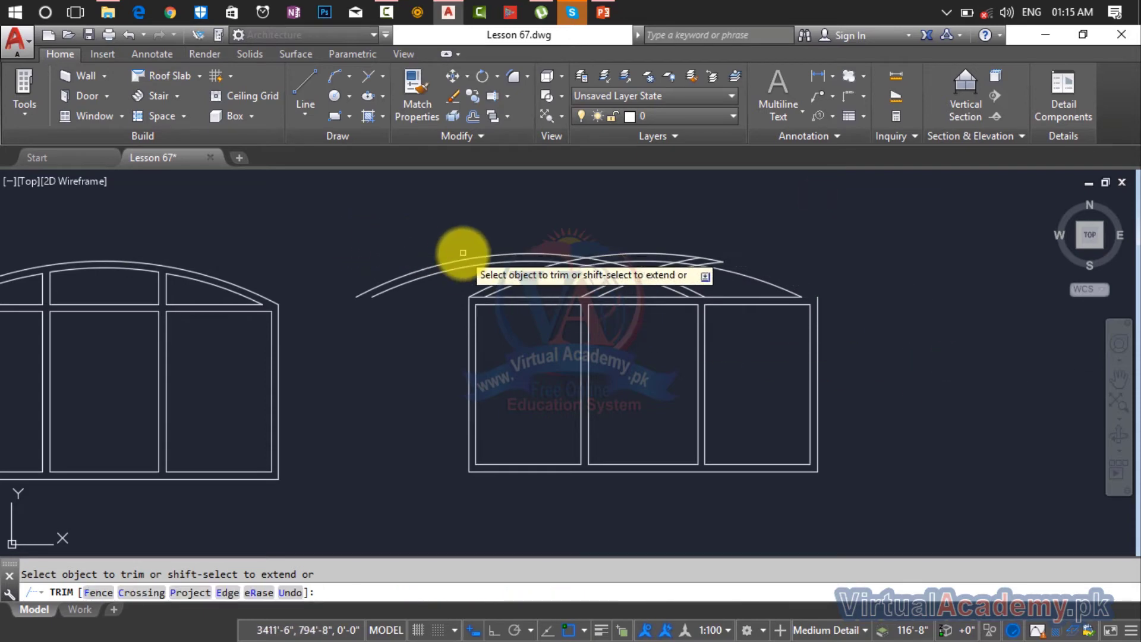
{"action": "left_click", "coordinate": [854, 218], "text": "shift"}
{"action": "left_click", "coordinate": [920, 337], "text": "shift"}
{"action": "left_click", "coordinate": [400, 230]}
{"action": "left_click", "coordinate": [375, 372]}
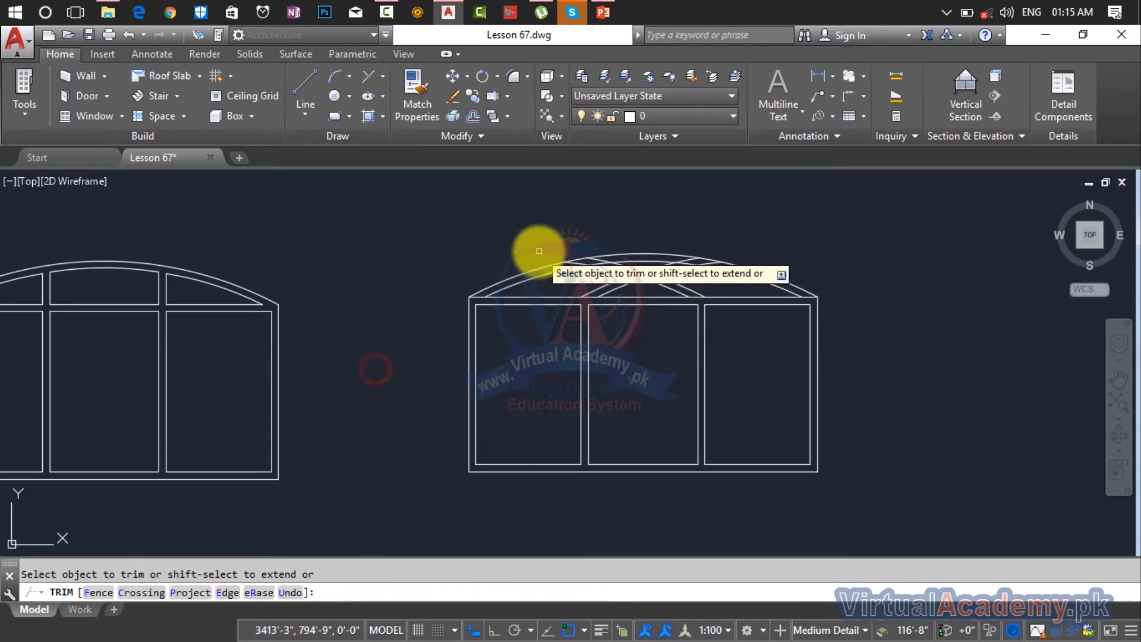
Trim the overlapping arc pieces where the curved band meets the main arch's frame on the left
{"action": "scroll", "coordinate": [642, 310], "scroll_direction": "up", "scroll_amount": 8}
{"action": "scroll", "coordinate": [642, 311], "scroll_direction": "down", "scroll_amount": 3}
{"action": "left_click", "coordinate": [859, 309]}
{"action": "left_click", "coordinate": [737, 339]}
{"action": "middle_click_drag", "start_coordinate": [778, 330], "coordinate": [375, 409]}
{"action": "scroll", "coordinate": [472, 382], "scroll_direction": "up", "scroll_amount": 5}
{"action": "left_click", "coordinate": [513, 387]}
{"action": "left_click", "coordinate": [420, 430]}
{"action": "left_click", "coordinate": [433, 438]}
{"action": "left_click", "coordinate": [565, 509]}
Trim the overlapping arc pieces and the inner arch across the curved band's junction with the arch frame on the right
{"action": "scroll", "coordinate": [562, 499], "scroll_direction": "down", "scroll_amount": 4}
{"action": "middle_click_drag", "start_coordinate": [559, 493], "coordinate": [69, 288]}
{"action": "scroll", "coordinate": [442, 267], "scroll_direction": "up", "scroll_amount": 4}
{"action": "left_click", "coordinate": [759, 303]}
{"action": "scroll", "coordinate": [731, 288], "scroll_direction": "down", "scroll_amount": 4}
{"action": "middle_click_drag", "start_coordinate": [739, 292], "coordinate": [321, 309]}
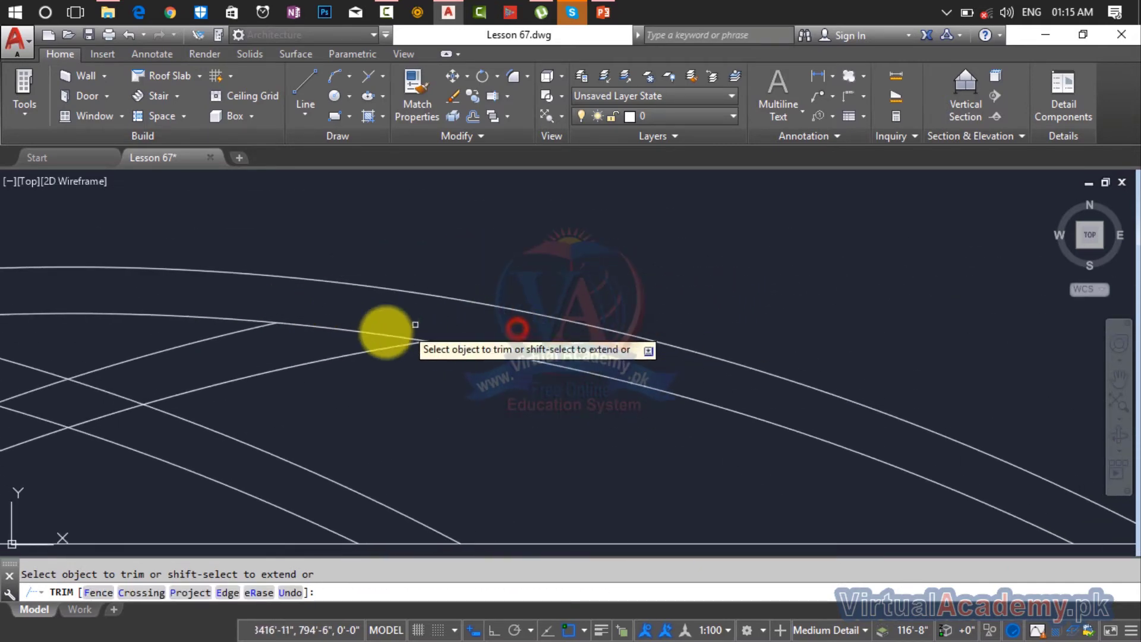
{"action": "left_click", "coordinate": [363, 311]}
{"action": "left_click", "coordinate": [326, 338]}
{"action": "scroll", "coordinate": [326, 341], "scroll_direction": "down", "scroll_amount": 5}
{"action": "middle_click_drag", "start_coordinate": [356, 378], "coordinate": [503, 367]}
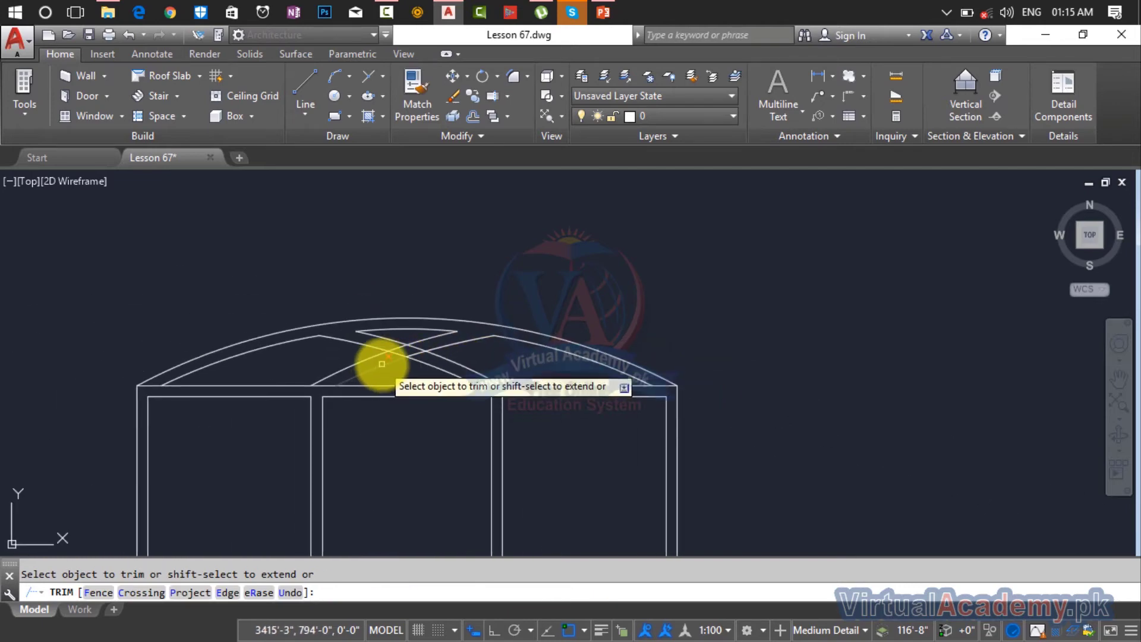
Trim the arc segments inside the central crossing so the two curved bands merge into an open X
{"action": "scroll", "coordinate": [382, 364], "scroll_direction": "up", "scroll_amount": 5}
{"action": "left_click", "coordinate": [599, 255]}
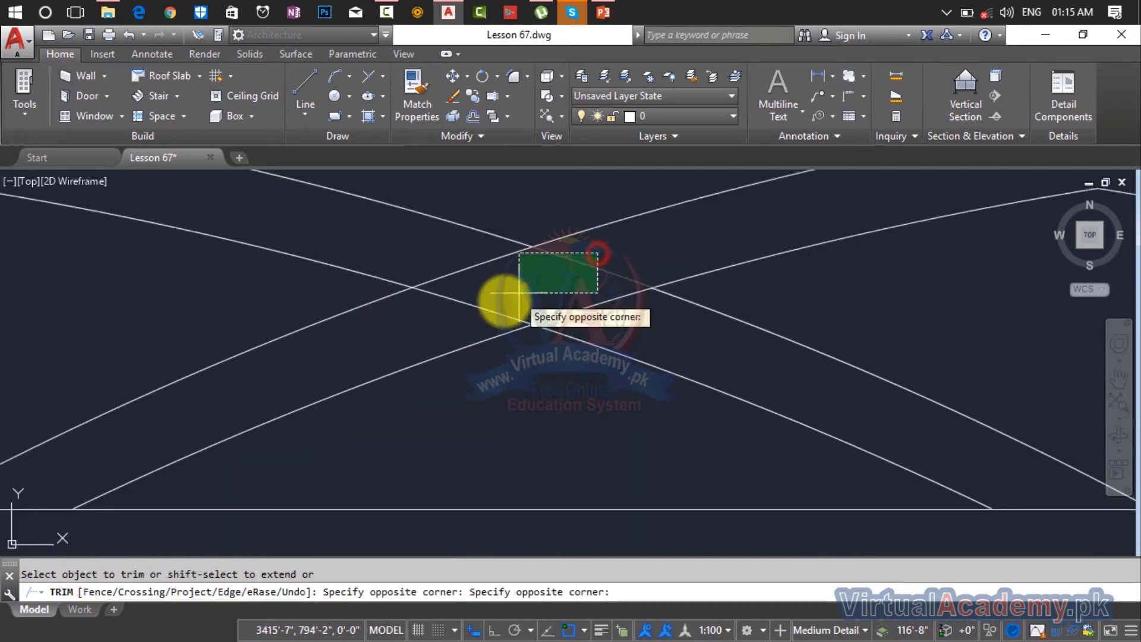
{"action": "left_click", "coordinate": [551, 285]}
{"action": "left_click", "coordinate": [522, 280]}
{"action": "left_click", "coordinate": [457, 315]}
{"action": "left_click", "coordinate": [433, 260]}
{"action": "left_click", "coordinate": [487, 287]}
{"action": "left_click", "coordinate": [581, 291]}
{"action": "left_click", "coordinate": [666, 352]}
{"action": "scroll", "coordinate": [668, 352], "scroll_direction": "down", "scroll_amount": 2}
{"action": "scroll", "coordinate": [673, 357], "scroll_direction": "down", "scroll_amount": 2}
Trim the window's top line across the left curved band's foot and between the arch ends at the left corner
{"action": "scroll", "coordinate": [540, 319], "scroll_direction": "up", "scroll_amount": 6}
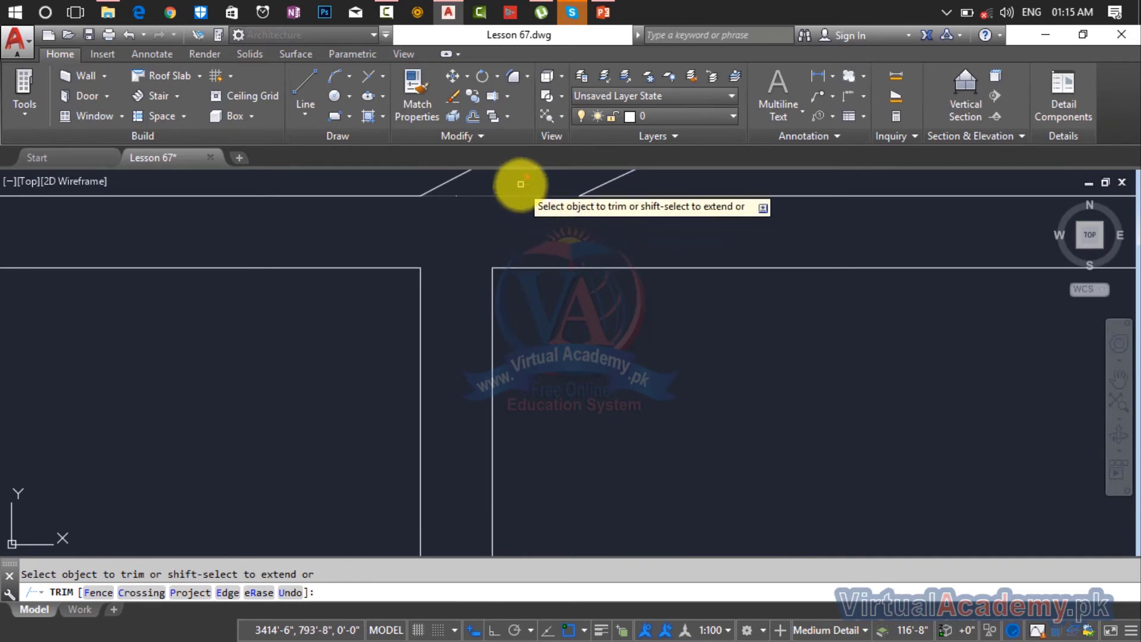
{"action": "left_click", "coordinate": [522, 186]}
{"action": "left_click", "coordinate": [482, 229]}
{"action": "scroll", "coordinate": [476, 236], "scroll_direction": "down", "scroll_amount": 2}
{"action": "middle_click_drag", "start_coordinate": [476, 236], "coordinate": [786, 331]}
{"action": "scroll", "coordinate": [399, 299], "scroll_direction": "up", "scroll_amount": 2}
{"action": "left_click", "coordinate": [355, 316]}
{"action": "left_click", "coordinate": [319, 341]}
{"action": "scroll", "coordinate": [443, 369], "scroll_direction": "down", "scroll_amount": 3}
Trim the window's top line across the right curved band's foot and between the arch ends at the right corner
{"action": "middle_click_drag", "start_coordinate": [689, 341], "coordinate": [186, 285]}
{"action": "scroll", "coordinate": [186, 285], "scroll_direction": "up", "scroll_amount": 3}
{"action": "left_click", "coordinate": [226, 235]}
{"action": "left_click", "coordinate": [276, 294]}
{"action": "scroll", "coordinate": [612, 293], "scroll_direction": "down", "scroll_amount": 3}
{"action": "scroll", "coordinate": [474, 306], "scroll_direction": "up", "scroll_amount": 5}
{"action": "left_click", "coordinate": [429, 192]}
{"action": "left_click", "coordinate": [436, 220]}
{"action": "scroll", "coordinate": [429, 240], "scroll_direction": "down", "scroll_amount": 3}
{"action": "middle_click_drag", "start_coordinate": [399, 250], "coordinate": [630, 271]}
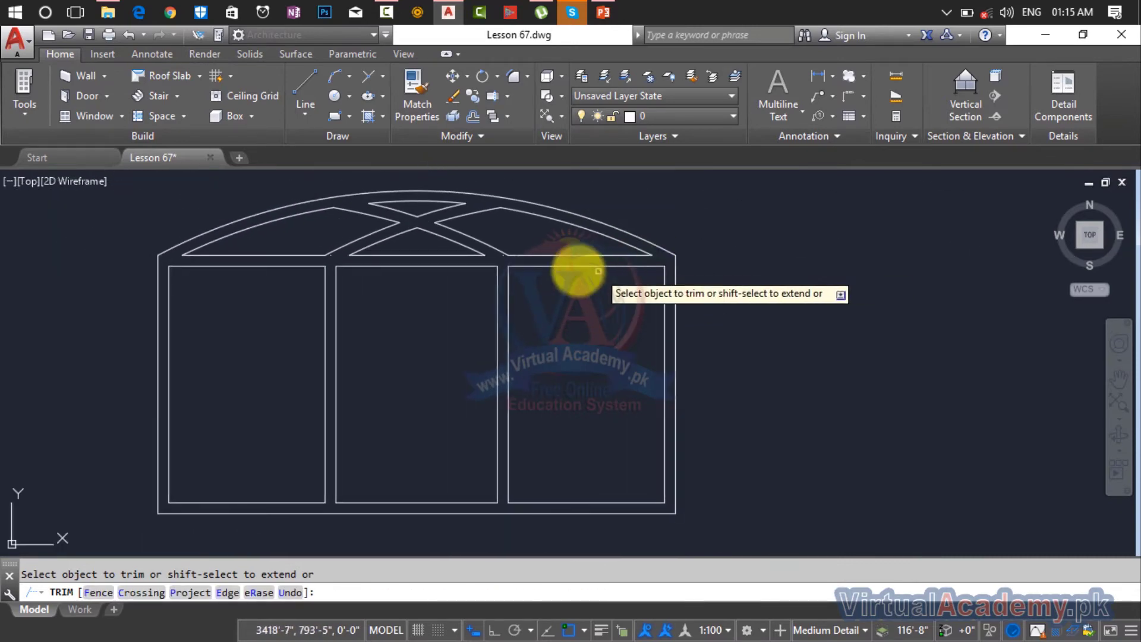
{"action": "key", "text": "Escape"}
Erase the leftover fragments of the top line above the two mullions
{"action": "scroll", "coordinate": [500, 268], "scroll_direction": "up", "scroll_amount": 6}
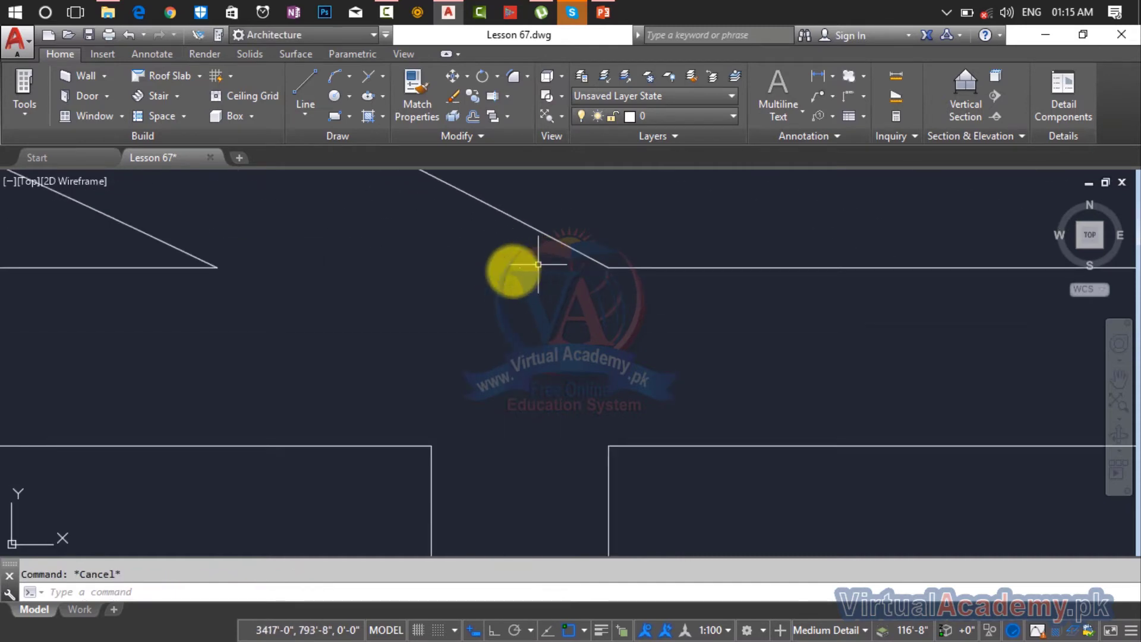
{"action": "left_click", "coordinate": [538, 252]}
{"action": "key", "text": "Delete"}
{"action": "scroll", "coordinate": [532, 252], "scroll_direction": "down", "scroll_amount": 4}
{"action": "middle_click_drag", "start_coordinate": [530, 252], "coordinate": [880, 246]}
{"action": "scroll", "coordinate": [488, 265], "scroll_direction": "up", "scroll_amount": 3}
{"action": "mouse_move", "coordinate": [457, 260]}
{"action": "middle_mouse_down"}
{"action": "mouse_move", "coordinate": [393, 246]}
{"action": "mouse_move", "coordinate": [639, 305]}
{"action": "middle_mouse_up"}
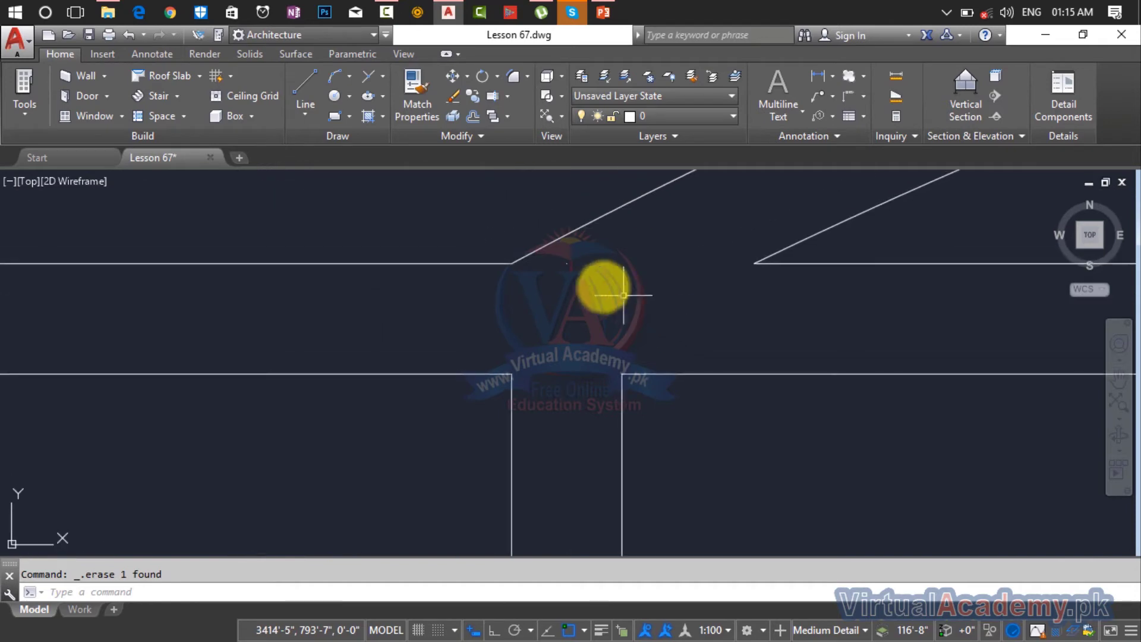
{"action": "left_click", "coordinate": [591, 259]}
{"action": "left_click", "coordinate": [562, 279]}
{"action": "scroll", "coordinate": [565, 282], "scroll_direction": "down", "scroll_amount": 7}
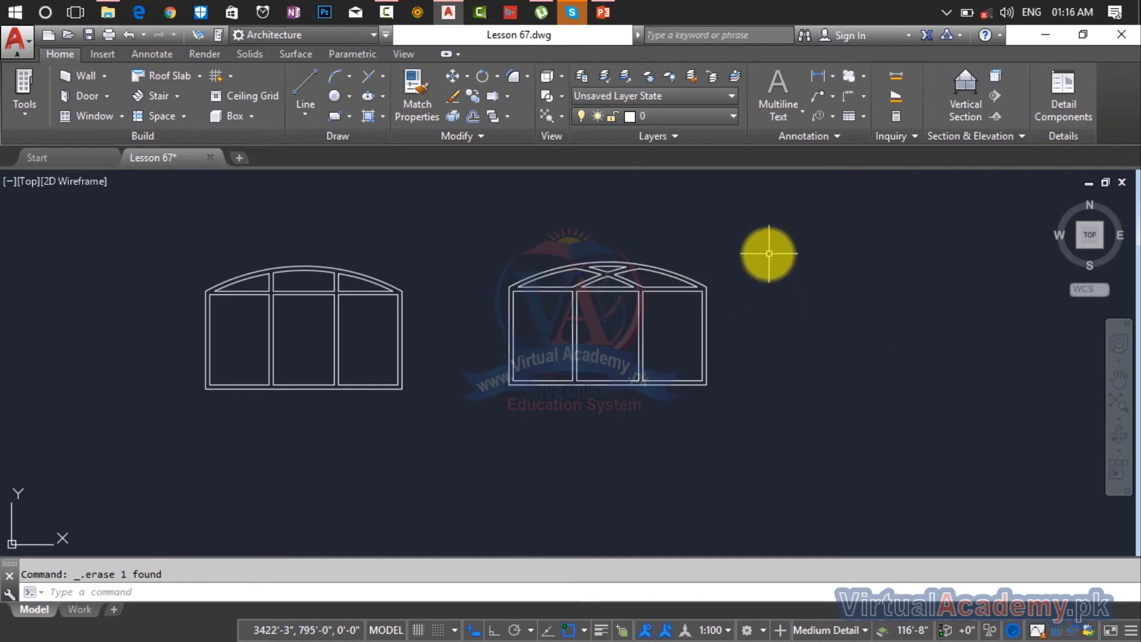
Copy the finished crossed-arch window by its bottom-left corner onto the matching corner of the window in the front elevation
{"action": "left_click", "coordinate": [737, 249]}
{"action": "left_click", "coordinate": [485, 426]}
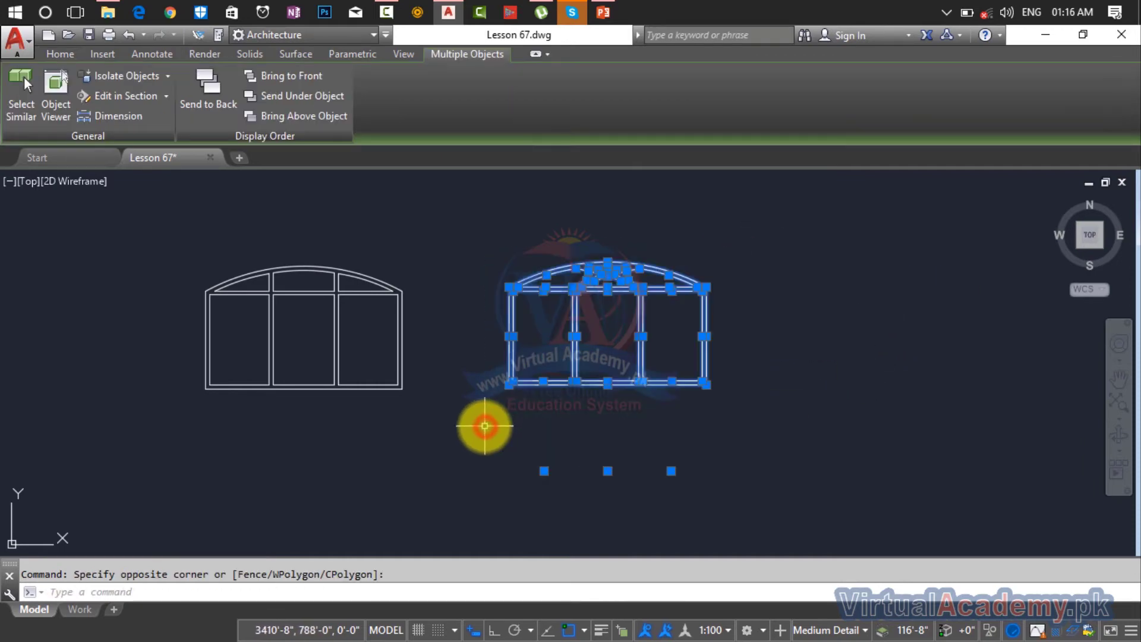
{"action": "type", "text": "co"}
{"action": "key", "text": "Return"}
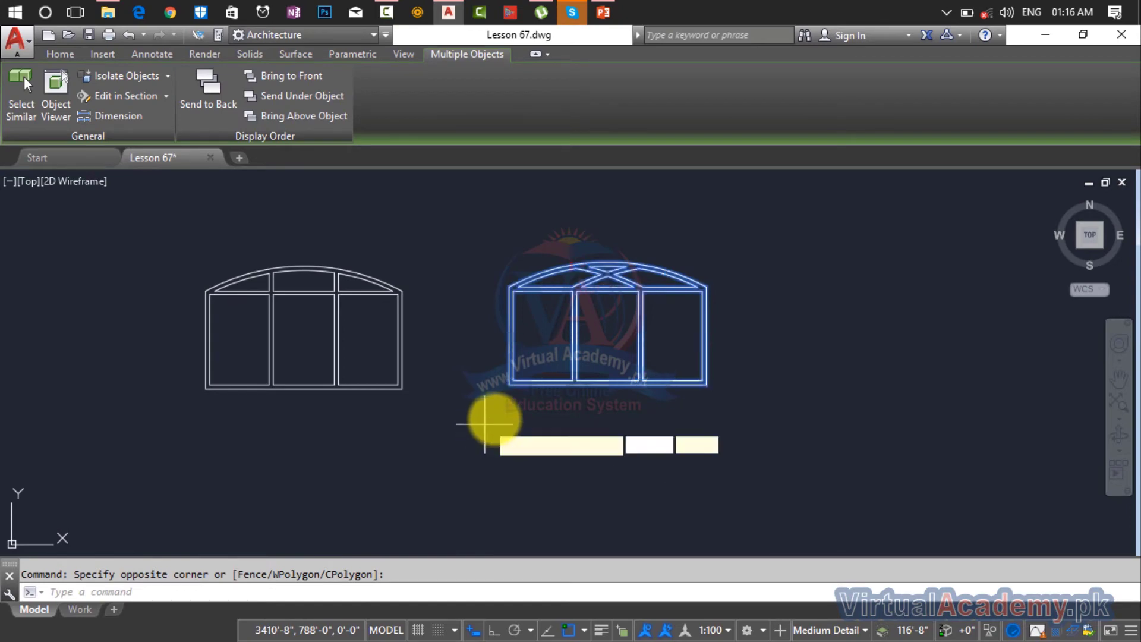
{"action": "scroll", "coordinate": [508, 383], "scroll_direction": "up", "scroll_amount": 5}
{"action": "left_click", "coordinate": [499, 387]}
{"action": "scroll", "coordinate": [301, 306], "scroll_direction": "down", "scroll_amount": 6}
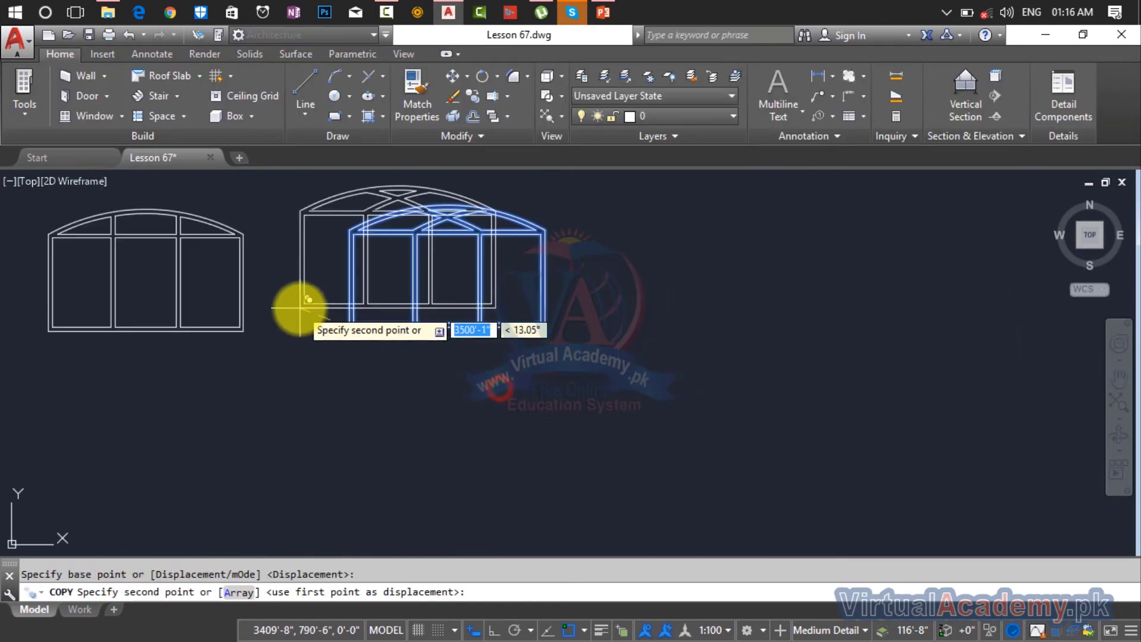
{"action": "scroll", "coordinate": [772, 331], "scroll_direction": "up", "scroll_amount": 6}
{"action": "scroll", "coordinate": [654, 386], "scroll_direction": "up", "scroll_amount": 3}
{"action": "scroll", "coordinate": [734, 331], "scroll_direction": "down", "scroll_amount": 2}
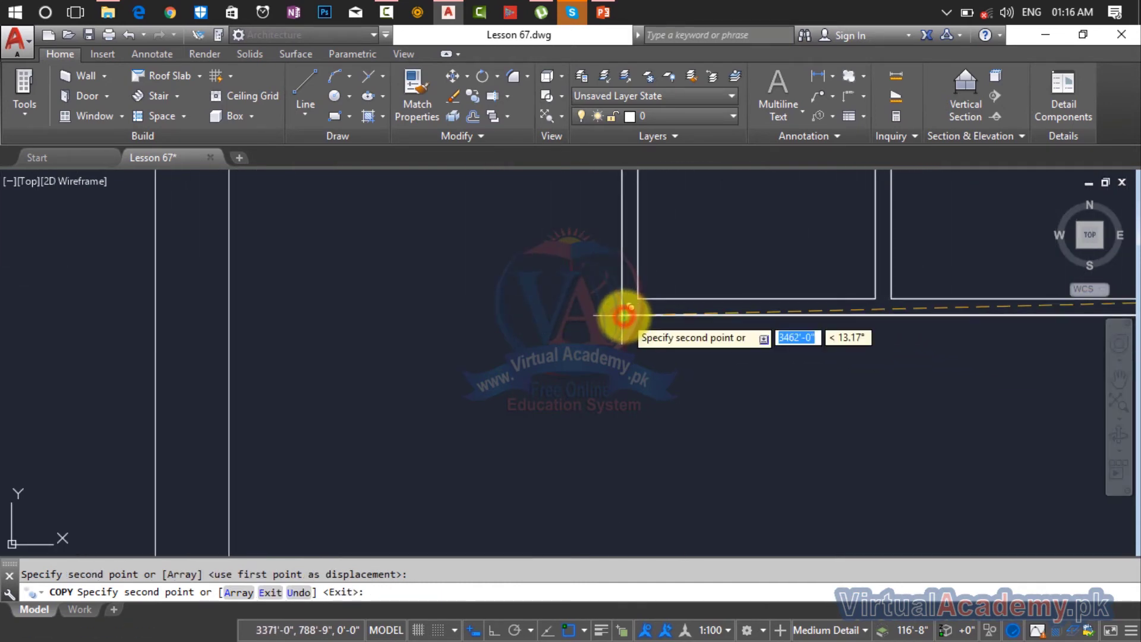
{"action": "key", "text": "Escape"}
{"action": "scroll", "coordinate": [622, 315], "scroll_direction": "down", "scroll_amount": 5}
{"action": "scroll", "coordinate": [782, 316], "scroll_direction": "up", "scroll_amount": 4}
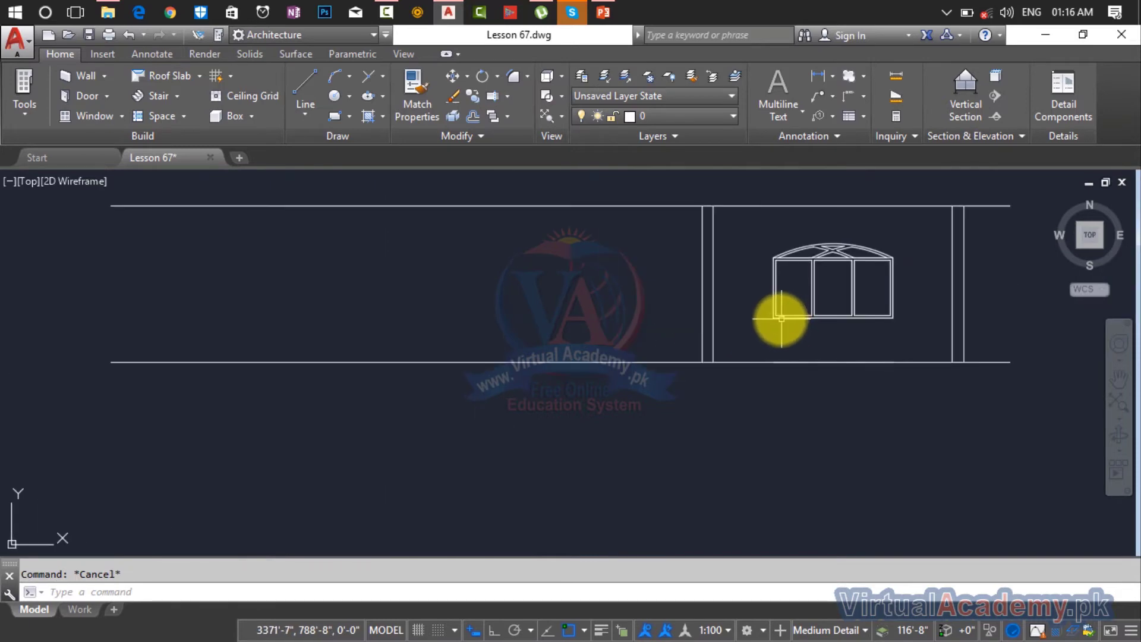
{"action": "scroll", "coordinate": [943, 329], "scroll_direction": "down", "scroll_amount": 2}
{"action": "mouse_move", "coordinate": [811, 301]}
{"action": "middle_mouse_down"}
{"action": "mouse_move", "coordinate": [767, 392]}
{"action": "mouse_move", "coordinate": [711, 445]}
{"action": "middle_mouse_up"}
{"action": "scroll", "coordinate": [763, 394], "scroll_direction": "down", "scroll_amount": 1}
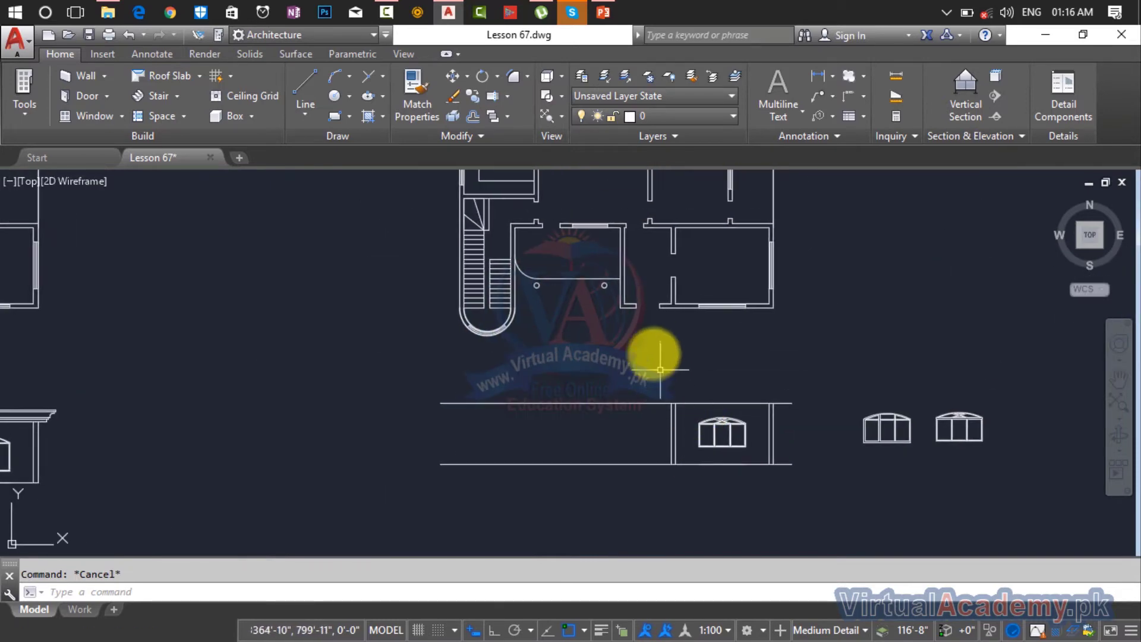
{"action": "scroll", "coordinate": [659, 320], "scroll_direction": "up", "scroll_amount": 4}
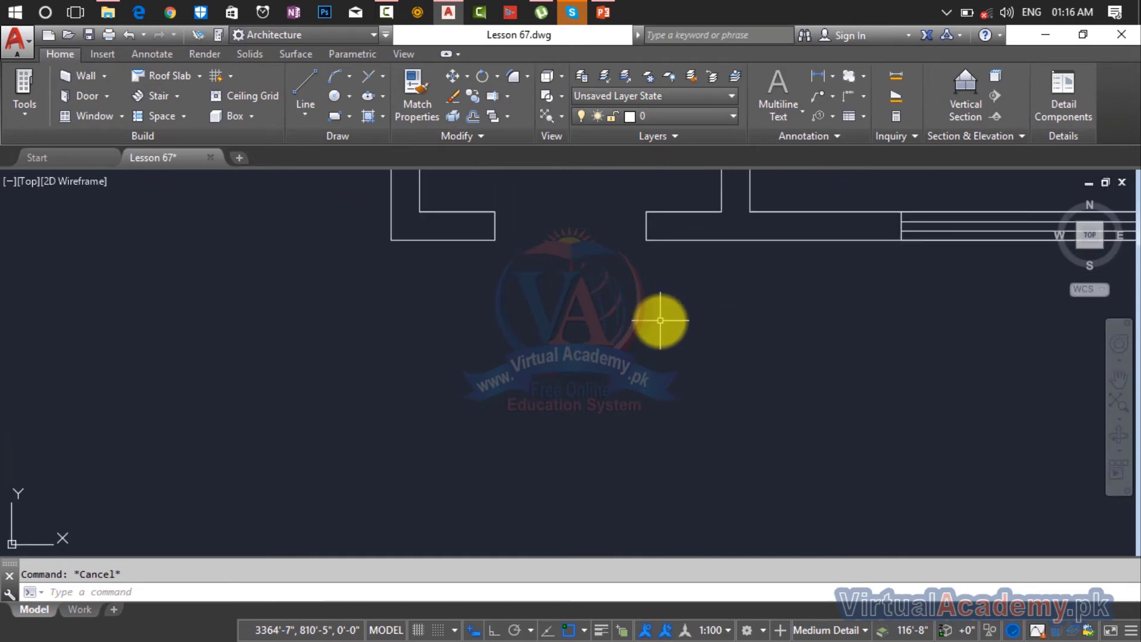
{"action": "type", "text": "l"}
{"action": "key", "text": "Return"}
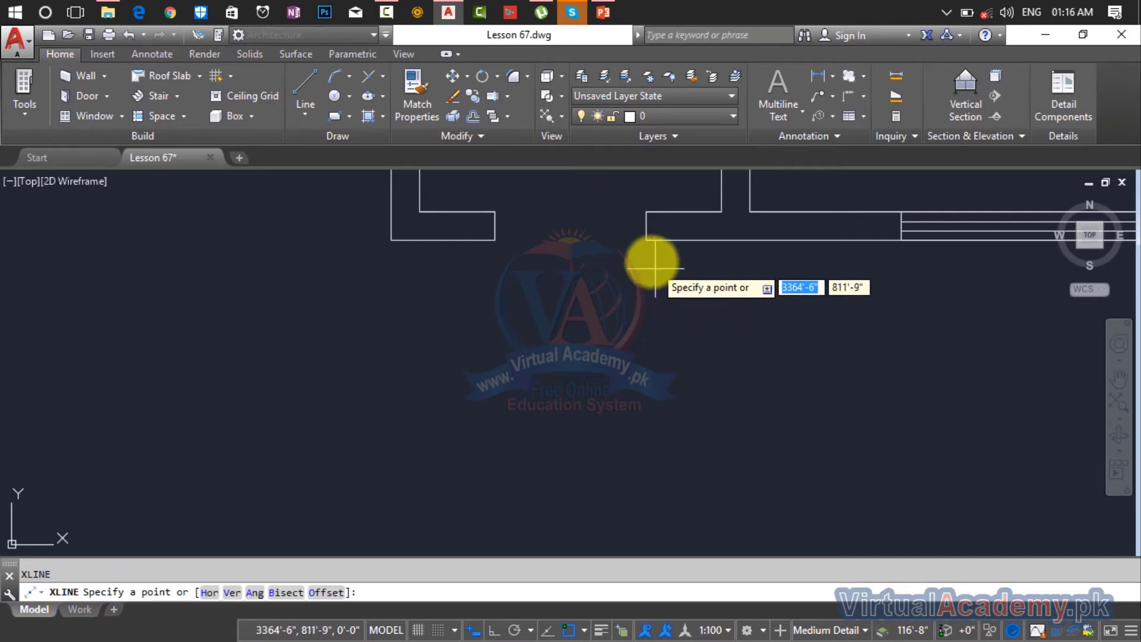
{"action": "left_click", "coordinate": [647, 242]}
{"action": "left_click", "coordinate": [646, 191]}
{"action": "key", "text": "Return"}
{"action": "key", "text": "Return"}
{"action": "left_click", "coordinate": [494, 243]}
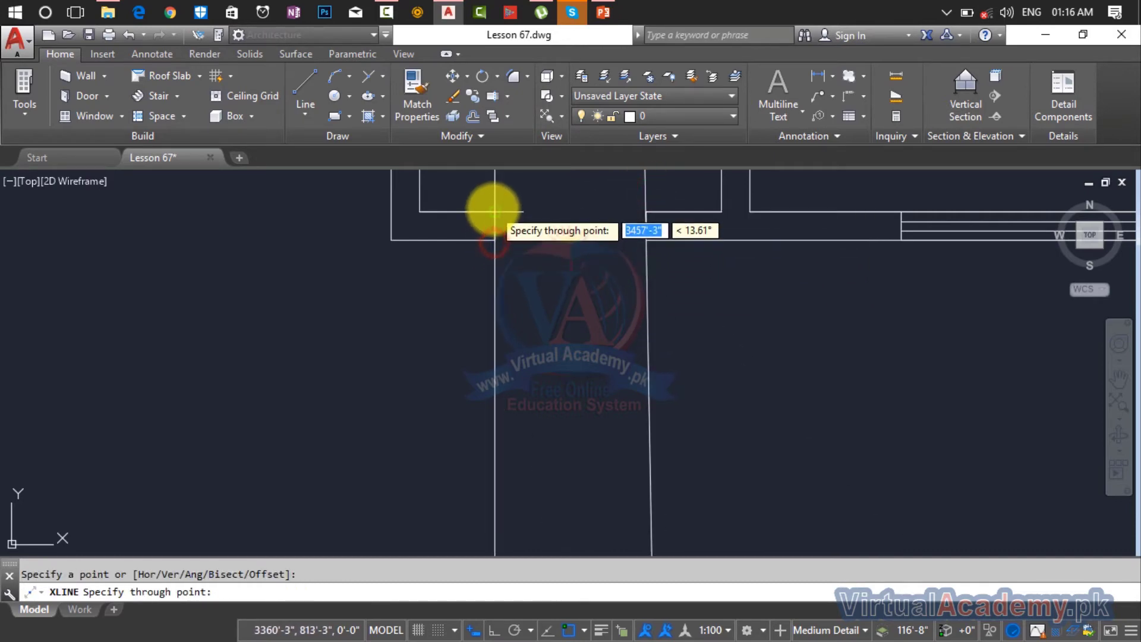
{"action": "key", "text": "Escape"}
{"action": "left_click", "coordinate": [723, 285]}
{"action": "left_click", "coordinate": [609, 323]}
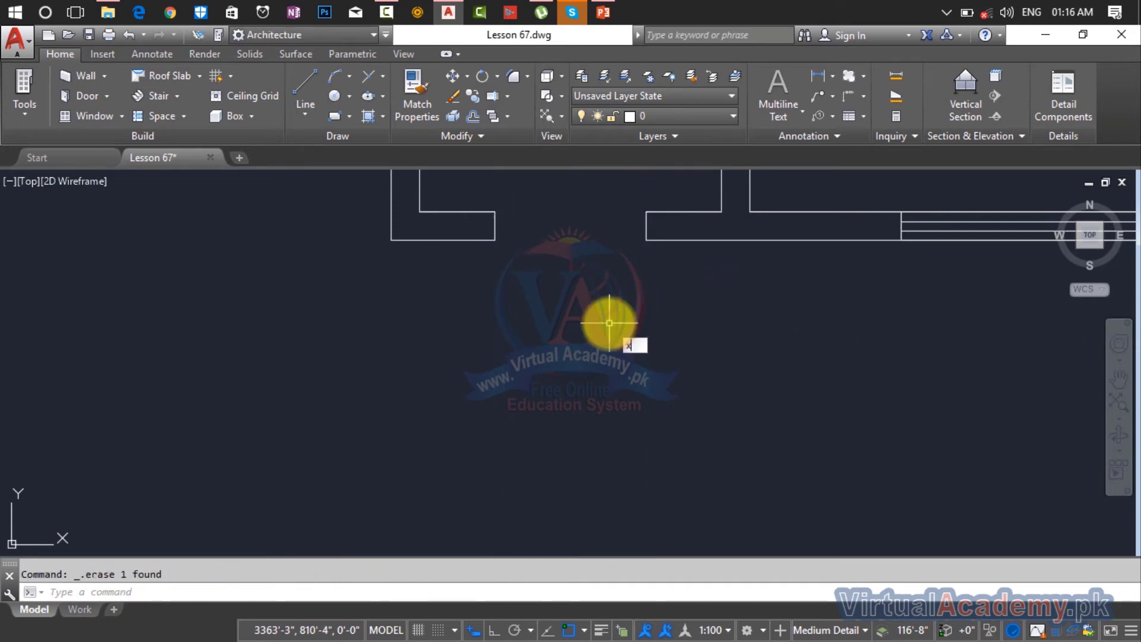
Place vertical construction lines through both jambs of the front door opening and the outer wall corner to its left
{"action": "key", "text": "Return"}
{"action": "scroll", "coordinate": [637, 248], "scroll_direction": "up", "scroll_amount": 5}
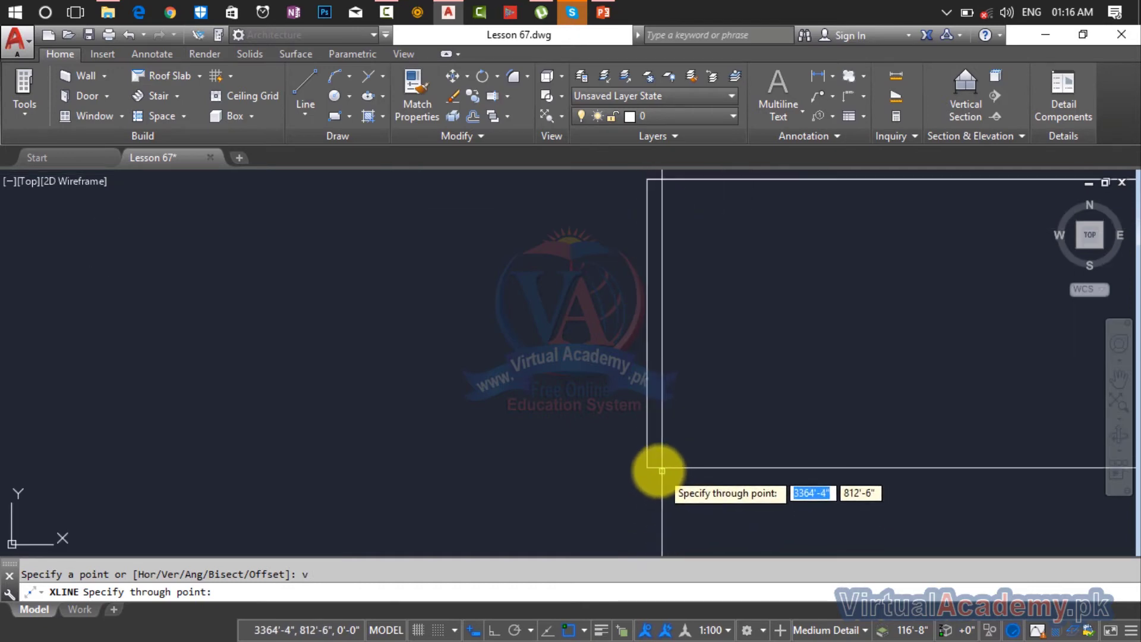
{"action": "middle_click_drag", "start_coordinate": [684, 467], "coordinate": [739, 440]}
{"action": "scroll", "coordinate": [612, 459], "scroll_direction": "up", "scroll_amount": 5}
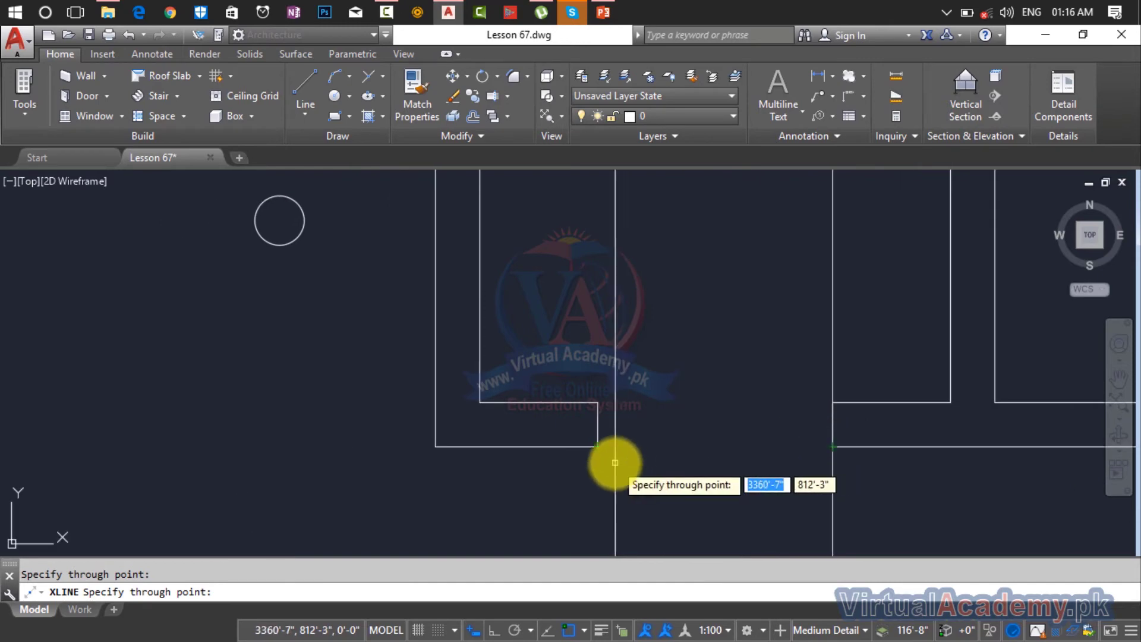
{"action": "scroll", "coordinate": [539, 406], "scroll_direction": "down", "scroll_amount": 4}
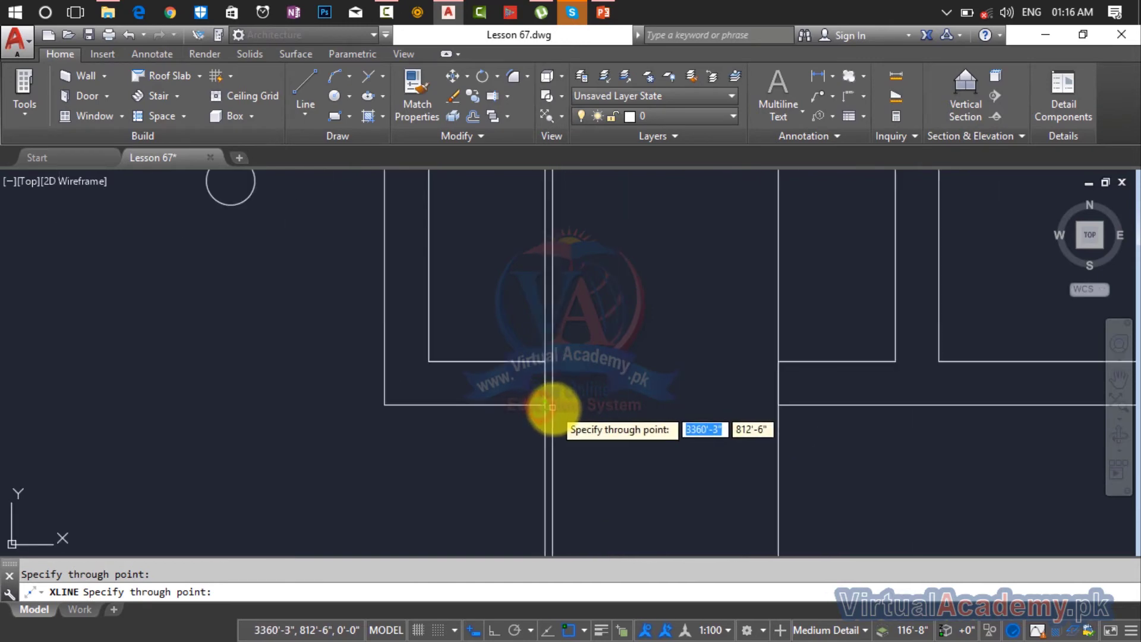
{"action": "middle_click_drag", "start_coordinate": [553, 407], "coordinate": [813, 415]}
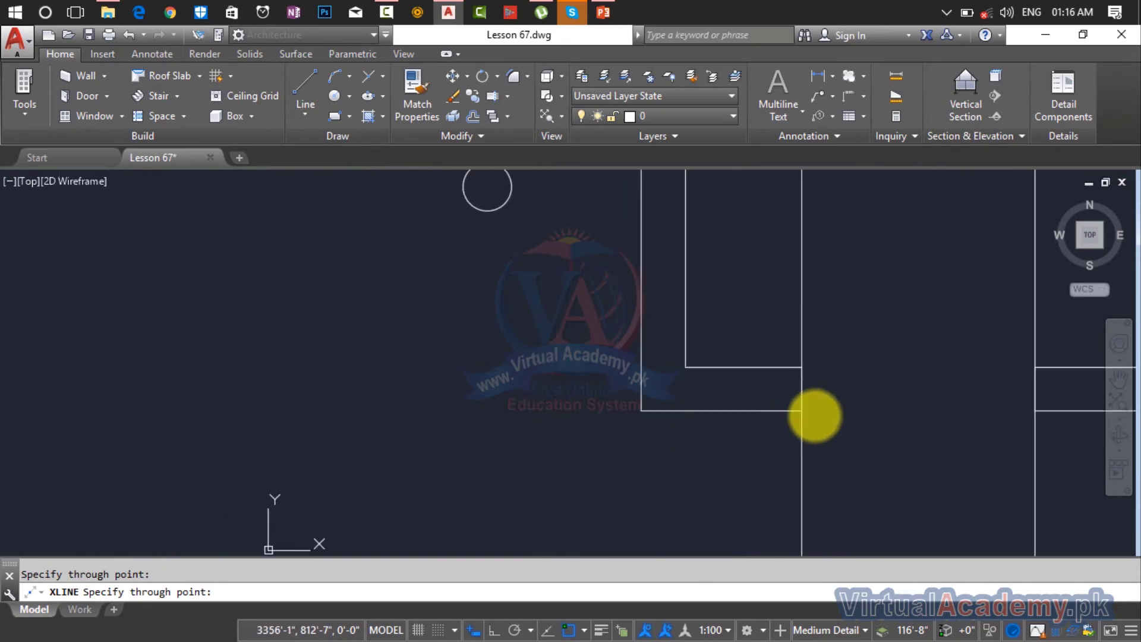
{"action": "left_click", "coordinate": [642, 411]}
{"action": "scroll", "coordinate": [1006, 444], "scroll_direction": "down", "scroll_amount": 4}
{"action": "middle_click_drag", "start_coordinate": [1001, 450], "coordinate": [626, 361]}
{"action": "scroll", "coordinate": [733, 369], "scroll_direction": "down", "scroll_amount": 6}
{"action": "middle_click_drag", "start_coordinate": [734, 367], "coordinate": [716, 300]}
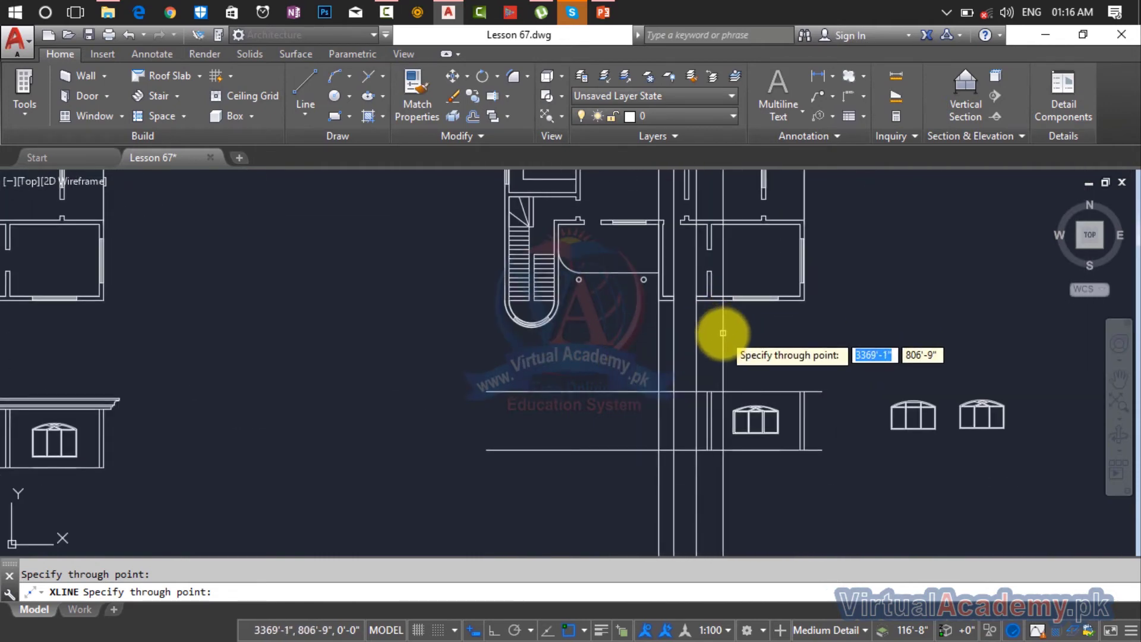
{"action": "key", "text": "Escape"}
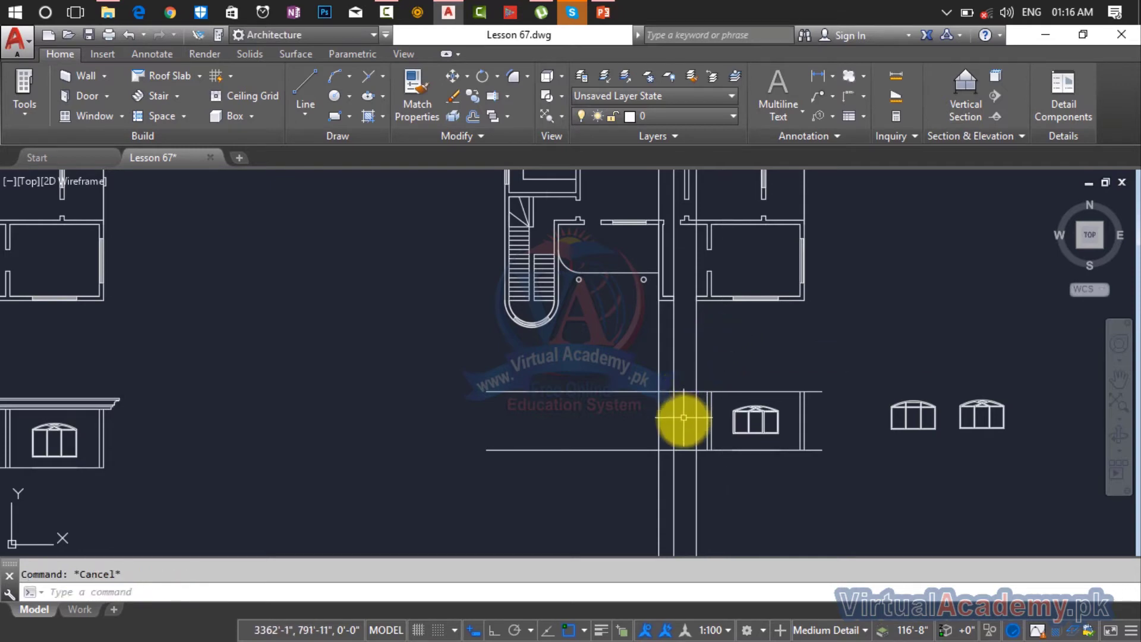
Erase the vertical construction line through the outer wall corner beside the front door
{"action": "scroll", "coordinate": [685, 428], "scroll_direction": "up", "scroll_amount": 3}
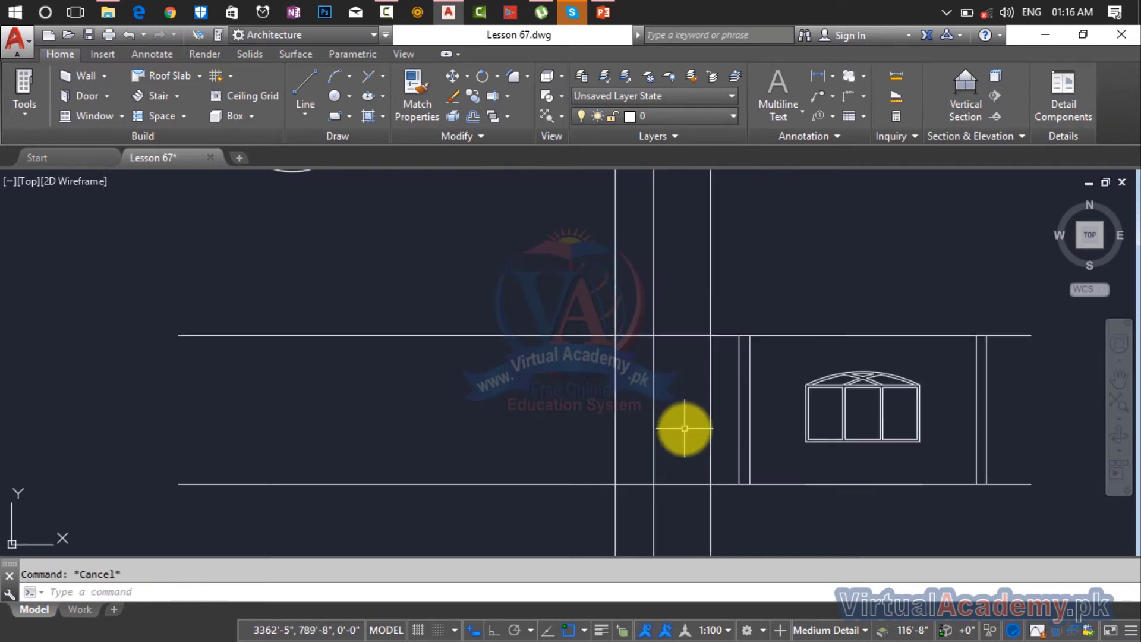
{"action": "scroll", "coordinate": [685, 428], "scroll_direction": "down", "scroll_amount": 3}
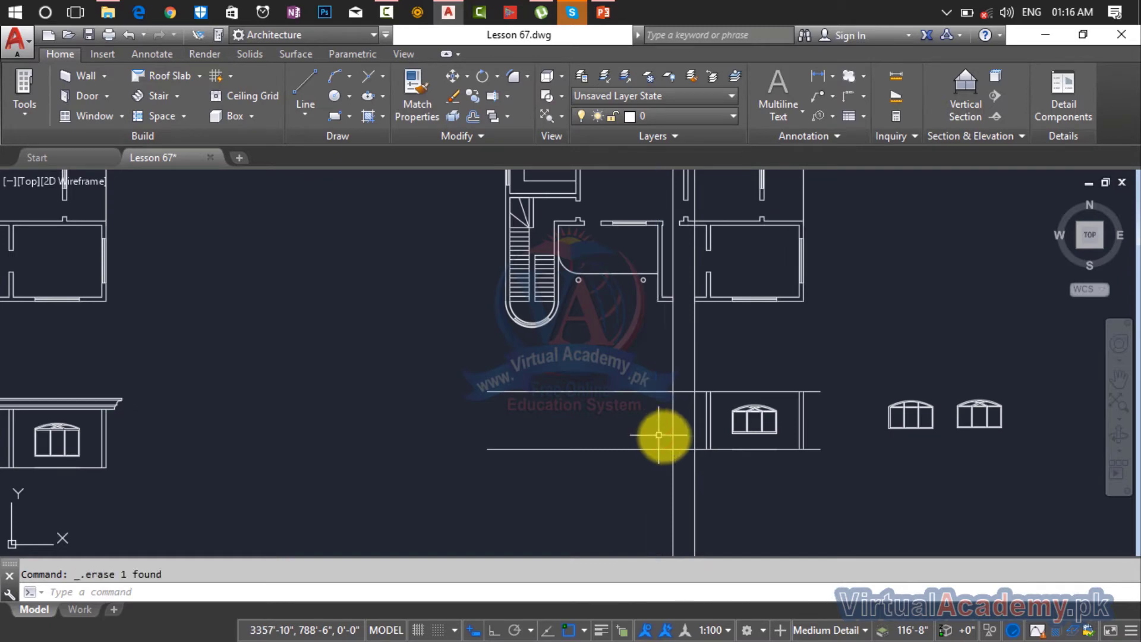
Trim both door jamb construction lines above the elevation's top line and below its ground line
{"action": "scroll", "coordinate": [685, 436], "scroll_direction": "up", "scroll_amount": 4}
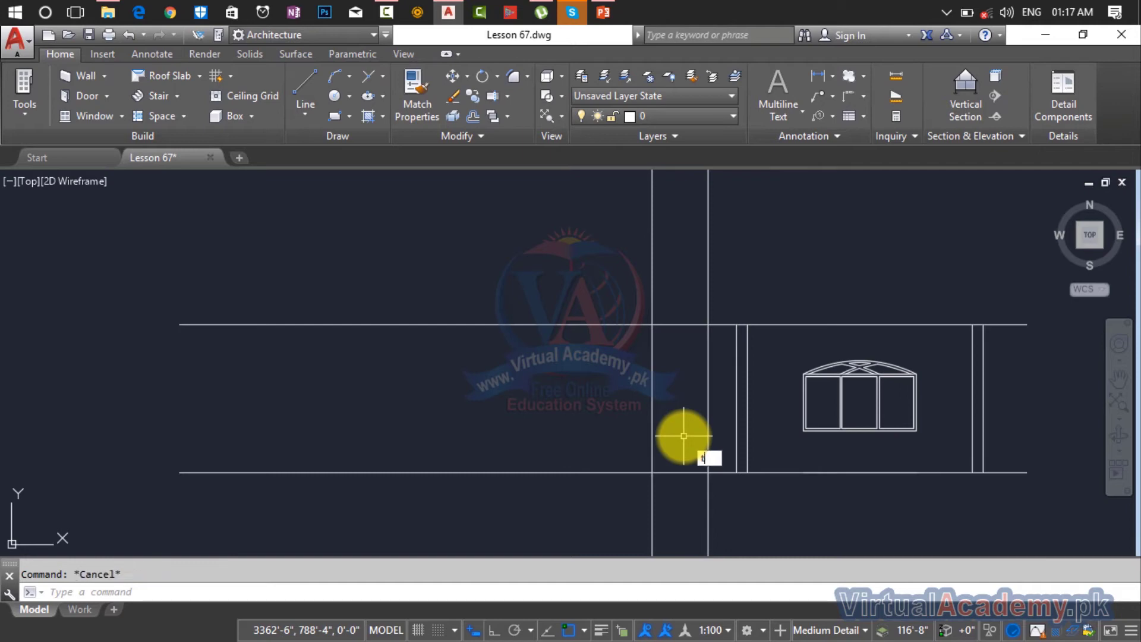
{"action": "key", "text": "Return"}
{"action": "left_click", "coordinate": [760, 275]}
{"action": "left_click", "coordinate": [597, 276]}
{"action": "key", "text": "Escape"}
{"action": "key", "text": "Return"}
{"action": "left_click", "coordinate": [784, 278]}
{"action": "left_click", "coordinate": [583, 293]}
{"action": "left_click", "coordinate": [787, 519]}
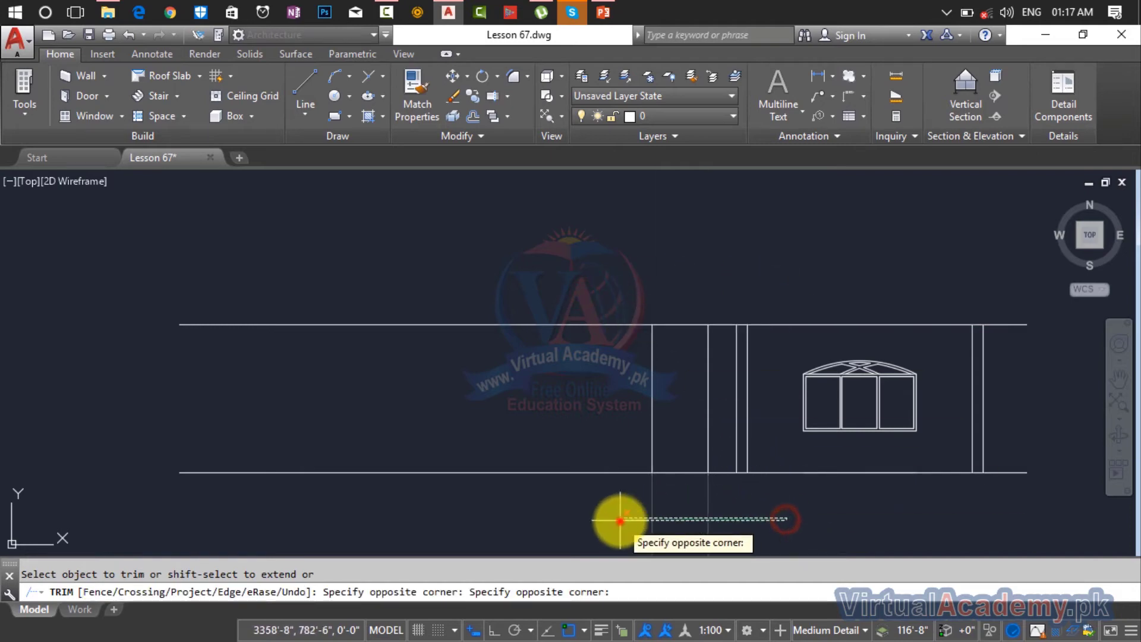
{"action": "left_click", "coordinate": [619, 523]}
{"action": "scroll", "coordinate": [687, 484], "scroll_direction": "down", "scroll_amount": 6}
{"action": "middle_click_drag", "start_coordinate": [713, 528], "coordinate": [693, 298]}
{"action": "scroll", "coordinate": [693, 297], "scroll_direction": "up", "scroll_amount": 4}
{"action": "scroll", "coordinate": [654, 377], "scroll_direction": "up", "scroll_amount": 2}
{"action": "key", "text": "Escape"}
Draw a line along the ground line between the feet of the two door jambs
{"action": "scroll", "coordinate": [651, 382], "scroll_direction": "up", "scroll_amount": 5}
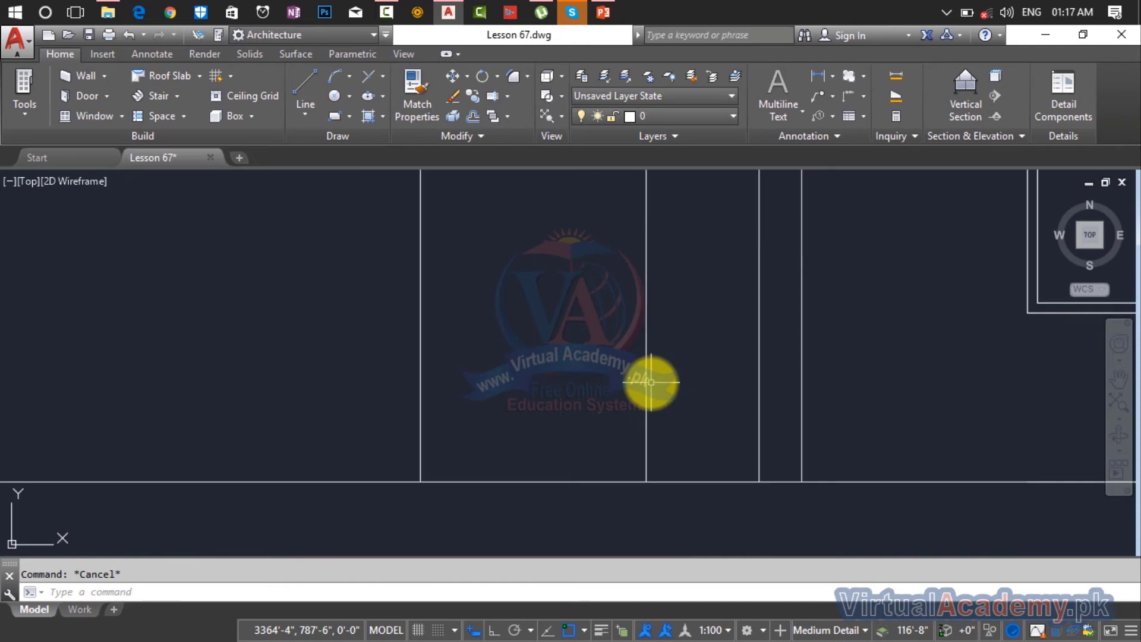
{"action": "type", "text": "l"}
{"action": "key", "text": "Return"}
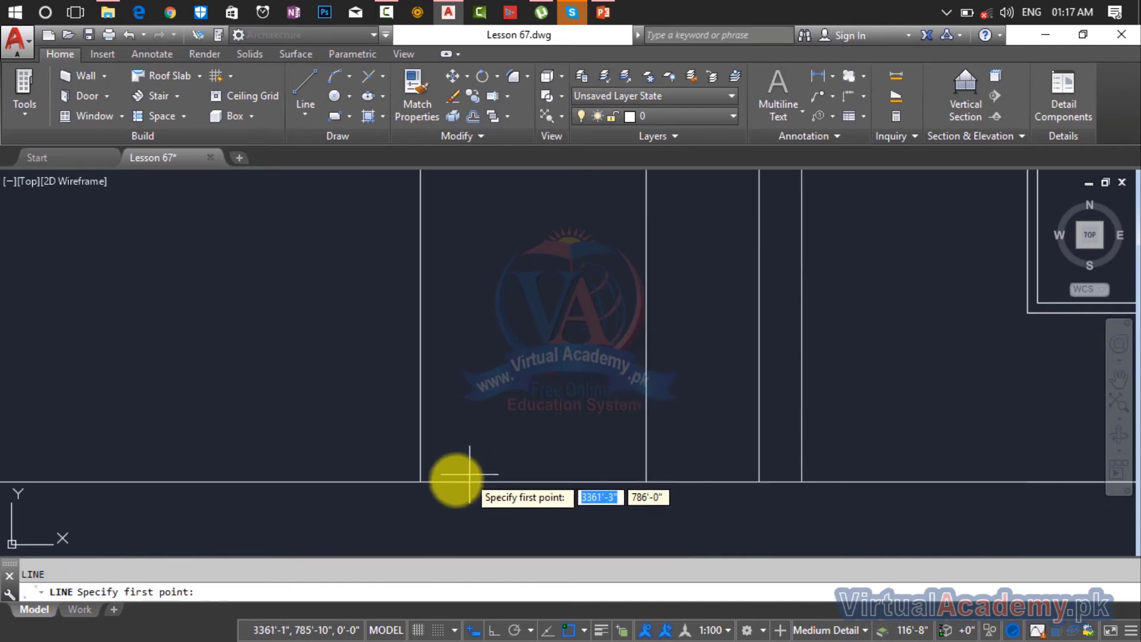
{"action": "left_click", "coordinate": [421, 480]}
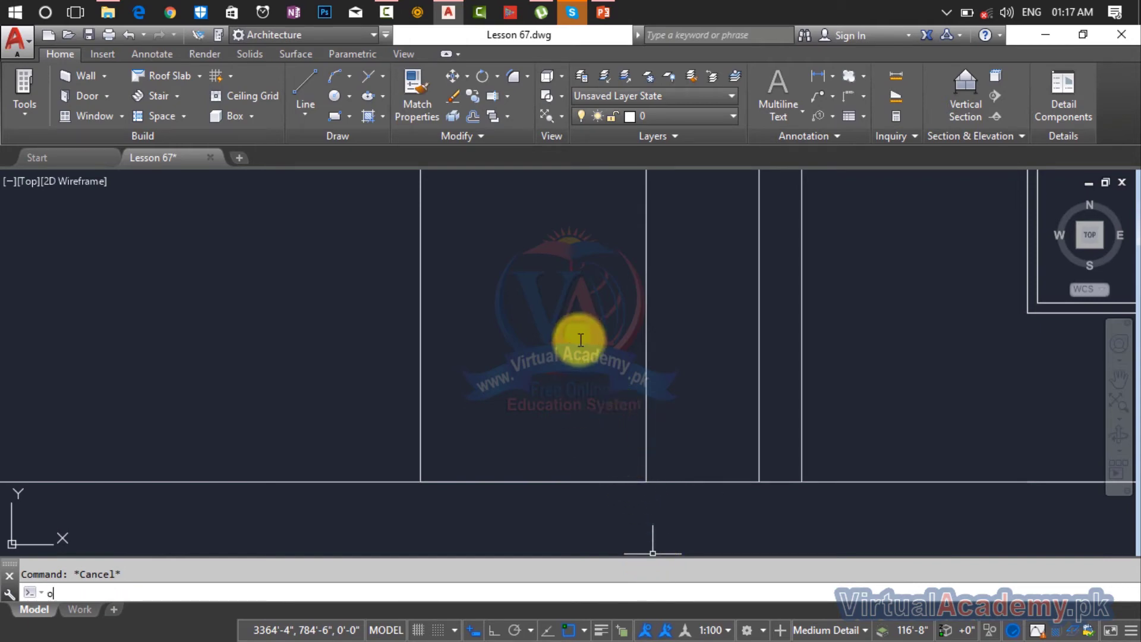
{"action": "type", "text": "o"}
{"action": "key", "text": "Return"}
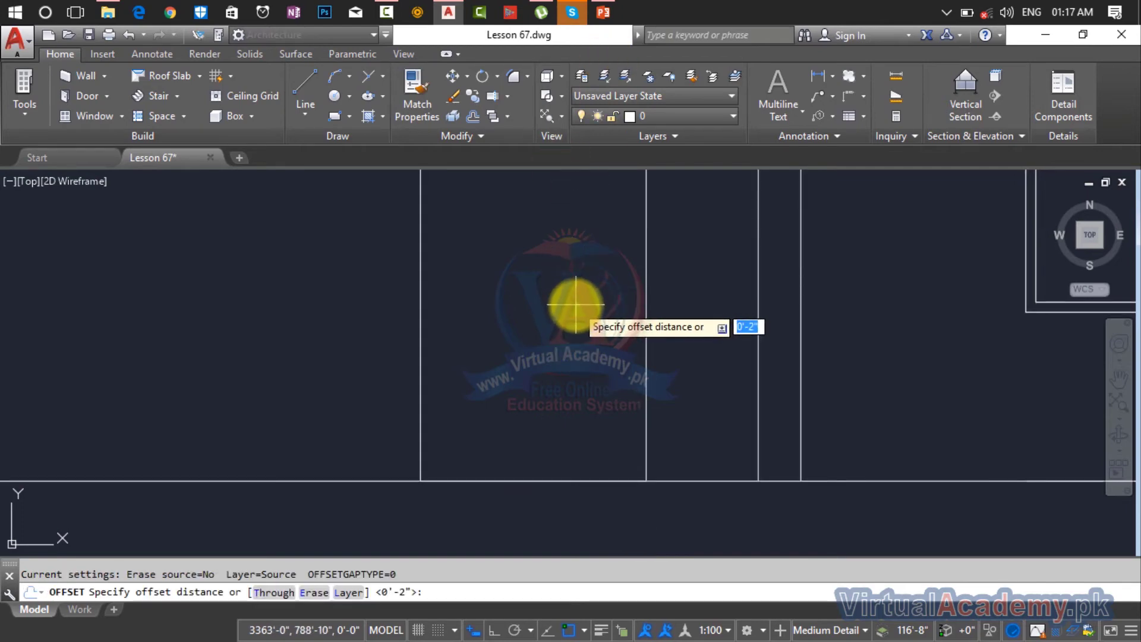
{"action": "key", "text": "Escape"}
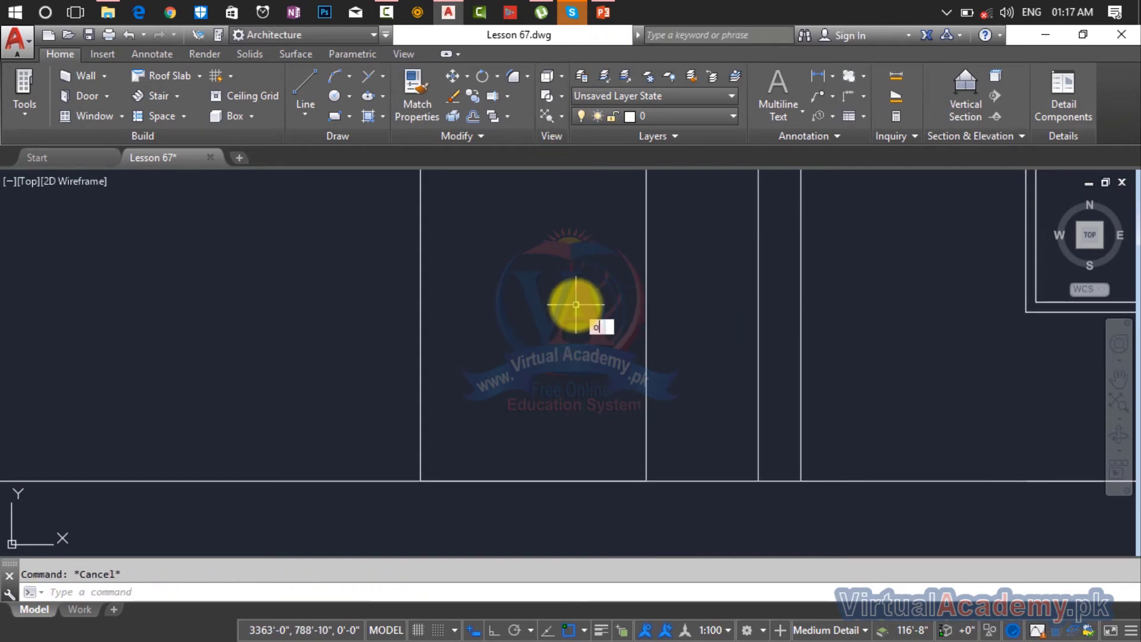
Offset the ground segment between the door jambs upward by 7' as the door head
{"action": "key", "text": "Return"}
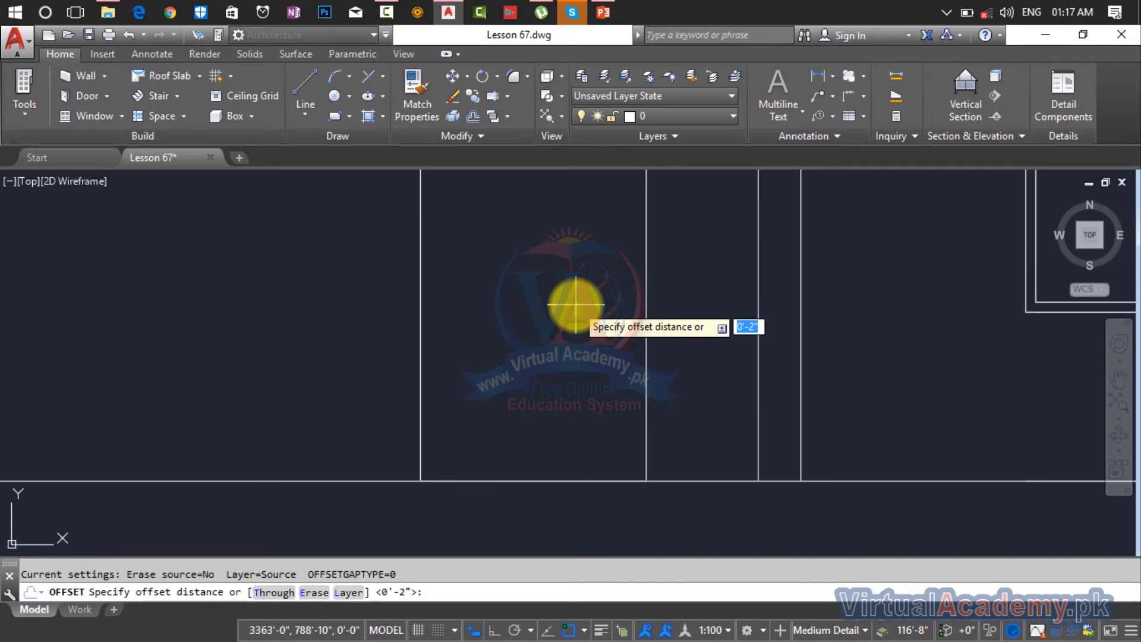
{"action": "type", "text": "4"}
{"action": "key", "text": "BackSpace"}
{"action": "type", "text": "7'"}
{"action": "key", "text": "Return"}
{"action": "left_click", "coordinate": [581, 481]}
{"action": "scroll", "coordinate": [563, 285], "scroll_direction": "down", "scroll_amount": 3}
{"action": "left_click", "coordinate": [574, 289]}
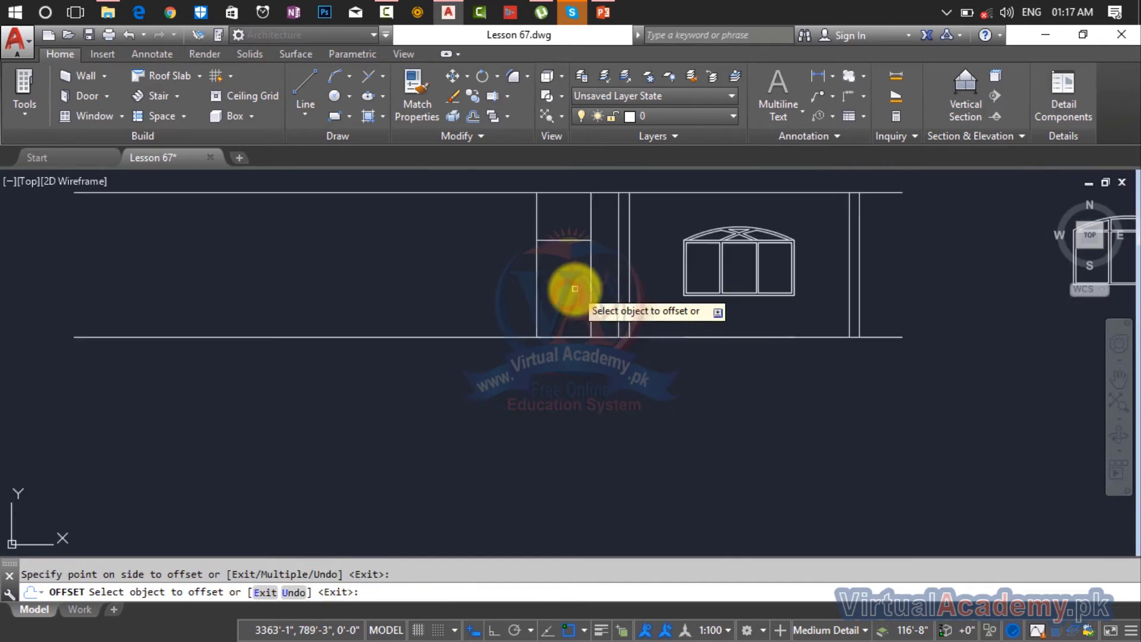
{"action": "middle_click_drag", "start_coordinate": [575, 289], "coordinate": [571, 344]}
{"action": "scroll", "coordinate": [650, 301], "scroll_direction": "up", "scroll_amount": 5}
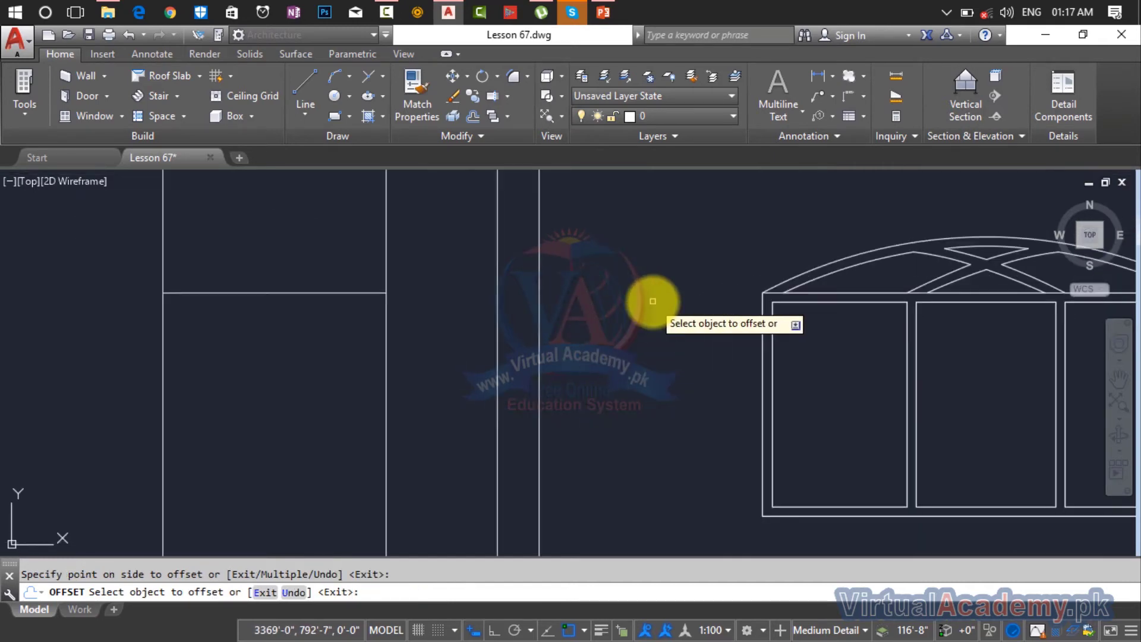
{"action": "scroll", "coordinate": [652, 301], "scroll_direction": "down", "scroll_amount": 2}
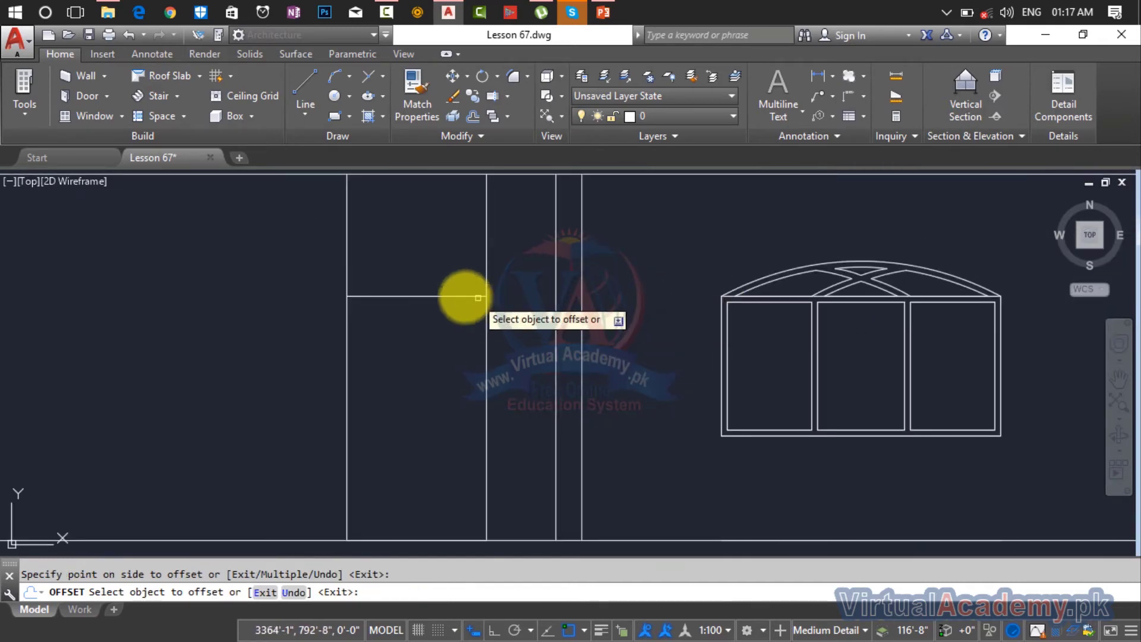
{"action": "key", "text": "Escape"}
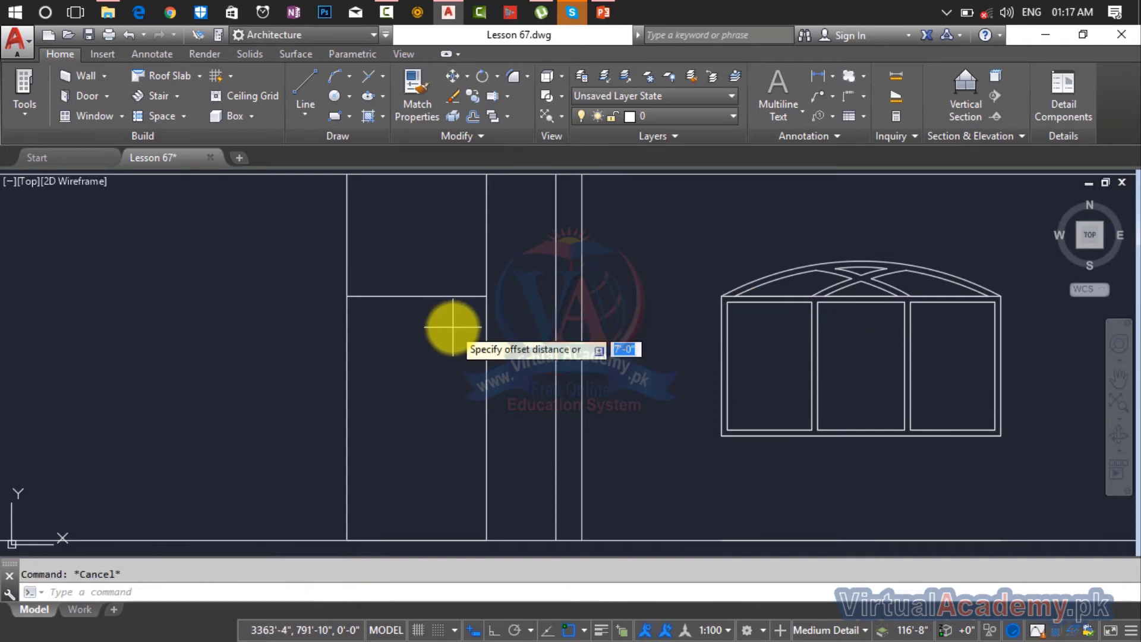
Offset the door head downward and both jambs inward by 2" to form the door frame
{"action": "key", "text": "Return"}
{"action": "left_click", "coordinate": [446, 296]}
{"action": "left_click", "coordinate": [440, 357]}
{"action": "left_click", "coordinate": [486, 369]}
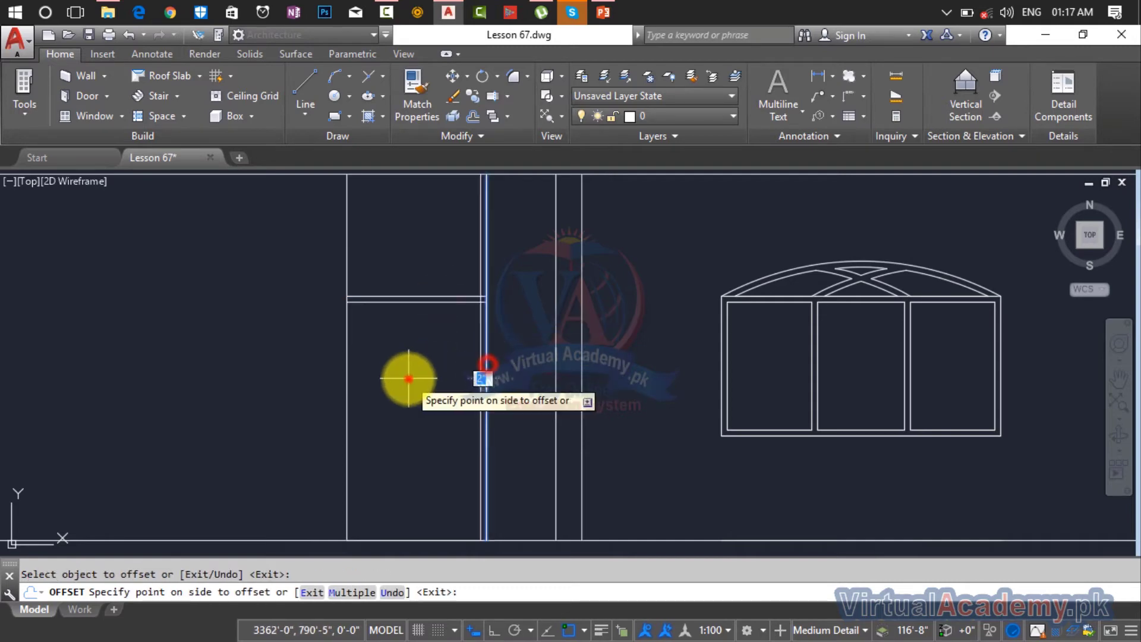
{"action": "left_click", "coordinate": [408, 379]}
{"action": "left_click", "coordinate": [347, 388]}
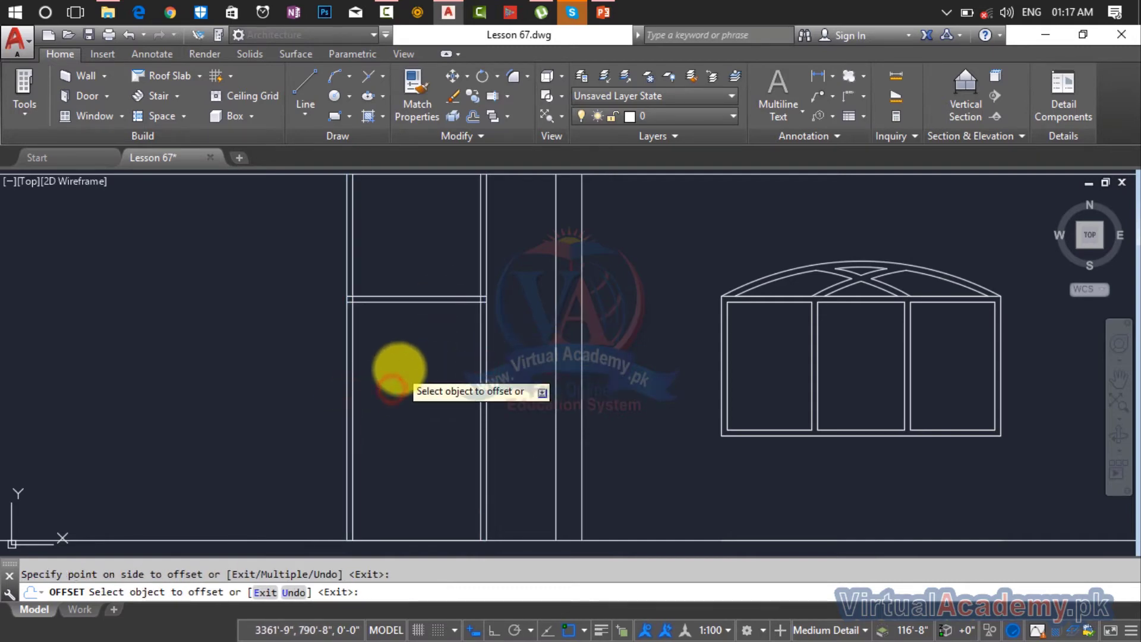
{"action": "left_click", "coordinate": [398, 368]}
{"action": "key", "text": "Escape"}
Trim the four jamb lines above the door head
{"action": "type", "text": "tr"}
{"action": "key", "text": "Return"}
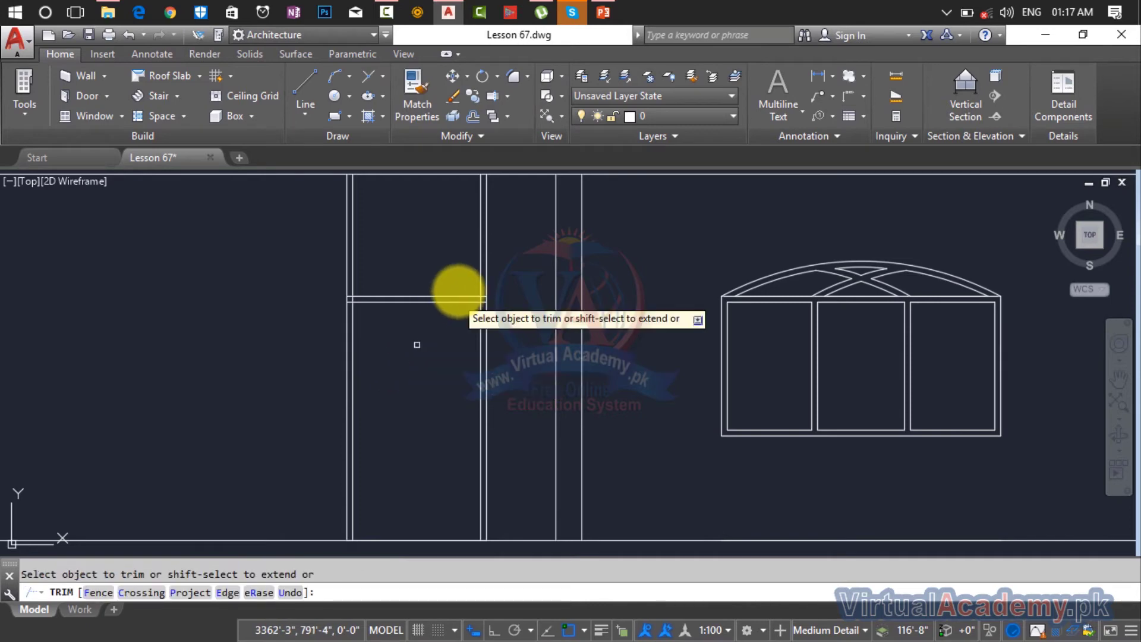
{"action": "left_click", "coordinate": [509, 246]}
{"action": "left_click", "coordinate": [257, 267]}
Trim the overlapping frame lines at both upper corners of the door
{"action": "scroll", "coordinate": [316, 299], "scroll_direction": "up", "scroll_amount": 5}
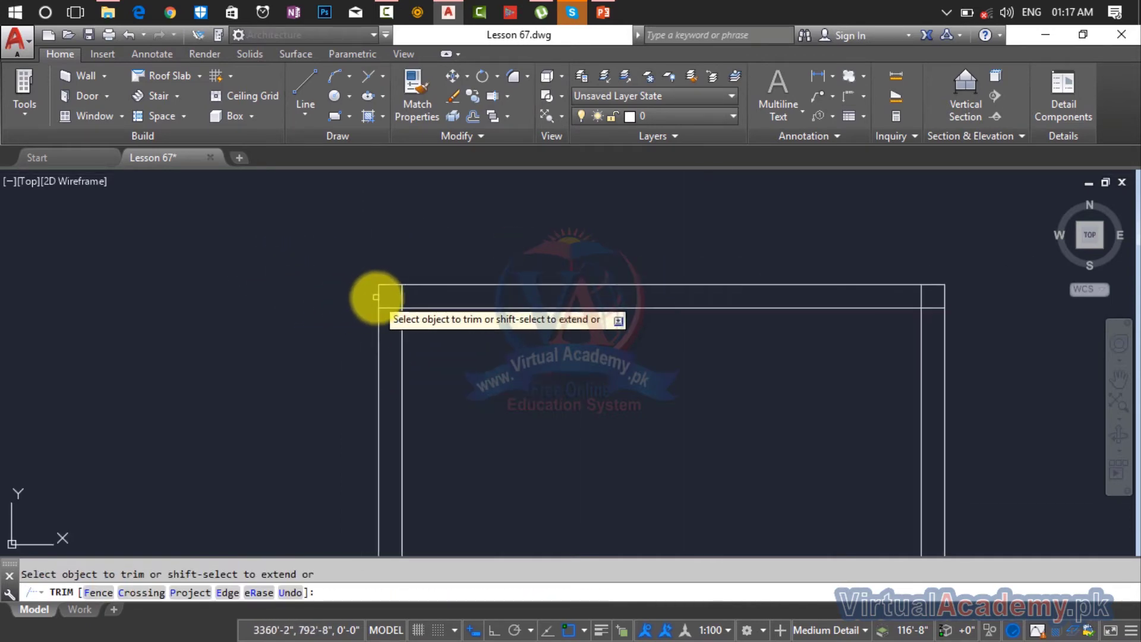
{"action": "left_click", "coordinate": [417, 299]}
{"action": "left_click", "coordinate": [397, 380]}
{"action": "scroll", "coordinate": [565, 374], "scroll_direction": "down", "scroll_amount": 6}
{"action": "middle_click_drag", "start_coordinate": [703, 405], "coordinate": [479, 328]}
{"action": "scroll", "coordinate": [671, 282], "scroll_direction": "up", "scroll_amount": 8}
{"action": "left_click", "coordinate": [510, 278]}
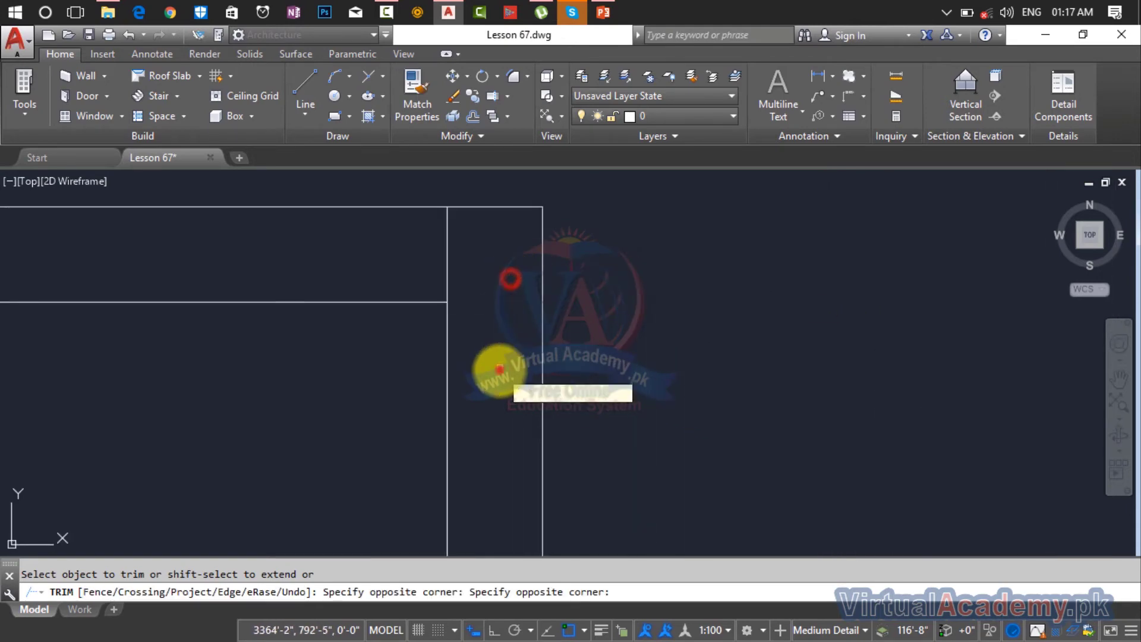
{"action": "left_click", "coordinate": [501, 368]}
{"action": "left_click", "coordinate": [487, 270]}
{"action": "left_click", "coordinate": [388, 266]}
{"action": "scroll", "coordinate": [406, 285], "scroll_direction": "down", "scroll_amount": 8}
{"action": "scroll", "coordinate": [444, 347], "scroll_direction": "down", "scroll_amount": 6}
{"action": "middle_click_drag", "start_coordinate": [448, 347], "coordinate": [522, 265]}
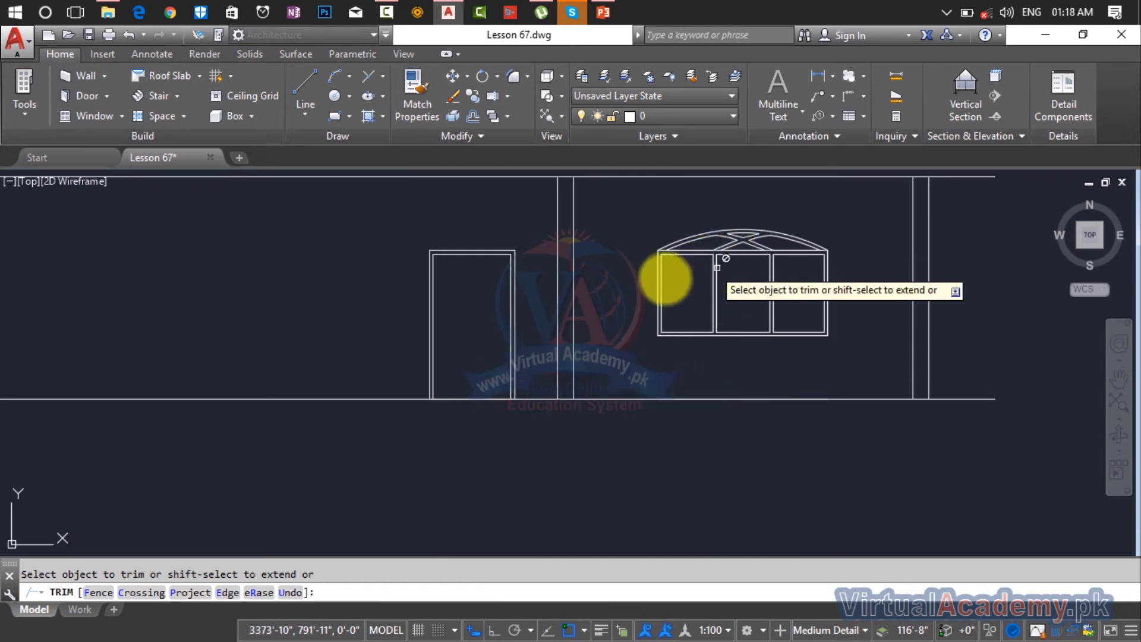
{"action": "scroll", "coordinate": [453, 377], "scroll_direction": "down", "scroll_amount": 2}
{"action": "scroll", "coordinate": [455, 377], "scroll_direction": "down", "scroll_amount": 5}
{"action": "middle_click_drag", "start_coordinate": [459, 378], "coordinate": [672, 410]}
{"action": "scroll", "coordinate": [641, 283], "scroll_direction": "up", "scroll_amount": 5}
{"action": "key", "text": "Escape"}
Place vertical construction lines through the inner and outer faces of the wall left of the front door
{"action": "middle_click_drag", "start_coordinate": [609, 300], "coordinate": [507, 339]}
{"action": "scroll", "coordinate": [485, 340], "scroll_direction": "up", "scroll_amount": 4}
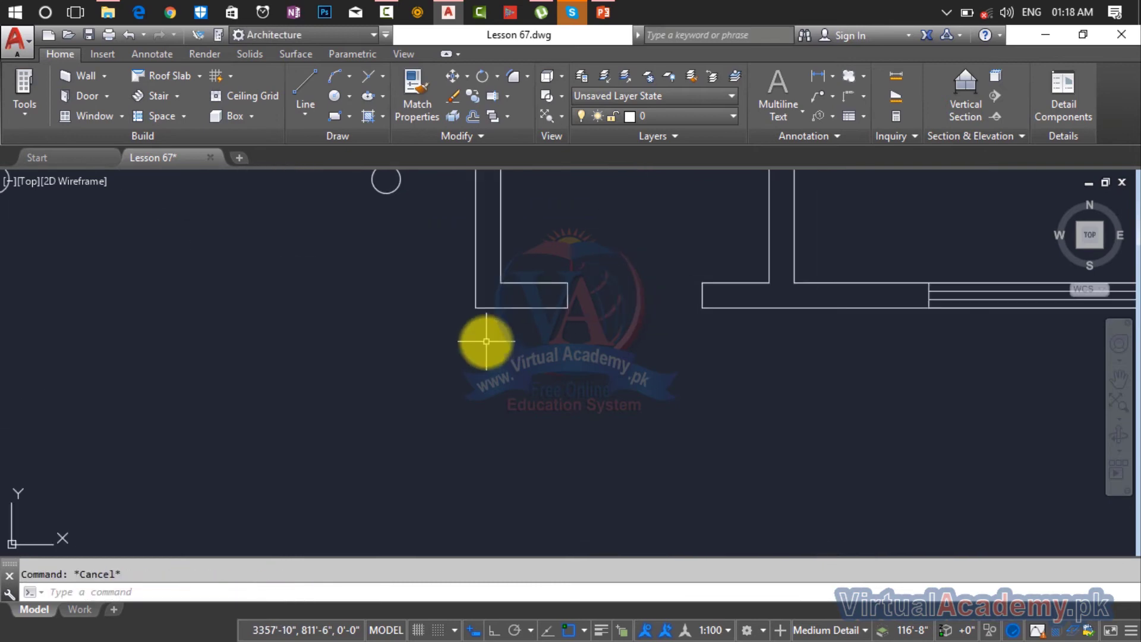
{"action": "type", "text": "xl"}
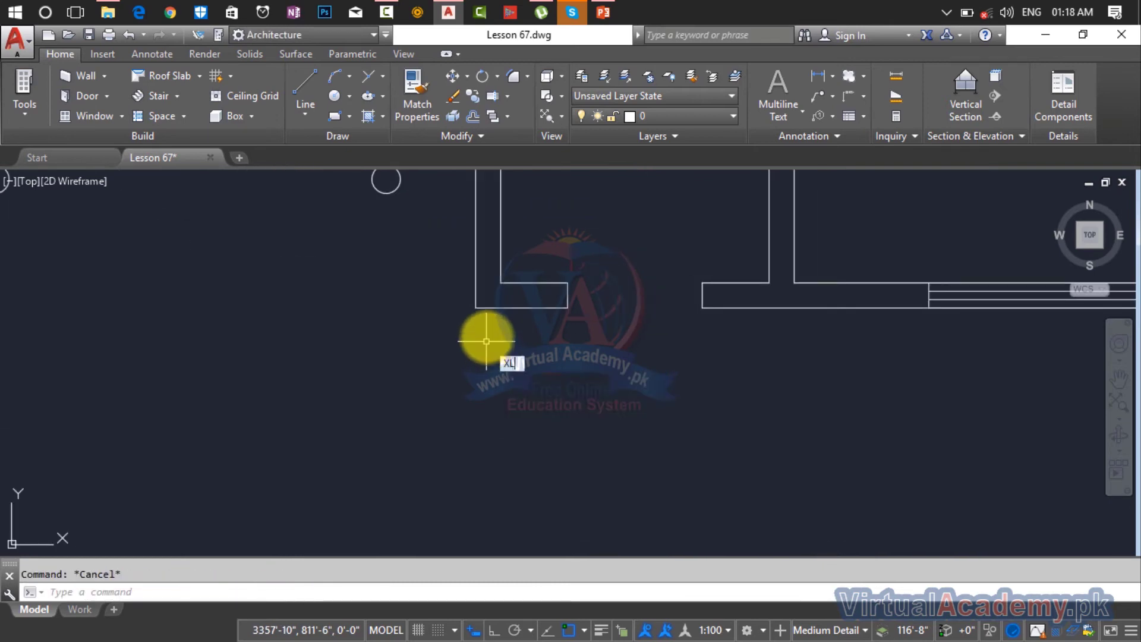
{"action": "key", "text": "Return"}
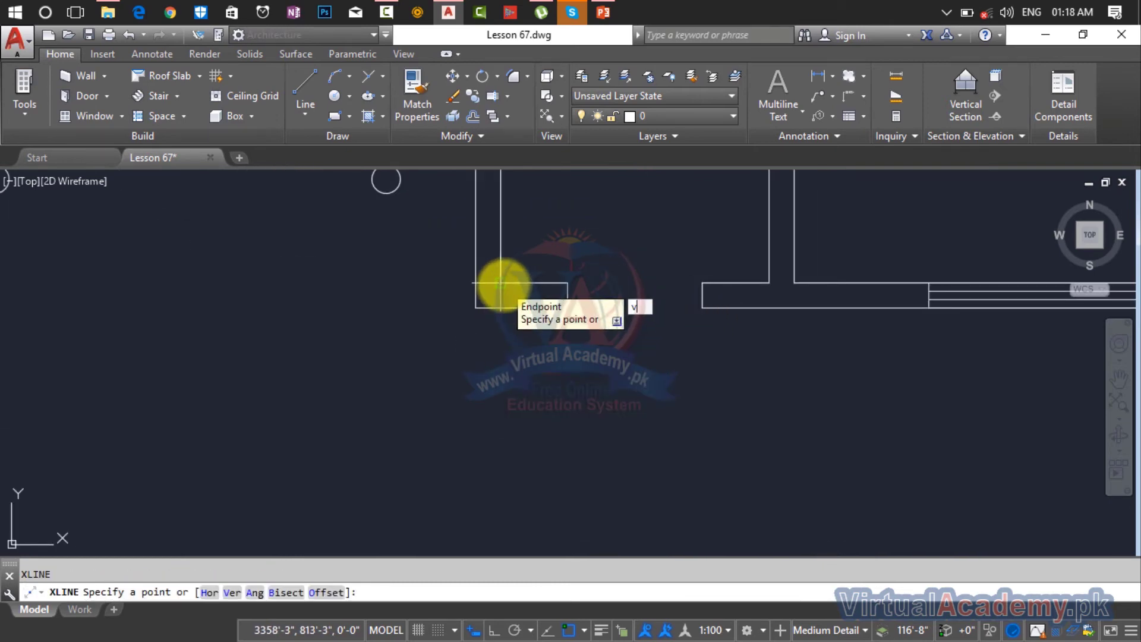
{"action": "type", "text": "v"}
{"action": "key", "text": "Return"}
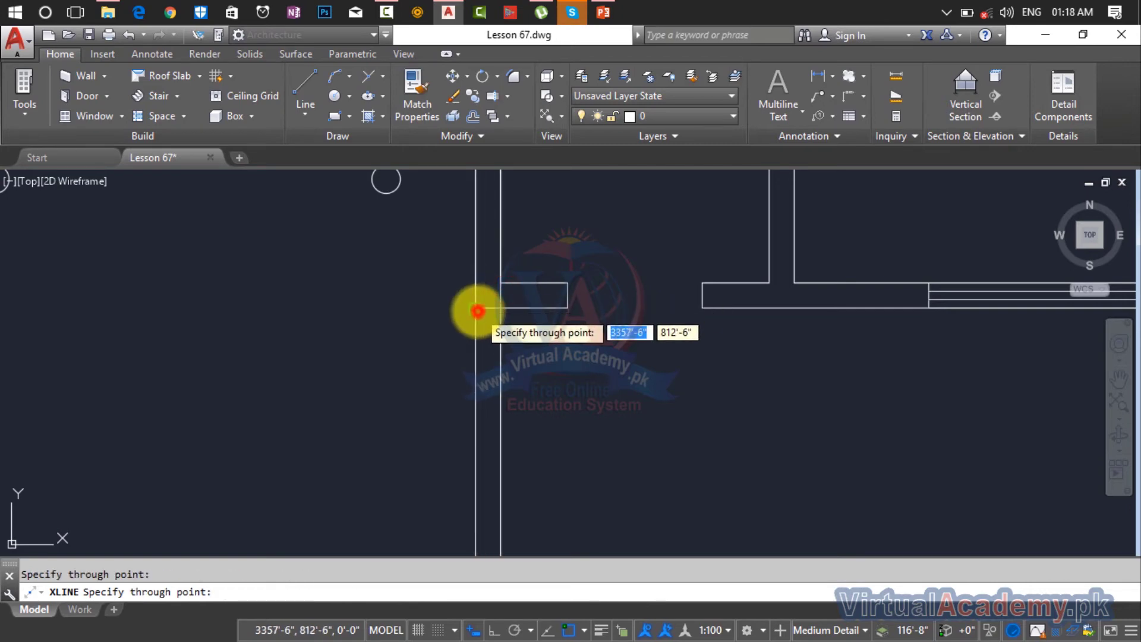
{"action": "scroll", "coordinate": [483, 321], "scroll_direction": "down", "scroll_amount": 3}
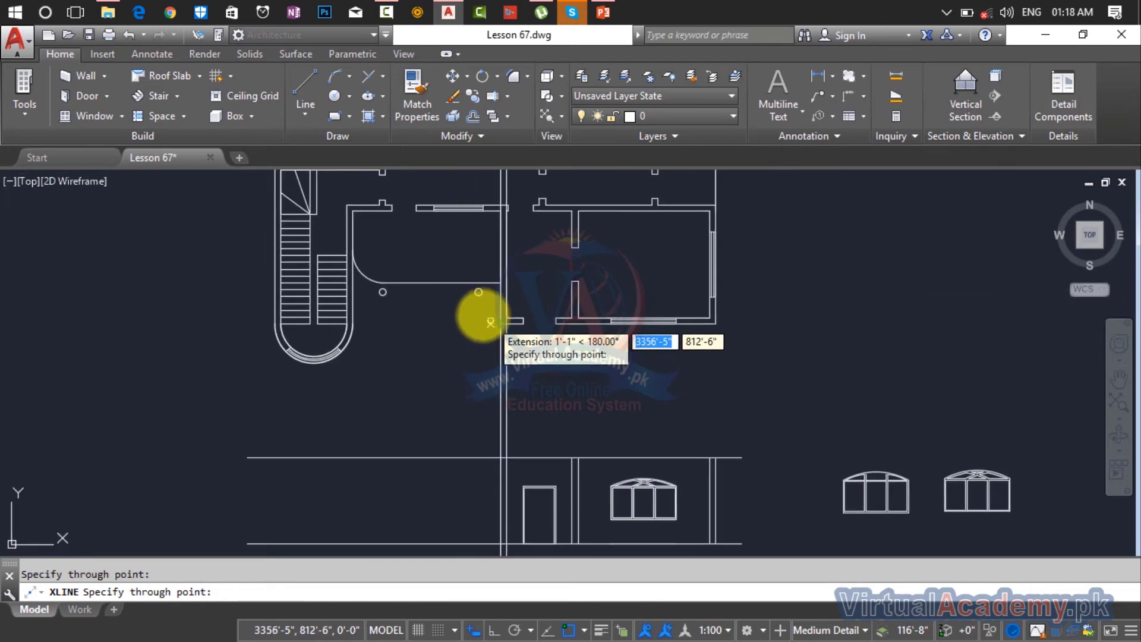
Place vertical construction lines through the outer and inner faces of the rounded stairwell's right wall
{"action": "scroll", "coordinate": [491, 322], "scroll_direction": "up", "scroll_amount": 5}
{"action": "scroll", "coordinate": [483, 311], "scroll_direction": "down", "scroll_amount": 4}
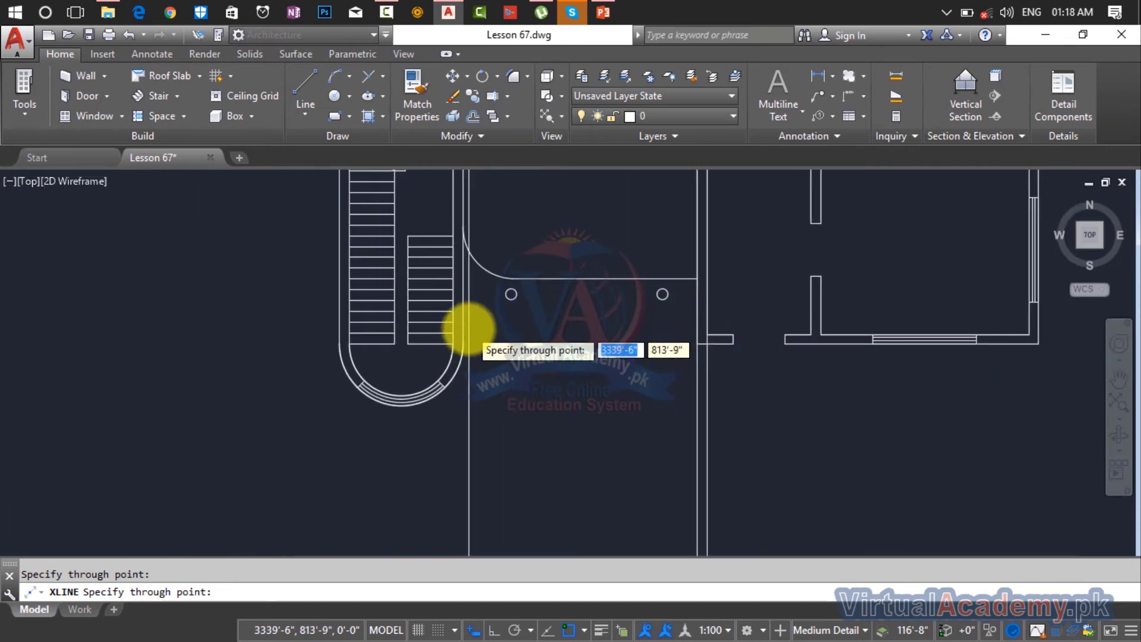
{"action": "scroll", "coordinate": [458, 333], "scroll_direction": "up", "scroll_amount": 5}
{"action": "scroll", "coordinate": [438, 389], "scroll_direction": "down", "scroll_amount": 4}
{"action": "scroll", "coordinate": [665, 400], "scroll_direction": "up", "scroll_amount": 2}
{"action": "scroll", "coordinate": [640, 400], "scroll_direction": "up", "scroll_amount": 4}
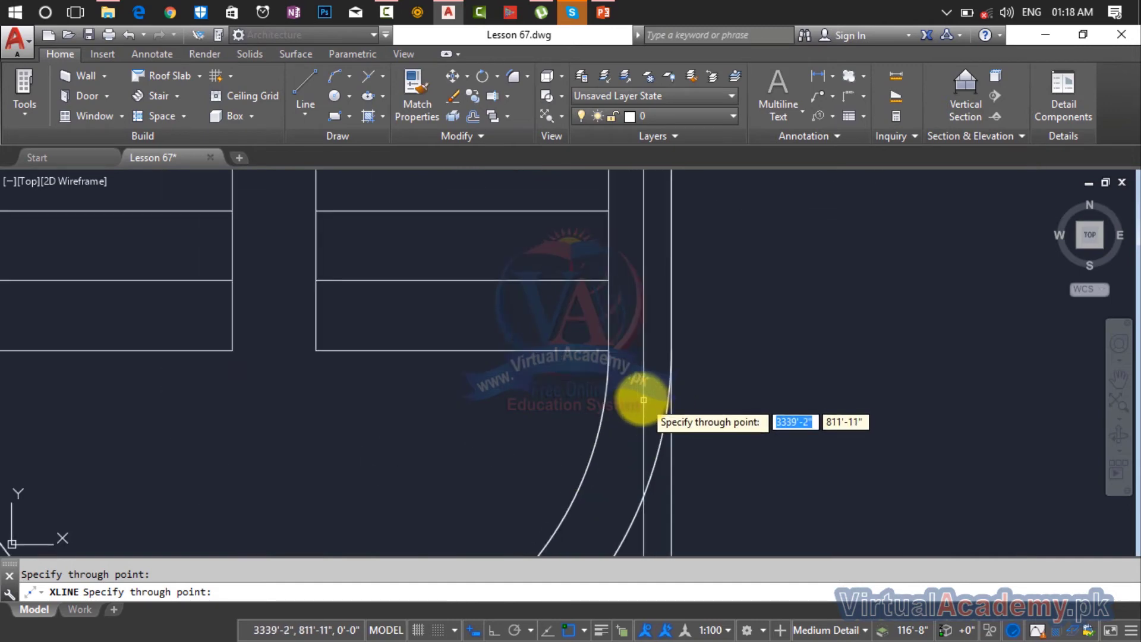
Place vertical construction lines through the inner and outer corners of the curved stair window's right end
{"action": "scroll", "coordinate": [586, 375], "scroll_direction": "down", "scroll_amount": 4}
{"action": "middle_click_drag", "start_coordinate": [590, 376], "coordinate": [713, 387]}
{"action": "scroll", "coordinate": [642, 419], "scroll_direction": "up", "scroll_amount": 4}
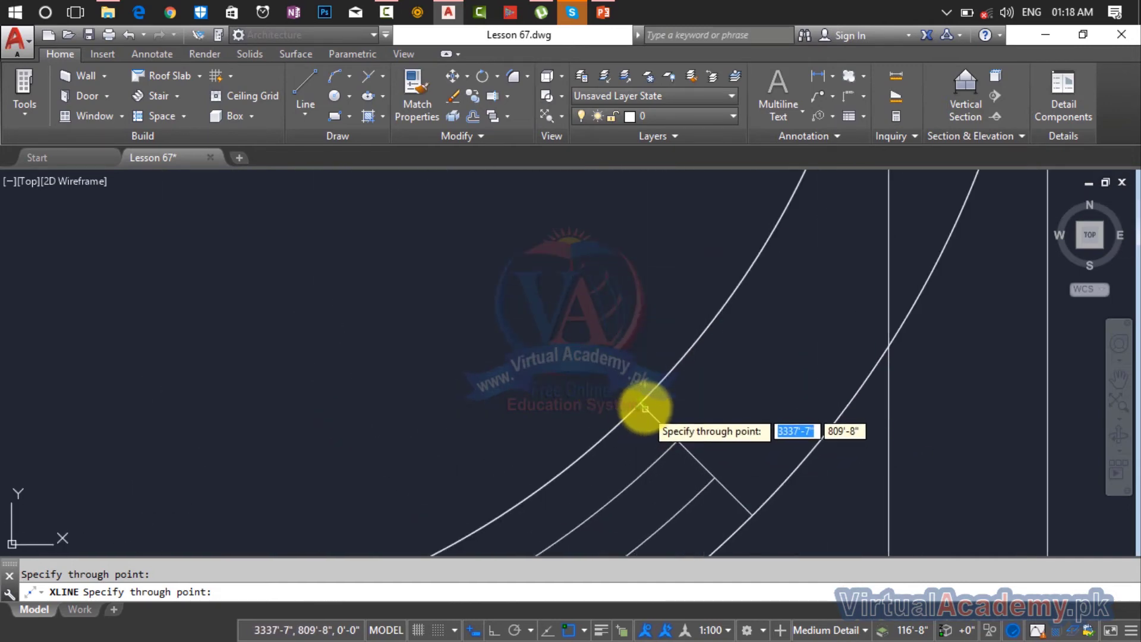
{"action": "left_click", "coordinate": [642, 403]}
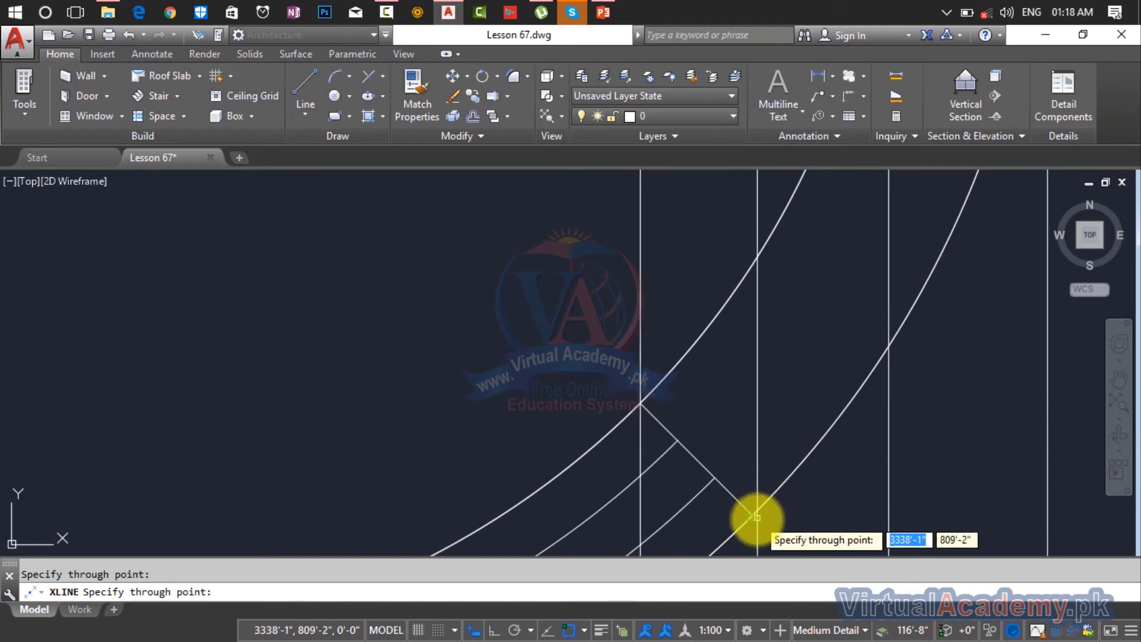
Place vertical construction lines through the outer corner of the curved window's left end and the stairwell's left outer face
{"action": "scroll", "coordinate": [748, 517], "scroll_direction": "down", "scroll_amount": 3}
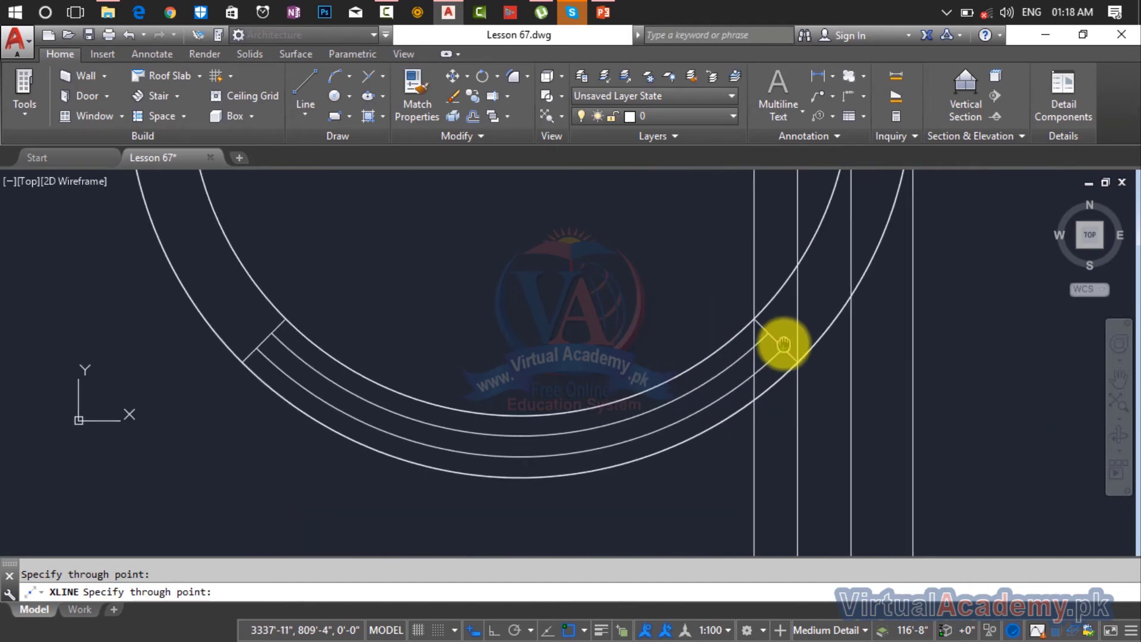
{"action": "scroll", "coordinate": [293, 369], "scroll_direction": "down", "scroll_amount": 2}
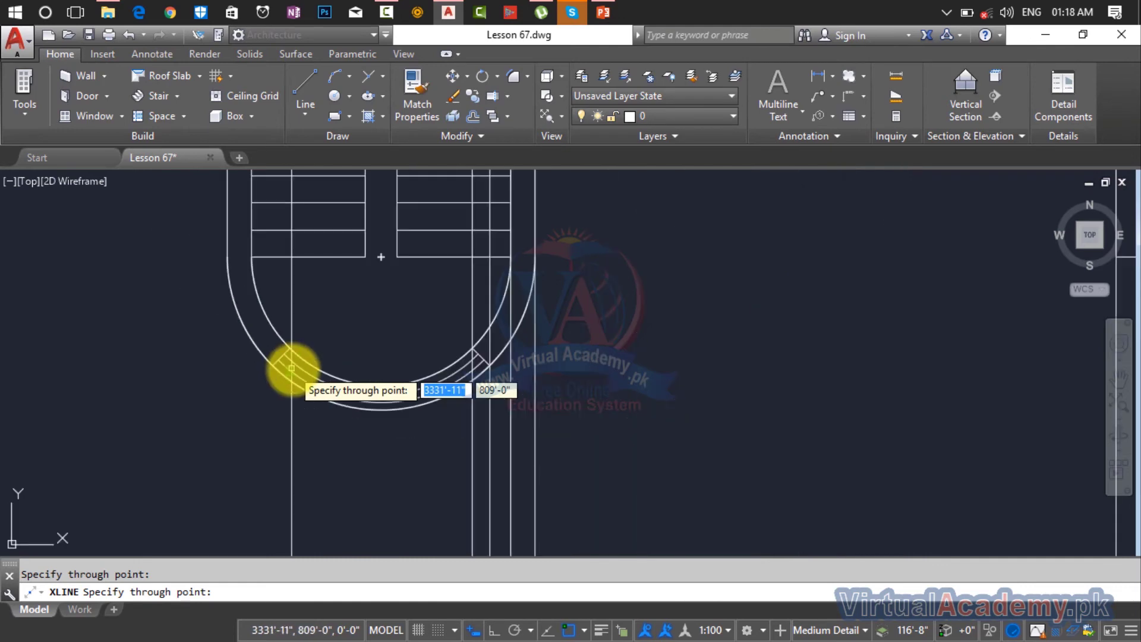
{"action": "middle_click_drag", "start_coordinate": [293, 369], "coordinate": [483, 403]}
{"action": "scroll", "coordinate": [482, 403], "scroll_direction": "up", "scroll_amount": 1}
{"action": "scroll", "coordinate": [452, 395], "scroll_direction": "up", "scroll_amount": 3}
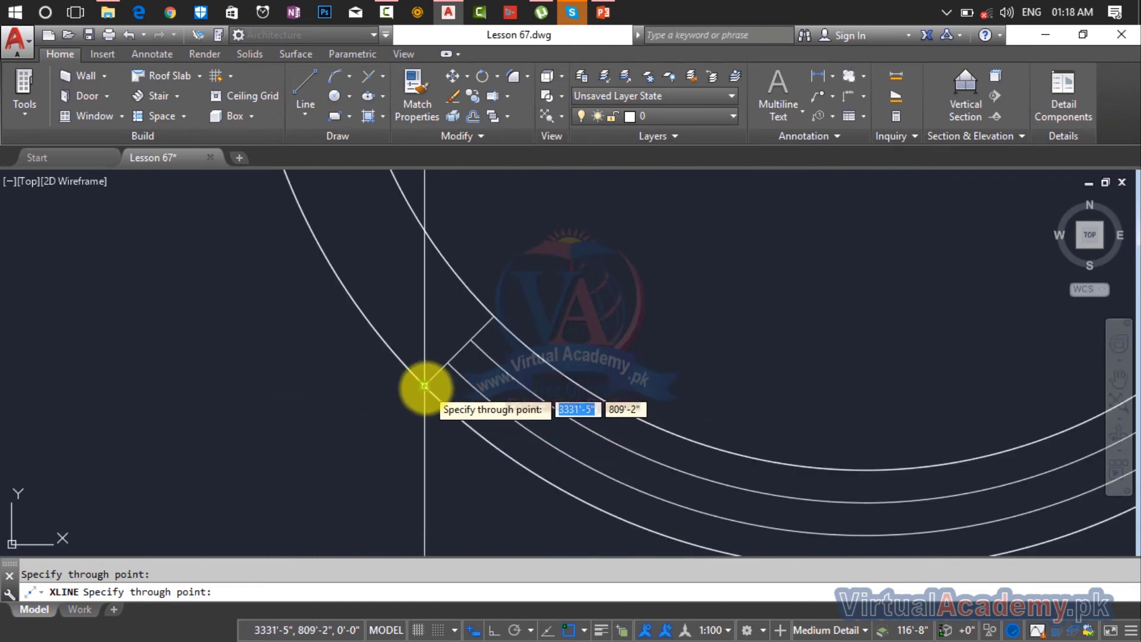
{"action": "scroll", "coordinate": [374, 376], "scroll_direction": "down", "scroll_amount": 2}
{"action": "scroll", "coordinate": [688, 519], "scroll_direction": "up", "scroll_amount": 2}
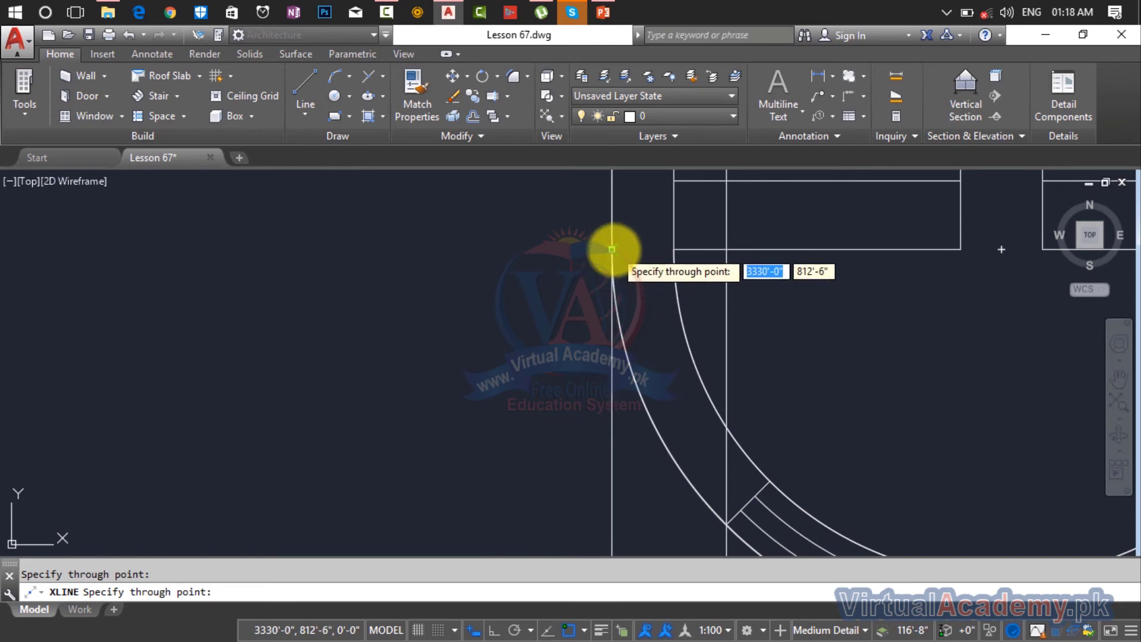
{"action": "left_click", "coordinate": [612, 249]}
{"action": "key", "text": "Escape"}
{"action": "key", "text": "Escape"}
Erase the construction line through the inner corner of the curved stair window's right end
{"action": "scroll", "coordinate": [743, 409], "scroll_direction": "down", "scroll_amount": 4}
{"action": "middle_click_drag", "start_coordinate": [761, 435], "coordinate": [559, 378]}
{"action": "scroll", "coordinate": [584, 380], "scroll_direction": "up", "scroll_amount": 5}
{"action": "scroll", "coordinate": [418, 319], "scroll_direction": "up", "scroll_amount": 3}
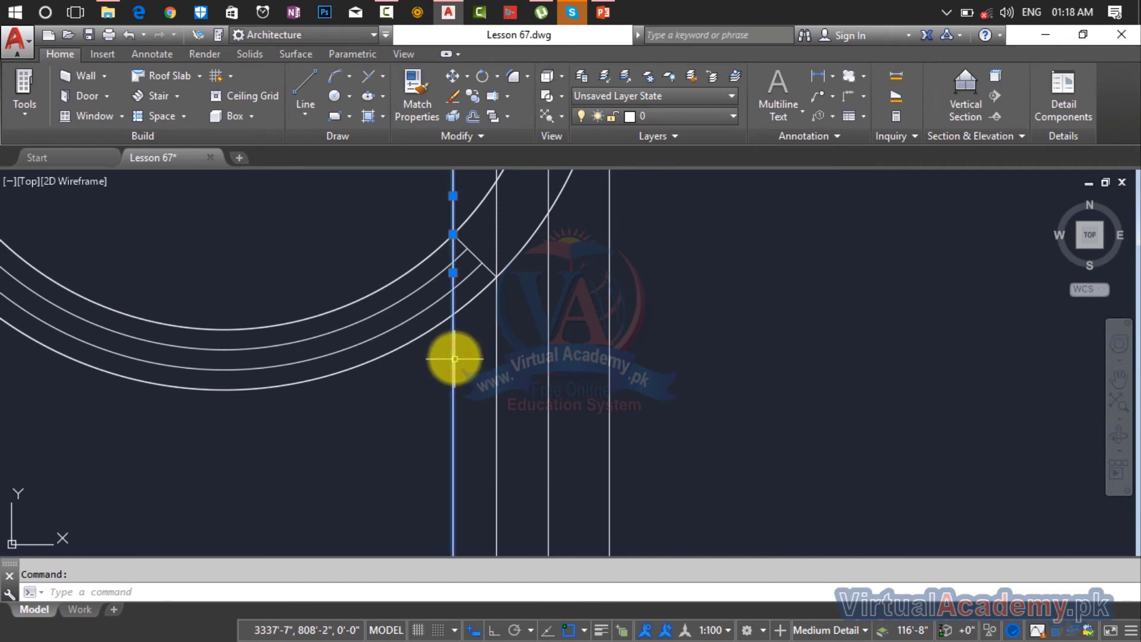
{"action": "scroll", "coordinate": [455, 357], "scroll_direction": "down", "scroll_amount": 5}
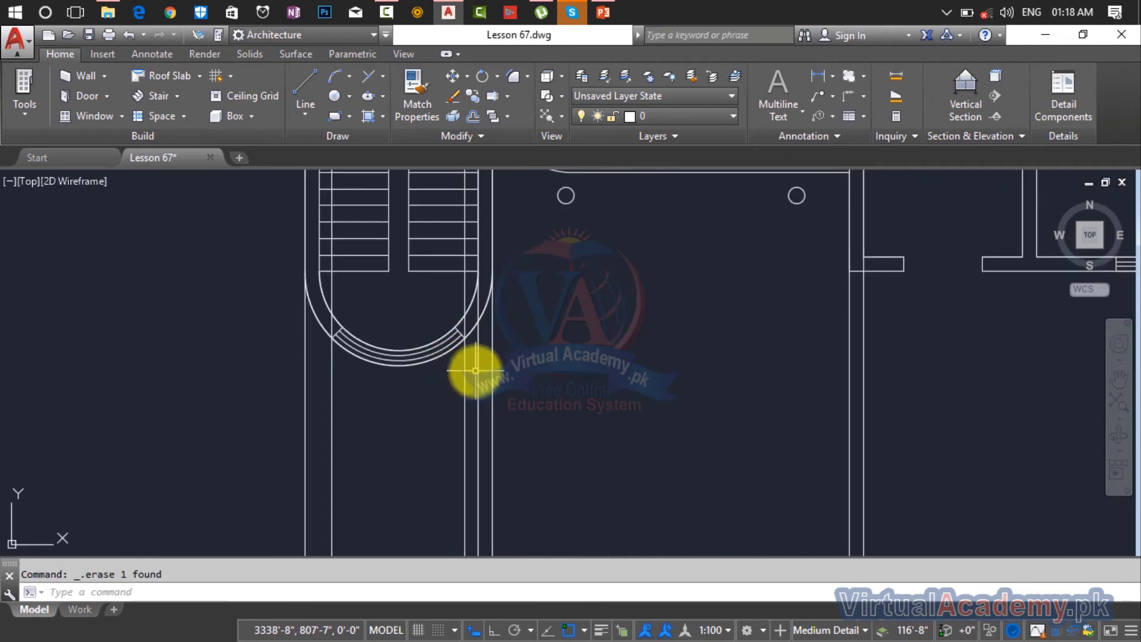
Erase the vertical construction line through the inner face of the stairwell's right wall
{"action": "scroll", "coordinate": [510, 374], "scroll_direction": "down", "scroll_amount": 4}
{"action": "middle_click_drag", "start_coordinate": [505, 369], "coordinate": [522, 280]}
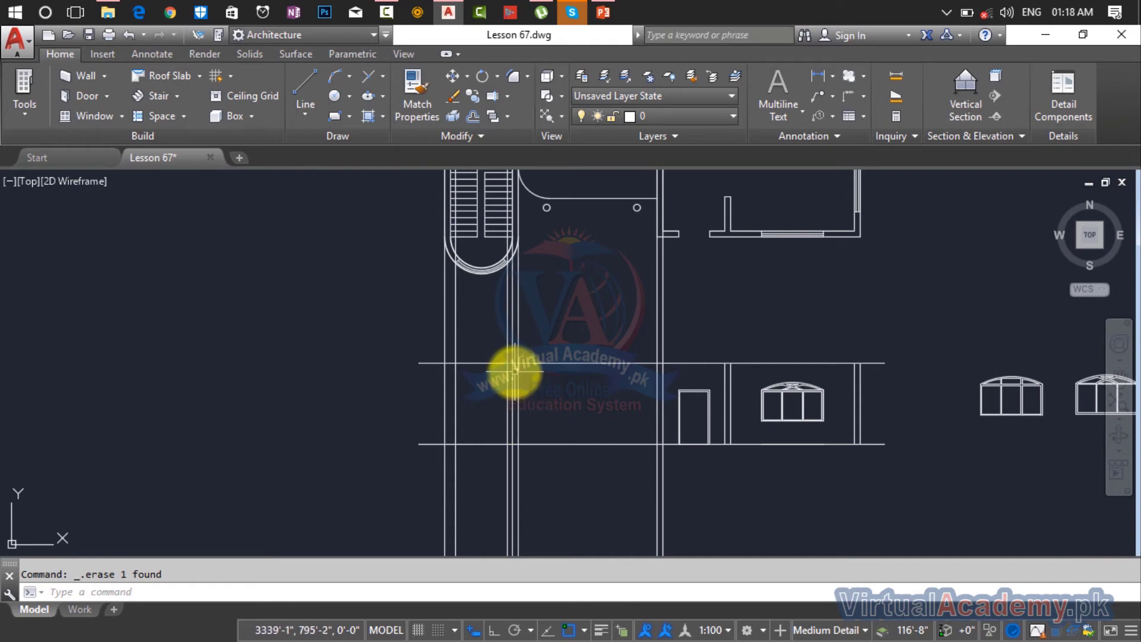
{"action": "scroll", "coordinate": [514, 370], "scroll_direction": "up", "scroll_amount": 5}
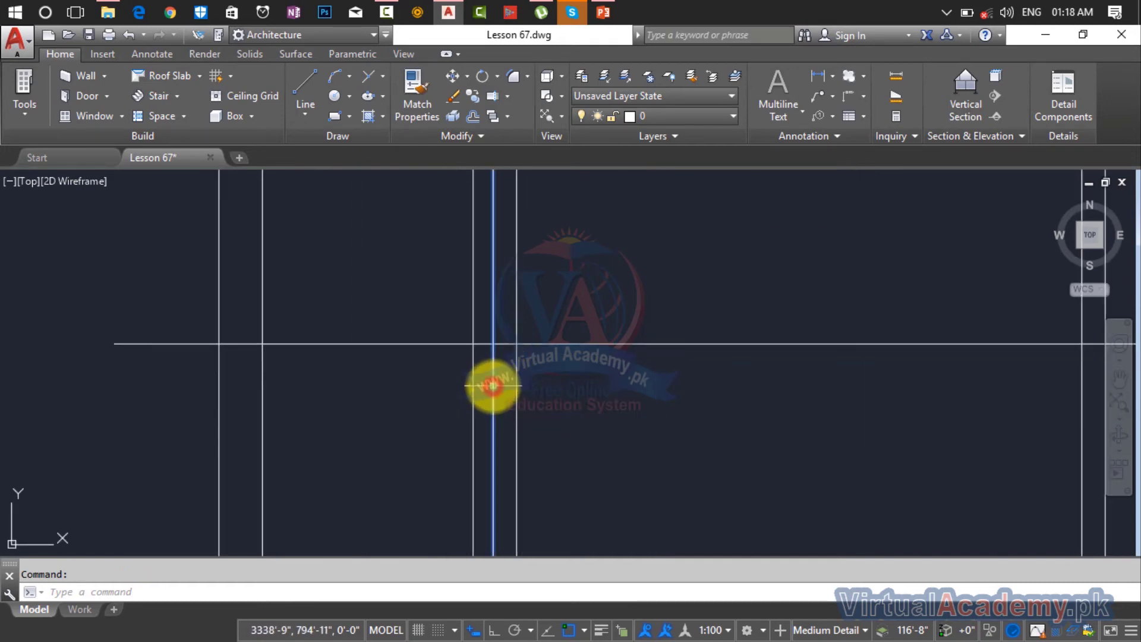
{"action": "key", "text": "Delete"}
Place vertical construction lines through the inner faces of the stairwell's left and right walls, at the ends of the lowest stair treads
{"action": "scroll", "coordinate": [522, 365], "scroll_direction": "down", "scroll_amount": 1}
{"action": "middle_click_drag", "start_coordinate": [522, 365], "coordinate": [554, 627]}
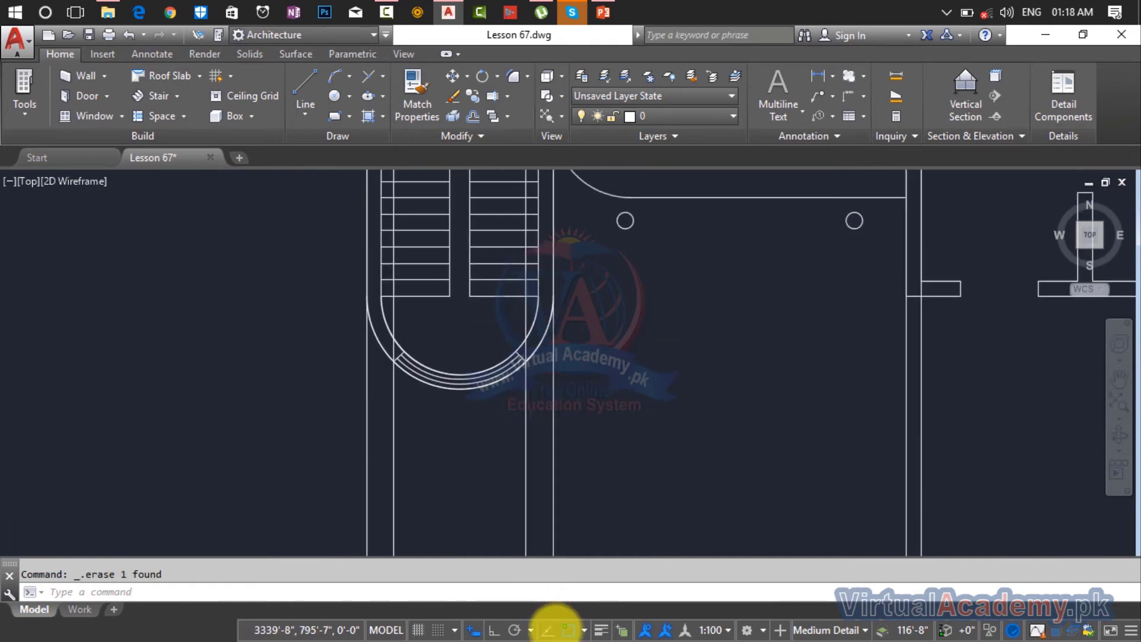
{"action": "scroll", "coordinate": [539, 287], "scroll_direction": "down", "scroll_amount": 2}
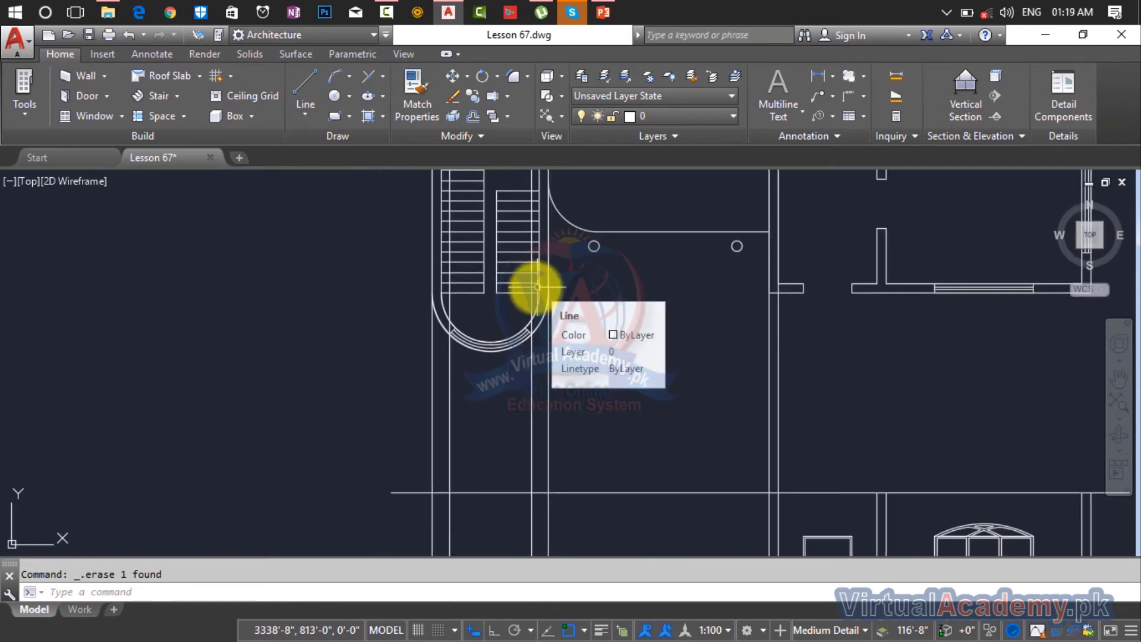
{"action": "scroll", "coordinate": [428, 297], "scroll_direction": "up", "scroll_amount": 6}
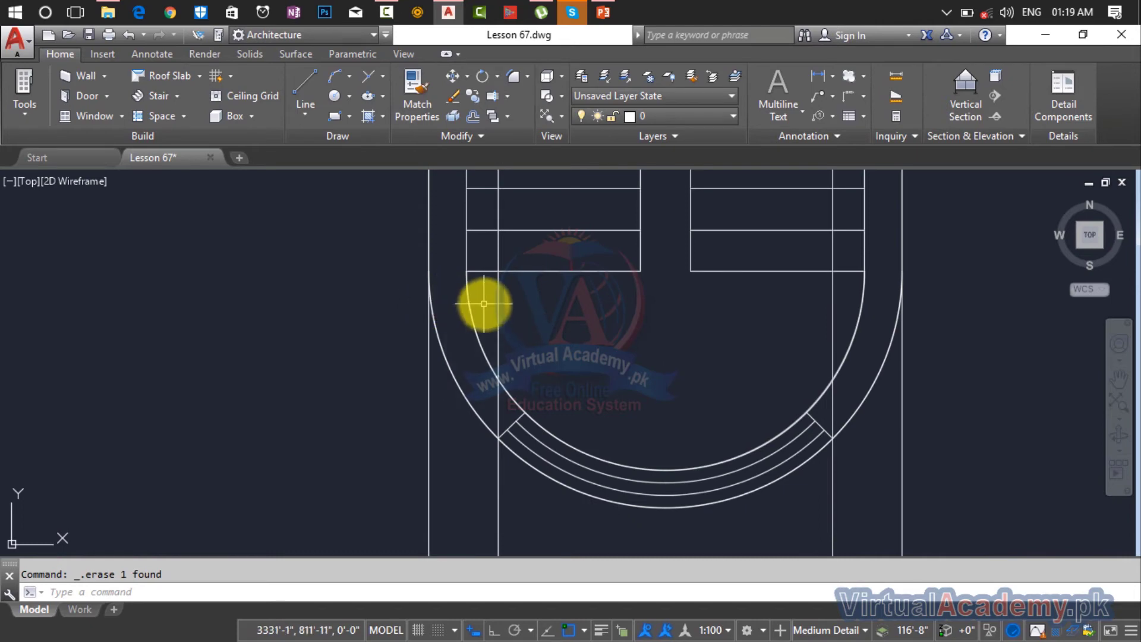
{"action": "left_click", "coordinate": [495, 302]}
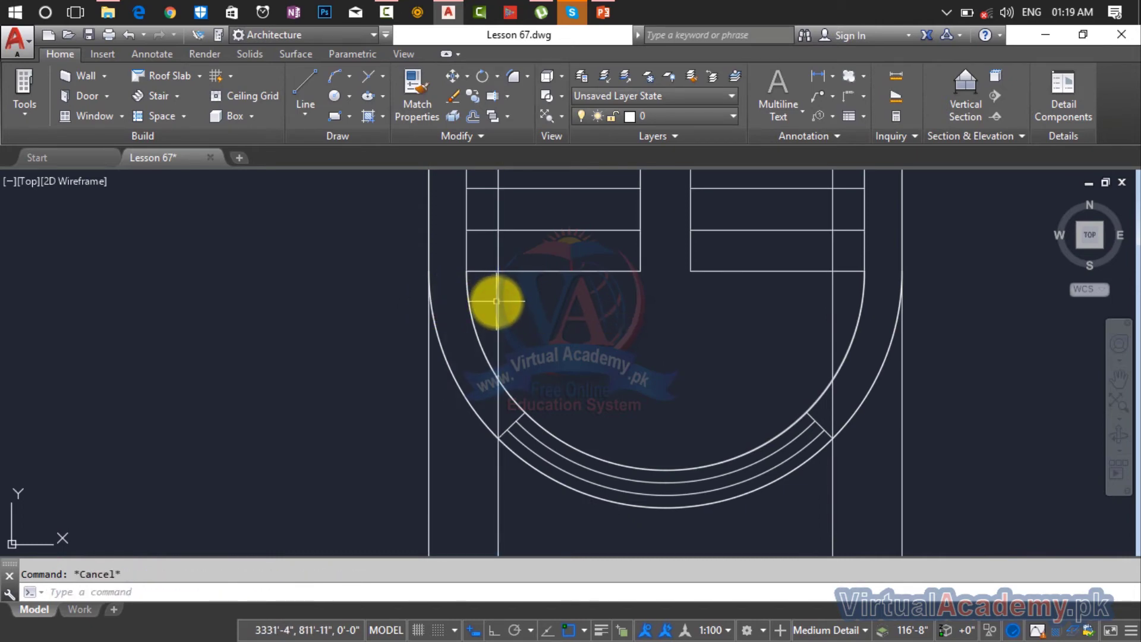
{"action": "type", "text": "c"}
{"action": "key", "text": "Escape"}
{"action": "type", "text": "xl"}
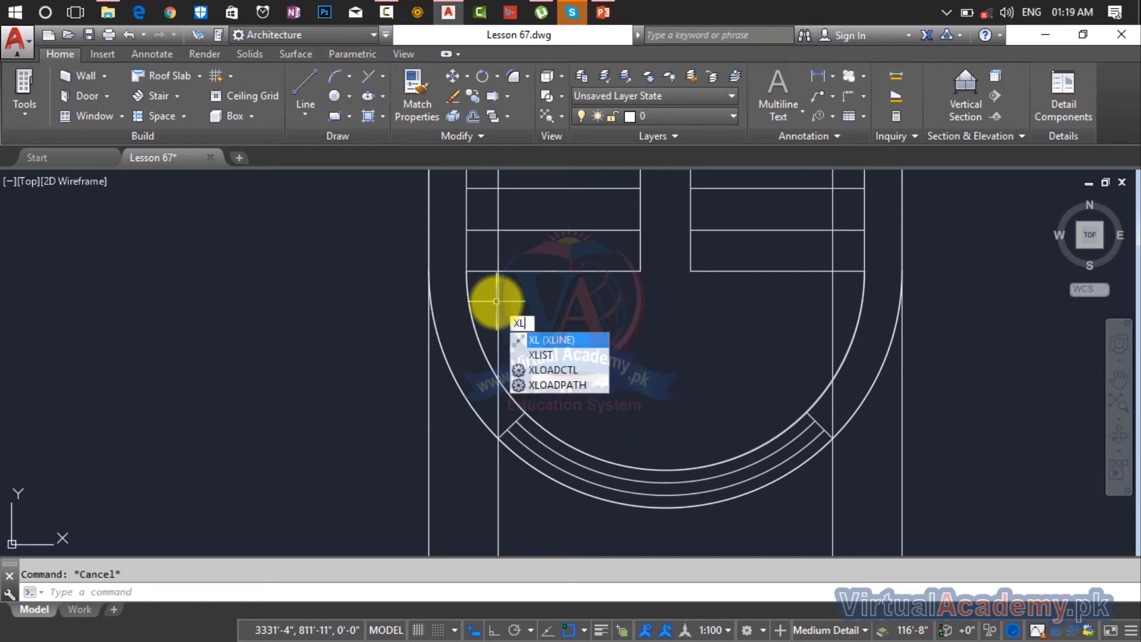
{"action": "key", "text": "Return"}
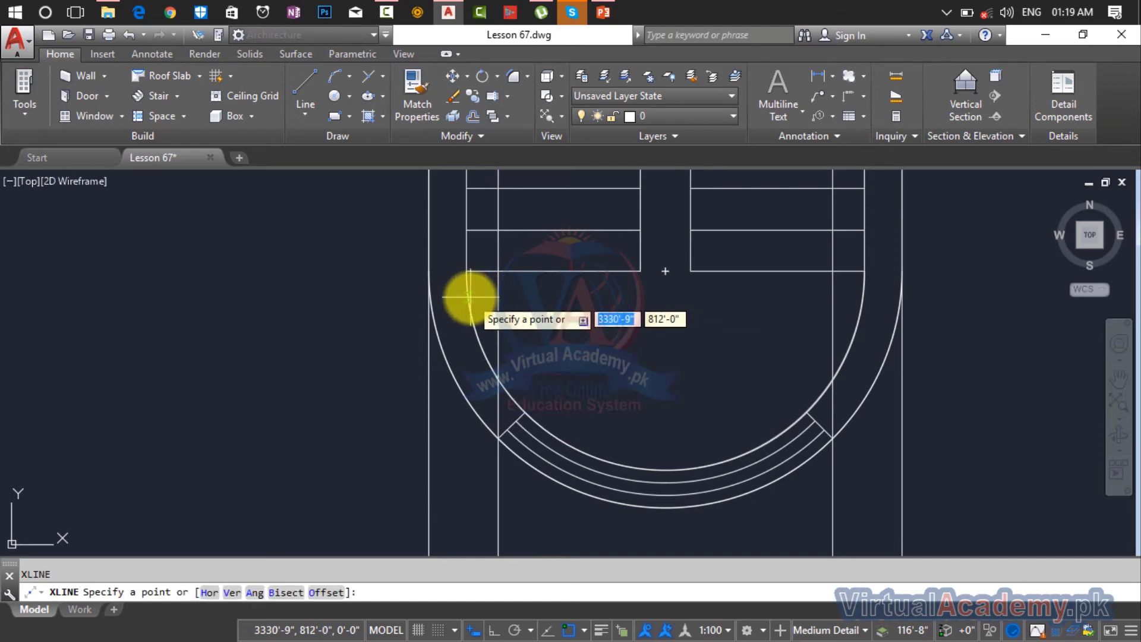
{"action": "key", "text": "Return"}
{"action": "left_click", "coordinate": [469, 274]}
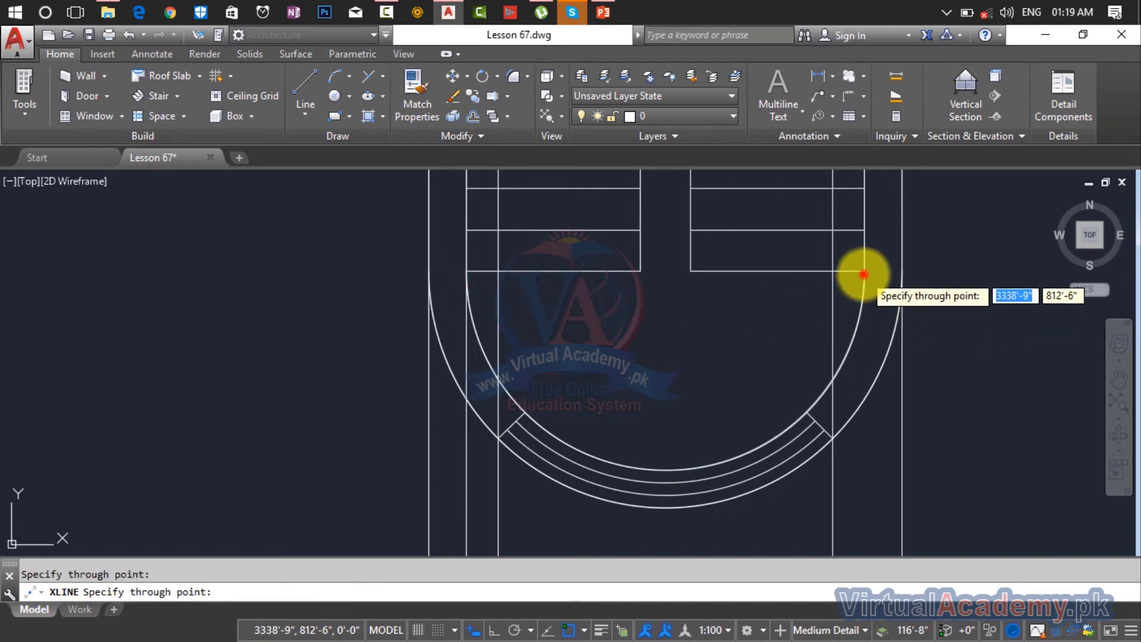
{"action": "key", "text": "Escape"}
Try to trim the vertical construction lines between the plan and the elevation, below the ground line and above the plan
{"action": "scroll", "coordinate": [868, 419], "scroll_direction": "down", "scroll_amount": 6}
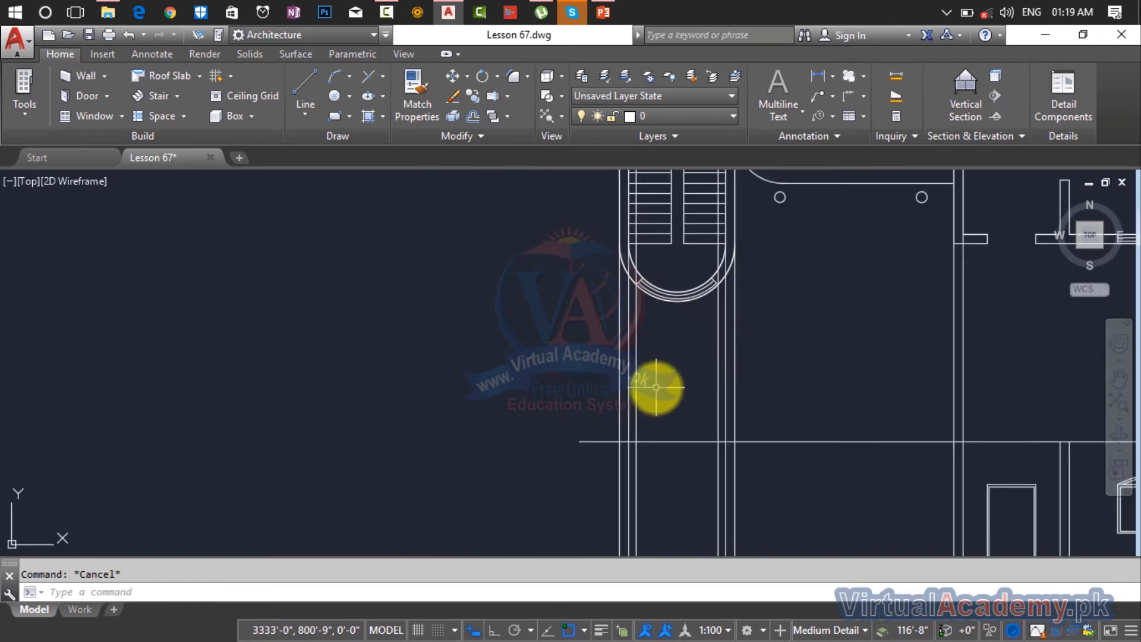
{"action": "scroll", "coordinate": [612, 394], "scroll_direction": "down", "scroll_amount": 3}
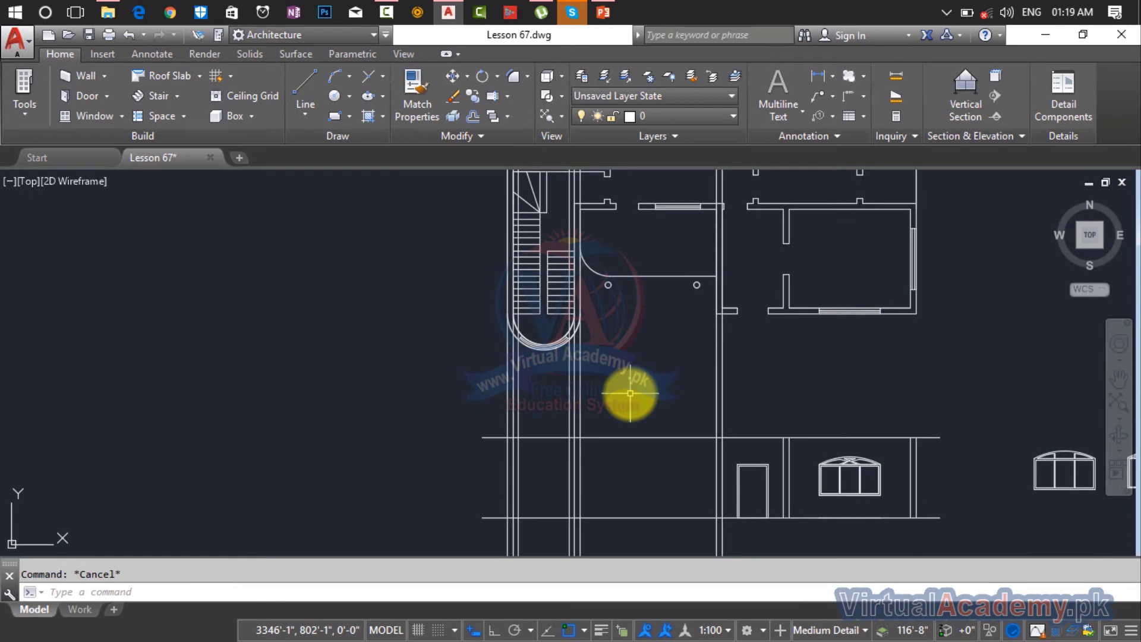
{"action": "type", "text": "tr"}
{"action": "key", "text": "Return"}
{"action": "left_click", "coordinate": [852, 376]}
{"action": "left_click", "coordinate": [683, 402]}
{"action": "left_click", "coordinate": [591, 379]}
{"action": "left_click", "coordinate": [448, 402]}
{"action": "middle_click_drag", "start_coordinate": [603, 529], "coordinate": [623, 356]}
{"action": "left_click", "coordinate": [632, 400]}
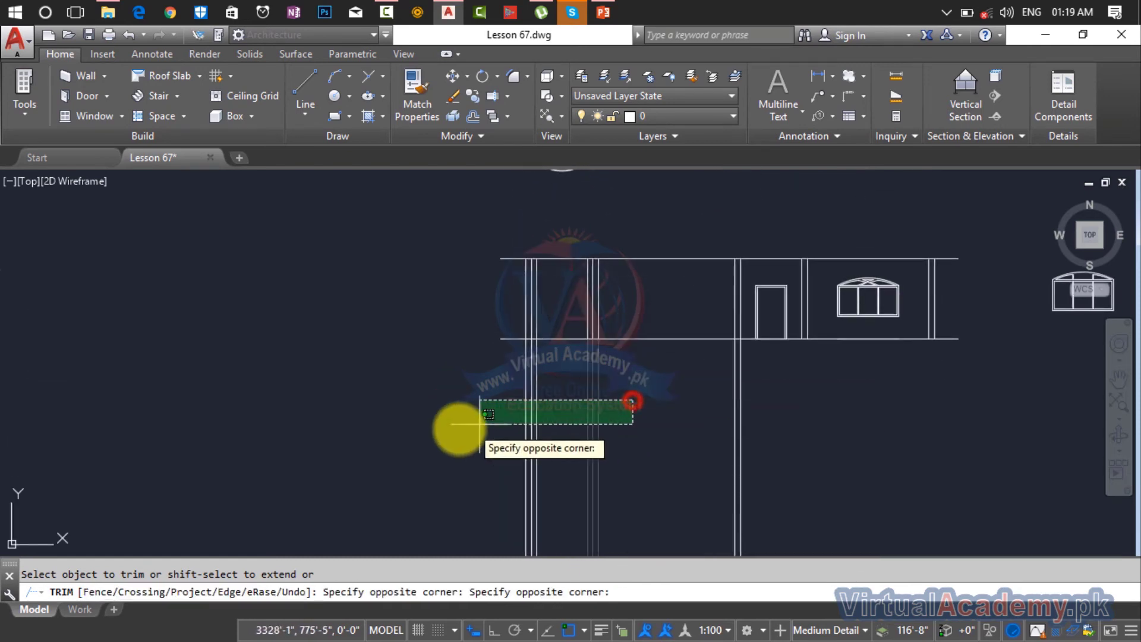
{"action": "left_click", "coordinate": [459, 429]}
{"action": "left_click", "coordinate": [814, 427]}
{"action": "left_click", "coordinate": [683, 458]}
{"action": "scroll", "coordinate": [694, 469], "scroll_direction": "down", "scroll_amount": 3}
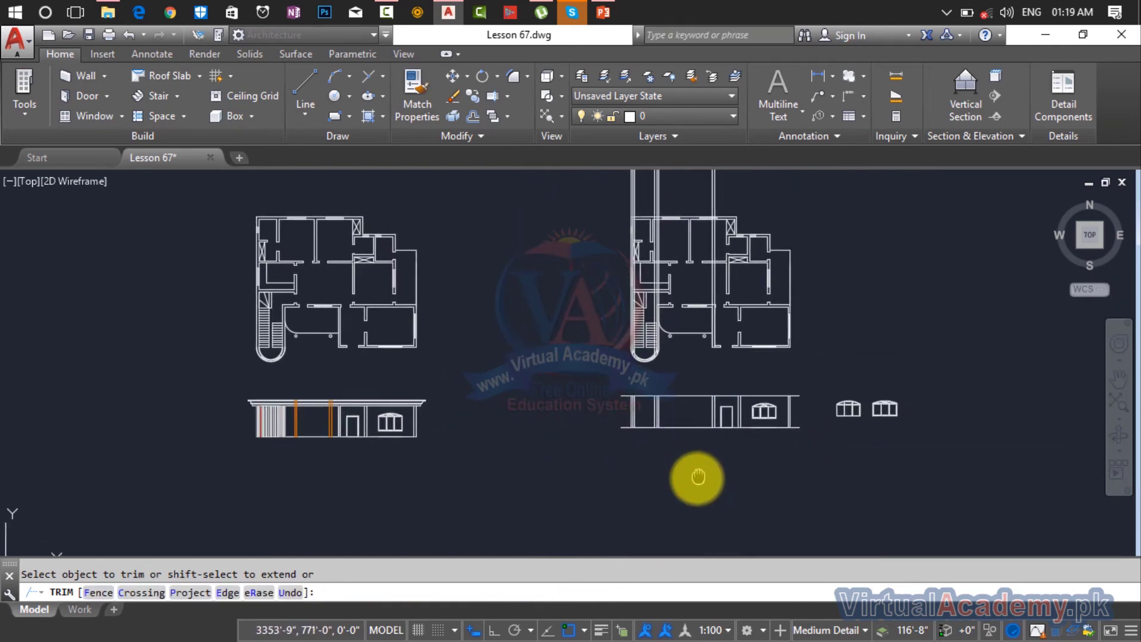
{"action": "middle_click_drag", "start_coordinate": [771, 209], "coordinate": [770, 353]}
{"action": "left_click", "coordinate": [784, 260]}
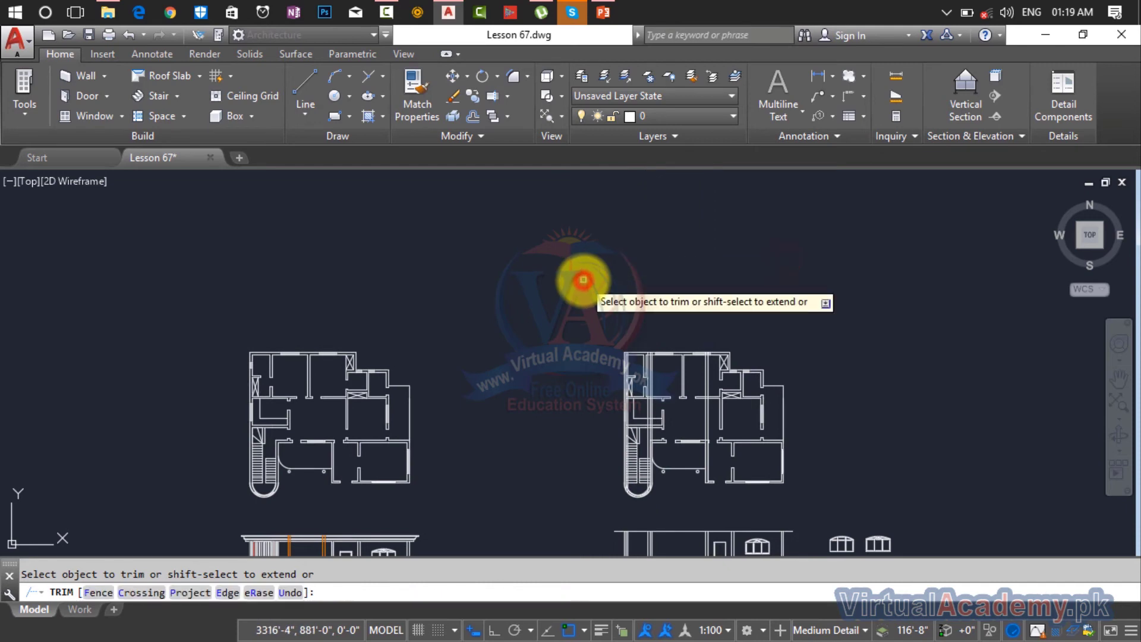
{"action": "key", "text": "Escape"}
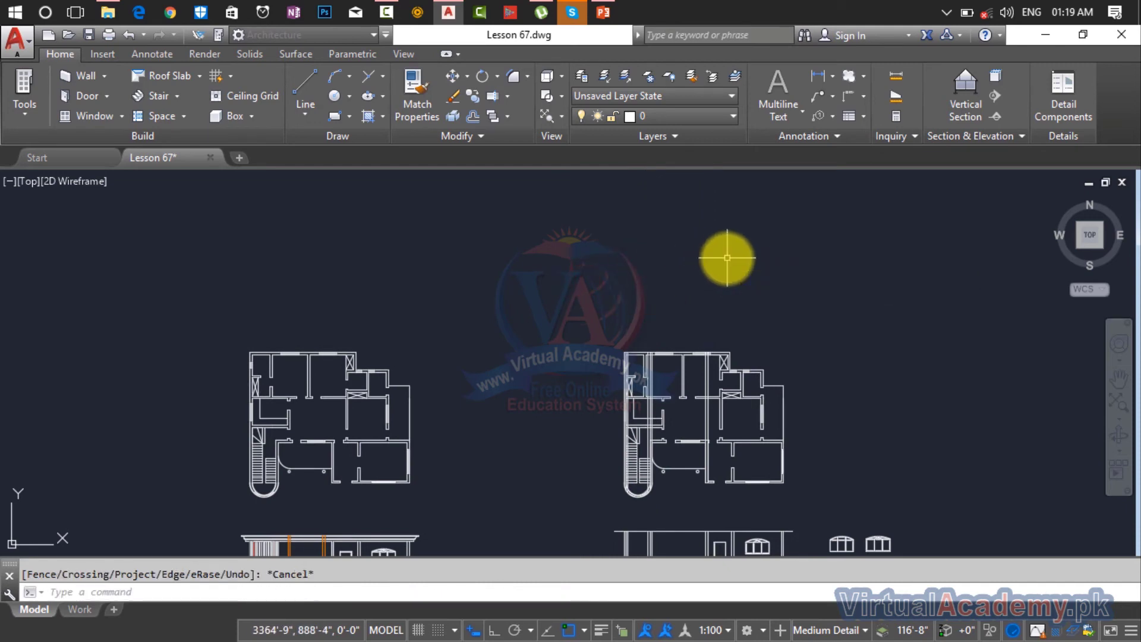
{"action": "scroll", "coordinate": [725, 258], "scroll_direction": "up", "scroll_amount": 5}
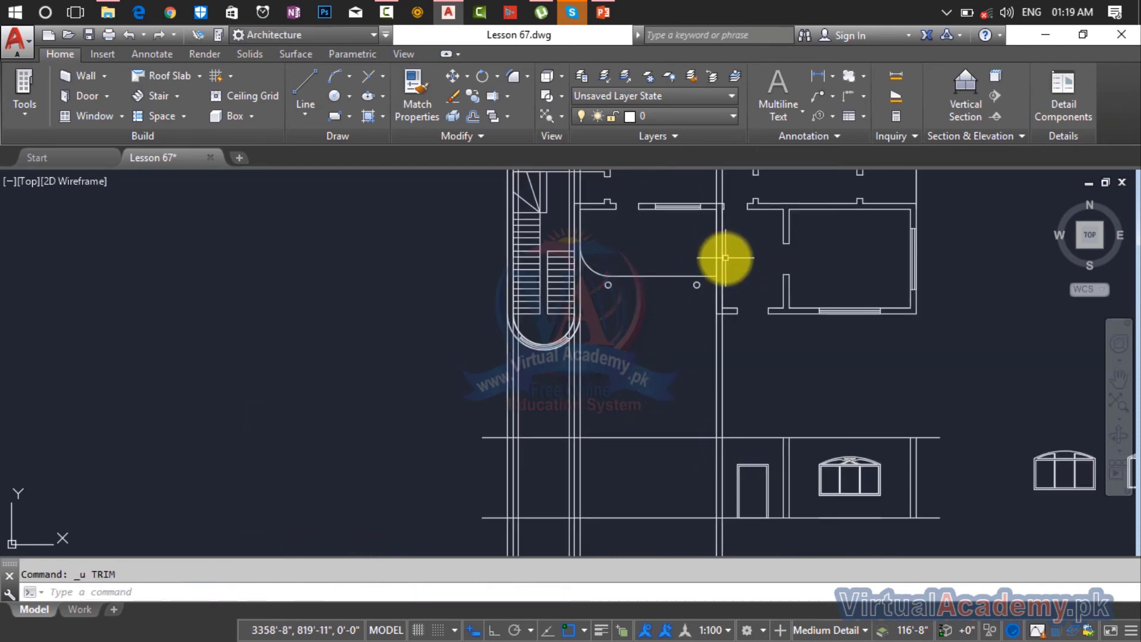
Trim the vertical construction lines between the copied floor plan and the top line of the elevation
{"action": "scroll", "coordinate": [725, 258], "scroll_direction": "down", "scroll_amount": 5}
{"action": "middle_click_drag", "start_coordinate": [726, 255], "coordinate": [700, 407]}
{"action": "scroll", "coordinate": [700, 463], "scroll_direction": "up", "scroll_amount": 2}
{"action": "middle_click_drag", "start_coordinate": [699, 453], "coordinate": [693, 356]}
{"action": "key", "text": "Return"}
{"action": "key", "text": "Return"}
{"action": "left_click", "coordinate": [704, 312]}
{"action": "left_click", "coordinate": [540, 329]}
{"action": "middle_click_drag", "start_coordinate": [654, 321], "coordinate": [657, 509]}
{"action": "key", "text": "Escape"}
Erase the leftover pieces of the construction lines running through and above the copied floor plan
{"action": "left_click", "coordinate": [766, 298]}
{"action": "left_click", "coordinate": [562, 323]}
{"action": "key", "text": "Delete"}
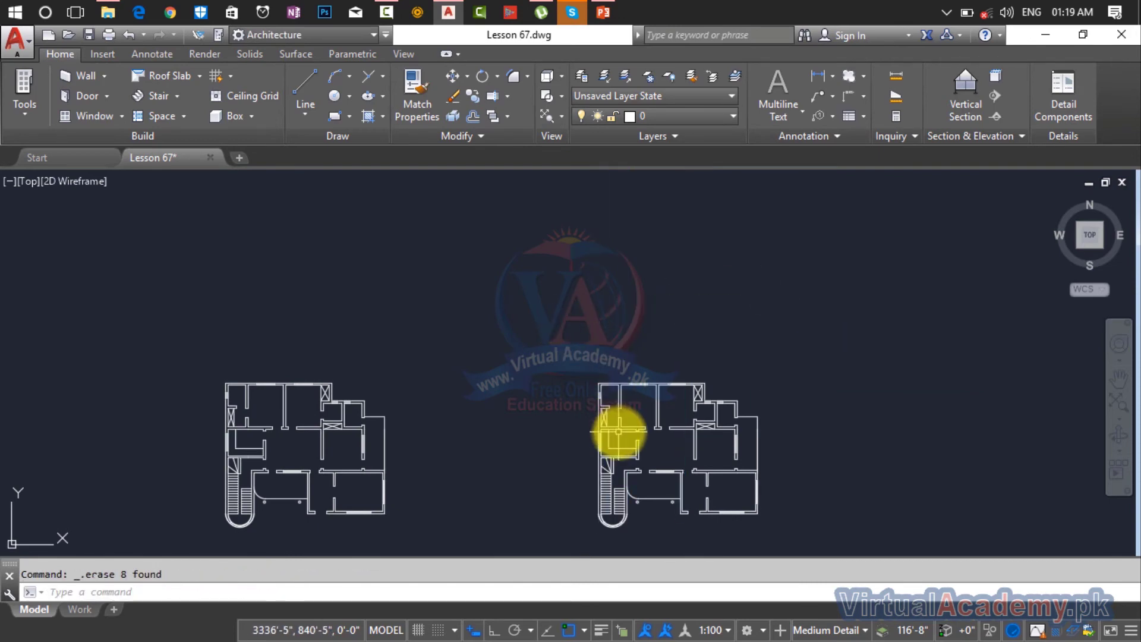
Trim the vertical construction lines below the elevation's ground line
{"action": "middle_click_drag", "start_coordinate": [616, 433], "coordinate": [604, 211]}
{"action": "scroll", "coordinate": [631, 383], "scroll_direction": "up", "scroll_amount": 2}
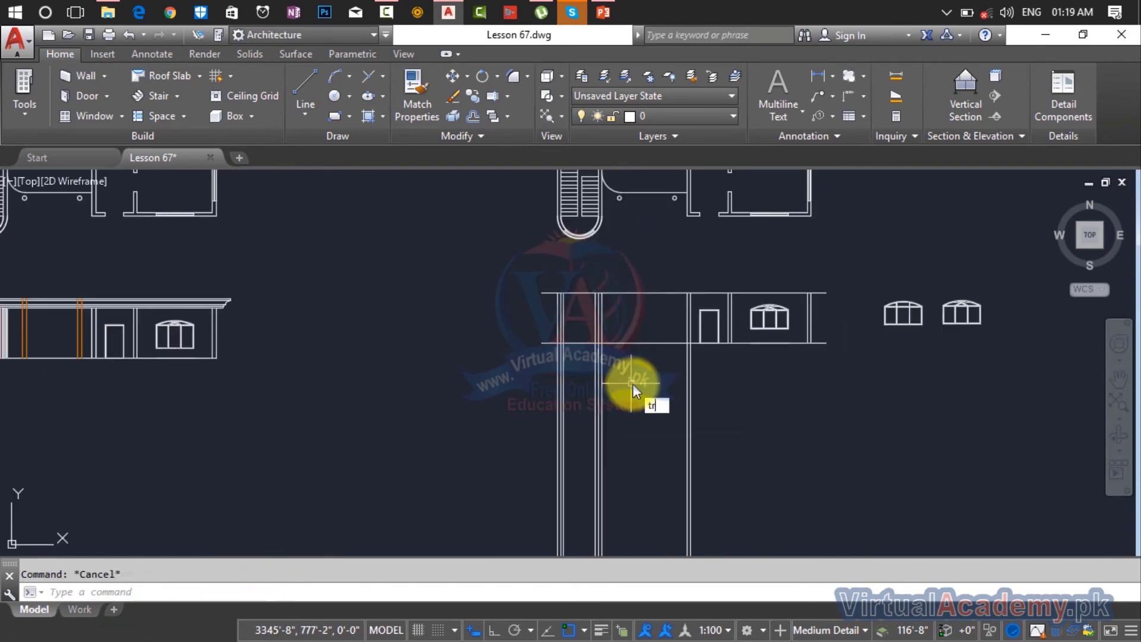
{"action": "key", "text": "Return"}
{"action": "left_click", "coordinate": [739, 395]}
{"action": "left_click", "coordinate": [504, 445]}
{"action": "scroll", "coordinate": [581, 428], "scroll_direction": "down", "scroll_amount": 2}
{"action": "scroll", "coordinate": [573, 338], "scroll_direction": "up", "scroll_amount": 6}
{"action": "middle_click_drag", "start_coordinate": [573, 346], "coordinate": [573, 231]}
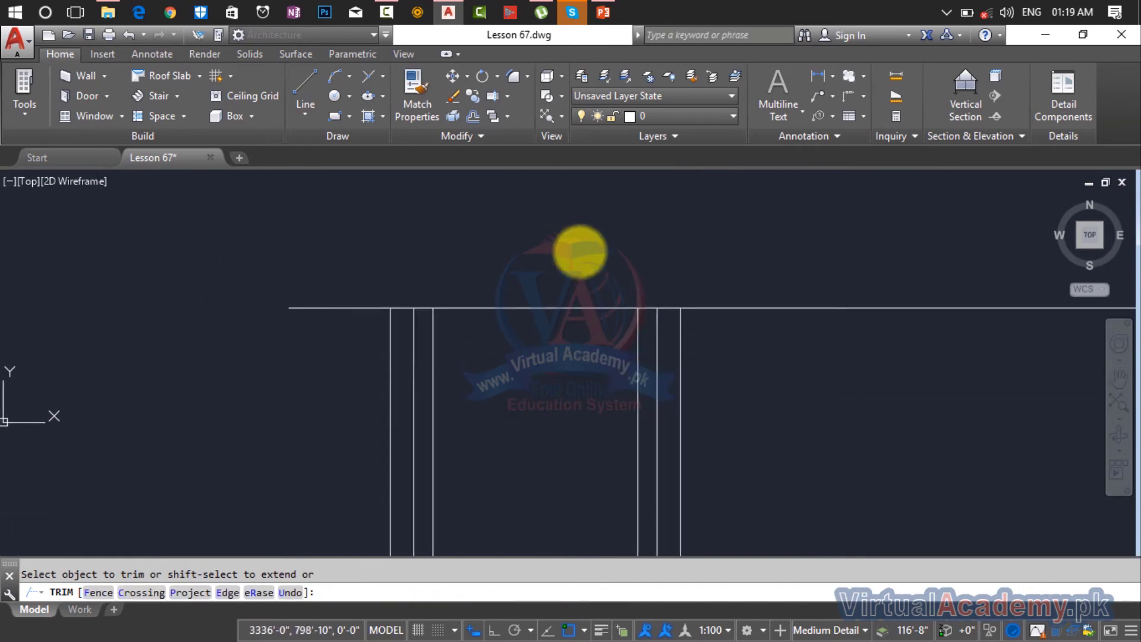
{"action": "key", "text": "Escape"}
Set the current drawing colour to dark red, index colour 12
{"action": "scroll", "coordinate": [615, 353], "scroll_direction": "down", "scroll_amount": 2}
{"action": "scroll", "coordinate": [579, 319], "scroll_direction": "up", "scroll_amount": 3}
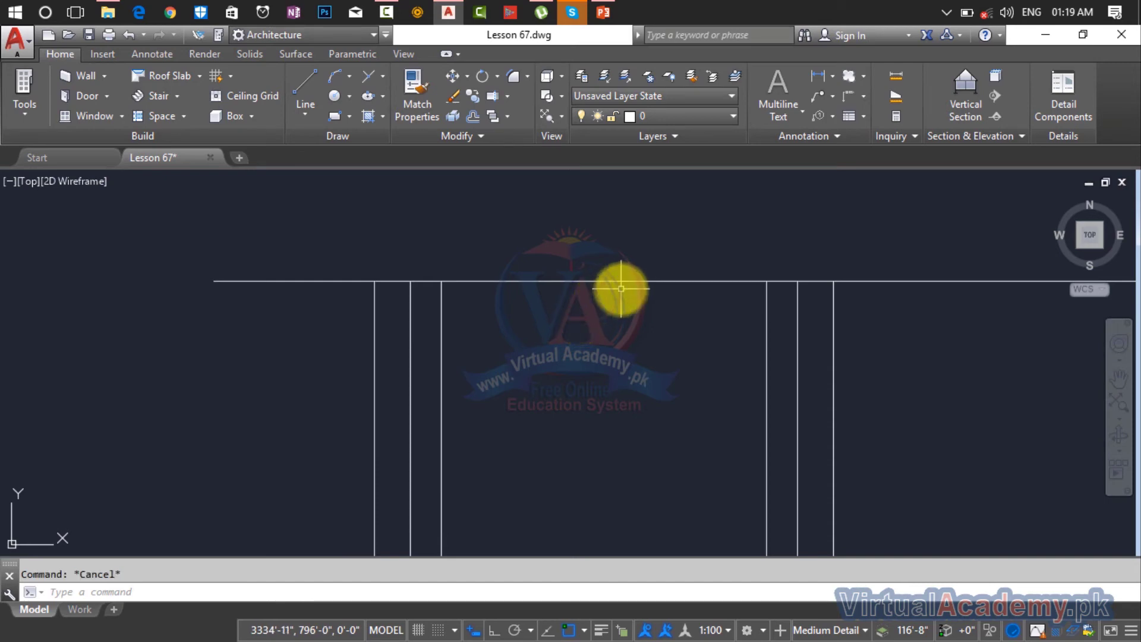
{"action": "scroll", "coordinate": [638, 290], "scroll_direction": "down", "scroll_amount": 1}
{"action": "middle_click_drag", "start_coordinate": [636, 278], "coordinate": [603, 162]}
{"action": "middle_click_drag", "start_coordinate": [688, 241], "coordinate": [683, 221]}
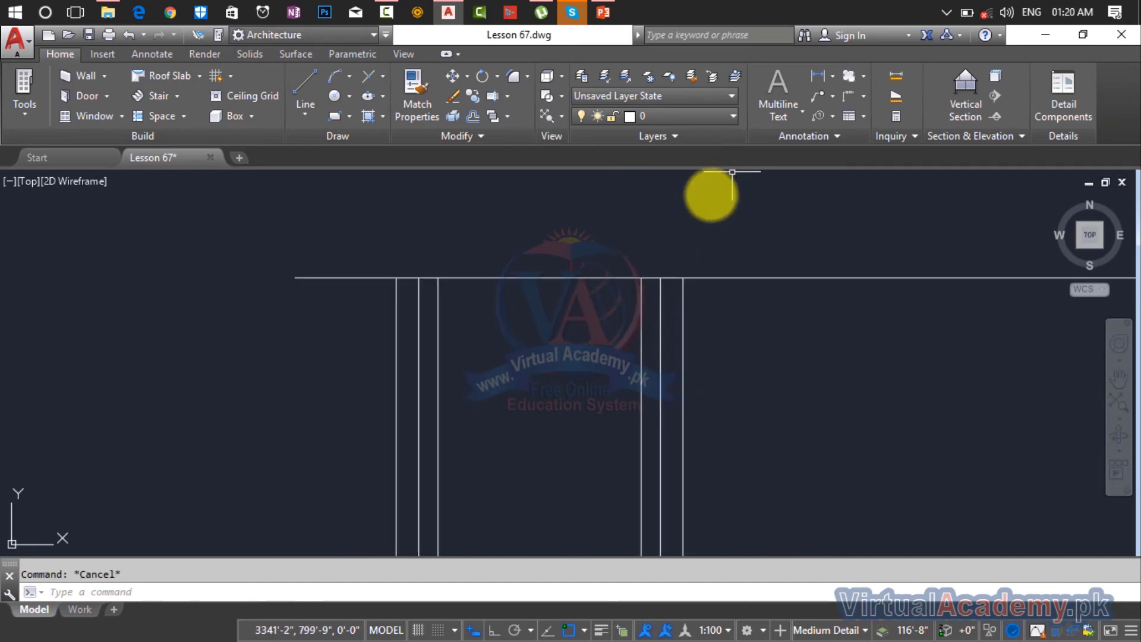
{"action": "type", "text": "co"}
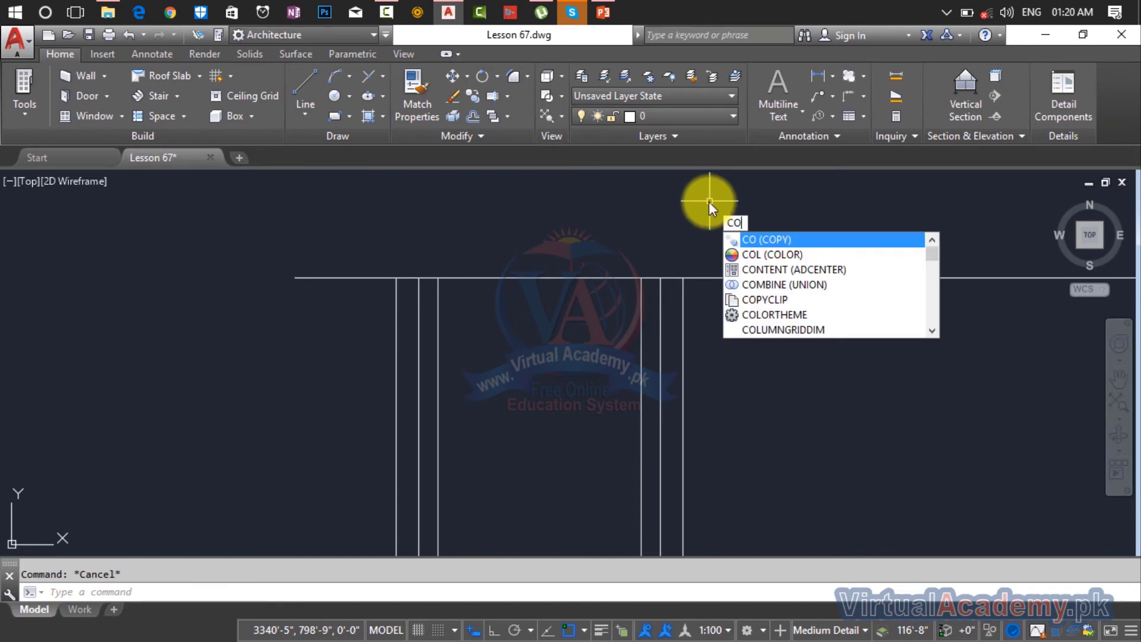
{"action": "type", "text": "l"}
{"action": "key", "text": "Return"}
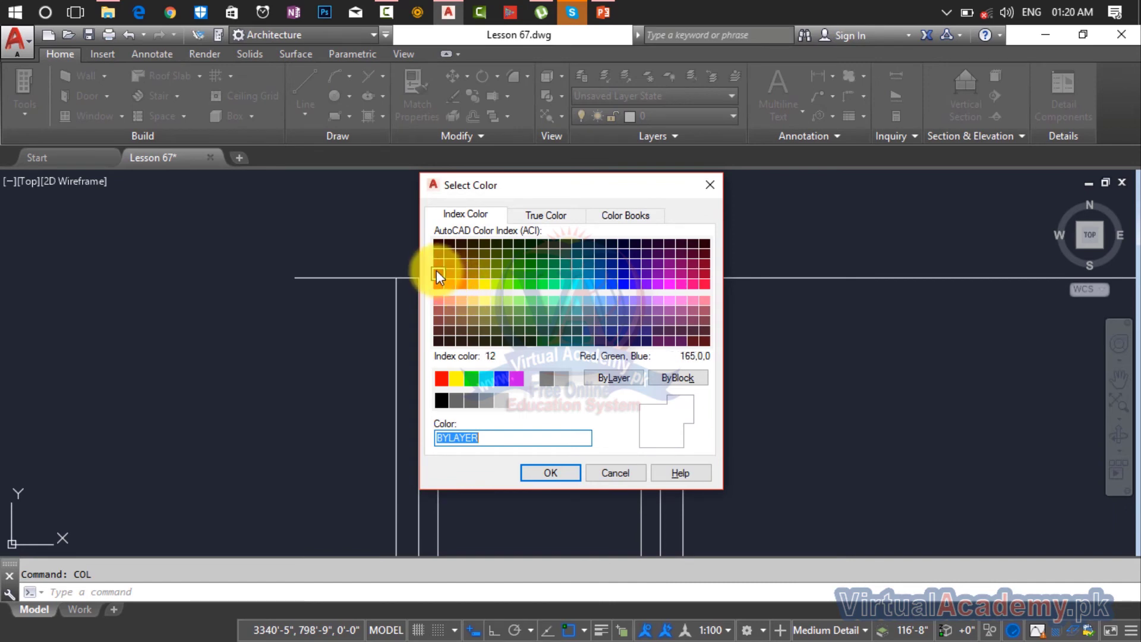
{"action": "left_click", "coordinate": [438, 273]}
{"action": "left_click", "coordinate": [561, 466]}
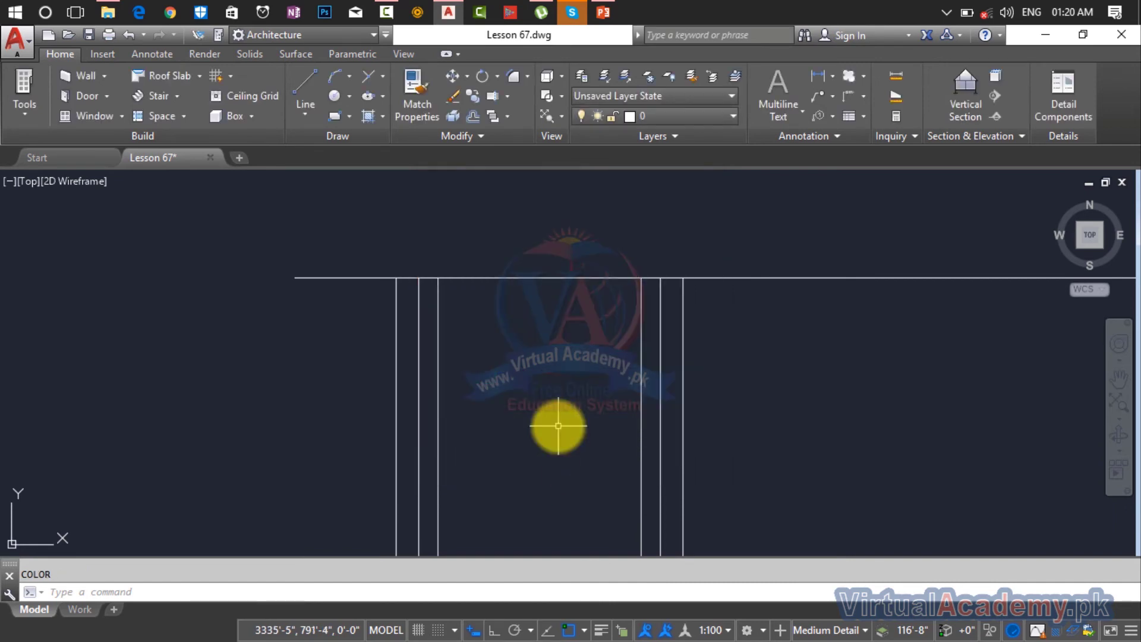
Draw a red line over the stair window's right edge from the elevation's top line down to the ground line
{"action": "key", "text": "Return"}
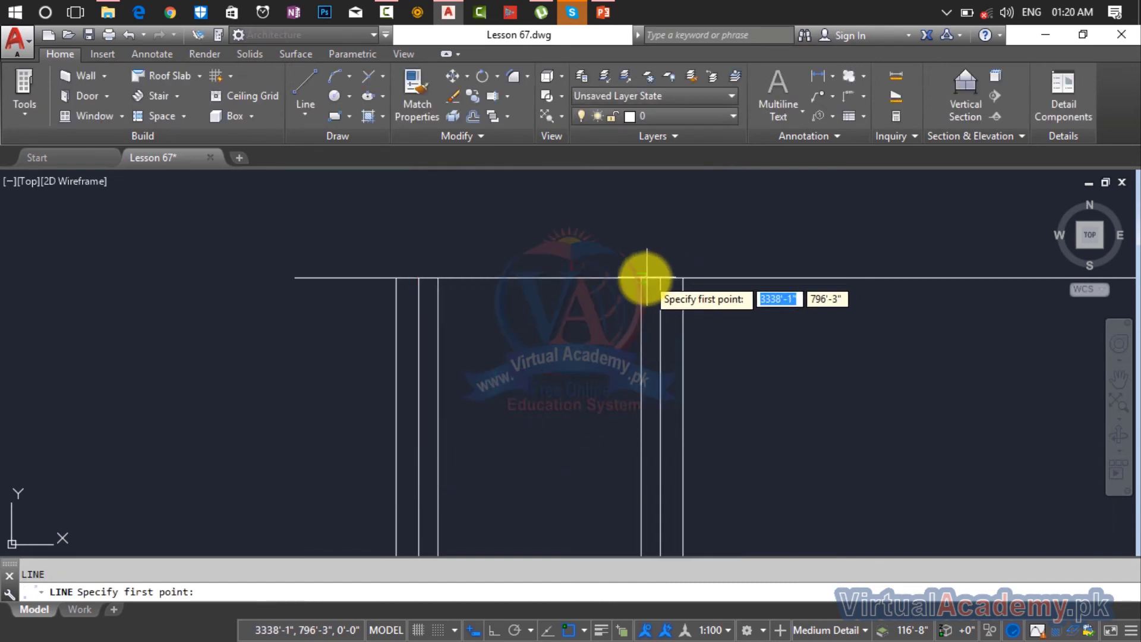
{"action": "left_click", "coordinate": [642, 275]}
{"action": "middle_click_drag", "start_coordinate": [638, 378], "coordinate": [644, 214]}
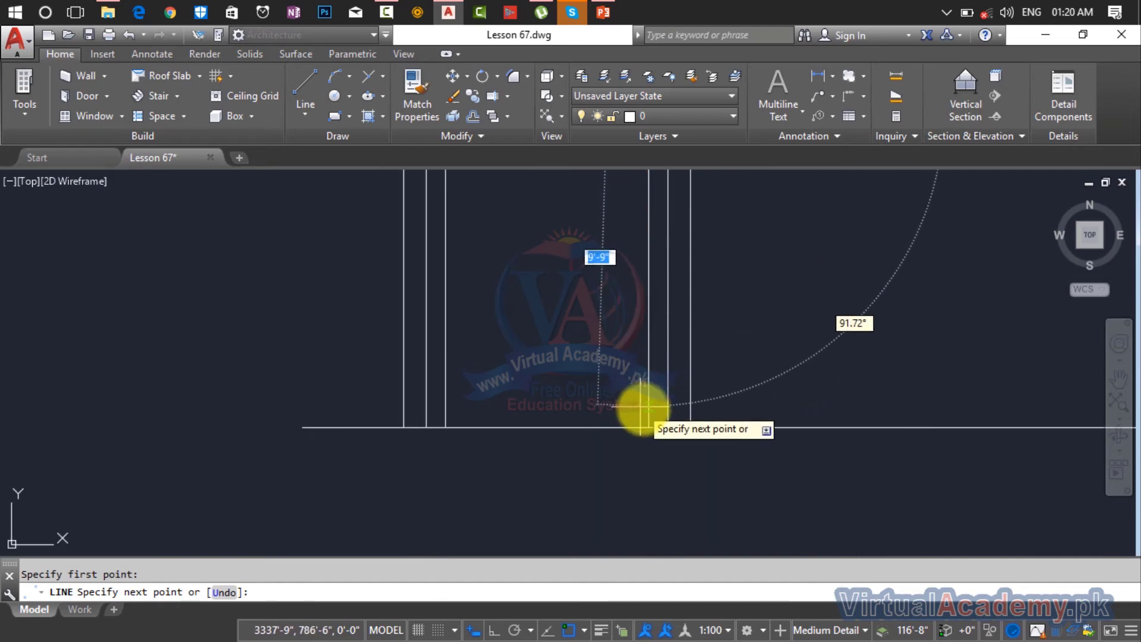
{"action": "left_click", "coordinate": [649, 427]}
{"action": "key", "text": "Return"}
Draw a red line over the stair window's left edge from the elevation's top line down to the ground line
{"action": "middle_click_drag", "start_coordinate": [546, 346], "coordinate": [586, 508]}
{"action": "key", "text": "Return"}
{"action": "left_click", "coordinate": [487, 277]}
{"action": "middle_click_drag", "start_coordinate": [484, 416], "coordinate": [515, 149]}
{"action": "left_click", "coordinate": [509, 357]}
{"action": "key", "text": "Return"}
{"action": "middle_click_drag", "start_coordinate": [507, 357], "coordinate": [528, 435]}
{"action": "key", "text": "Escape"}
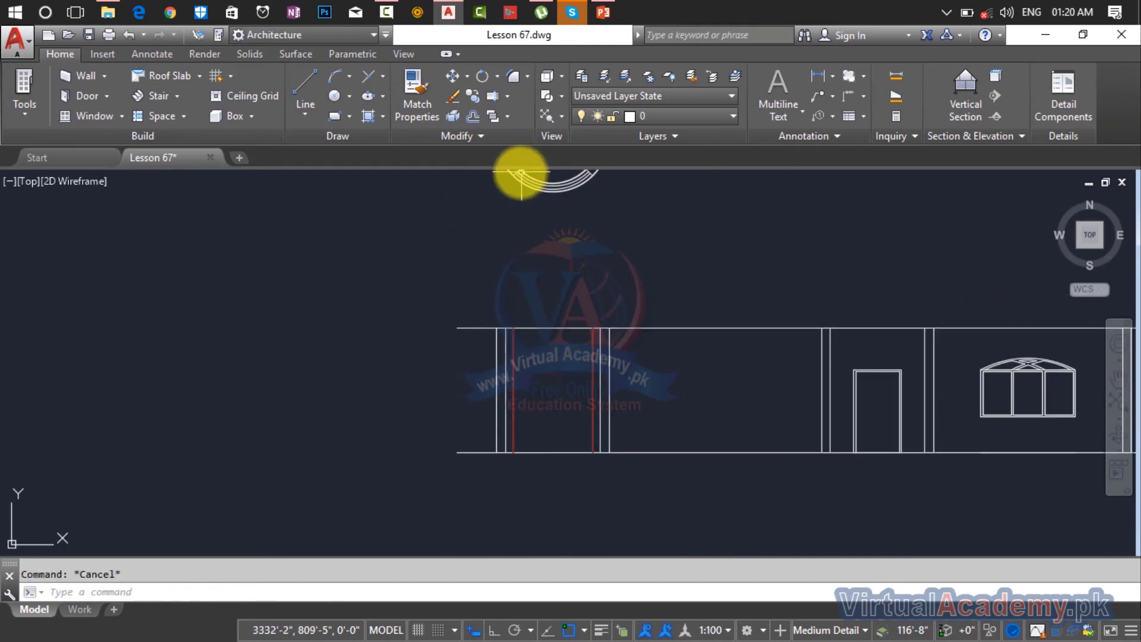
Draw a horizontal line along the elevation's top line joining the upper ends of the two red window edges
{"action": "middle_click_drag", "start_coordinate": [528, 256], "coordinate": [523, 297]}
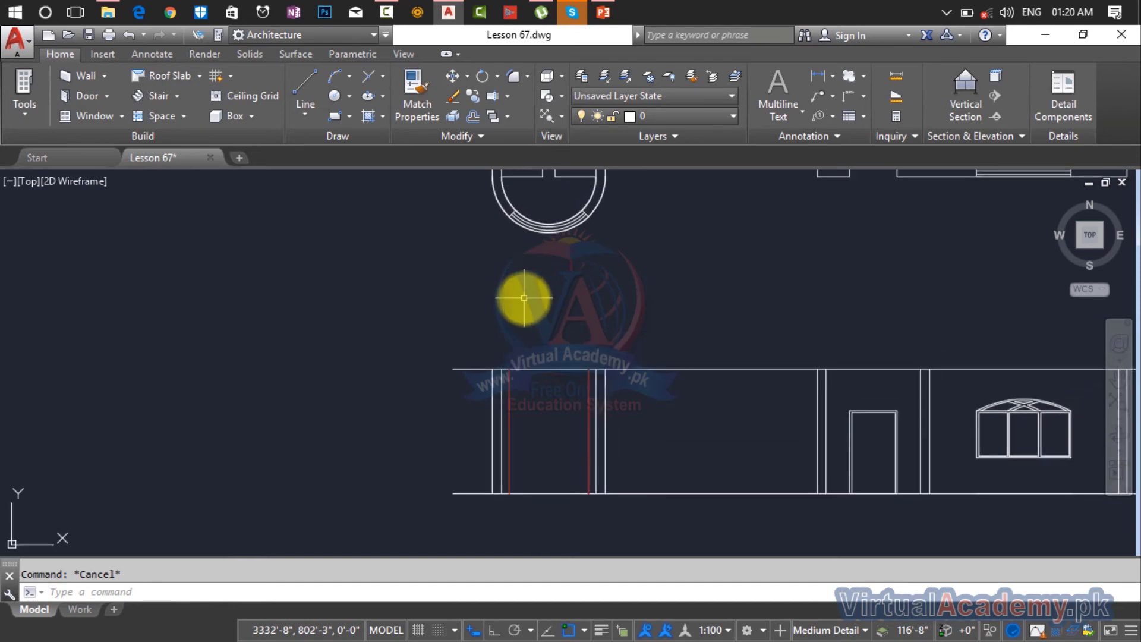
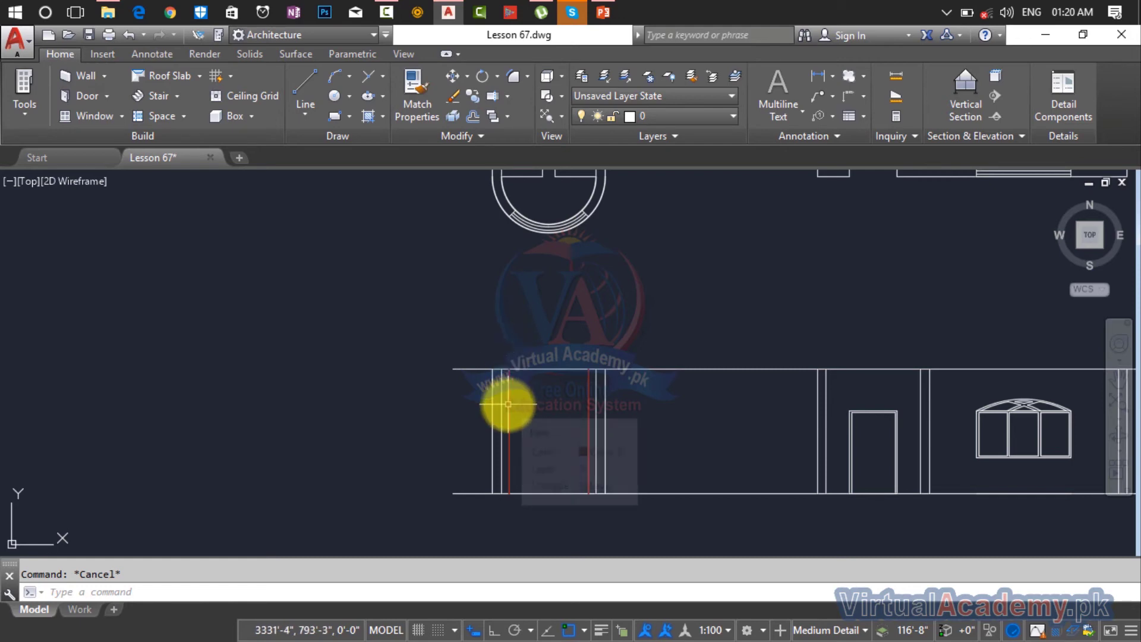
{"action": "scroll", "coordinate": [506, 395], "scroll_direction": "up", "scroll_amount": 8}
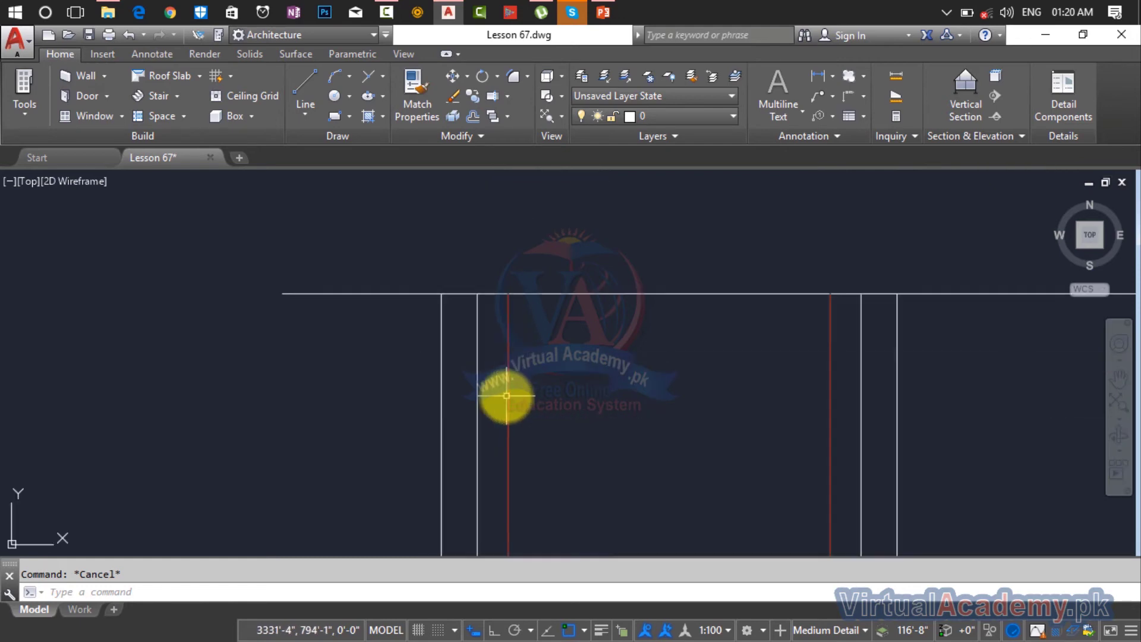
{"action": "scroll", "coordinate": [595, 333], "scroll_direction": "down", "scroll_amount": 4}
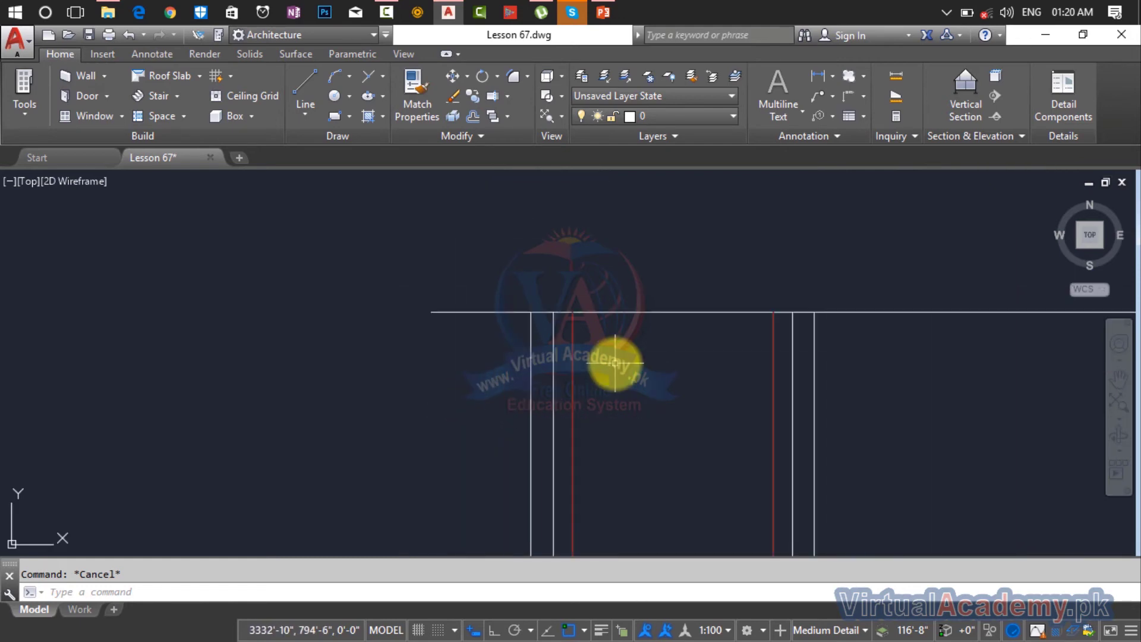
{"action": "type", "text": "l"}
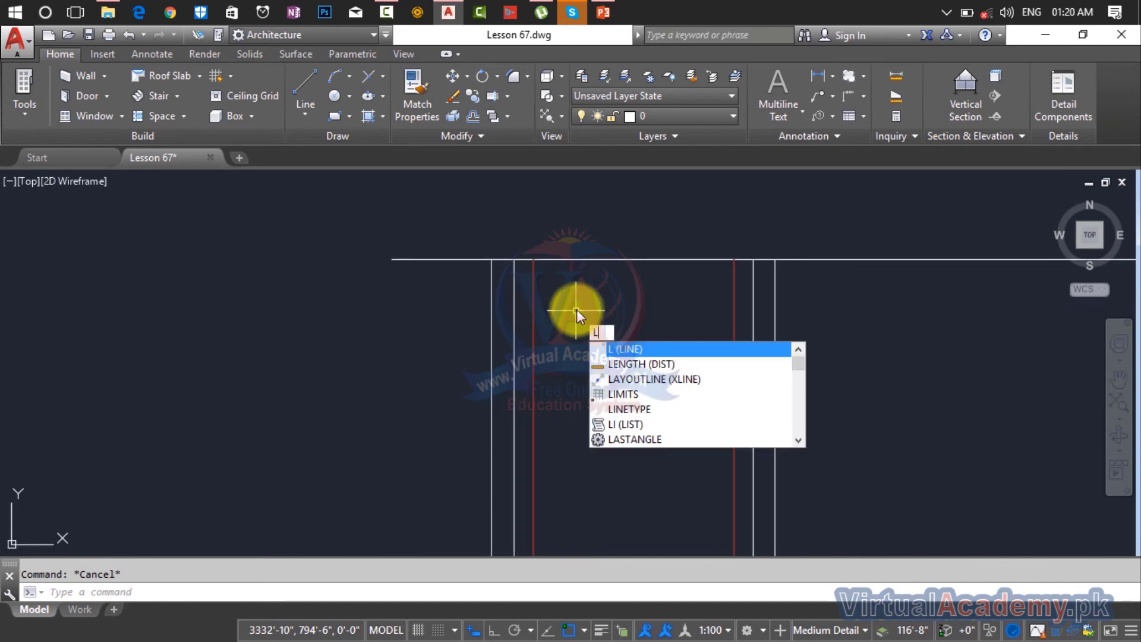
{"action": "key", "text": "Return"}
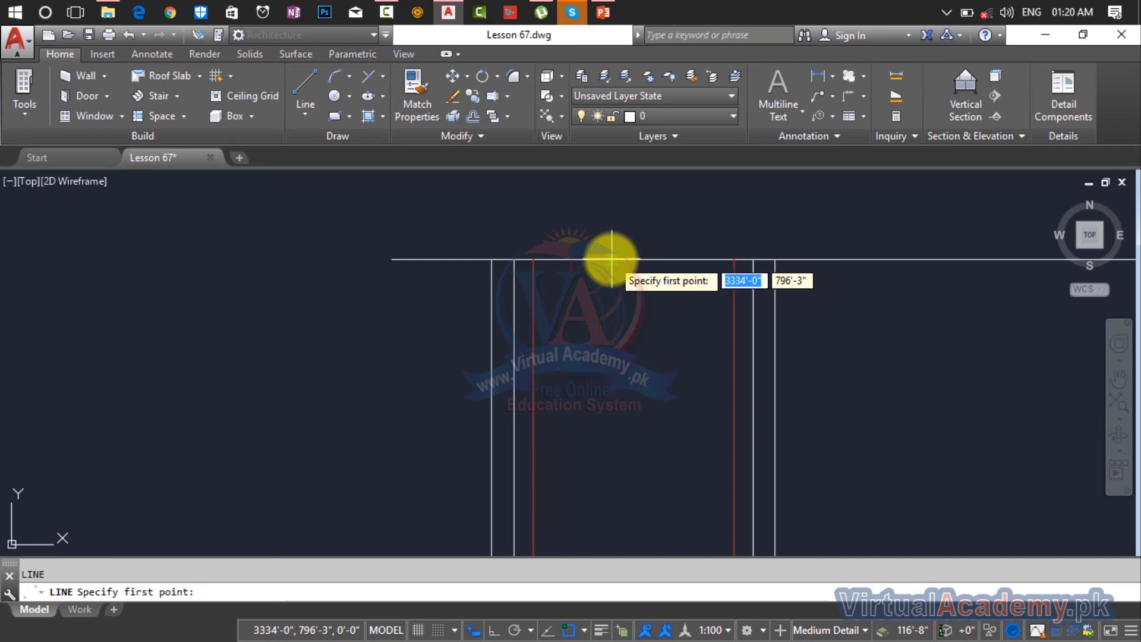
{"action": "key", "text": "Escape"}
{"action": "key", "text": "Return"}
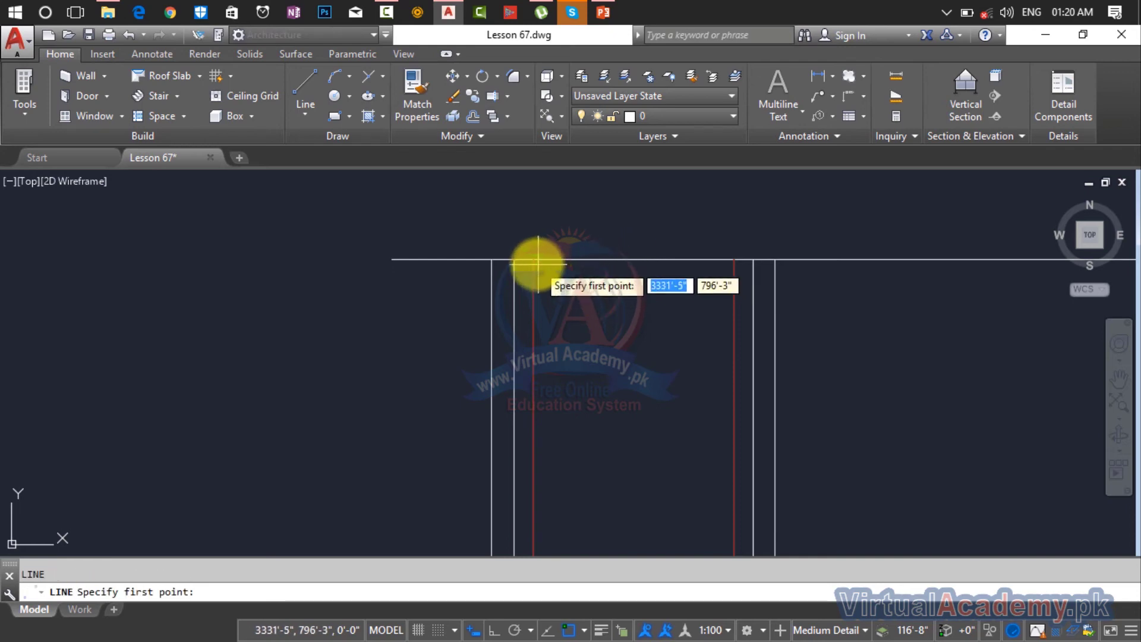
{"action": "left_click", "coordinate": [534, 260]}
{"action": "left_click", "coordinate": [735, 260]}
{"action": "key", "text": "Return"}
Draw a vertical red line from the midpoint of the stair window's top line down to the ground line
{"action": "key", "text": "Return"}
{"action": "left_click", "coordinate": [629, 260]}
{"action": "middle_click_drag", "start_coordinate": [629, 420], "coordinate": [634, 262]}
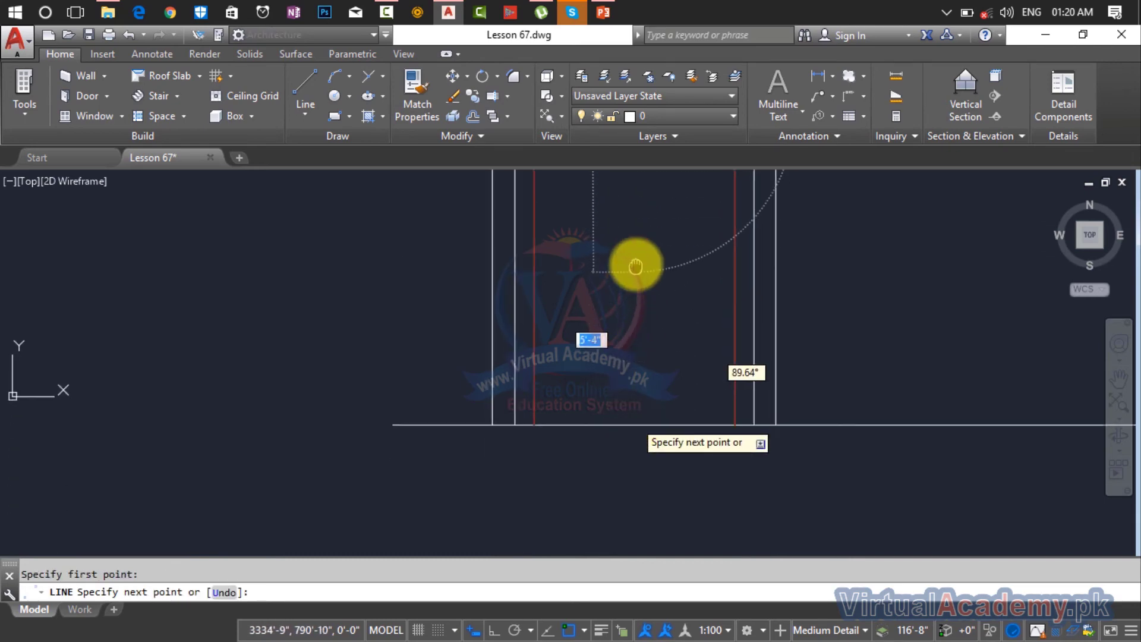
{"action": "left_click", "coordinate": [636, 417]}
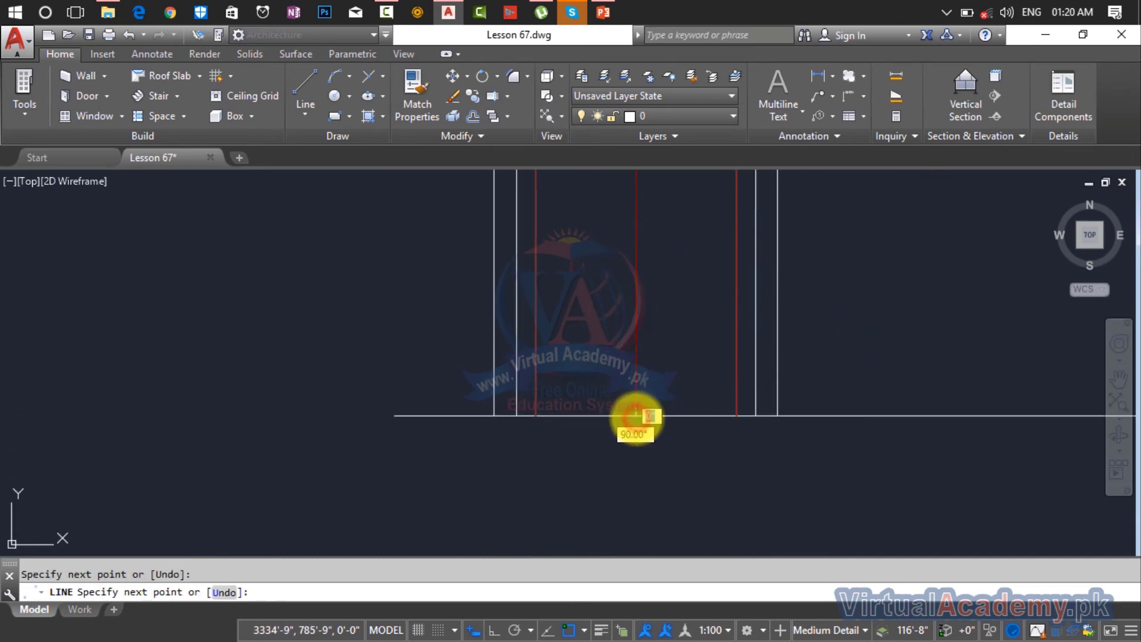
{"action": "key", "text": "Return"}
Set the current drawing colour to ByLayer
{"action": "scroll", "coordinate": [648, 370], "scroll_direction": "down", "scroll_amount": 7}
{"action": "middle_click_drag", "start_coordinate": [642, 345], "coordinate": [624, 410]}
{"action": "scroll", "coordinate": [624, 406], "scroll_direction": "up", "scroll_amount": 8}
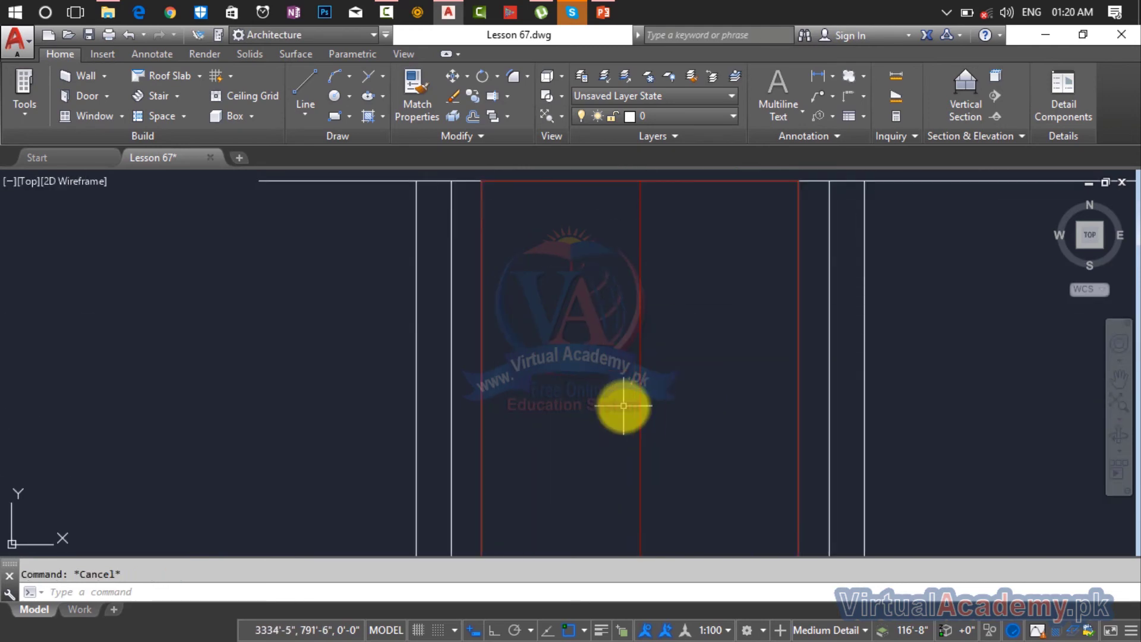
{"action": "type", "text": "col"}
{"action": "key", "text": "Return"}
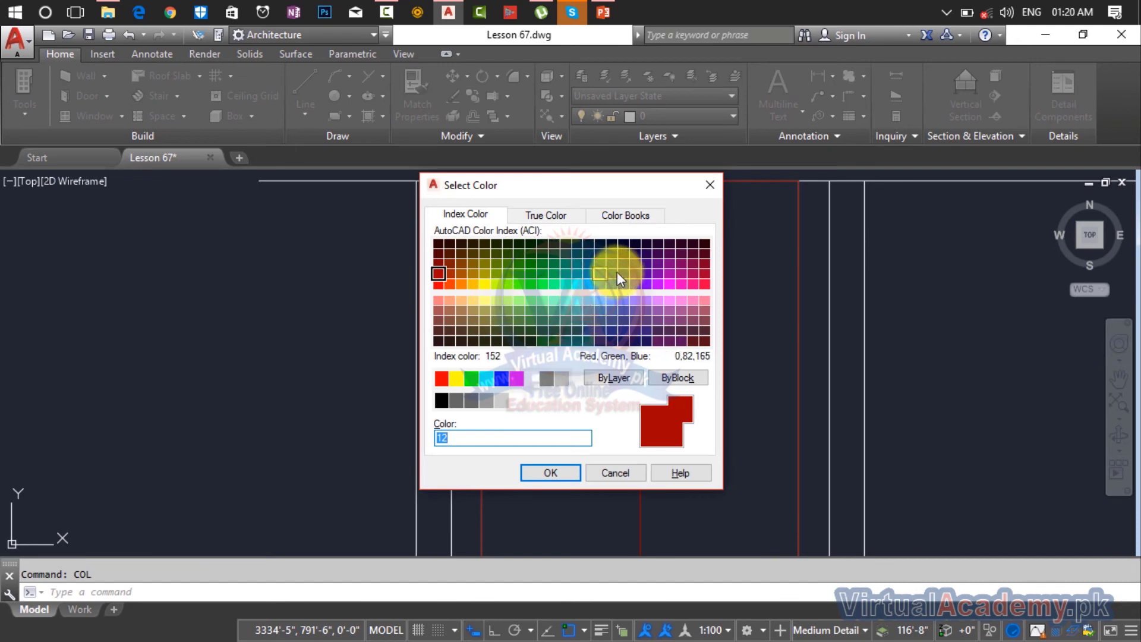
{"action": "left_click", "coordinate": [601, 377]}
{"action": "left_click", "coordinate": [555, 473]}
Offset the white wall line just outside the stair window's left red edge by 0.05 towards the window
{"action": "scroll", "coordinate": [583, 400], "scroll_direction": "down", "scroll_amount": 2}
{"action": "scroll", "coordinate": [594, 392], "scroll_direction": "up", "scroll_amount": 2}
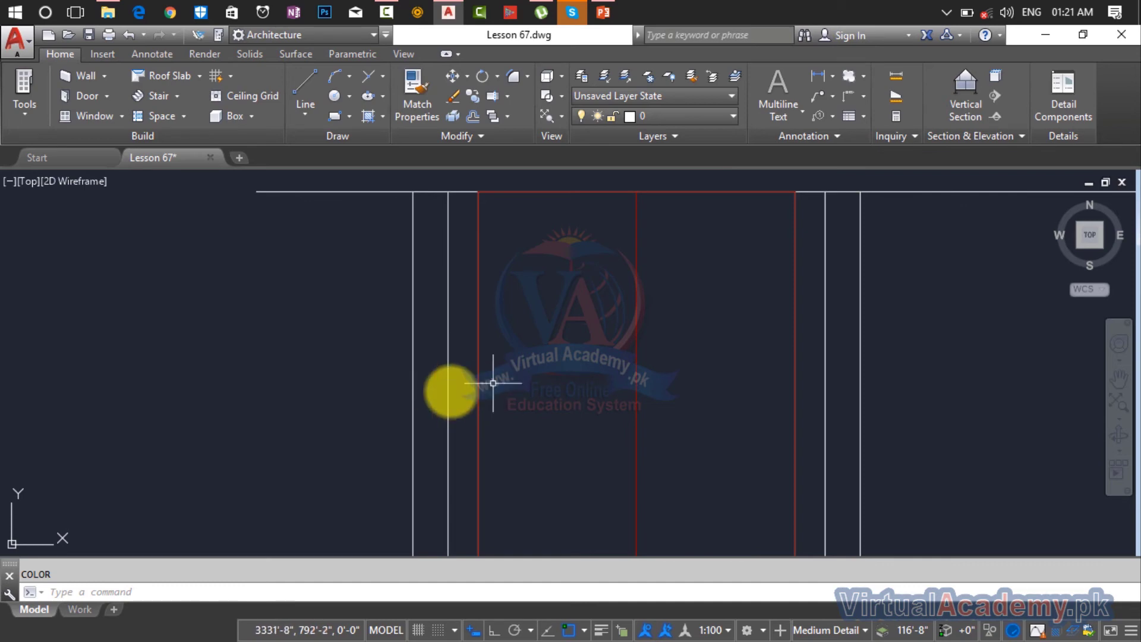
{"action": "scroll", "coordinate": [452, 388], "scroll_direction": "up", "scroll_amount": 5}
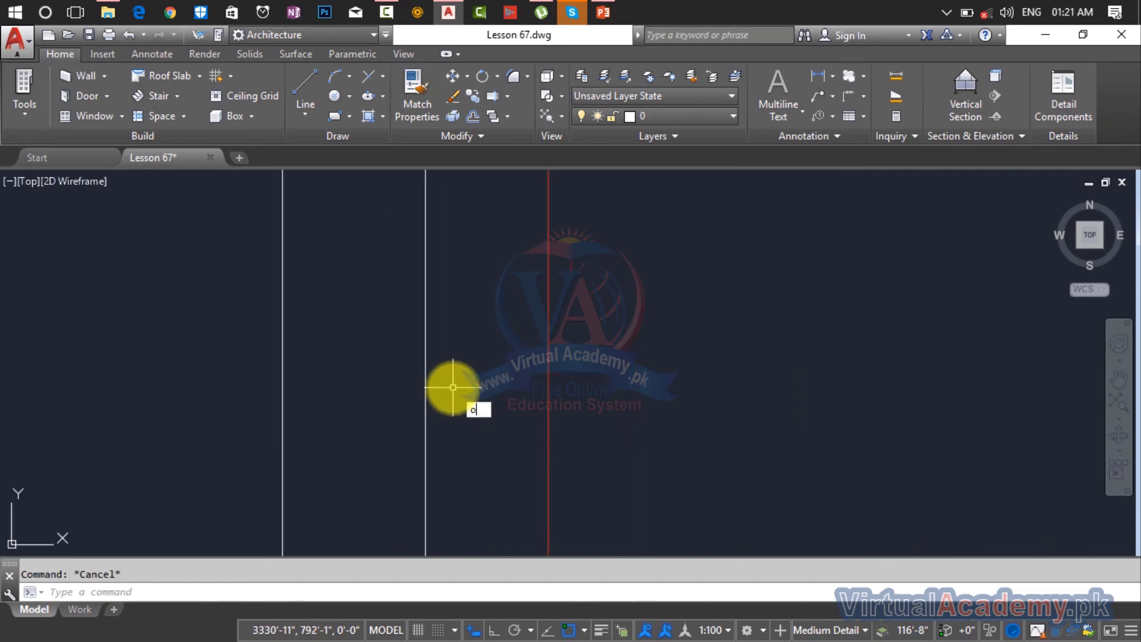
{"action": "key", "text": "Return"}
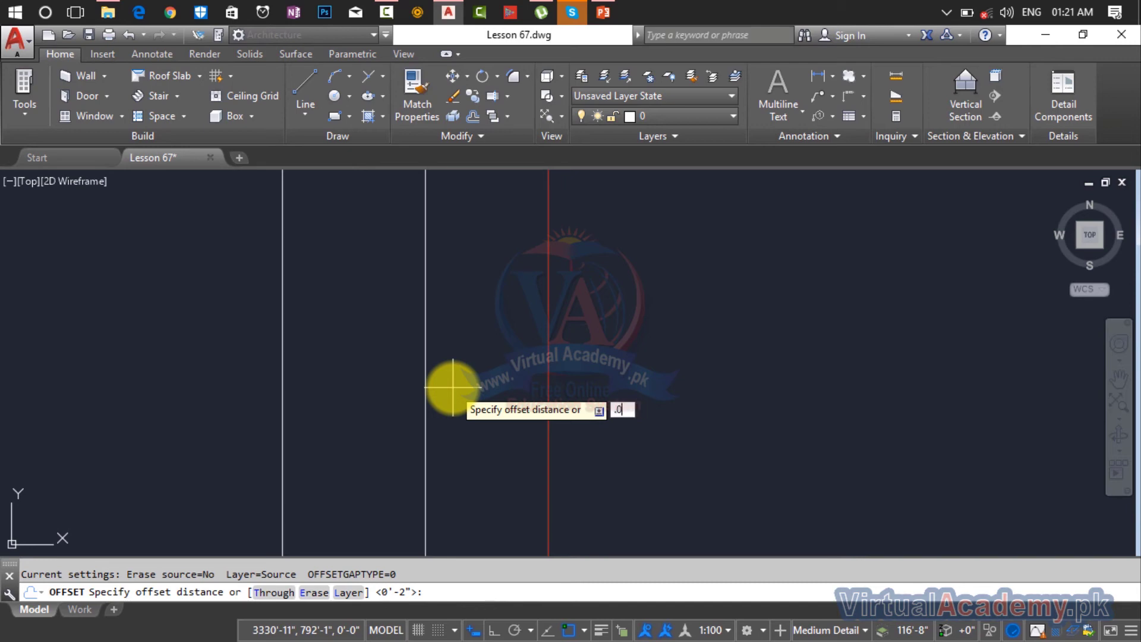
{"action": "key", "text": "Return"}
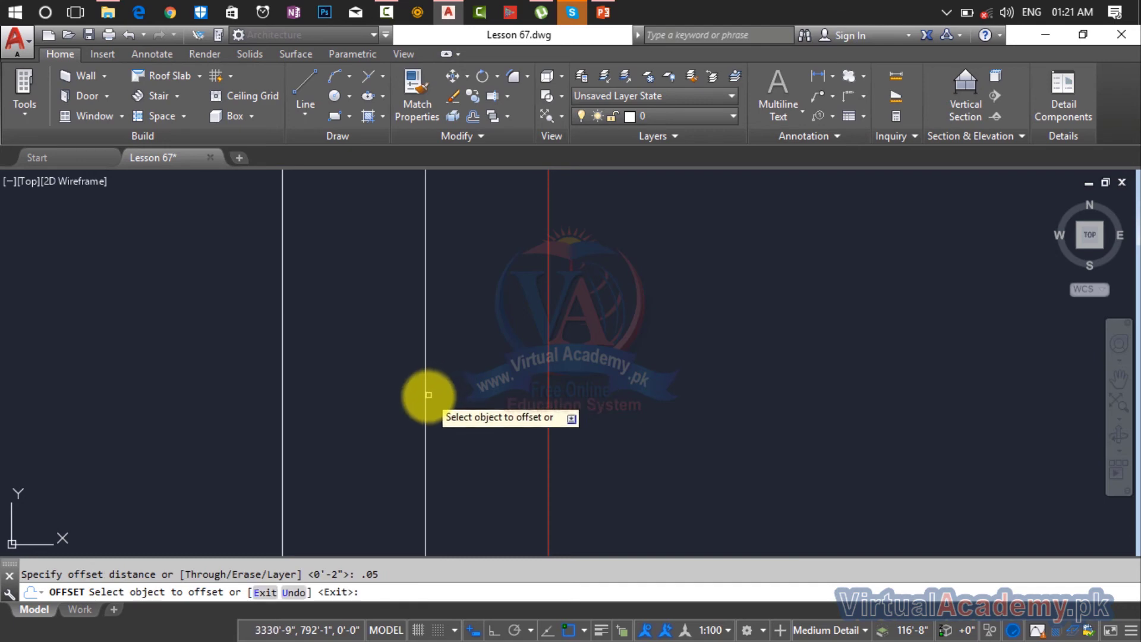
{"action": "left_click", "coordinate": [423, 400]}
{"action": "scroll", "coordinate": [416, 402], "scroll_direction": "down", "scroll_amount": 8}
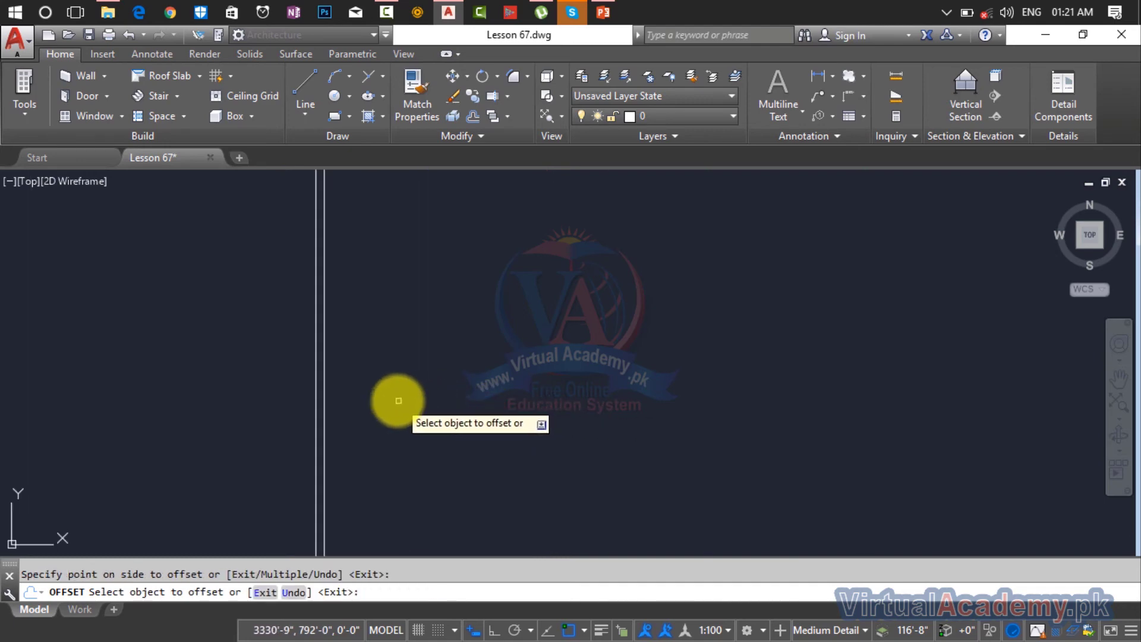
{"action": "key", "text": "Return"}
Try a 1-inch offset of the new closely spaced line towards the window and erase the resulting copy
{"action": "key", "text": "Return"}
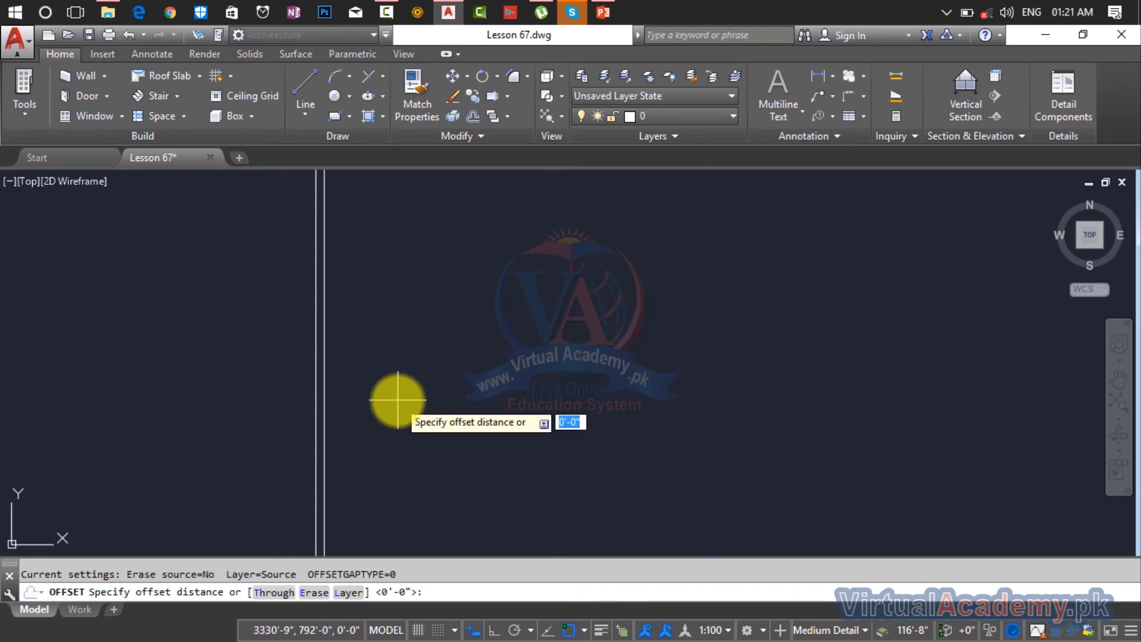
{"action": "type", "text": "1"}
{"action": "key", "text": "Return"}
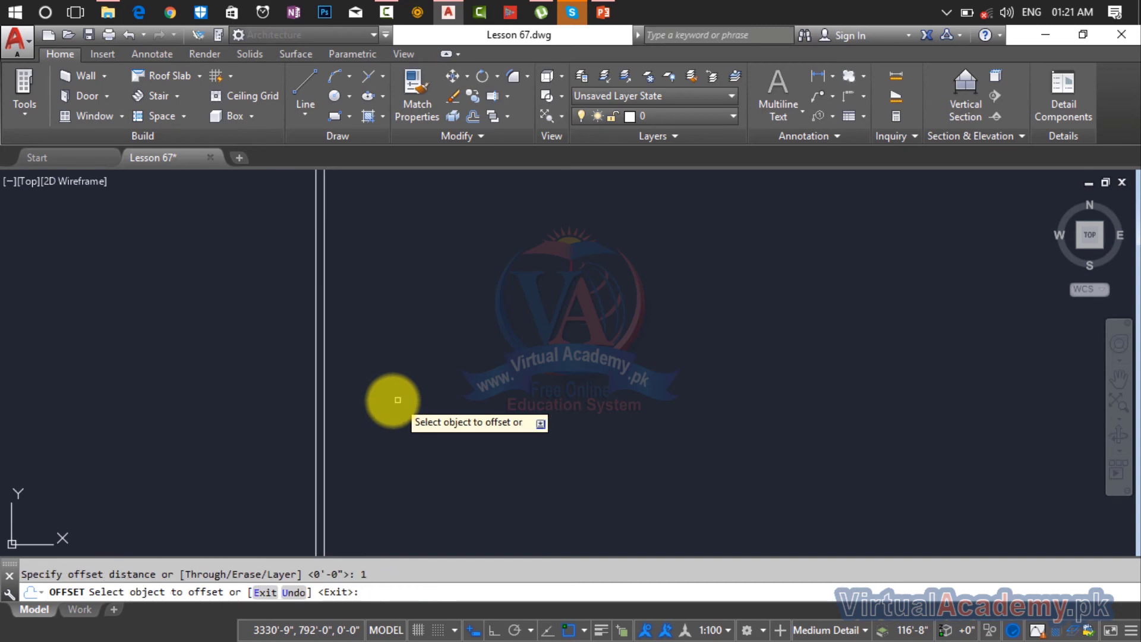
{"action": "left_click", "coordinate": [324, 427]}
{"action": "left_click", "coordinate": [390, 427]}
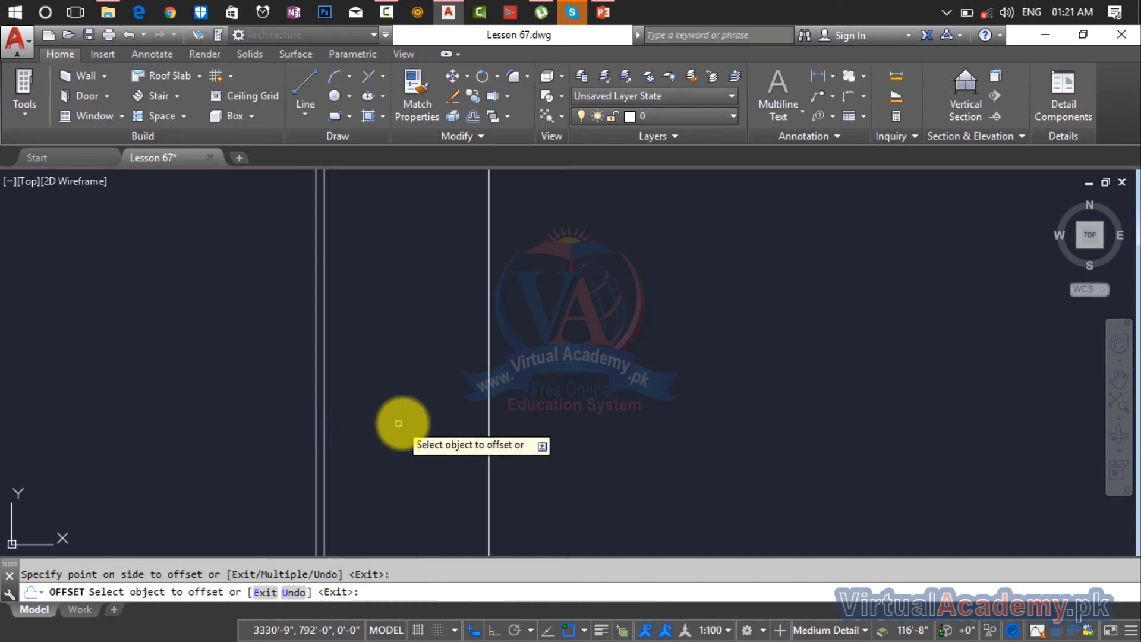
{"action": "key", "text": "Escape"}
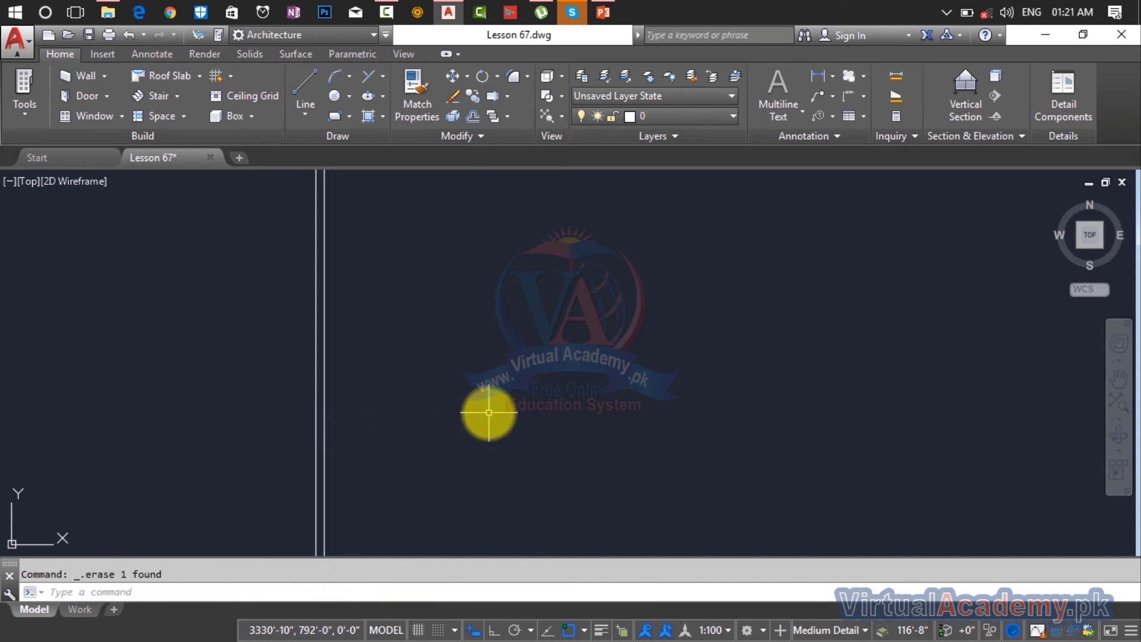
Offset a line of the closely spaced pair by 1 inch towards the stair window's left red edge
{"action": "scroll", "coordinate": [489, 412], "scroll_direction": "down", "scroll_amount": 2}
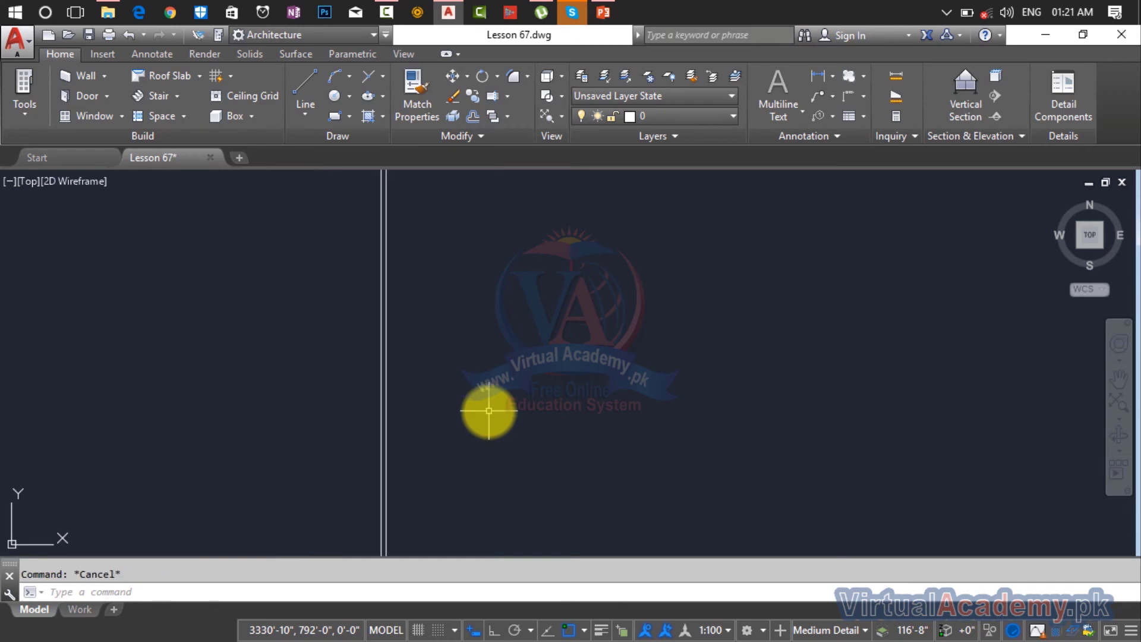
{"action": "type", "text": "o"}
{"action": "key", "text": "Return"}
{"action": "key", "text": "Return"}
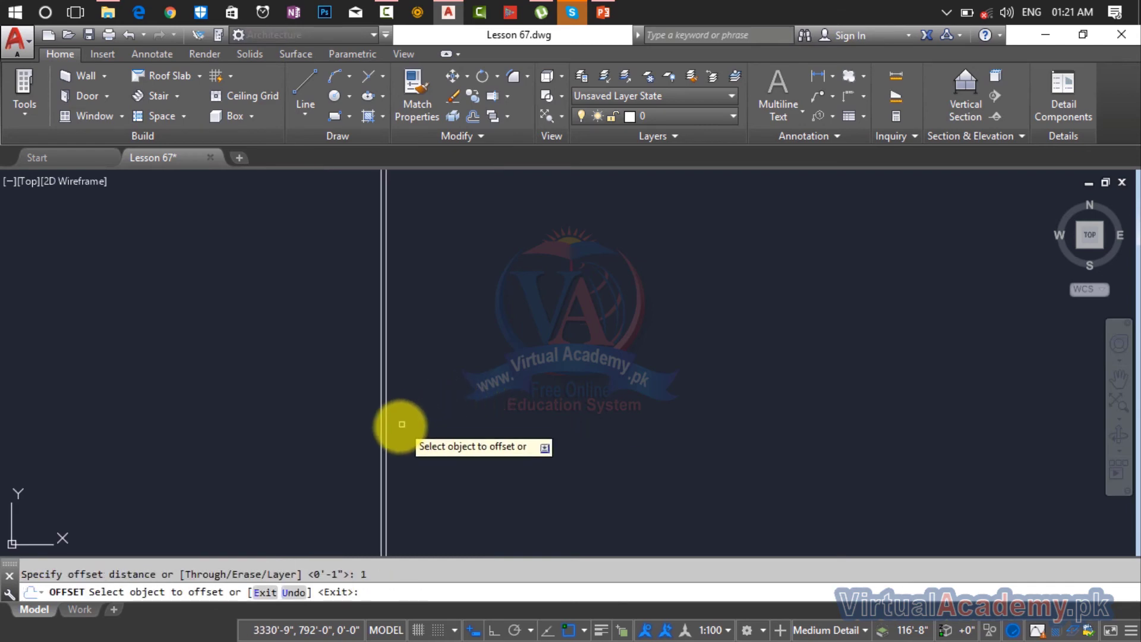
{"action": "left_click", "coordinate": [382, 438]}
{"action": "left_click", "coordinate": [417, 435]}
{"action": "scroll", "coordinate": [419, 437], "scroll_direction": "up", "scroll_amount": 2}
{"action": "scroll", "coordinate": [418, 437], "scroll_direction": "down", "scroll_amount": 4}
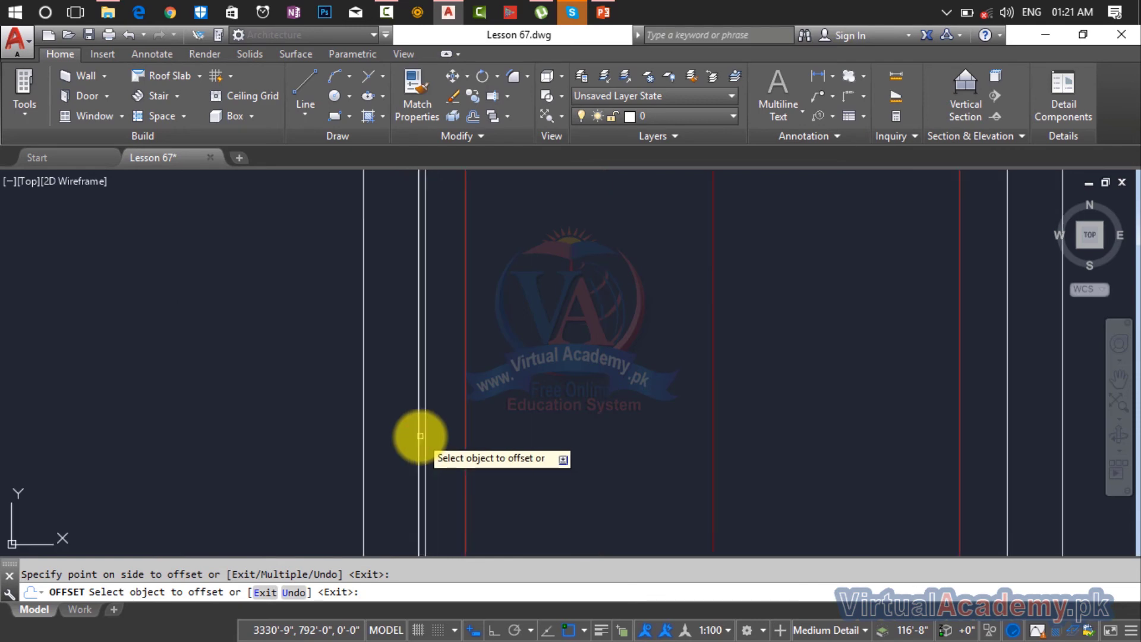
{"action": "scroll", "coordinate": [420, 436], "scroll_direction": "up", "scroll_amount": 2}
{"action": "scroll", "coordinate": [420, 436], "scroll_direction": "up", "scroll_amount": 4}
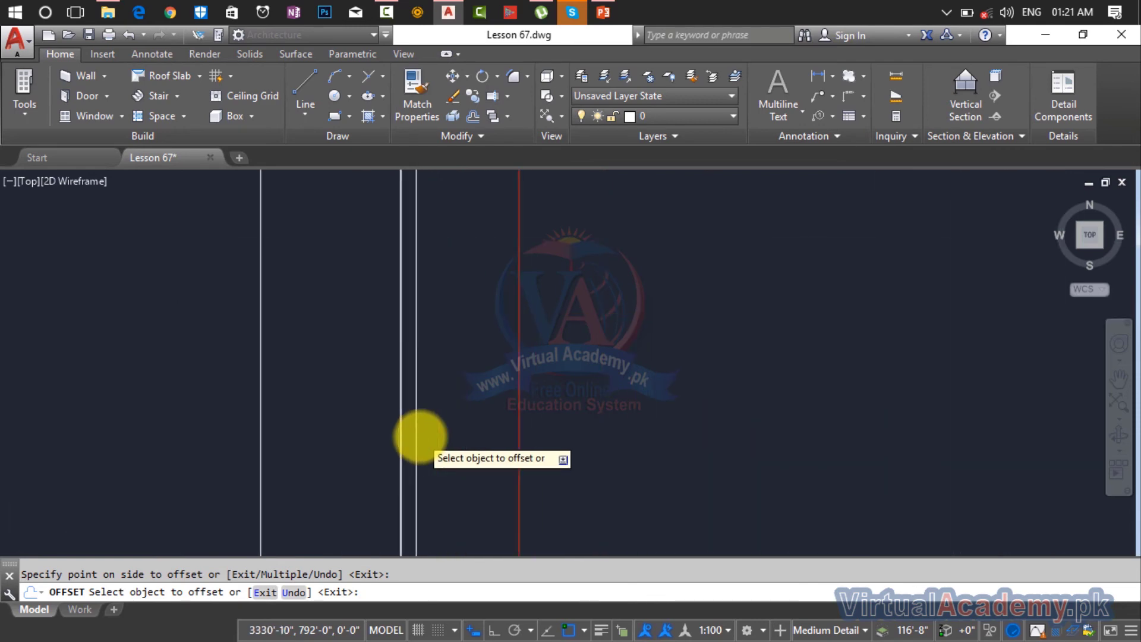
{"action": "key", "text": "Return"}
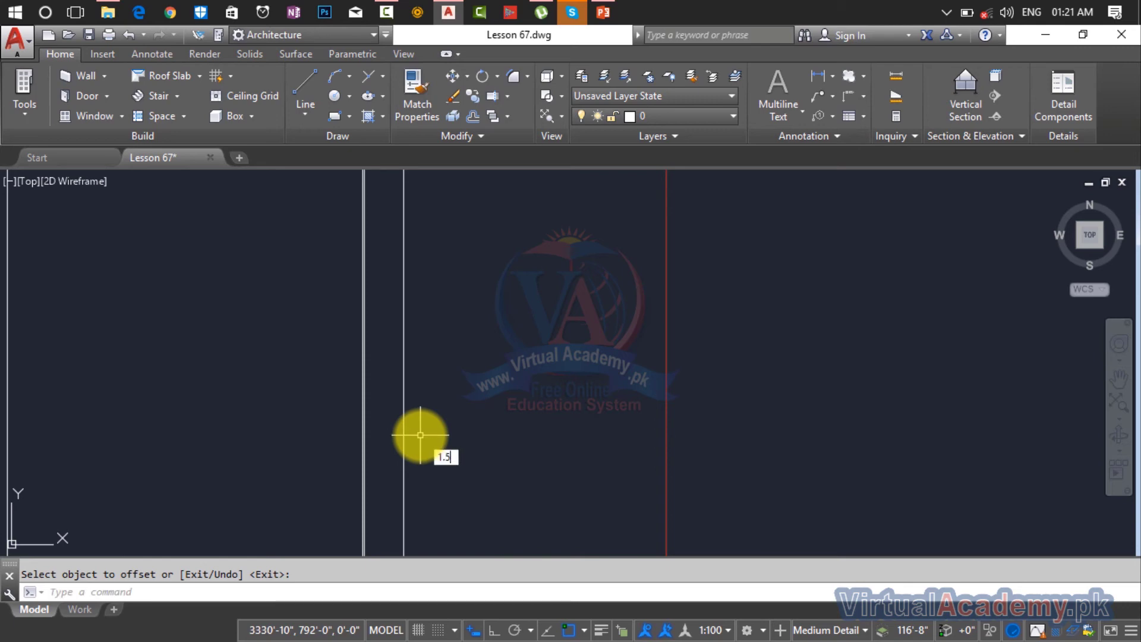
{"action": "key", "text": "Return"}
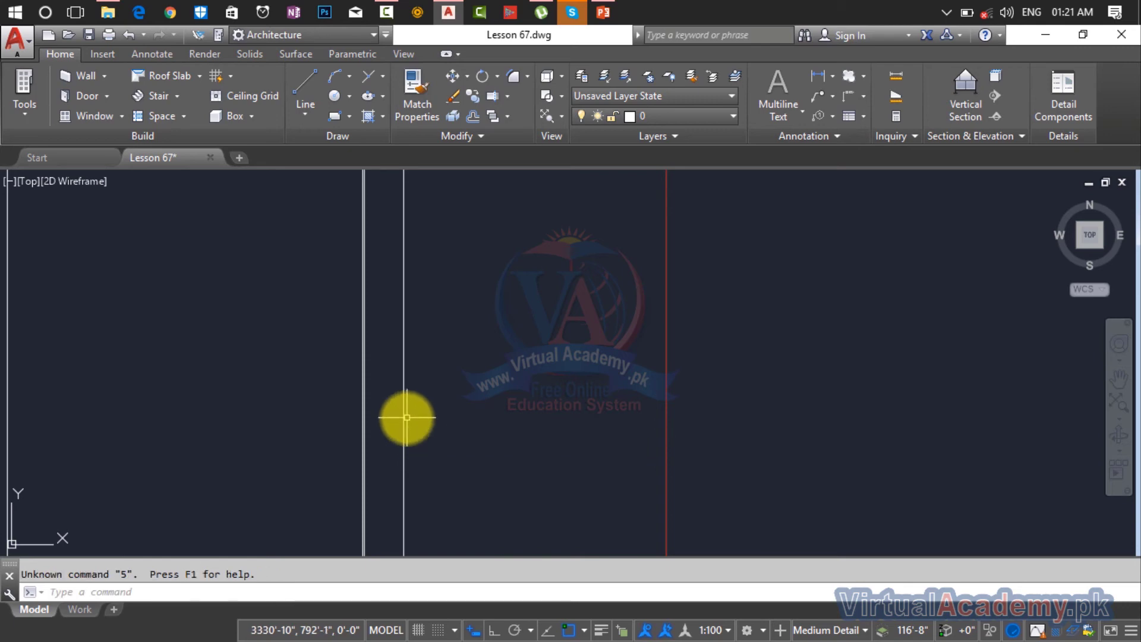
{"action": "type", "text": "o"}
{"action": "key", "text": "Return"}
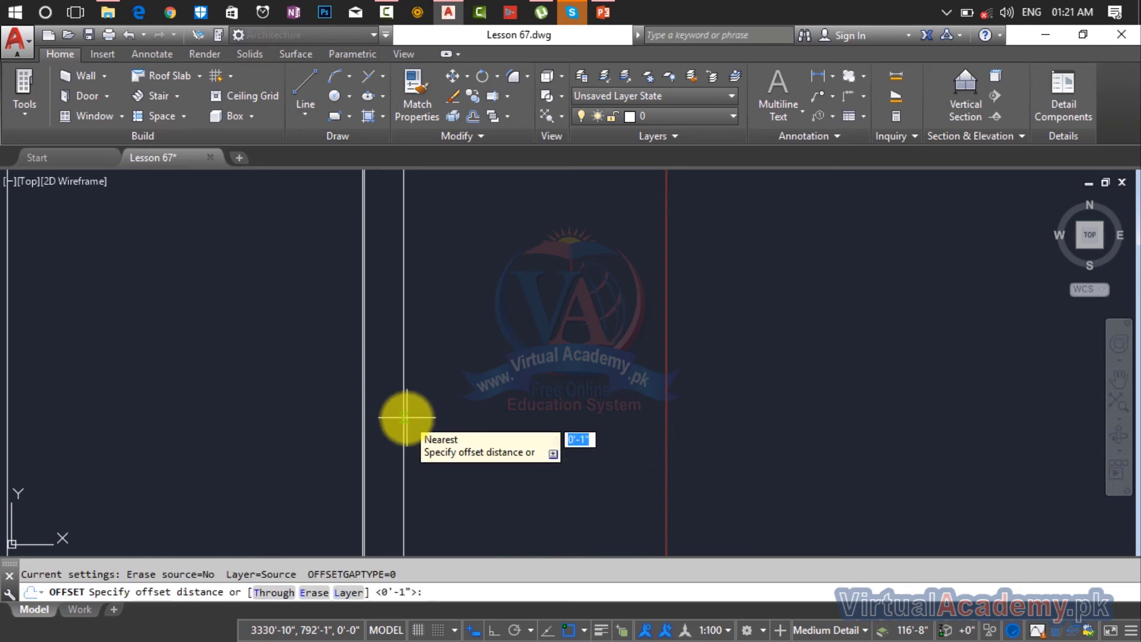
{"action": "key", "text": "Escape"}
{"action": "key", "text": "Escape"}
Erase the two trial offset lines, keeping only the original wall line beside the stair window's left red edge
{"action": "scroll", "coordinate": [373, 419], "scroll_direction": "up", "scroll_amount": 3}
{"action": "left_click", "coordinate": [512, 376]}
{"action": "left_click", "coordinate": [470, 383]}
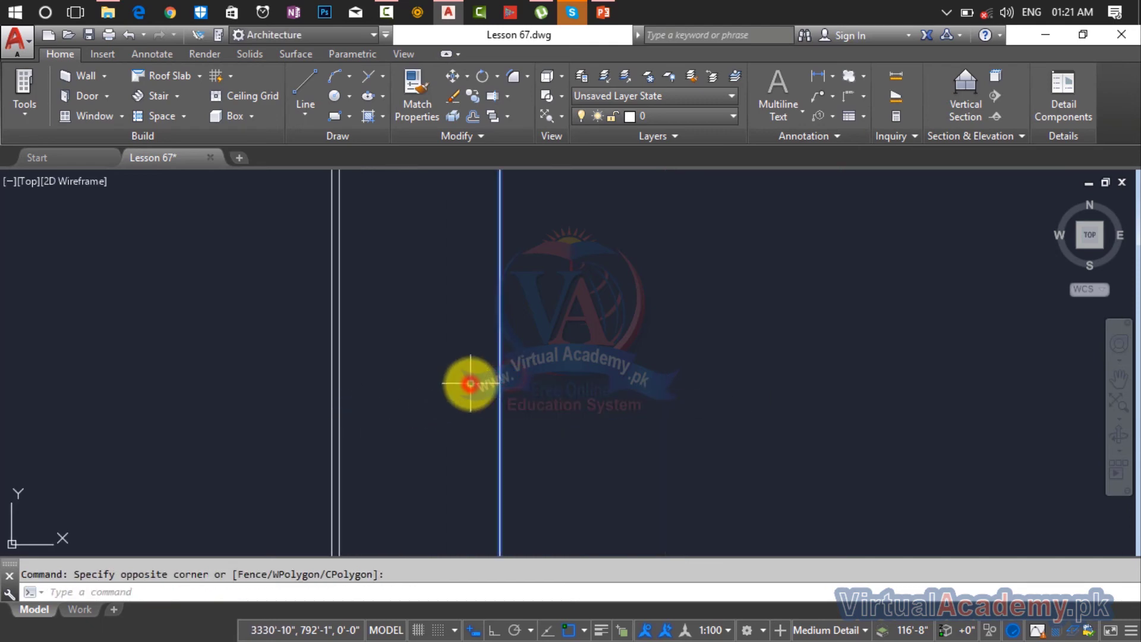
{"action": "key", "text": "Delete"}
{"action": "scroll", "coordinate": [357, 374], "scroll_direction": "up", "scroll_amount": 5}
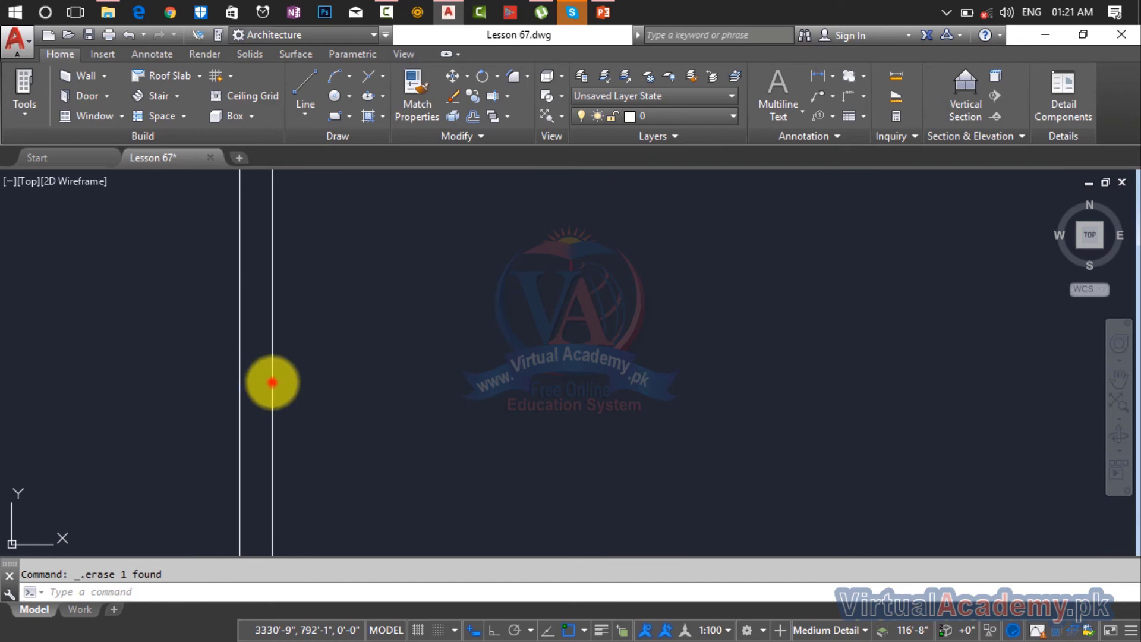
{"action": "left_click", "coordinate": [272, 382]}
Offset the inner wall line left of the stair window by 0.5 inch towards the window
{"action": "type", "text": "o"}
{"action": "key", "text": "Return"}
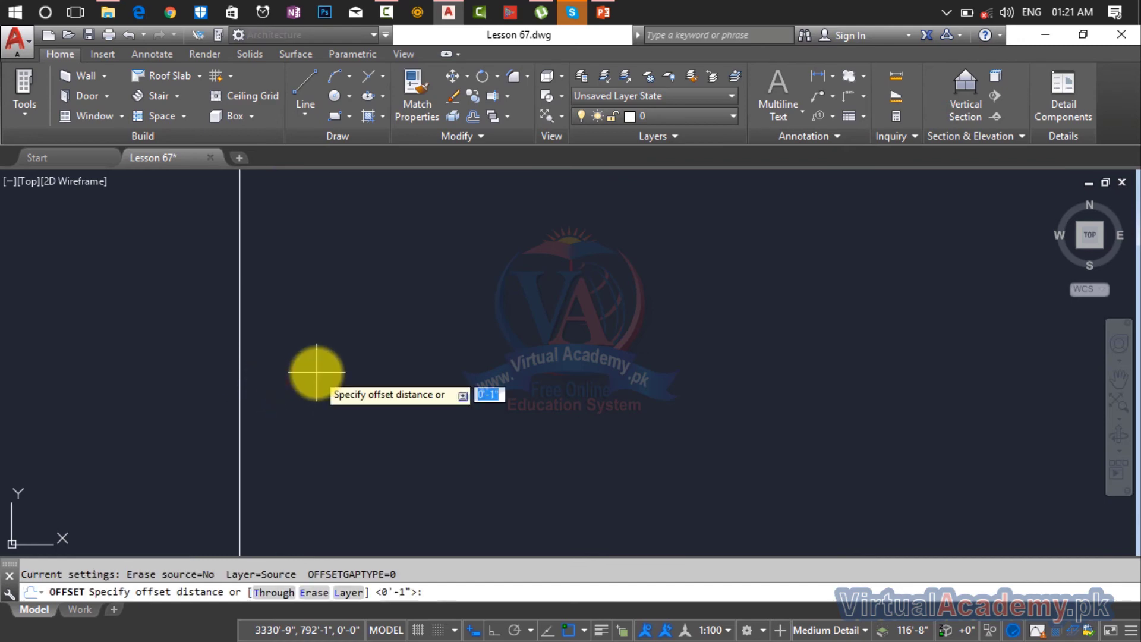
{"action": "type", "text": ".5"}
{"action": "key", "text": "Return"}
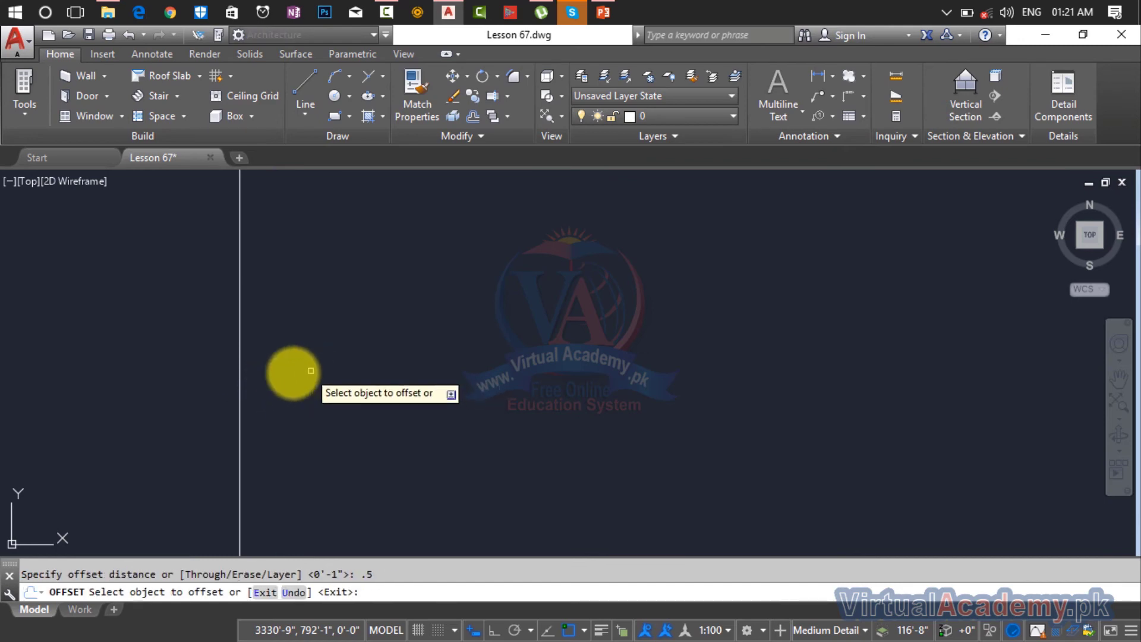
{"action": "left_click", "coordinate": [239, 407]}
{"action": "left_click", "coordinate": [297, 401]}
{"action": "scroll", "coordinate": [370, 378], "scroll_direction": "down", "scroll_amount": 3}
{"action": "middle_click_drag", "start_coordinate": [370, 378], "coordinate": [331, 394]}
{"action": "key", "text": "Escape"}
Offset the newest line left of the stair window by 1 inch towards the window's red edge
{"action": "type", "text": "o"}
{"action": "key", "text": "Return"}
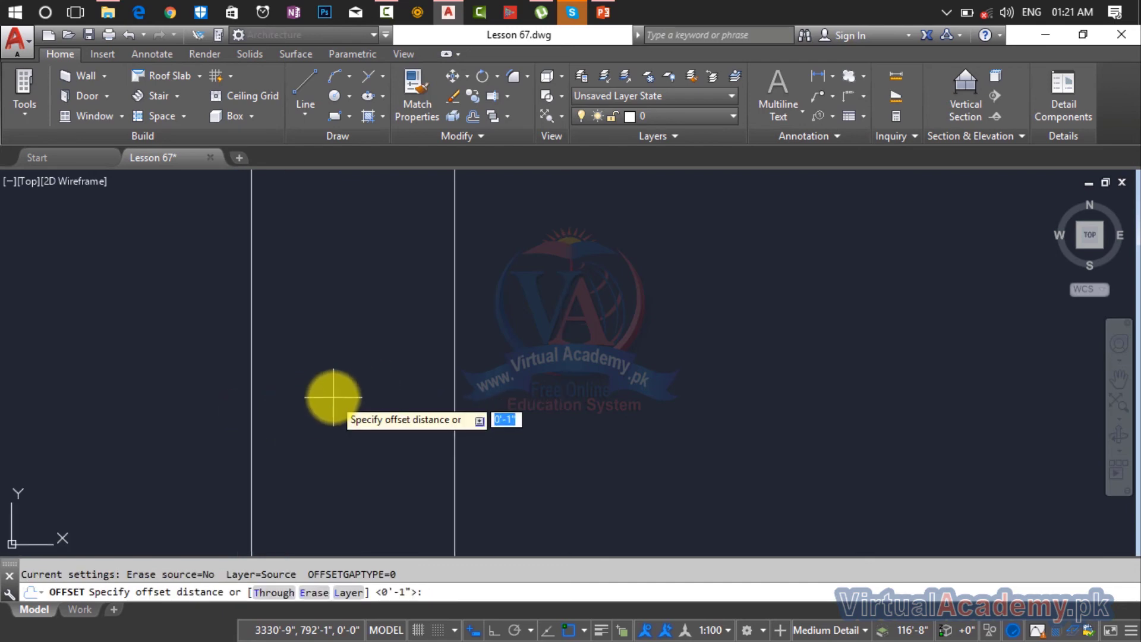
{"action": "type", "text": "1"}
{"action": "key", "text": "Return"}
{"action": "left_click", "coordinate": [455, 377]}
{"action": "left_click", "coordinate": [528, 379]}
{"action": "scroll", "coordinate": [528, 379], "scroll_direction": "down", "scroll_amount": 3}
{"action": "middle_click_drag", "start_coordinate": [529, 379], "coordinate": [367, 412]}
{"action": "key", "text": "Escape"}
{"action": "key", "text": "Escape"}
Offset the line nearest the stair window's left red edge by 1.5 inches towards the window
{"action": "type", "text": "o"}
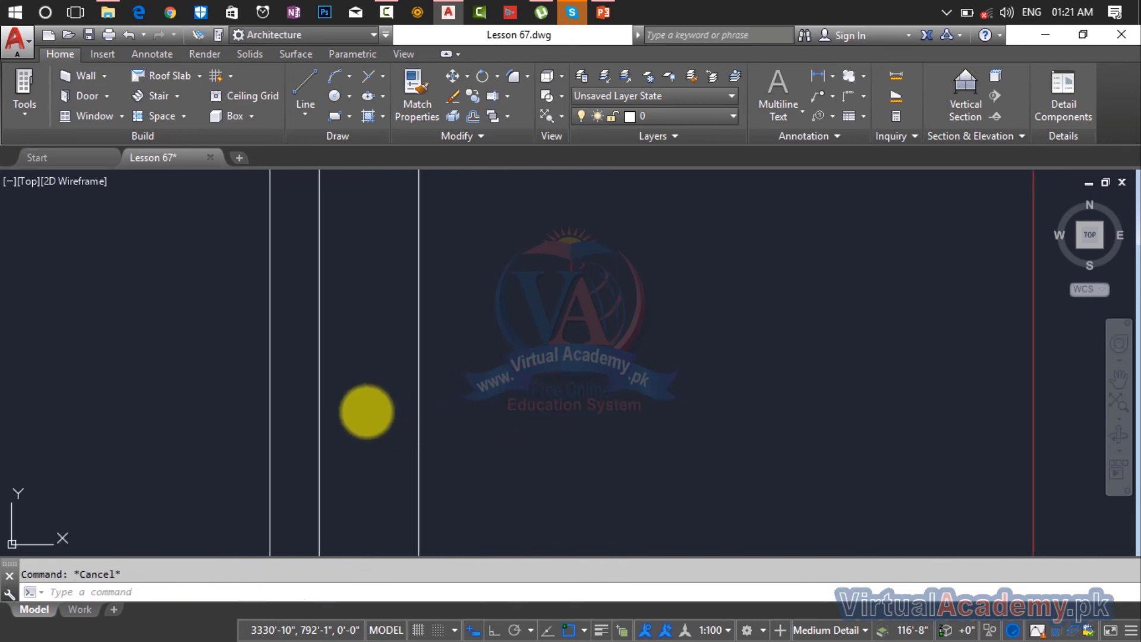
{"action": "key", "text": "Return"}
{"action": "type", "text": "1.5"}
{"action": "key", "text": "Return"}
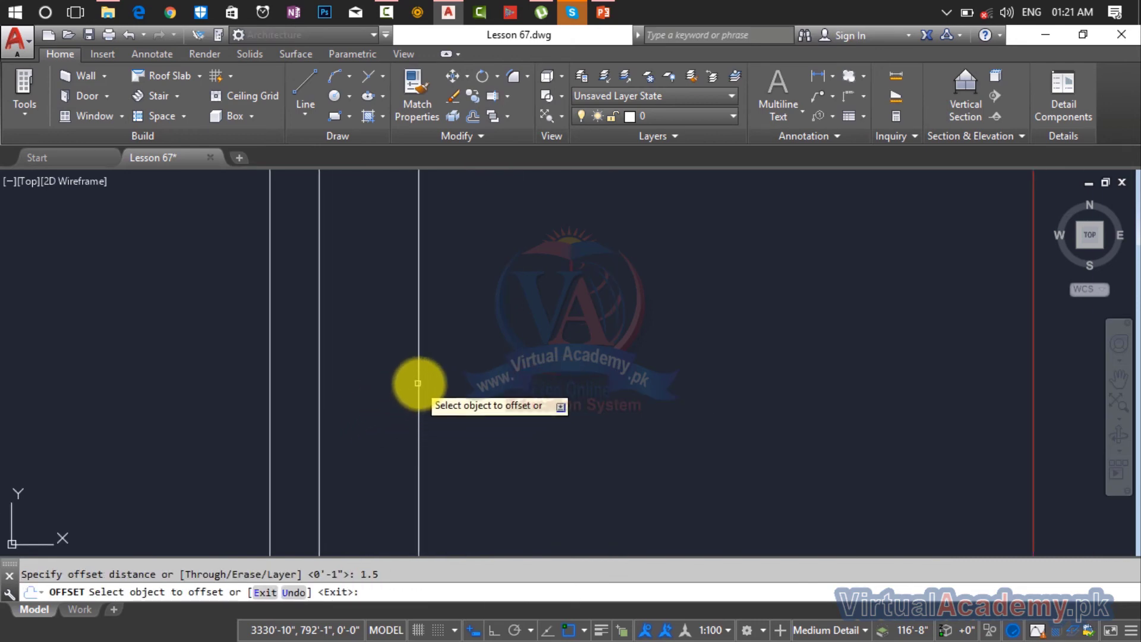
{"action": "left_click", "coordinate": [419, 383]}
{"action": "left_click", "coordinate": [462, 384]}
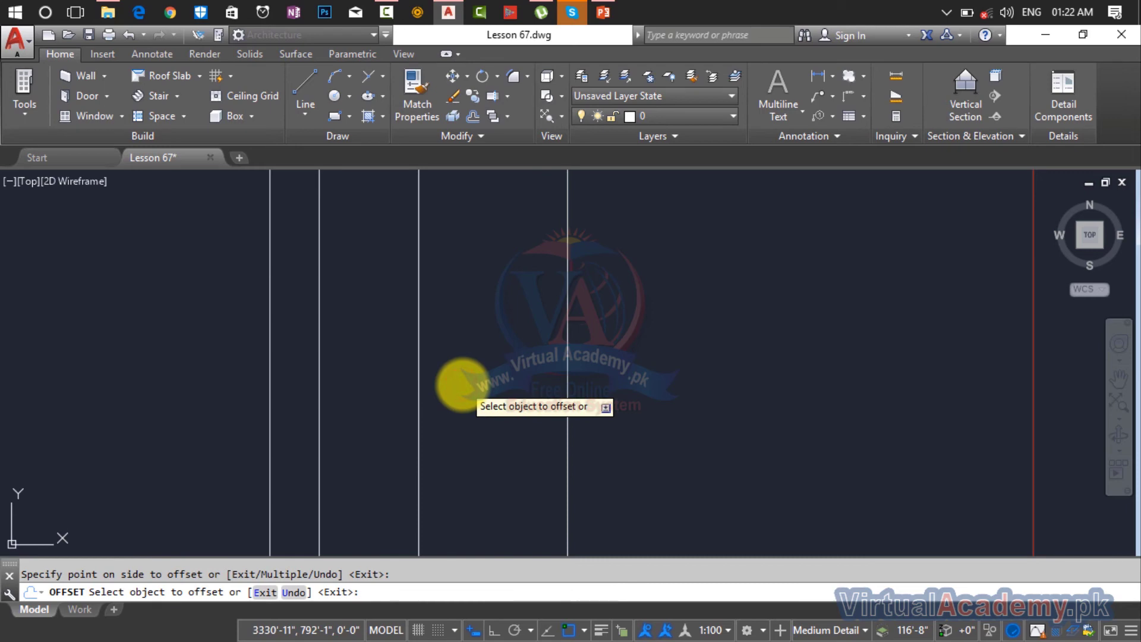
{"action": "key", "text": "Escape"}
Continue the widening line series left of the stair window by offsetting its innermost line 2 inches towards the red edge
{"action": "type", "text": "o"}
{"action": "key", "text": "Return"}
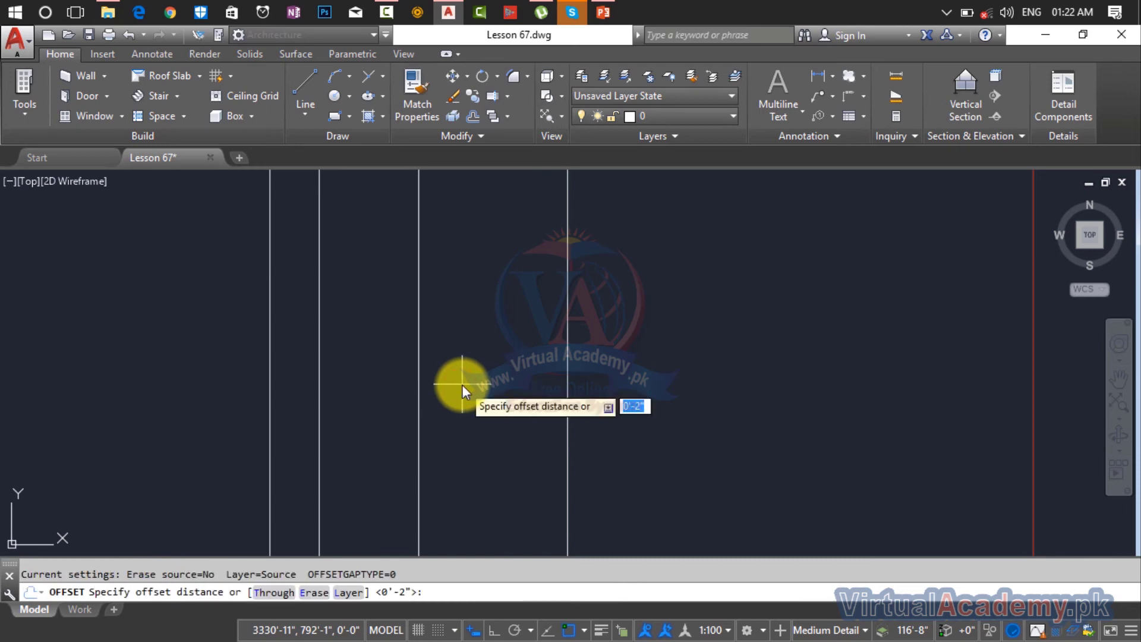
{"action": "type", "text": "2"}
{"action": "key", "text": "Return"}
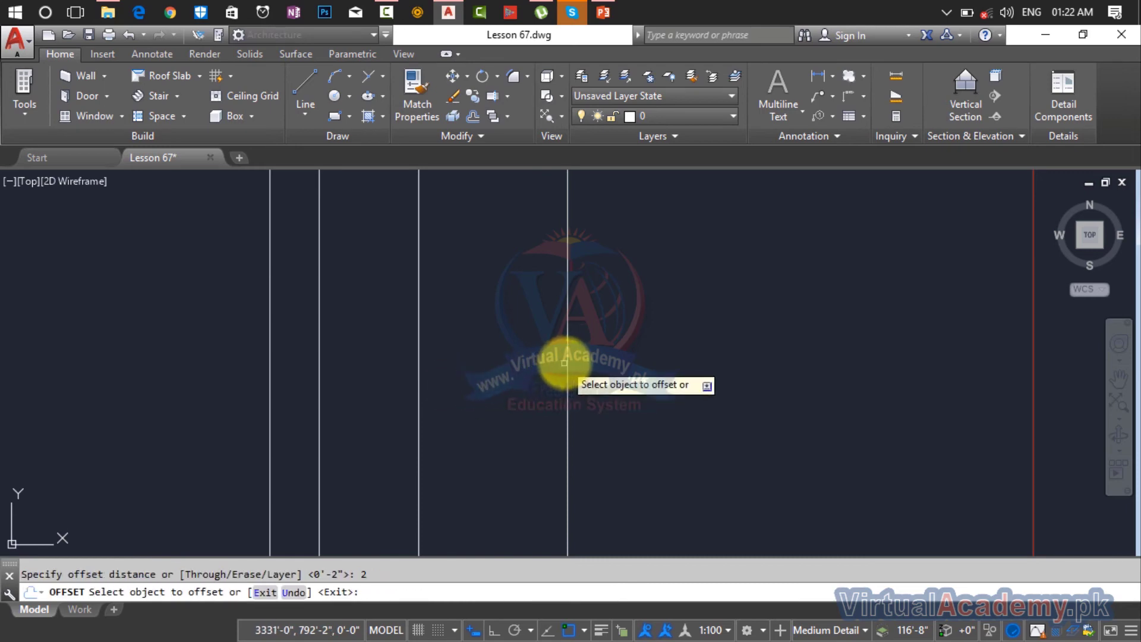
{"action": "left_click", "coordinate": [566, 372]}
{"action": "left_click", "coordinate": [634, 352]}
{"action": "scroll", "coordinate": [638, 352], "scroll_direction": "down", "scroll_amount": 6}
{"action": "scroll", "coordinate": [637, 352], "scroll_direction": "down", "scroll_amount": 8}
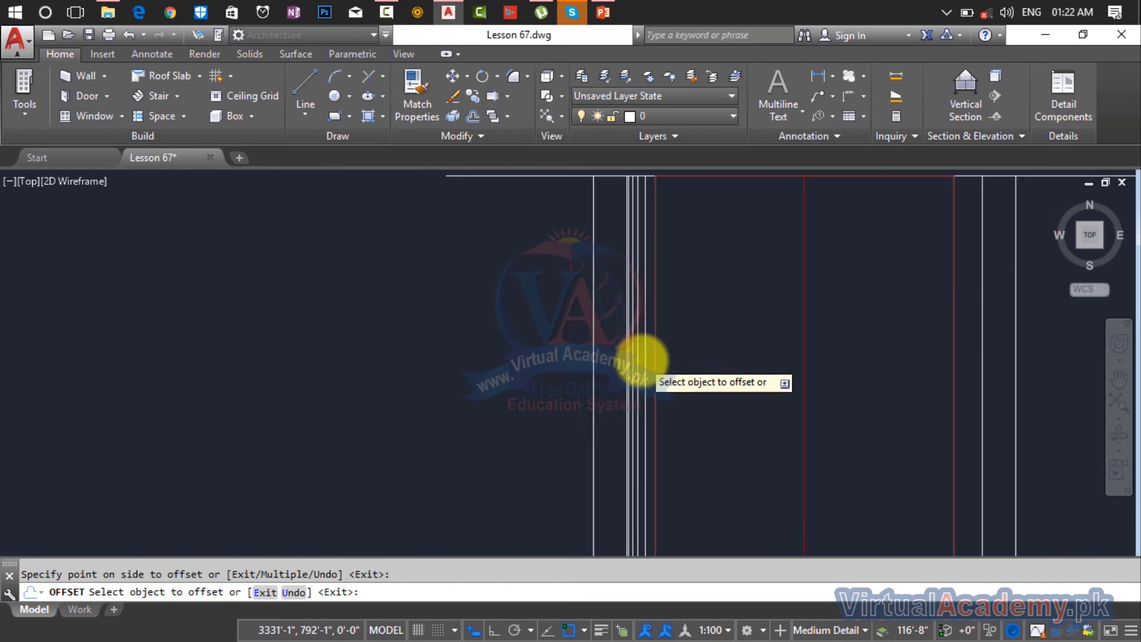
{"action": "scroll", "coordinate": [546, 392], "scroll_direction": "up", "scroll_amount": 3}
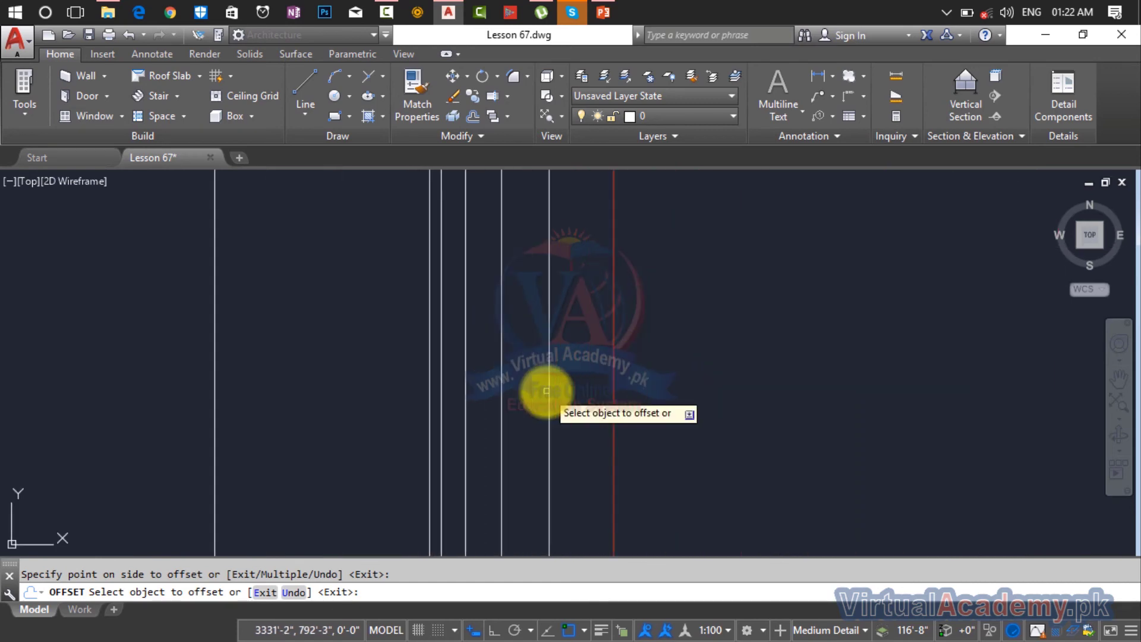
{"action": "key", "text": "Return"}
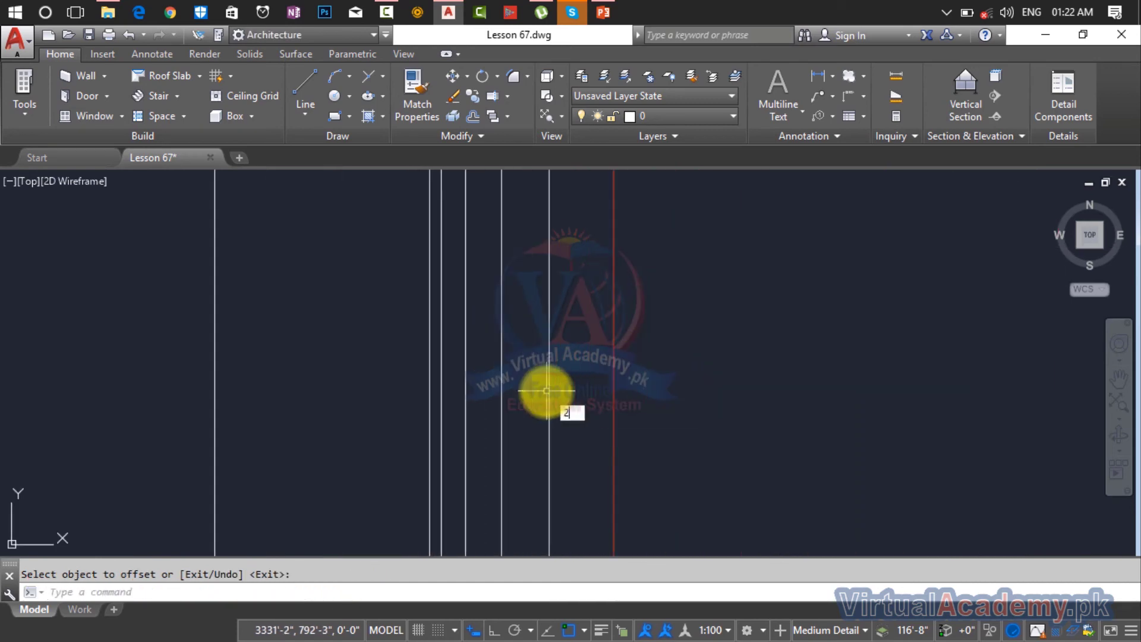
{"action": "type", "text": "2.5"}
{"action": "key", "text": "Return"}
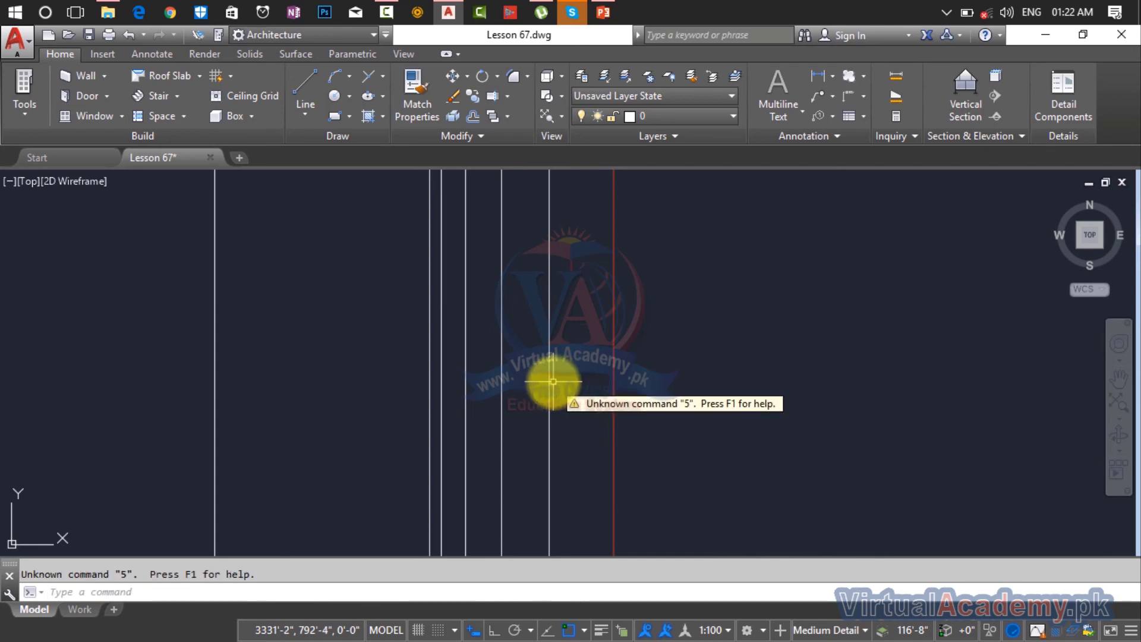
{"action": "key", "text": "Escape"}
{"action": "key", "text": "Return"}
{"action": "key", "text": "Down"}
{"action": "key", "text": "Escape"}
Offset the innermost line left of the stair window's left red edge by 2.5 inches towards that edge
{"action": "type", "text": "o"}
{"action": "key", "text": "Return"}
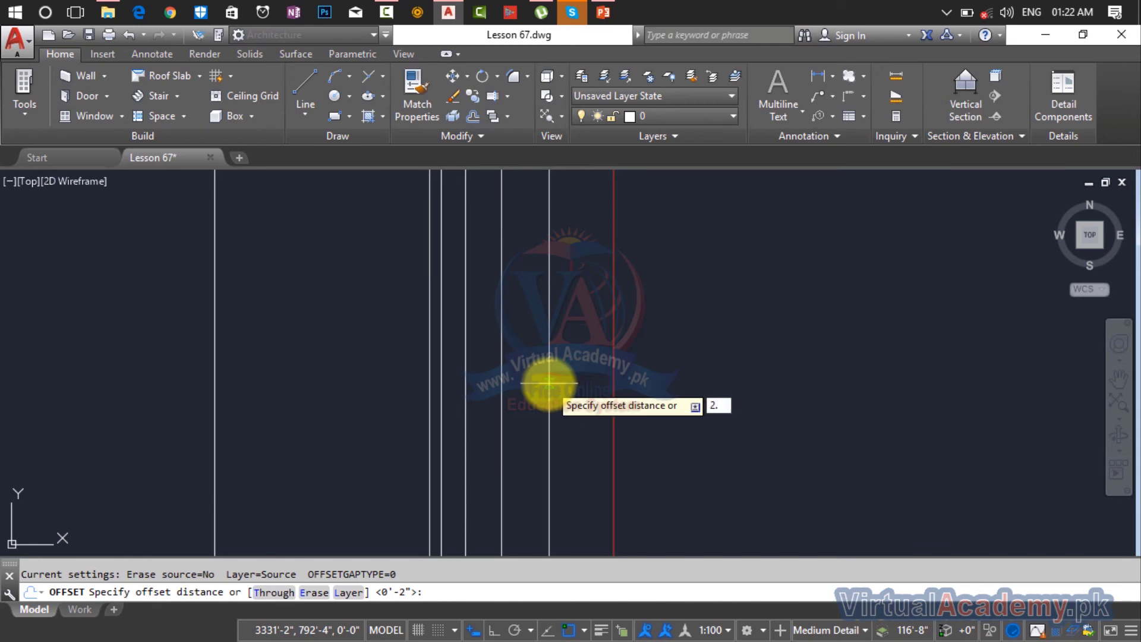
{"action": "key", "text": "Return"}
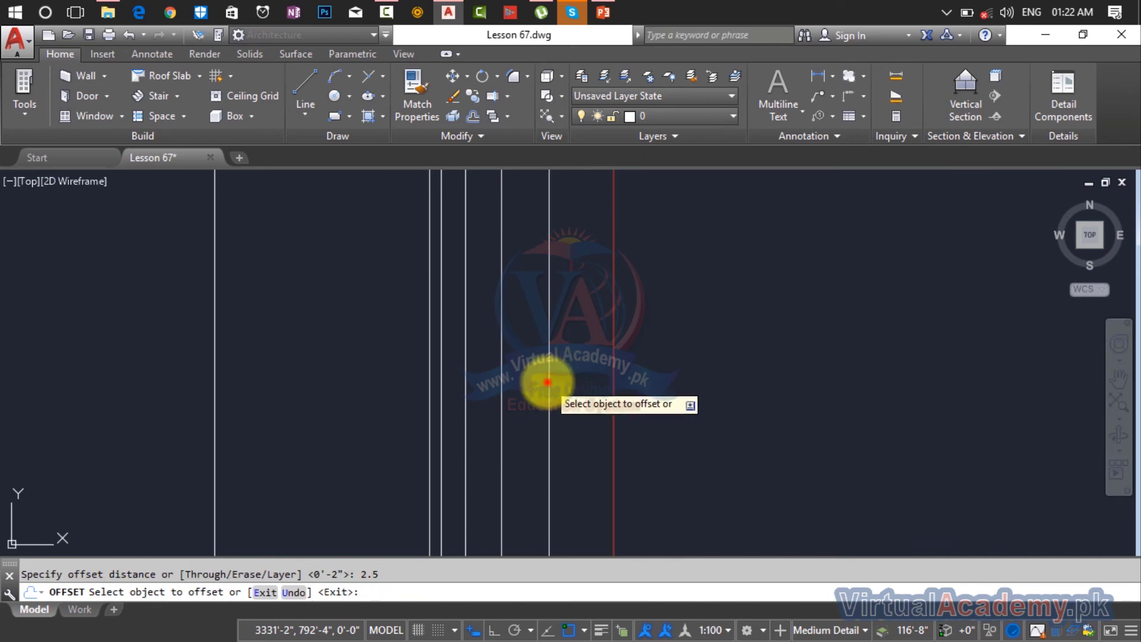
{"action": "left_click", "coordinate": [548, 381]}
{"action": "left_click", "coordinate": [585, 375]}
{"action": "key", "text": "Escape"}
{"action": "scroll", "coordinate": [599, 378], "scroll_direction": "up", "scroll_amount": 5}
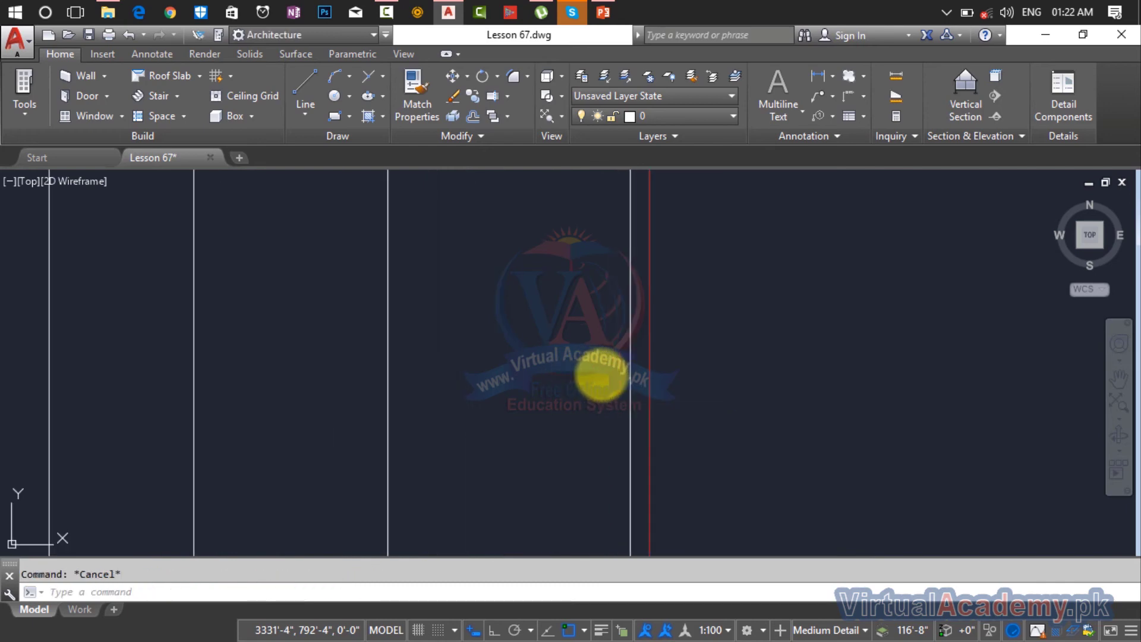
Offset the line just outside the window's left red edge by 3 inches, across the edge into the window
{"action": "key", "text": "Return"}
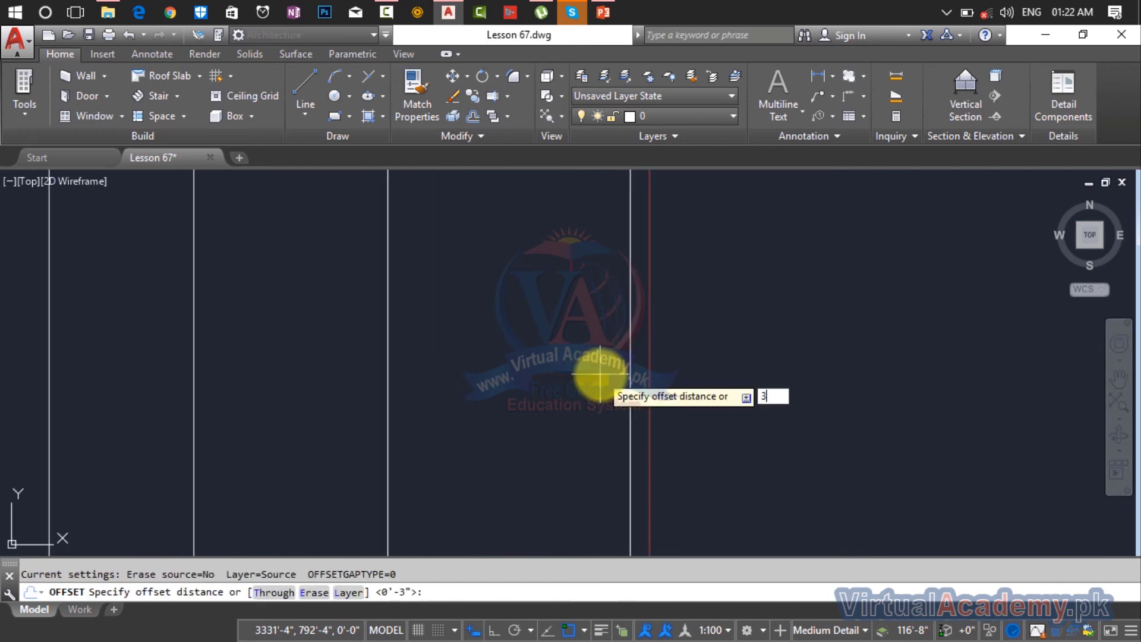
{"action": "key", "text": "Return"}
{"action": "left_click", "coordinate": [631, 364]}
{"action": "left_click", "coordinate": [703, 364]}
{"action": "scroll", "coordinate": [704, 365], "scroll_direction": "down", "scroll_amount": 4}
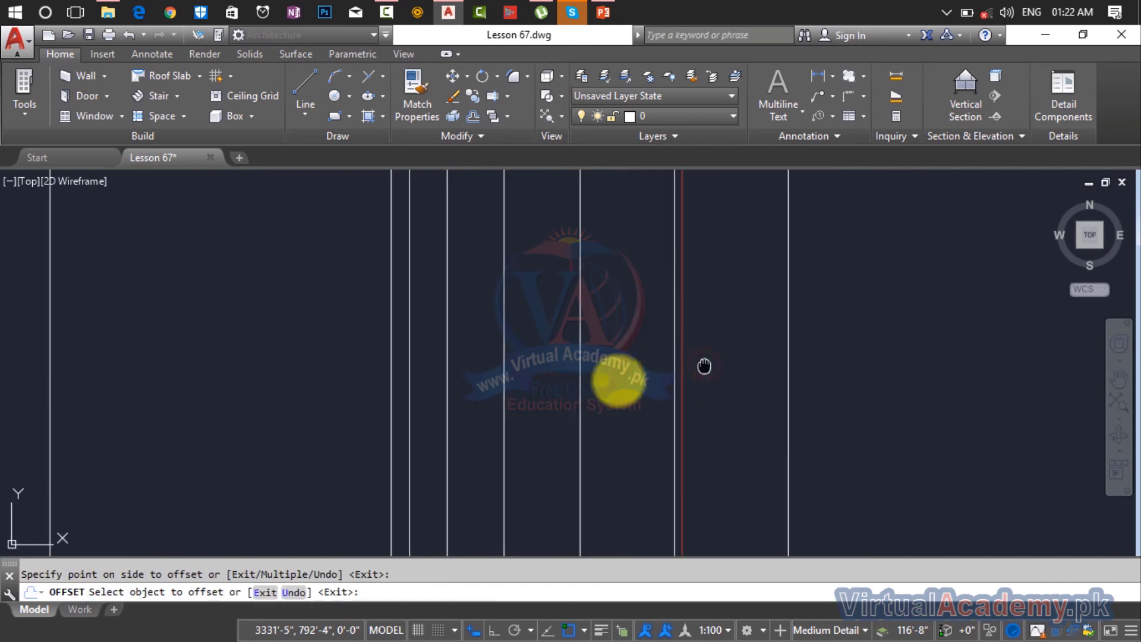
{"action": "middle_click_drag", "start_coordinate": [704, 365], "coordinate": [494, 383]}
{"action": "key", "text": "Escape"}
Offset the first line inside the stair window by 3.5 inches towards the window's red centre line
{"action": "type", "text": "o"}
{"action": "key", "text": "Return"}
{"action": "type", "text": "3.5"}
{"action": "key", "text": "Return"}
{"action": "left_click", "coordinate": [579, 369]}
{"action": "left_click", "coordinate": [631, 369]}
{"action": "scroll", "coordinate": [630, 369], "scroll_direction": "down", "scroll_amount": 4}
{"action": "middle_click_drag", "start_coordinate": [630, 369], "coordinate": [421, 364]}
{"action": "key", "text": "Escape"}
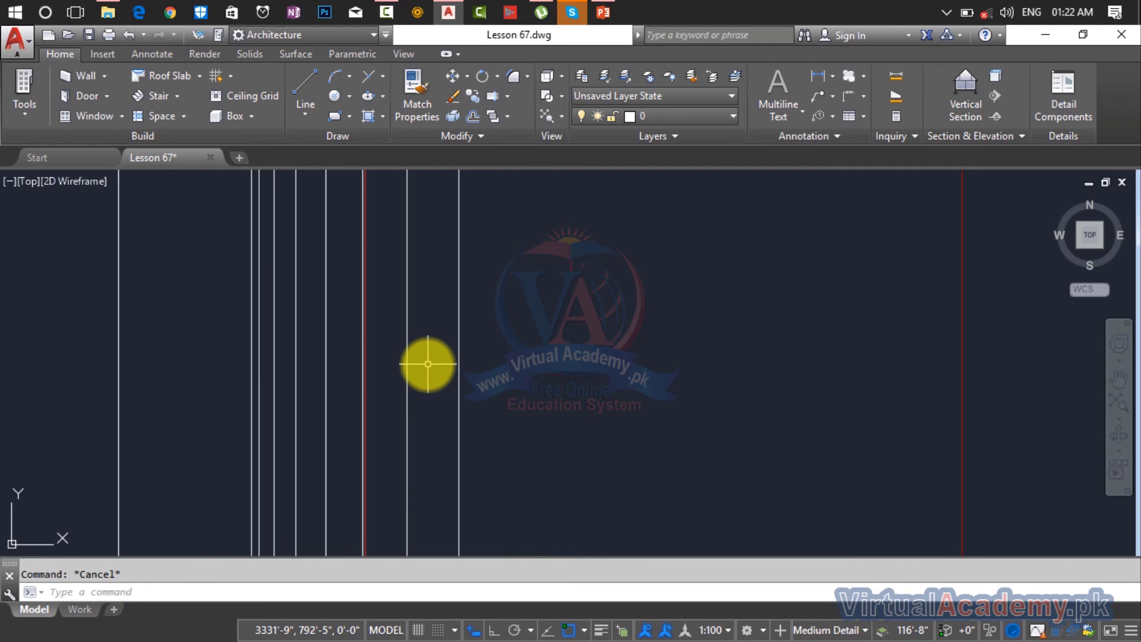
Continue the widening series by offsetting its newest line 4 inches towards the window's centre
{"action": "type", "text": "o"}
{"action": "key", "text": "Return"}
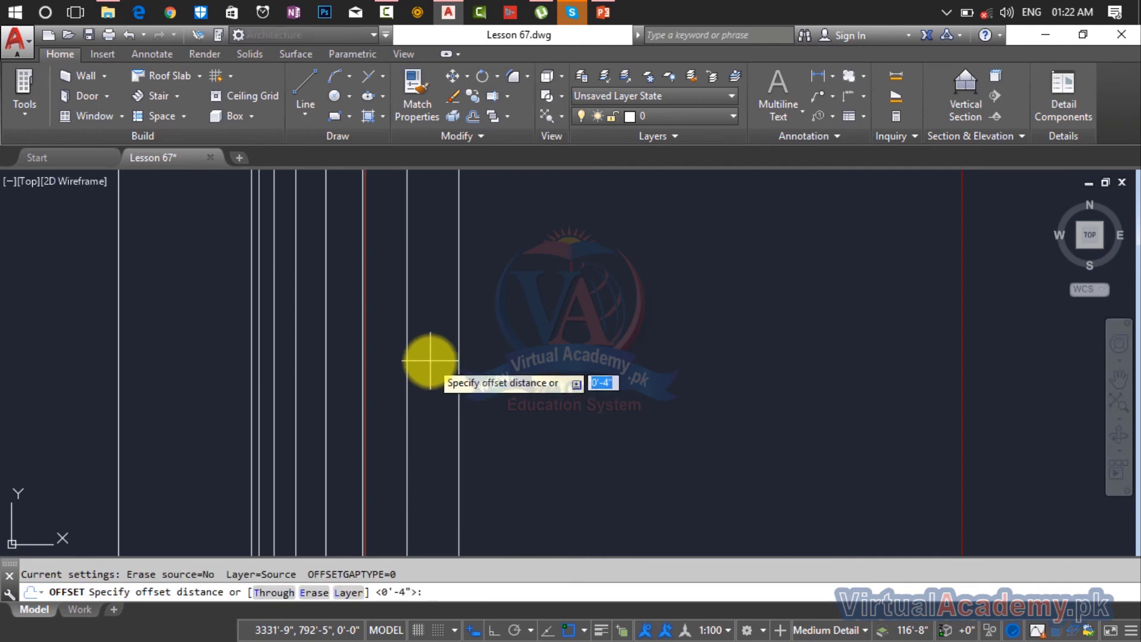
{"action": "key", "text": "Return"}
{"action": "left_click", "coordinate": [459, 359]}
{"action": "left_click", "coordinate": [496, 354]}
{"action": "key", "text": "Escape"}
Offset the series line nearest the window's centre by 4.5 inches towards the centre line
{"action": "type", "text": "o"}
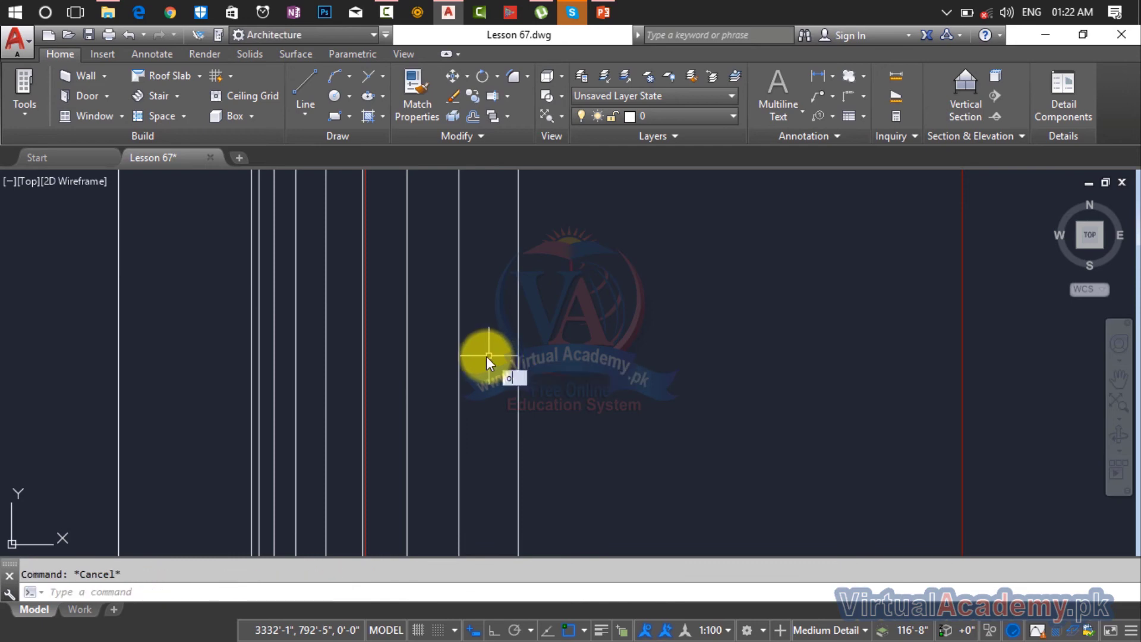
{"action": "type", "text": "m"}
{"action": "key", "text": "BackSpace"}
{"action": "key", "text": "Return"}
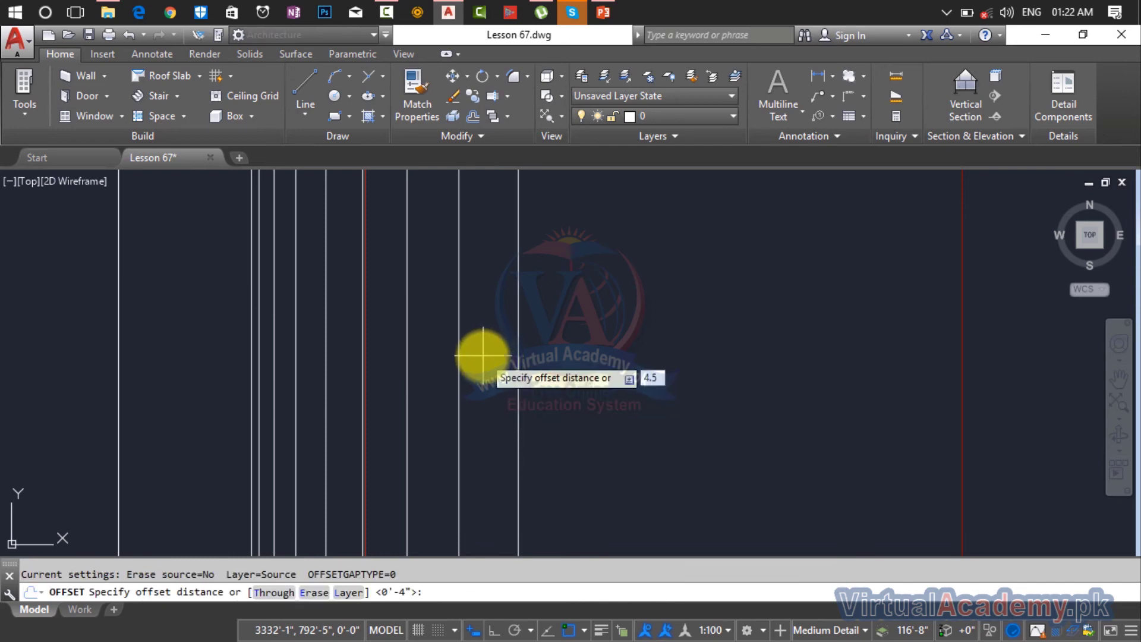
{"action": "type", "text": "4.5"}
{"action": "key", "text": "Return"}
{"action": "left_click", "coordinate": [517, 339]}
{"action": "left_click", "coordinate": [562, 343]}
{"action": "key", "text": "Escape"}
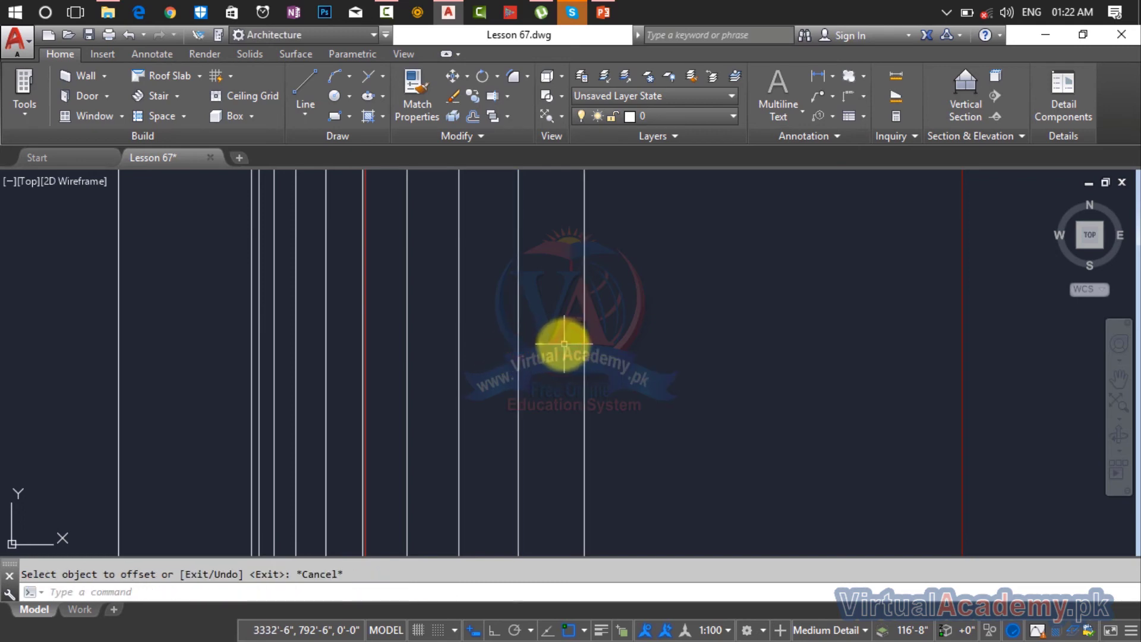
Add another line to the series by offsetting the last one 5 inches towards the window's centre
{"action": "key", "text": "Return"}
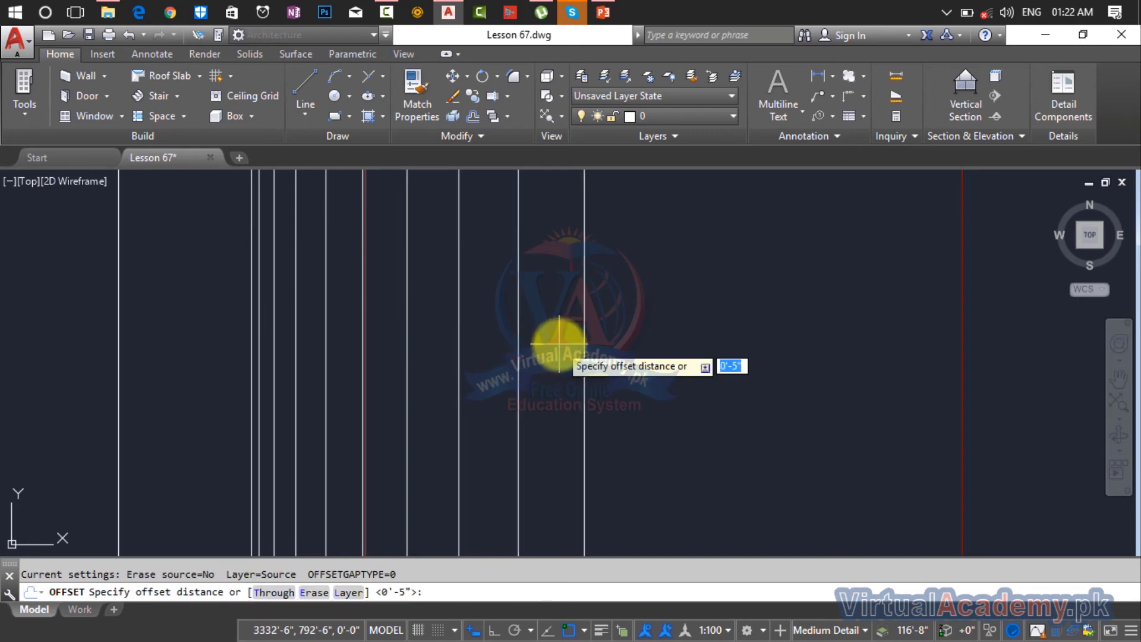
{"action": "type", "text": "5"}
{"action": "key", "text": "Return"}
{"action": "left_click", "coordinate": [584, 340]}
{"action": "left_click", "coordinate": [623, 345]}
{"action": "key", "text": "Escape"}
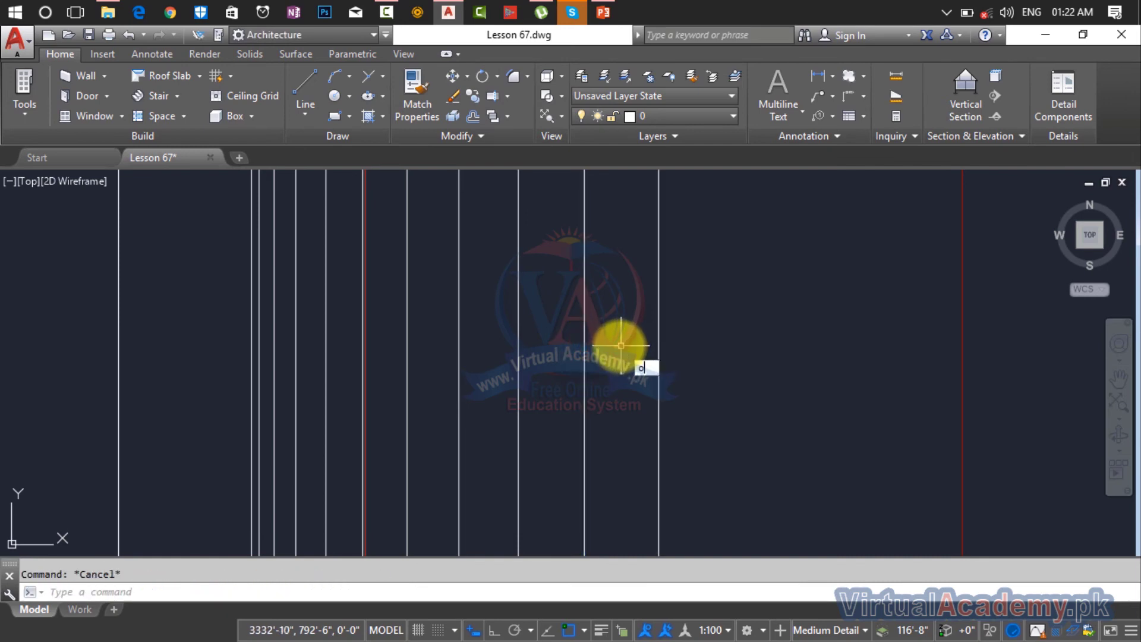
Offset the newest line inside the stair window by 5.5 inches towards the red centre line
{"action": "key", "text": "Return"}
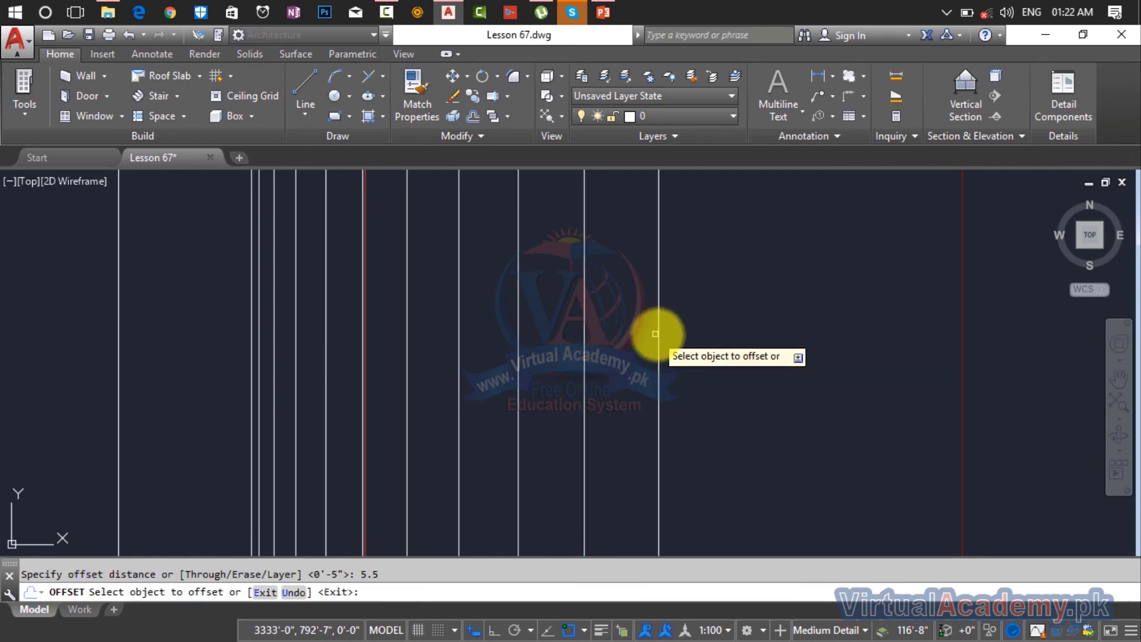
{"action": "left_click", "coordinate": [658, 333]}
{"action": "key", "text": "Return"}
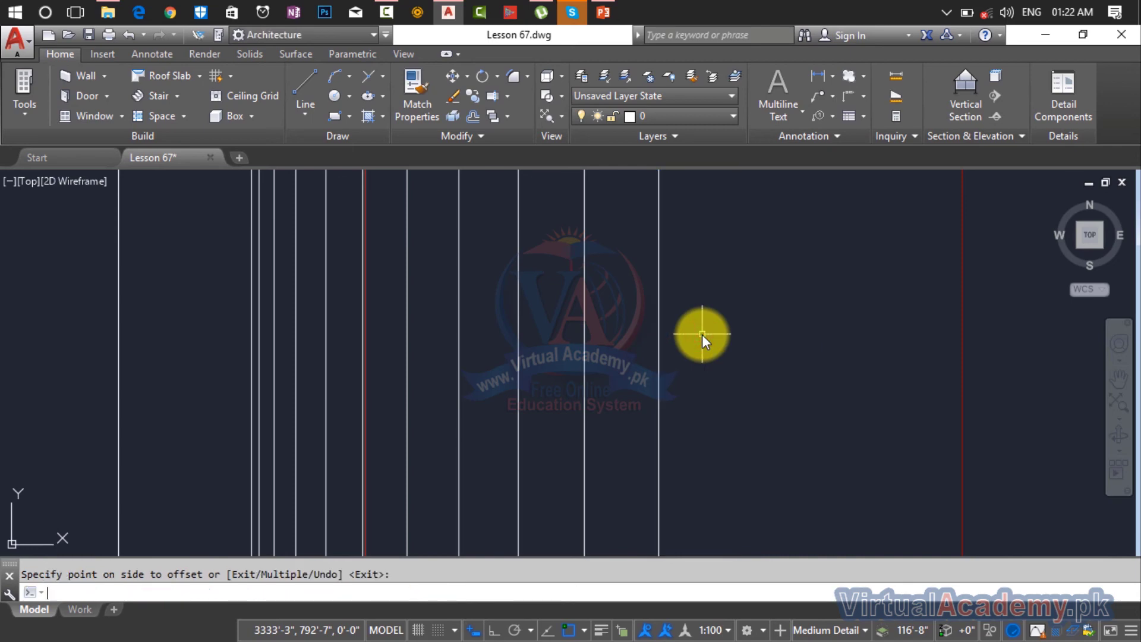
{"action": "key", "text": "Return"}
{"action": "key", "text": "Return"}
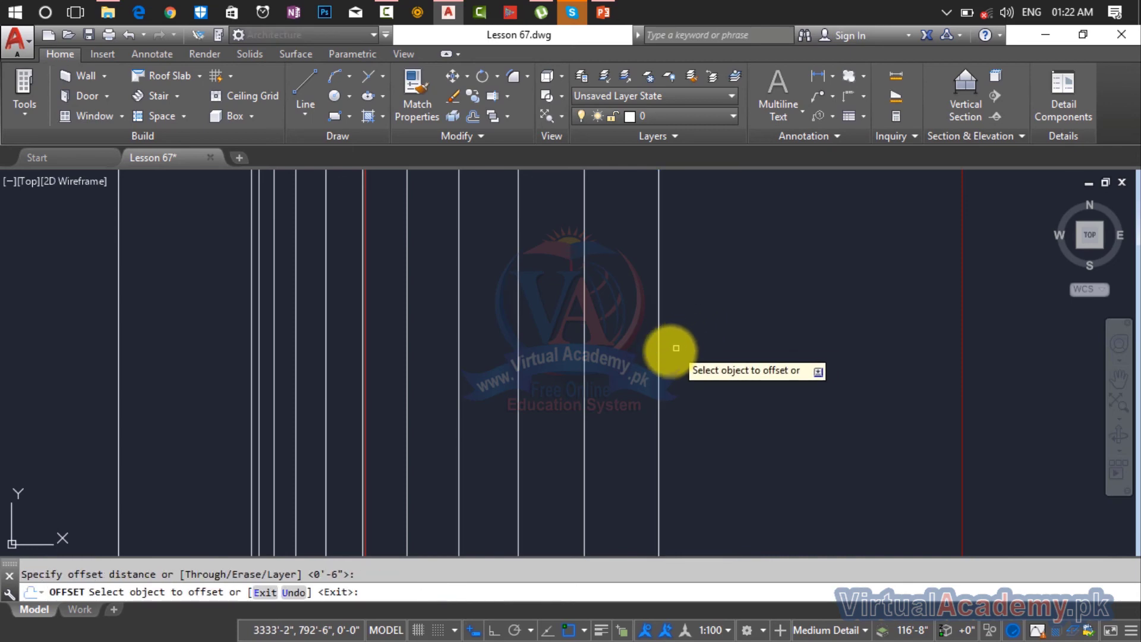
{"action": "left_click", "coordinate": [659, 355]}
{"action": "key", "text": "Escape"}
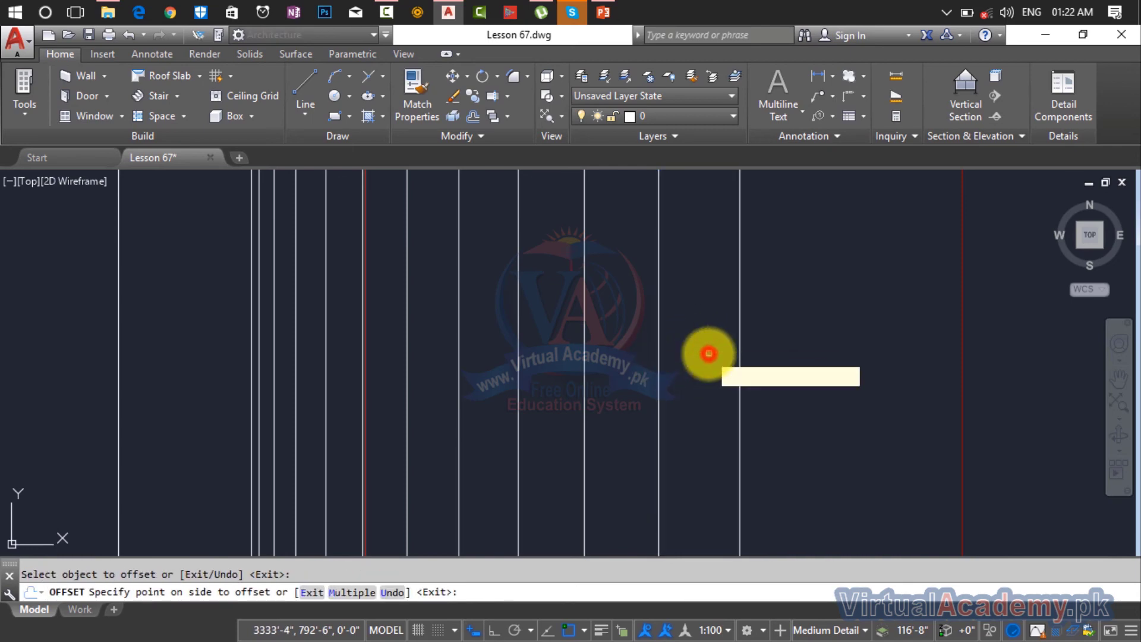
Offset the line closest to the window's red centre line by 6 inches towards it
{"action": "type", "text": "o"}
{"action": "key", "text": "Return"}
{"action": "type", "text": "6"}
{"action": "key", "text": "Return"}
{"action": "left_click", "coordinate": [740, 341]}
{"action": "left_click", "coordinate": [810, 334]}
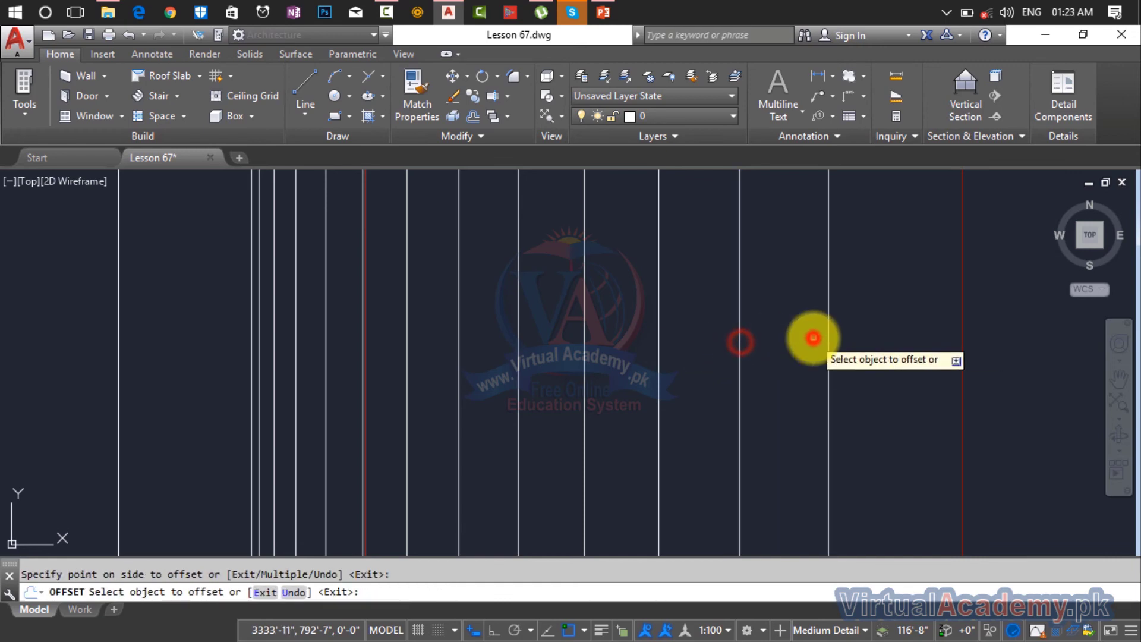
Finish the widening series with a 6.5-inch offset of its last line, placed just before the window's red centre line
{"action": "scroll", "coordinate": [810, 334], "scroll_direction": "up", "scroll_amount": 4}
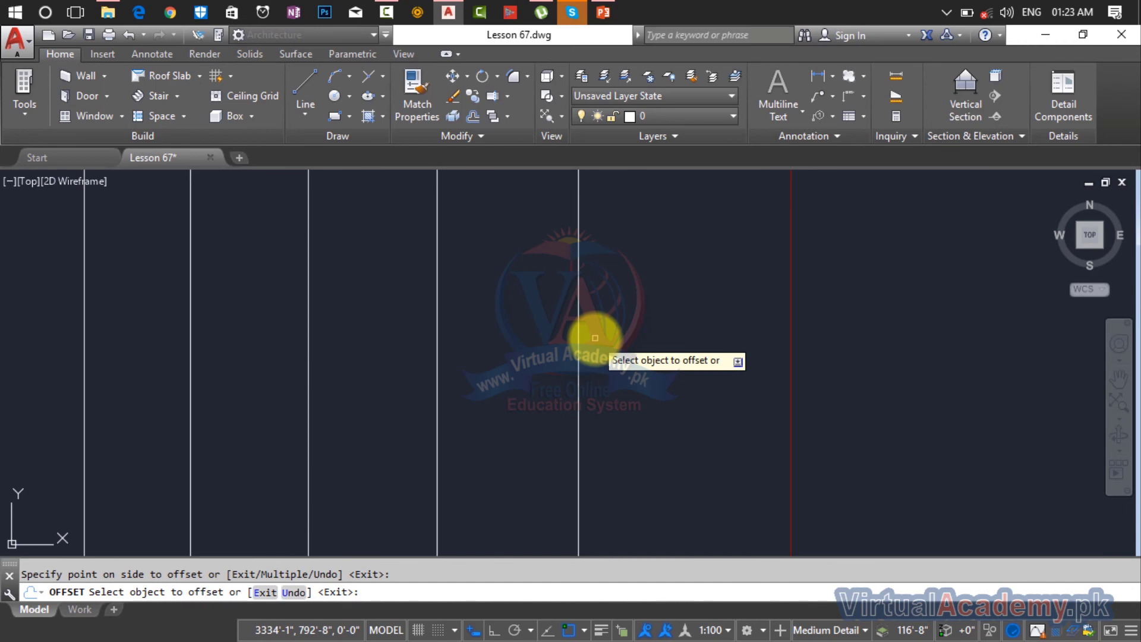
{"action": "key", "text": "Return"}
{"action": "key", "text": "Return"}
{"action": "type", "text": "o"}
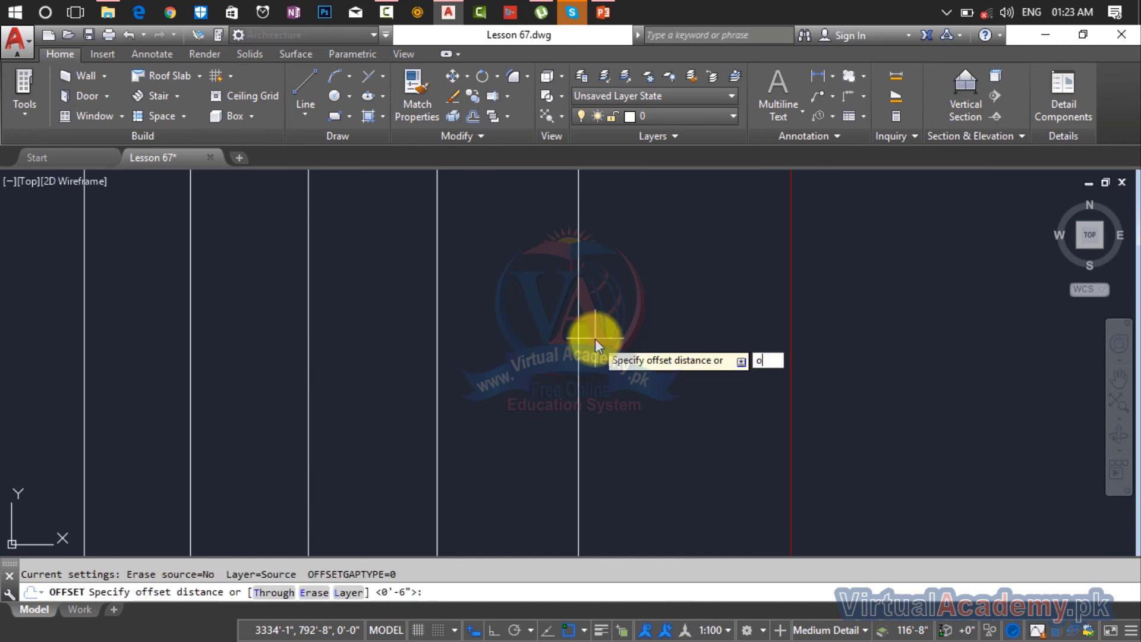
{"action": "key", "text": "Return"}
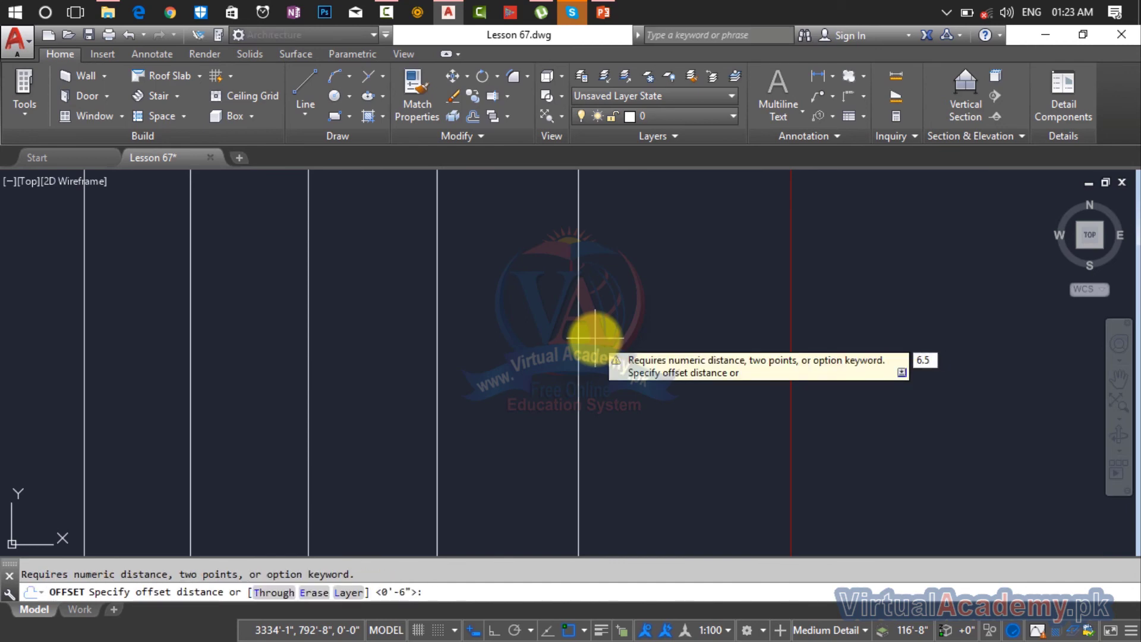
{"action": "type", "text": "6.5"}
{"action": "key", "text": "Return"}
{"action": "left_click", "coordinate": [580, 339]}
{"action": "left_click", "coordinate": [642, 338]}
{"action": "scroll", "coordinate": [642, 342], "scroll_direction": "down", "scroll_amount": 2}
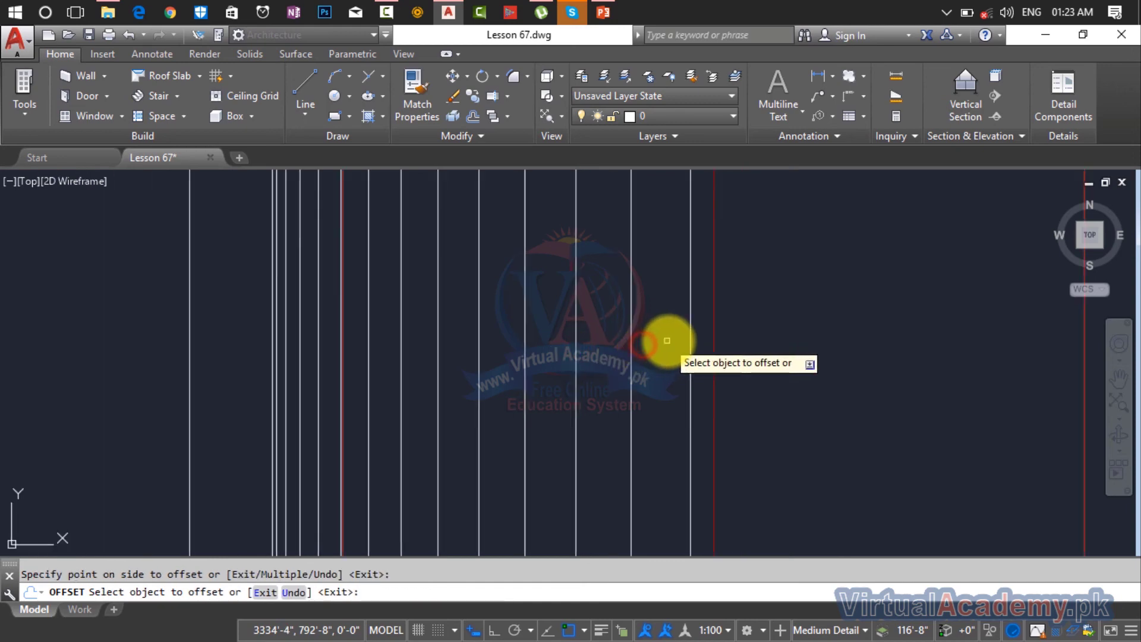
{"action": "scroll", "coordinate": [556, 340], "scroll_direction": "down", "scroll_amount": 4}
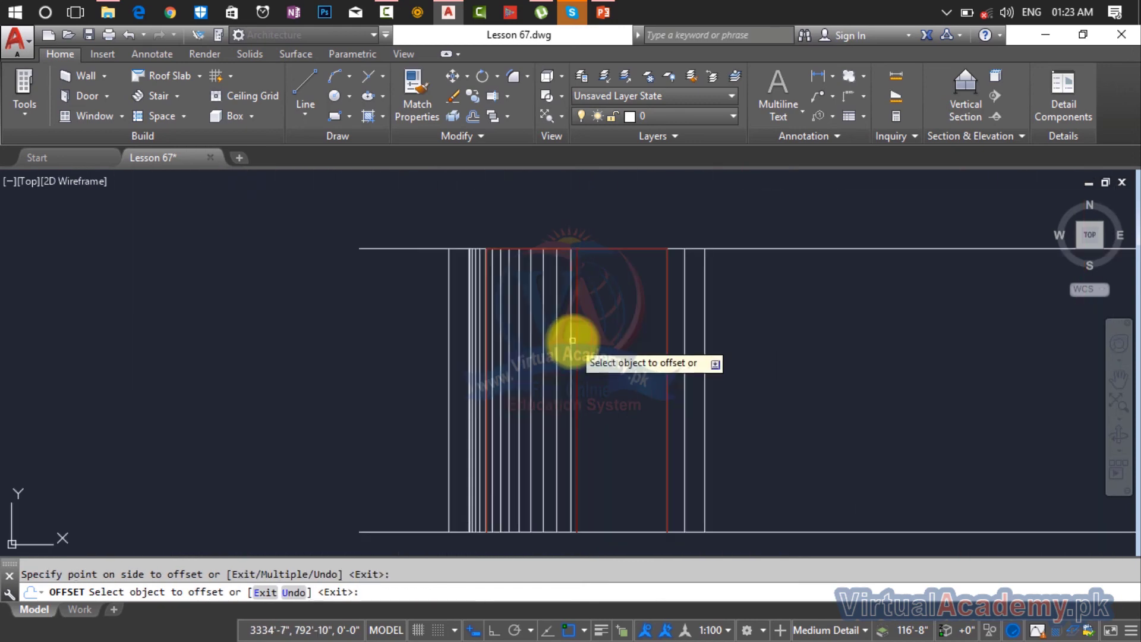
{"action": "scroll", "coordinate": [571, 340], "scroll_direction": "up", "scroll_amount": 4}
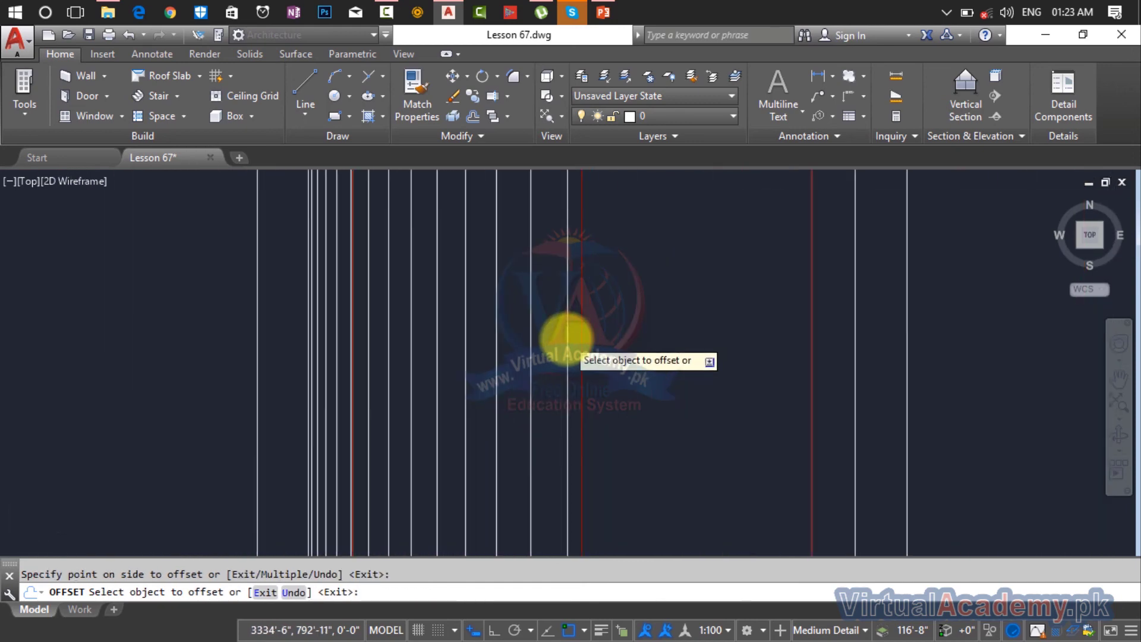
{"action": "scroll", "coordinate": [566, 337], "scroll_direction": "down", "scroll_amount": 2}
{"action": "key", "text": "Escape"}
Try to mirror the offset lines in the window's left half about its red vertical centre line, keeping the source lines
{"action": "scroll", "coordinate": [567, 338], "scroll_direction": "up", "scroll_amount": 3}
{"action": "left_click", "coordinate": [565, 334]}
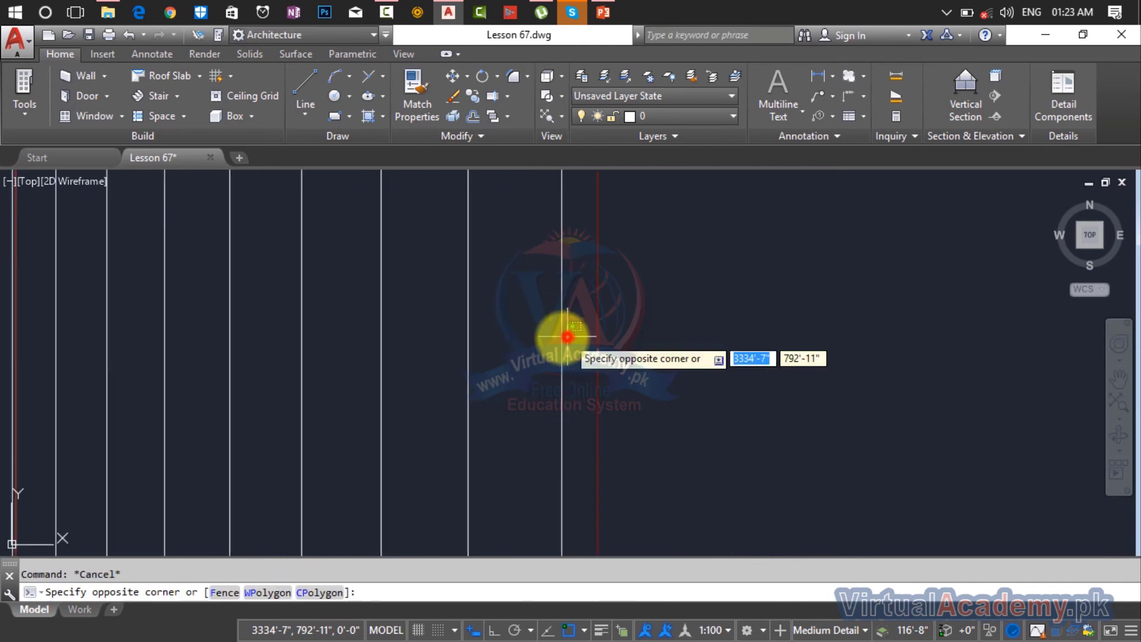
{"action": "key", "text": "Escape"}
{"action": "type", "text": "mi"}
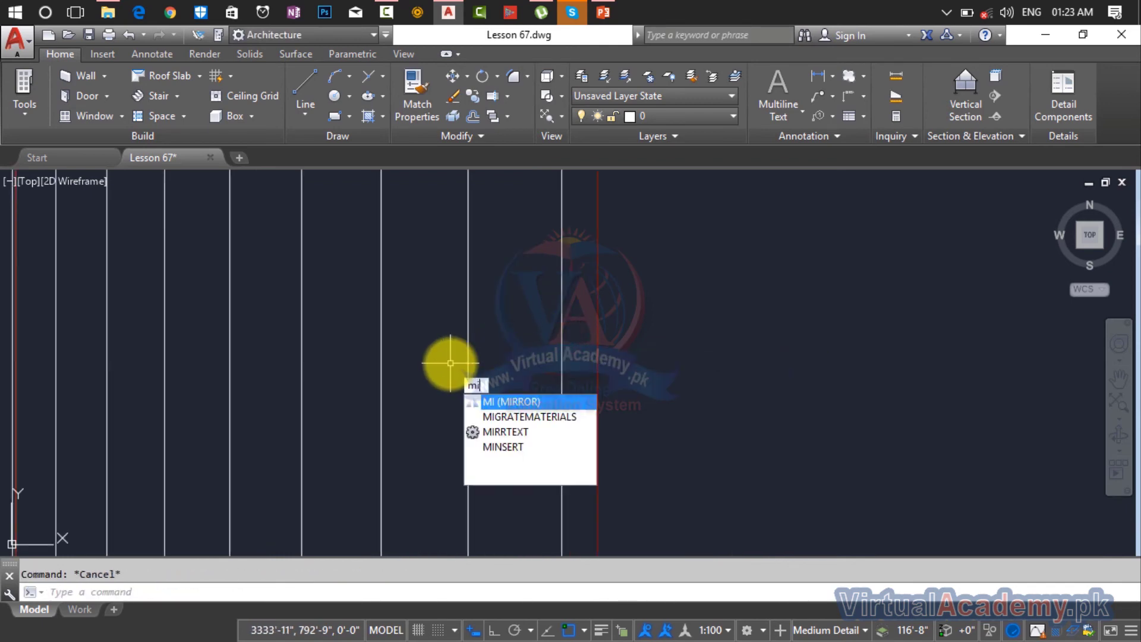
{"action": "key", "text": "Return"}
{"action": "left_click", "coordinate": [573, 339]}
{"action": "scroll", "coordinate": [234, 354], "scroll_direction": "down", "scroll_amount": 2}
{"action": "middle_click_drag", "start_coordinate": [237, 355], "coordinate": [621, 362]}
{"action": "scroll", "coordinate": [531, 363], "scroll_direction": "up", "scroll_amount": 1}
{"action": "scroll", "coordinate": [520, 360], "scroll_direction": "up", "scroll_amount": 2}
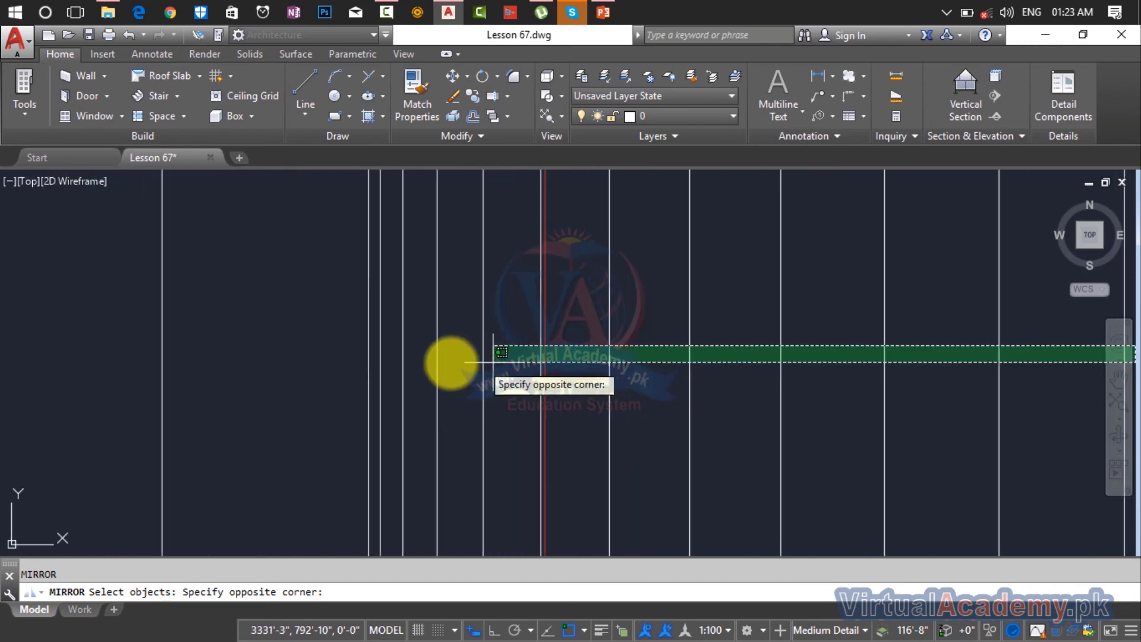
{"action": "left_click", "coordinate": [376, 366]}
{"action": "key", "text": "Return"}
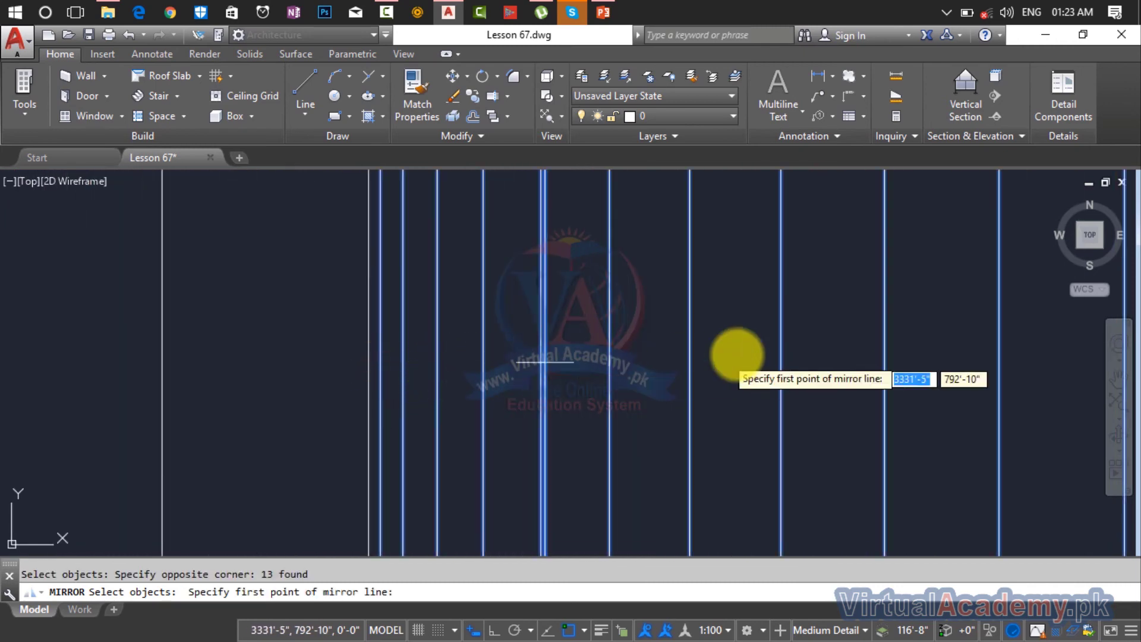
{"action": "scroll", "coordinate": [743, 353], "scroll_direction": "down", "scroll_amount": 2}
{"action": "middle_click_drag", "start_coordinate": [776, 348], "coordinate": [204, 428]}
{"action": "scroll", "coordinate": [446, 390], "scroll_direction": "down", "scroll_amount": 2}
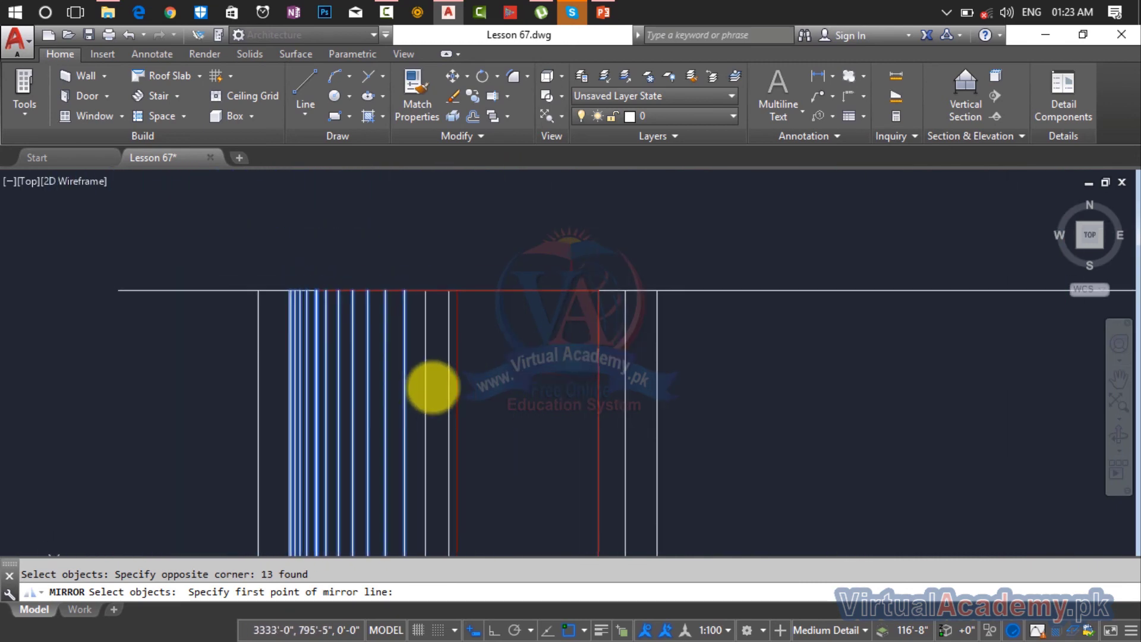
{"action": "left_click", "coordinate": [456, 291]}
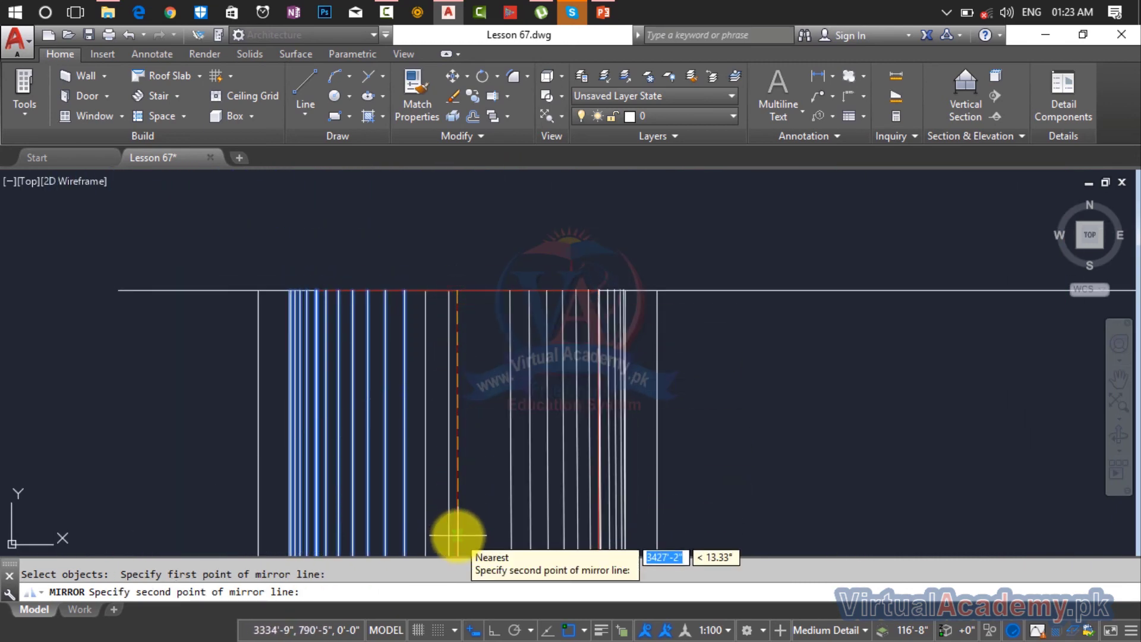
{"action": "scroll", "coordinate": [457, 536], "scroll_direction": "down", "scroll_amount": 2}
{"action": "middle_click_drag", "start_coordinate": [473, 458], "coordinate": [484, 351]}
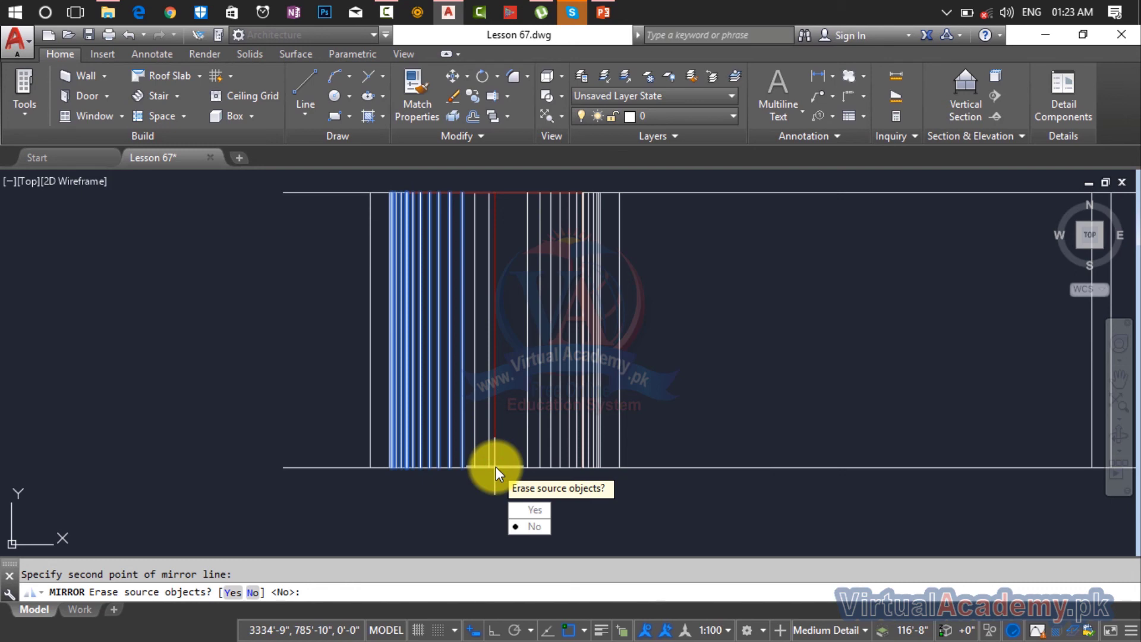
{"action": "key", "text": "Return"}
Undo the last mirror of the offset lines
{"action": "scroll", "coordinate": [485, 375], "scroll_direction": "up", "scroll_amount": 4}
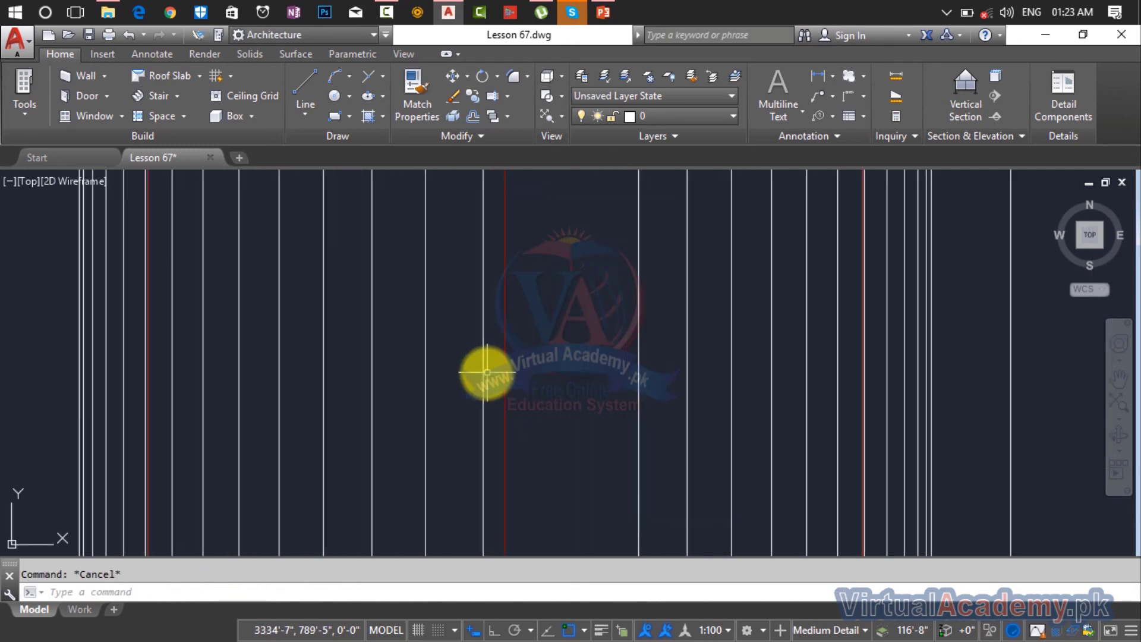
{"action": "scroll", "coordinate": [485, 374], "scroll_direction": "down", "scroll_amount": 3}
{"action": "key", "text": "ctrl+z"}
{"action": "scroll", "coordinate": [486, 373], "scroll_direction": "down", "scroll_amount": 4}
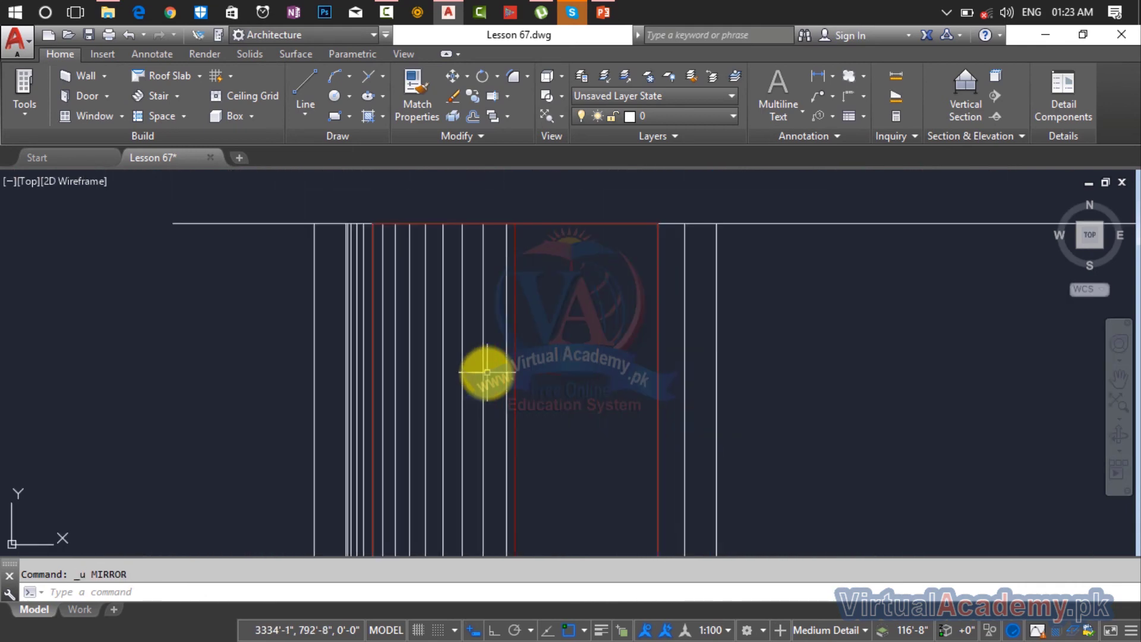
Mirror the sixteen vertical lines in the window's left half about its red vertical centre line, keeping the source lines
{"action": "type", "text": "mi"}
{"action": "key", "text": "Return"}
{"action": "scroll", "coordinate": [485, 370], "scroll_direction": "up", "scroll_amount": 5}
{"action": "left_click", "coordinate": [619, 343]}
{"action": "left_click", "coordinate": [280, 409]}
{"action": "scroll", "coordinate": [535, 369], "scroll_direction": "down", "scroll_amount": 2}
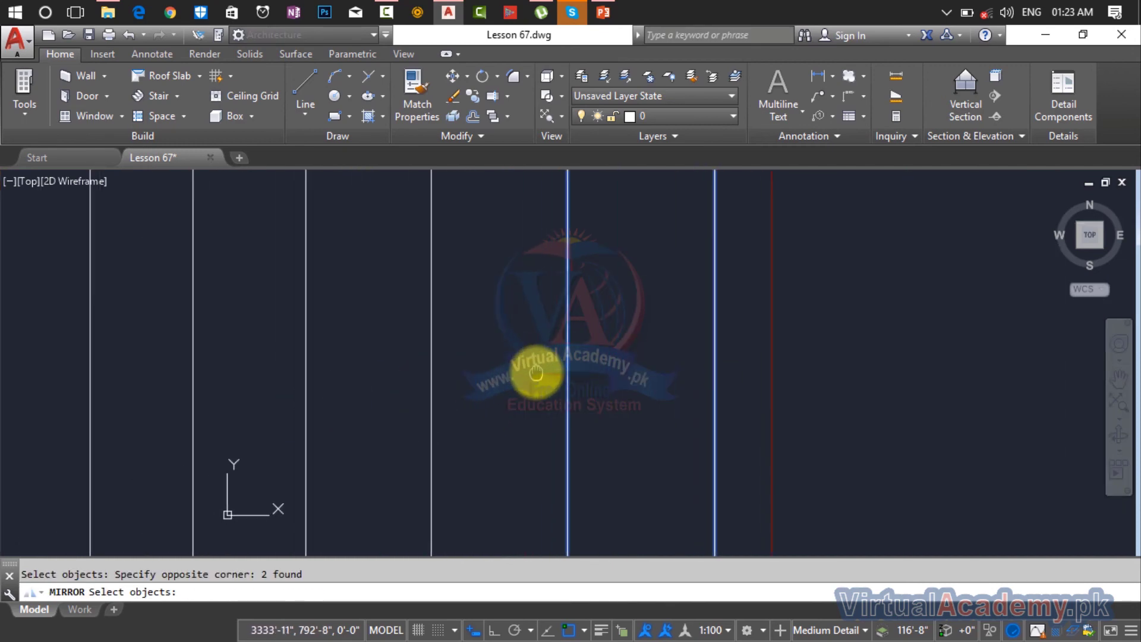
{"action": "left_click", "coordinate": [731, 351]}
{"action": "left_click", "coordinate": [170, 415]}
{"action": "scroll", "coordinate": [219, 408], "scroll_direction": "down", "scroll_amount": 2}
{"action": "middle_click_drag", "start_coordinate": [221, 408], "coordinate": [561, 374]}
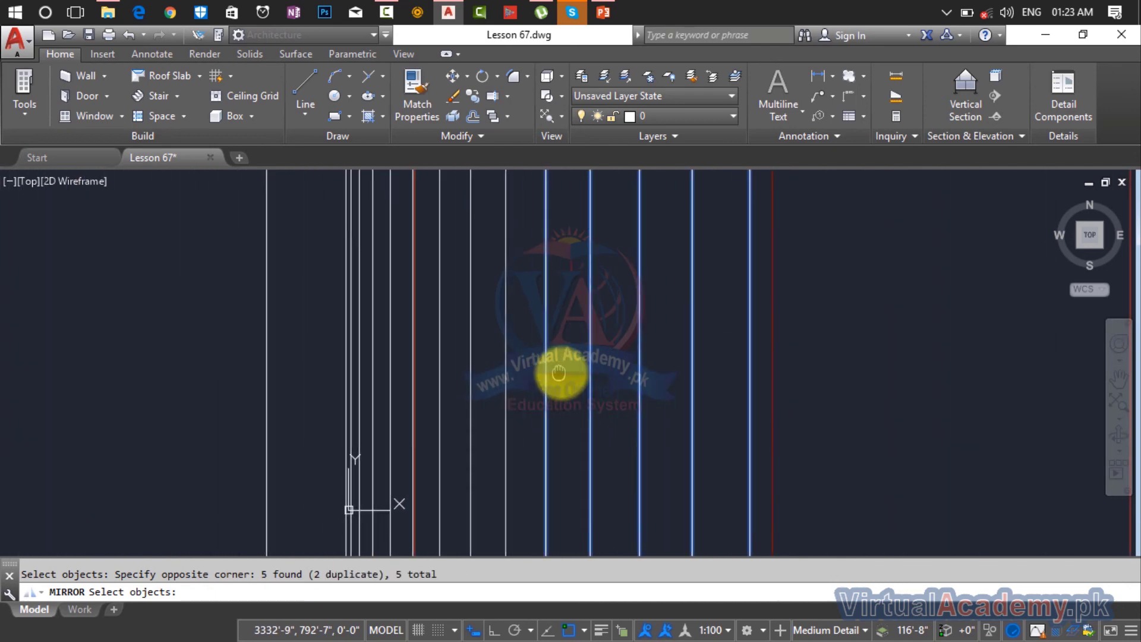
{"action": "left_click", "coordinate": [762, 366]}
{"action": "left_click", "coordinate": [346, 411]}
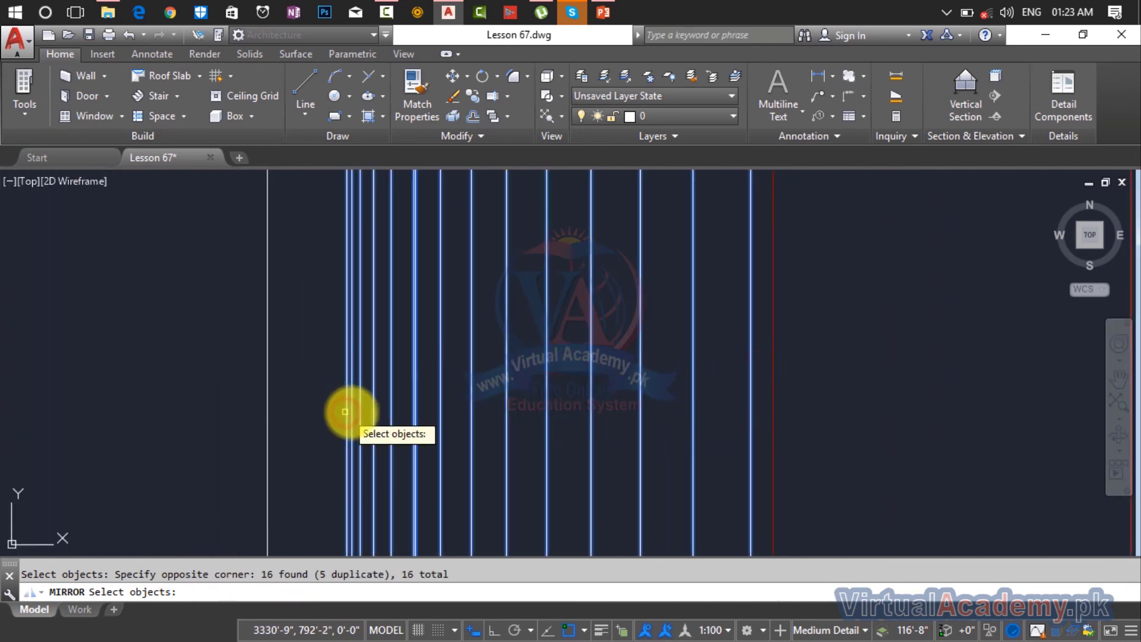
{"action": "scroll", "coordinate": [357, 409], "scroll_direction": "down", "scroll_amount": 2}
{"action": "key", "text": "Return"}
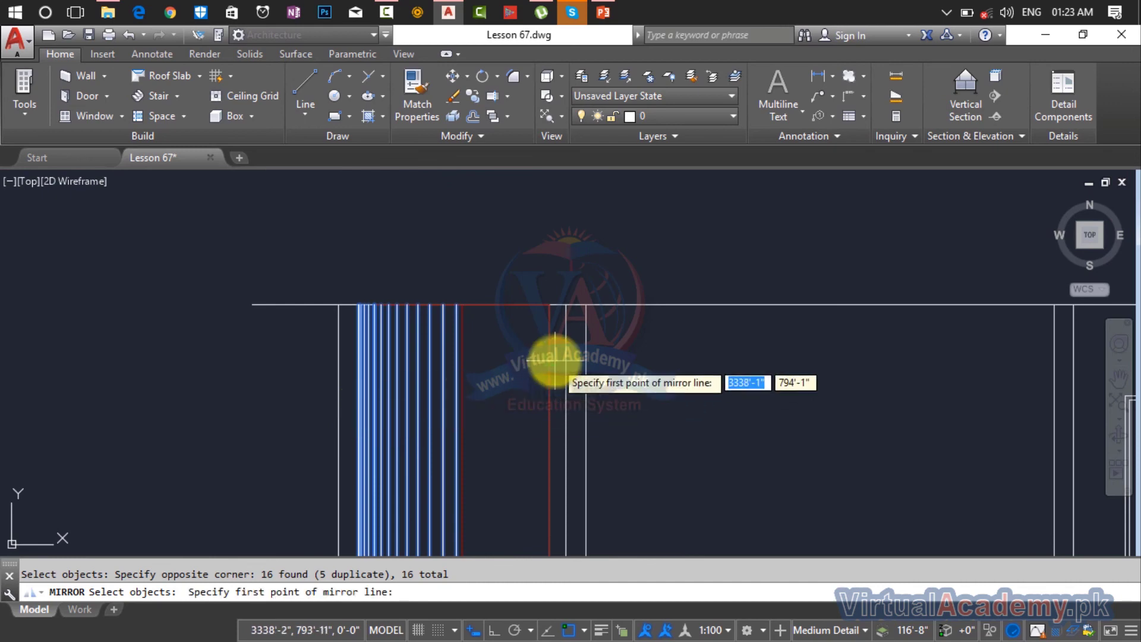
{"action": "scroll", "coordinate": [457, 303], "scroll_direction": "up", "scroll_amount": 5}
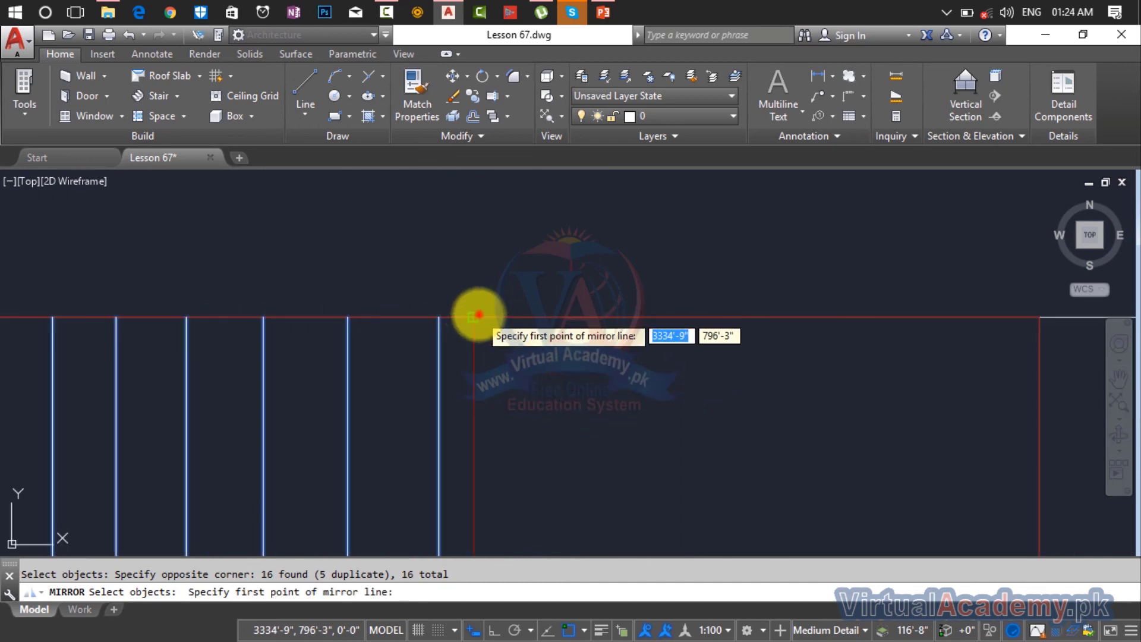
{"action": "left_click", "coordinate": [474, 317]}
{"action": "scroll", "coordinate": [463, 481], "scroll_direction": "down", "scroll_amount": 5}
{"action": "middle_click_drag", "start_coordinate": [465, 486], "coordinate": [527, 255]}
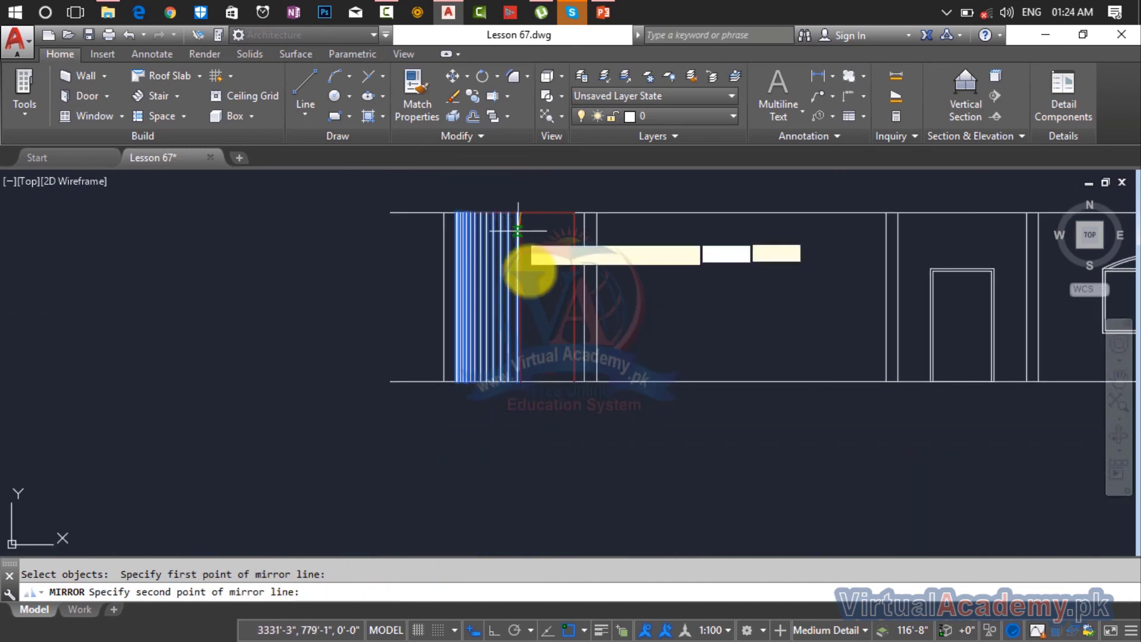
{"action": "scroll", "coordinate": [512, 377], "scroll_direction": "up", "scroll_amount": 5}
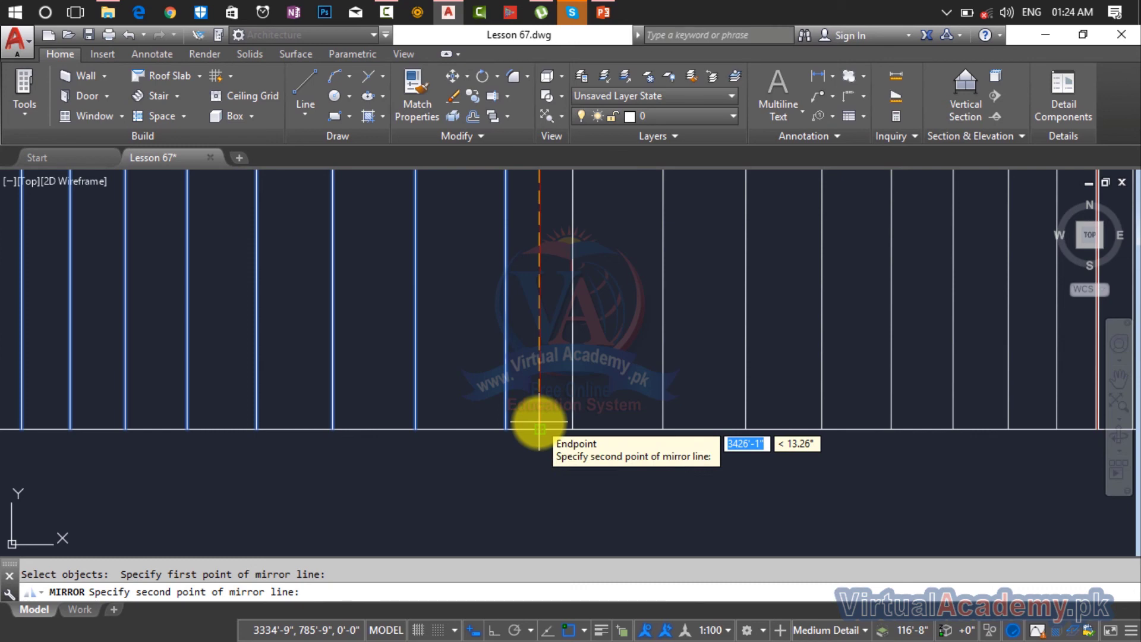
{"action": "key", "text": "F8"}
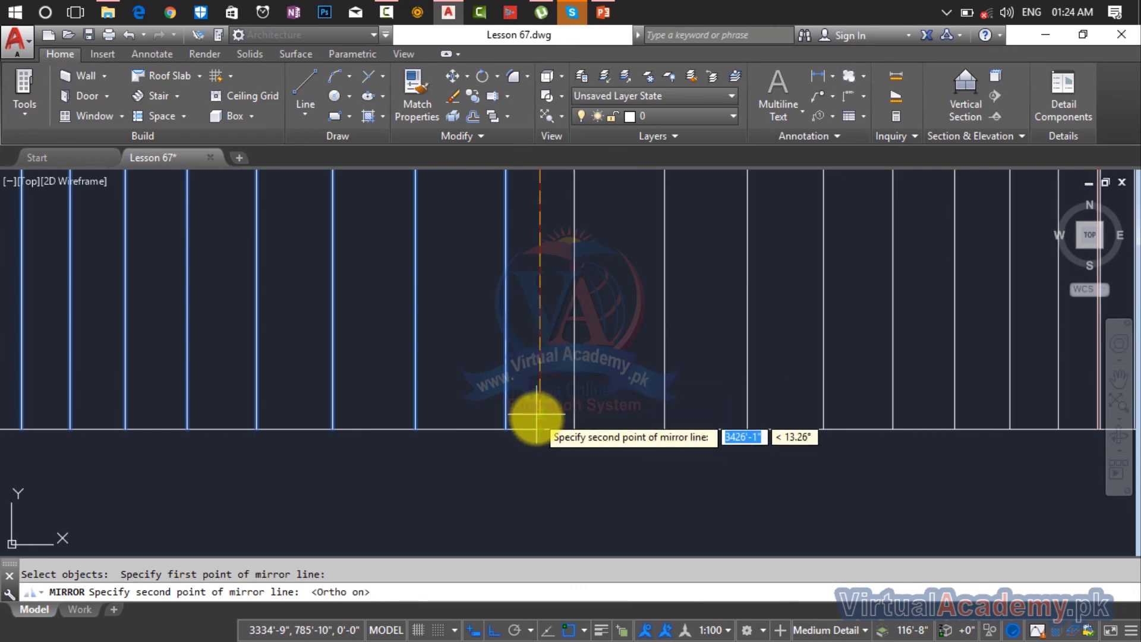
{"action": "left_click", "coordinate": [540, 428]}
{"action": "key", "text": "Return"}
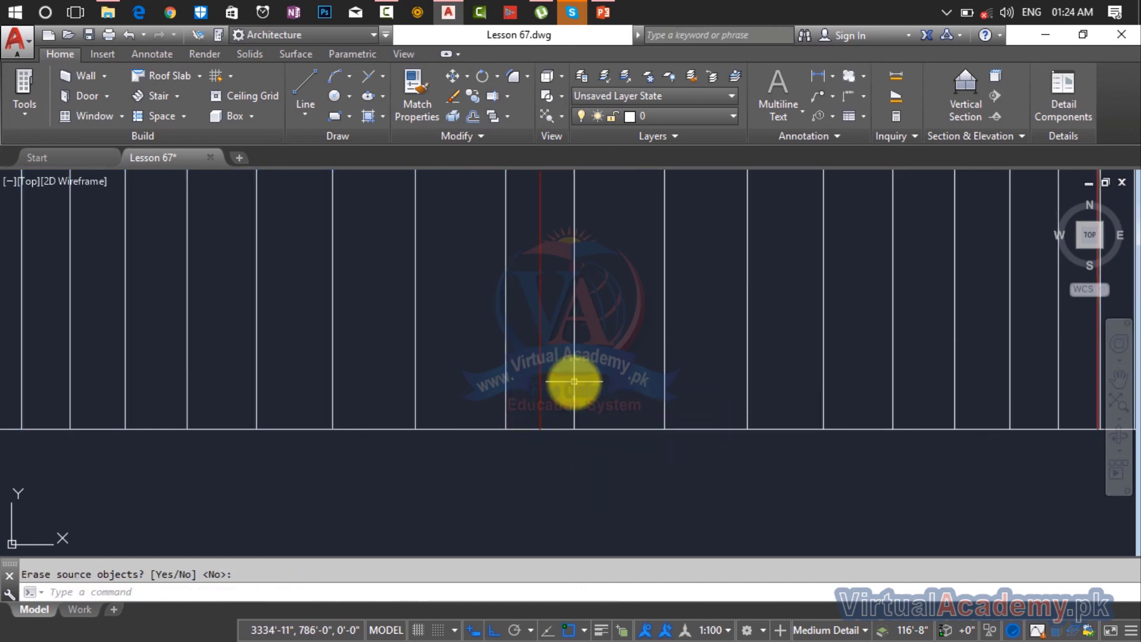
Examine the mirrored line pattern across the full width of the stair window wall
{"action": "scroll", "coordinate": [573, 382], "scroll_direction": "down", "scroll_amount": 3}
{"action": "scroll", "coordinate": [540, 394], "scroll_direction": "up", "scroll_amount": 6}
{"action": "scroll", "coordinate": [538, 344], "scroll_direction": "down", "scroll_amount": 5}
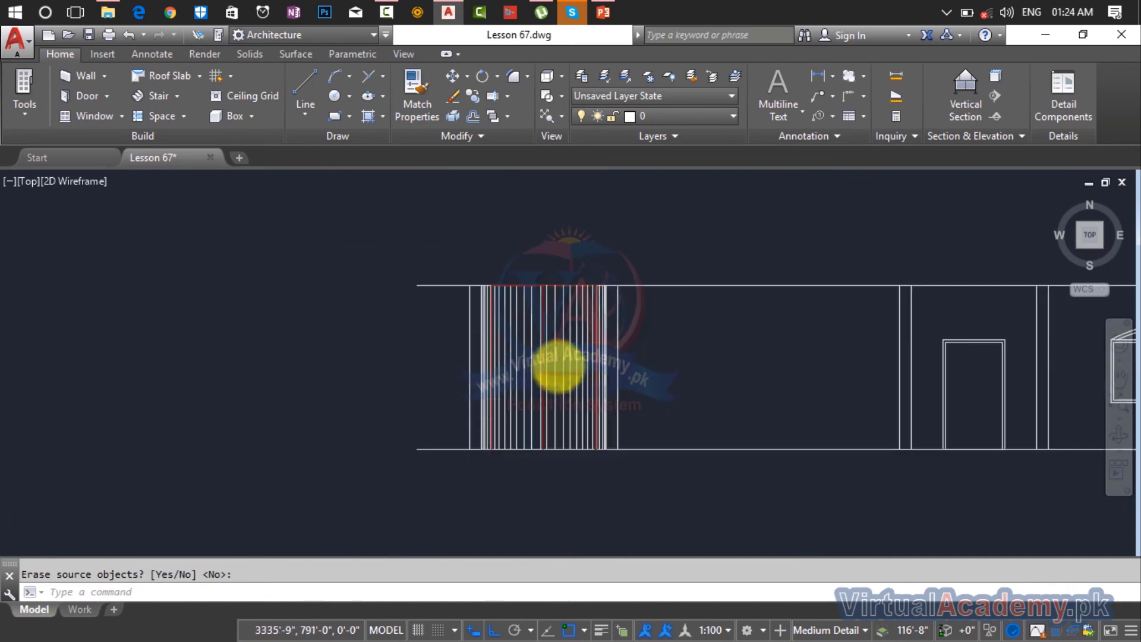
{"action": "scroll", "coordinate": [559, 365], "scroll_direction": "up", "scroll_amount": 3}
{"action": "scroll", "coordinate": [540, 420], "scroll_direction": "down", "scroll_amount": 2}
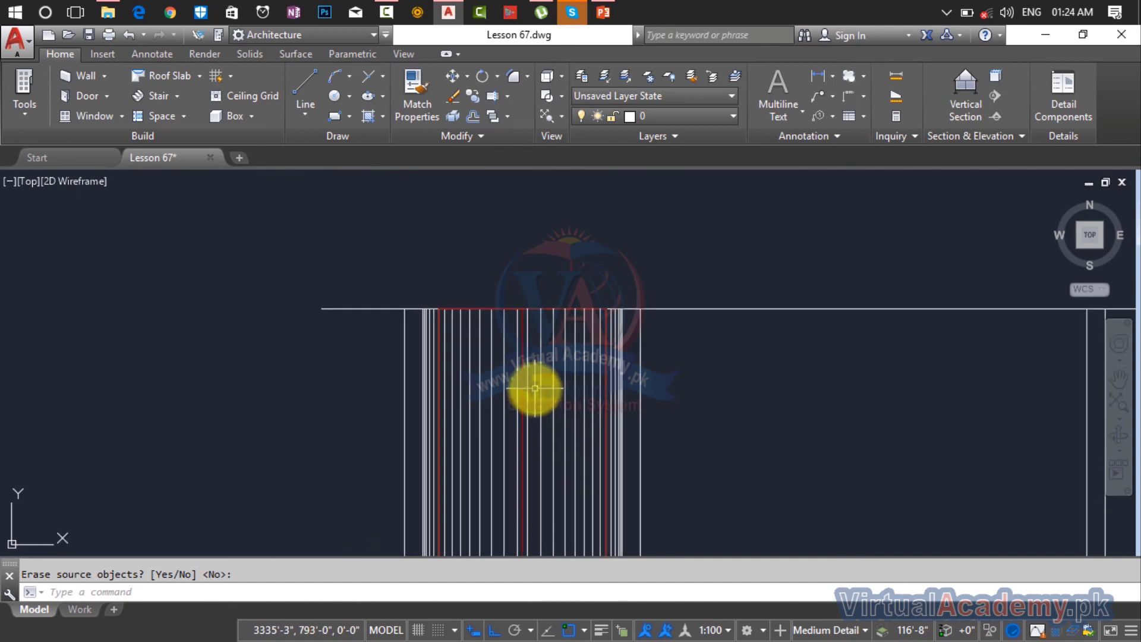
{"action": "scroll", "coordinate": [535, 388], "scroll_direction": "down", "scroll_amount": 2}
{"action": "scroll", "coordinate": [523, 472], "scroll_direction": "up", "scroll_amount": 6}
{"action": "scroll", "coordinate": [483, 401], "scroll_direction": "down", "scroll_amount": 1}
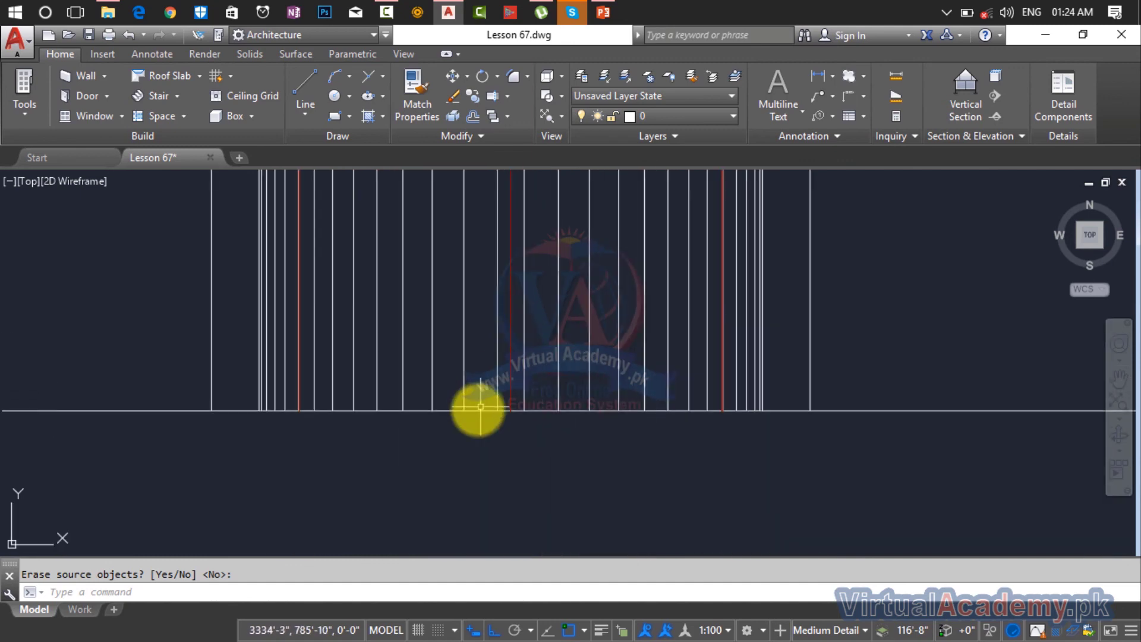
Draw a horizontal line along the window wall's base between its outer red vertical lines
{"action": "type", "text": "l"}
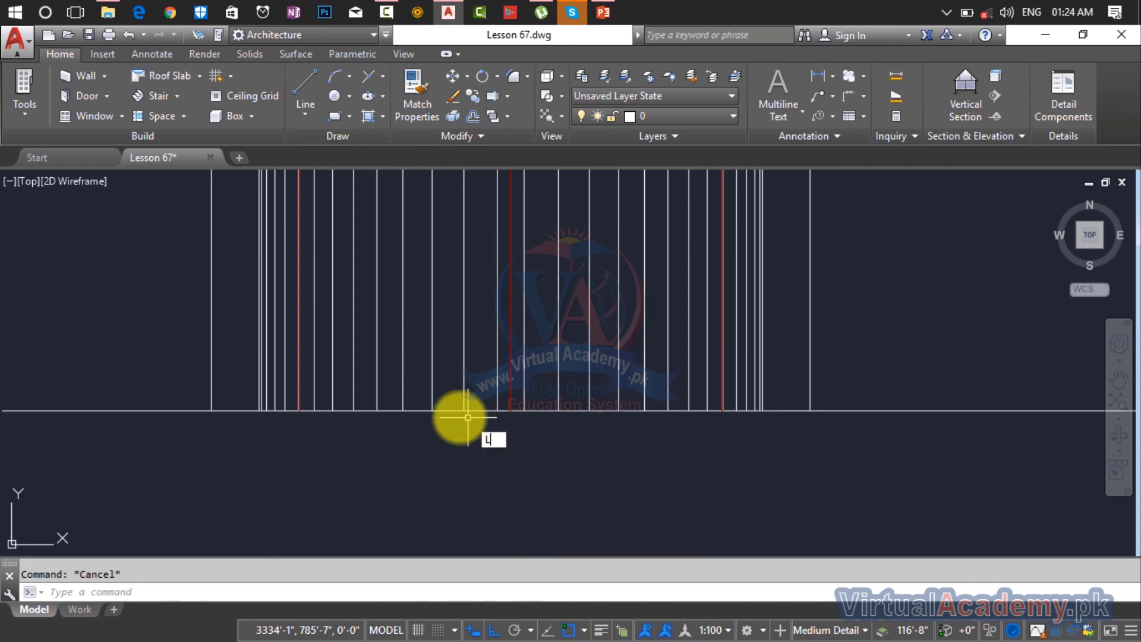
{"action": "key", "text": "Return"}
{"action": "left_click", "coordinate": [297, 410]}
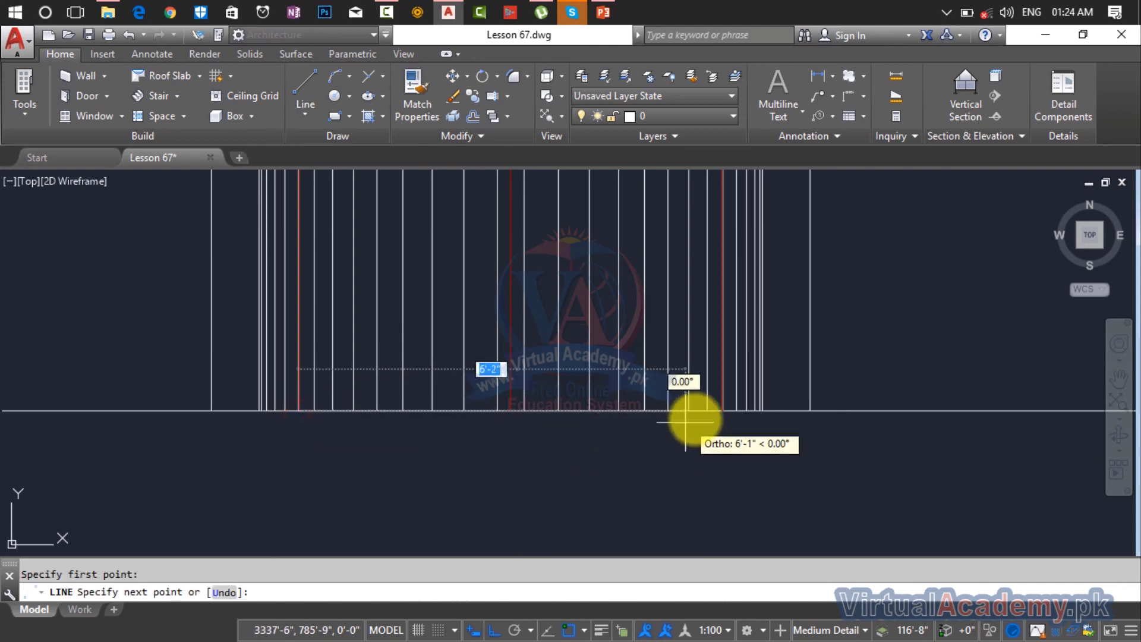
{"action": "key", "text": "Return"}
Examine how the finished elevation shows the stair window and porch columns, and locate the two round columns in the copied floor plan
{"action": "scroll", "coordinate": [337, 352], "scroll_direction": "down", "scroll_amount": 3}
{"action": "middle_click_drag", "start_coordinate": [375, 354], "coordinate": [1135, 411]}
{"action": "scroll", "coordinate": [354, 367], "scroll_direction": "down", "scroll_amount": 1}
{"action": "middle_click_drag", "start_coordinate": [440, 359], "coordinate": [922, 305]}
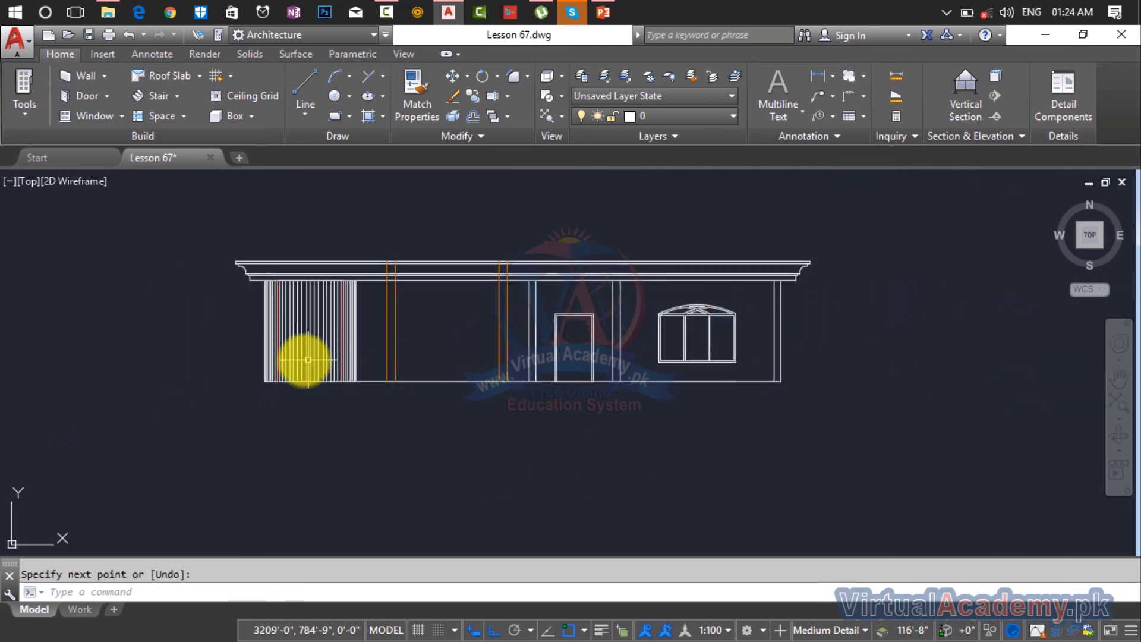
{"action": "scroll", "coordinate": [321, 313], "scroll_direction": "up", "scroll_amount": 4}
{"action": "scroll", "coordinate": [322, 312], "scroll_direction": "down", "scroll_amount": 6}
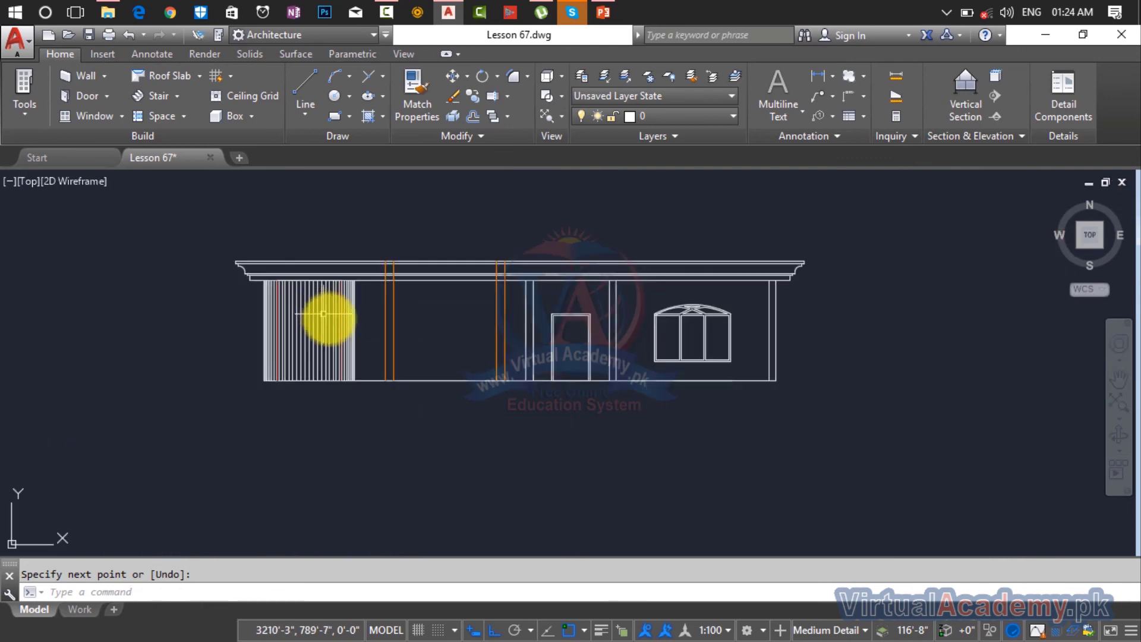
{"action": "middle_click_drag", "start_coordinate": [685, 312], "coordinate": [121, 354]}
{"action": "middle_click_drag", "start_coordinate": [774, 393], "coordinate": [164, 415]}
{"action": "scroll", "coordinate": [430, 324], "scroll_direction": "down", "scroll_amount": 2}
{"action": "middle_click_drag", "start_coordinate": [431, 325], "coordinate": [377, 382]}
{"action": "scroll", "coordinate": [421, 297], "scroll_direction": "up", "scroll_amount": 5}
Set the current drawing colour to index colour 22
{"action": "key", "text": "Escape"}
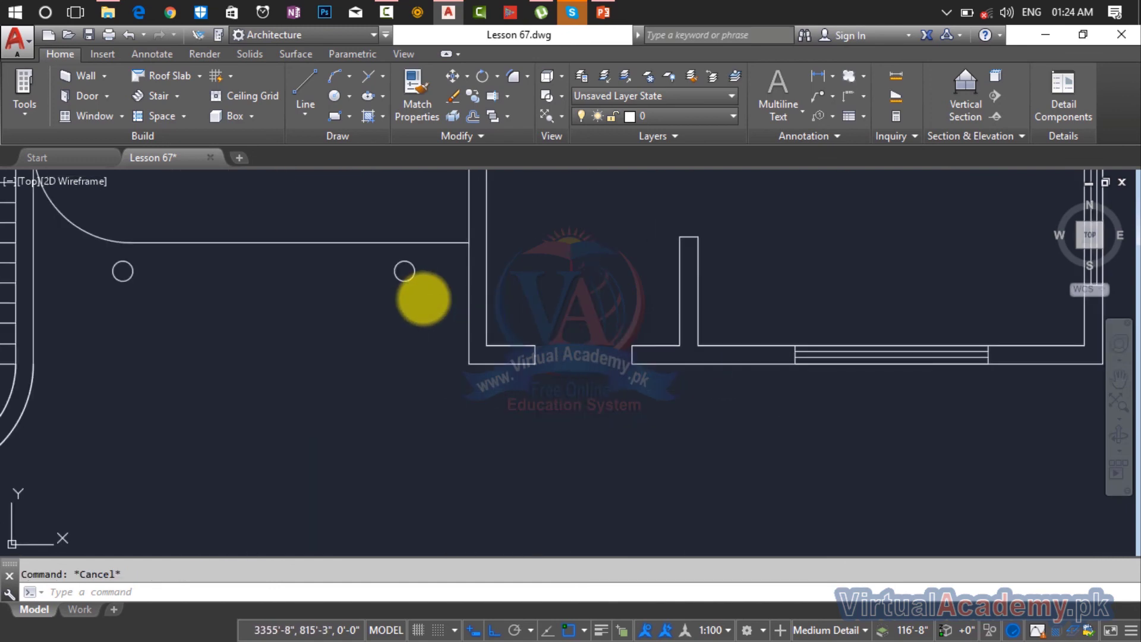
{"action": "type", "text": "xl"}
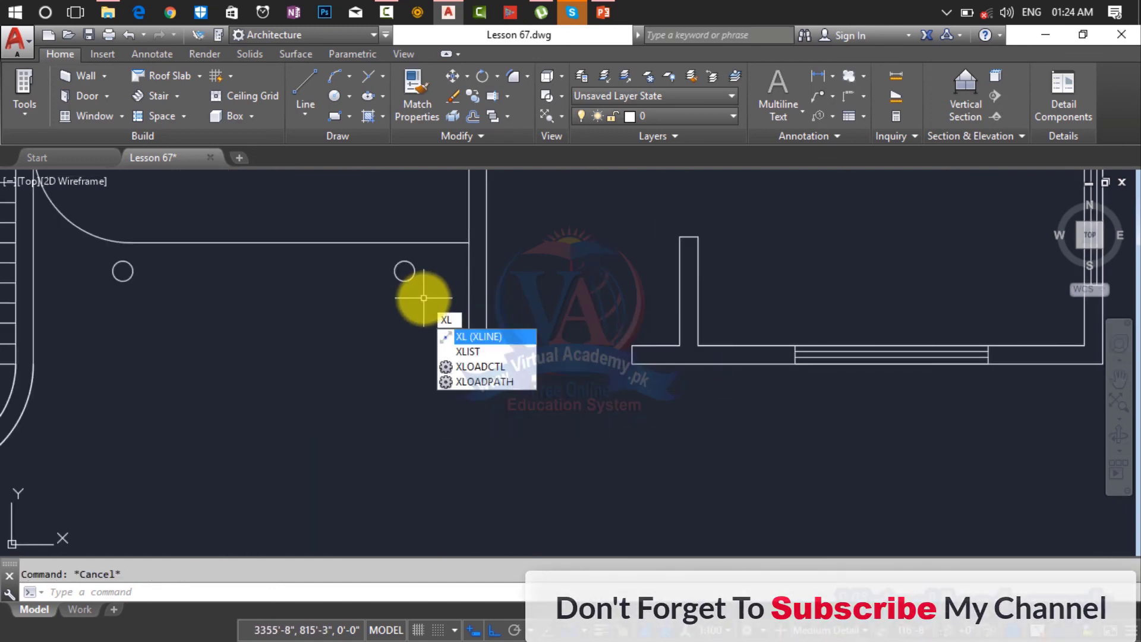
{"action": "key", "text": "Return"}
{"action": "type", "text": "col"}
{"action": "key", "text": "Return"}
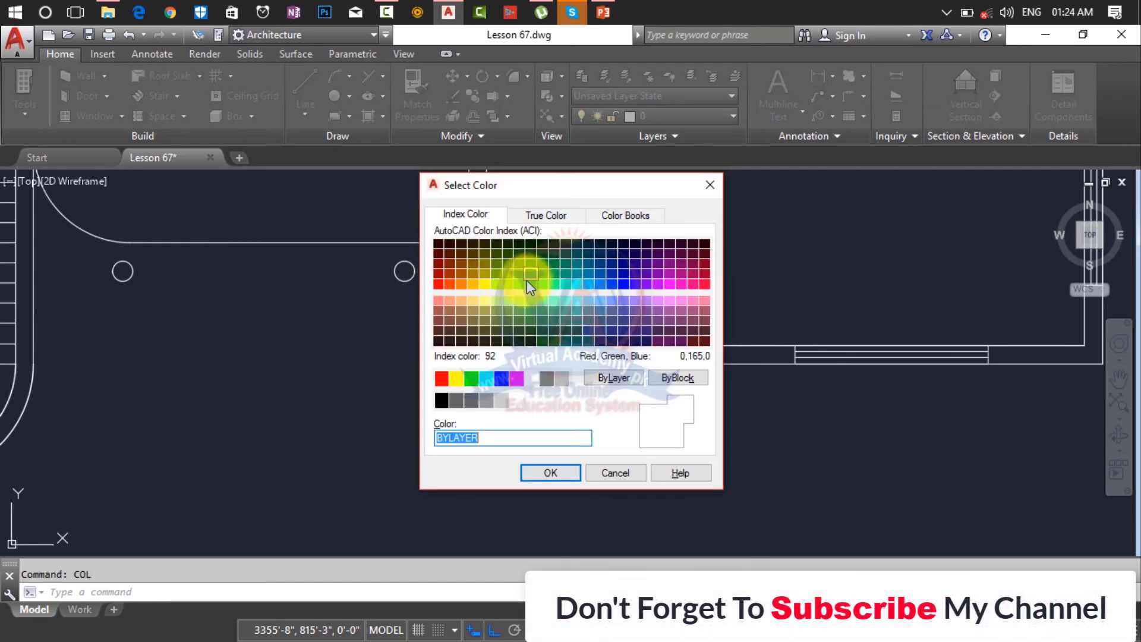
{"action": "left_click", "coordinate": [469, 271]}
{"action": "left_click", "coordinate": [447, 274]}
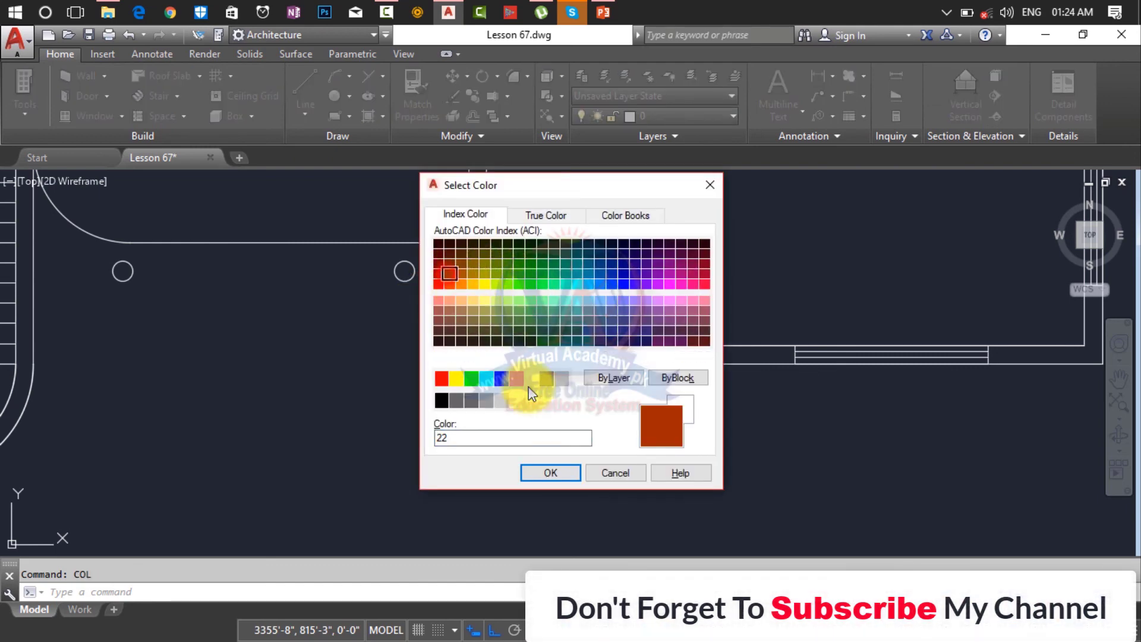
{"action": "left_click", "coordinate": [546, 473]}
Draw vertical construction lines through the outer edges on both sides of the plan's right round porch column
{"action": "type", "text": "xl"}
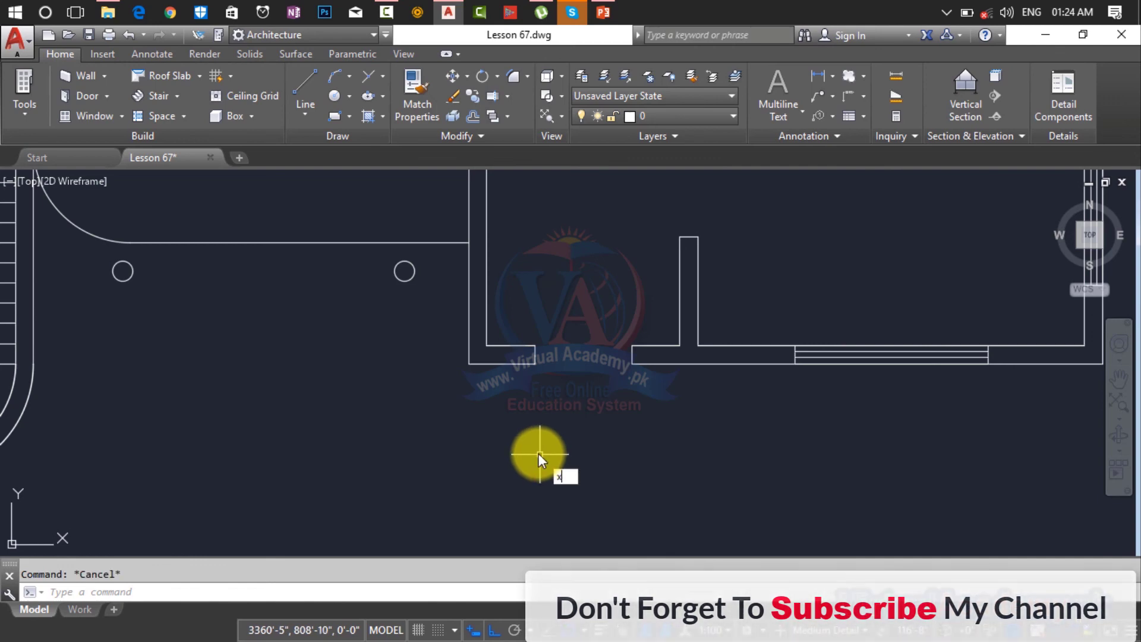
{"action": "key", "text": "Return"}
{"action": "left_click", "coordinate": [403, 271]}
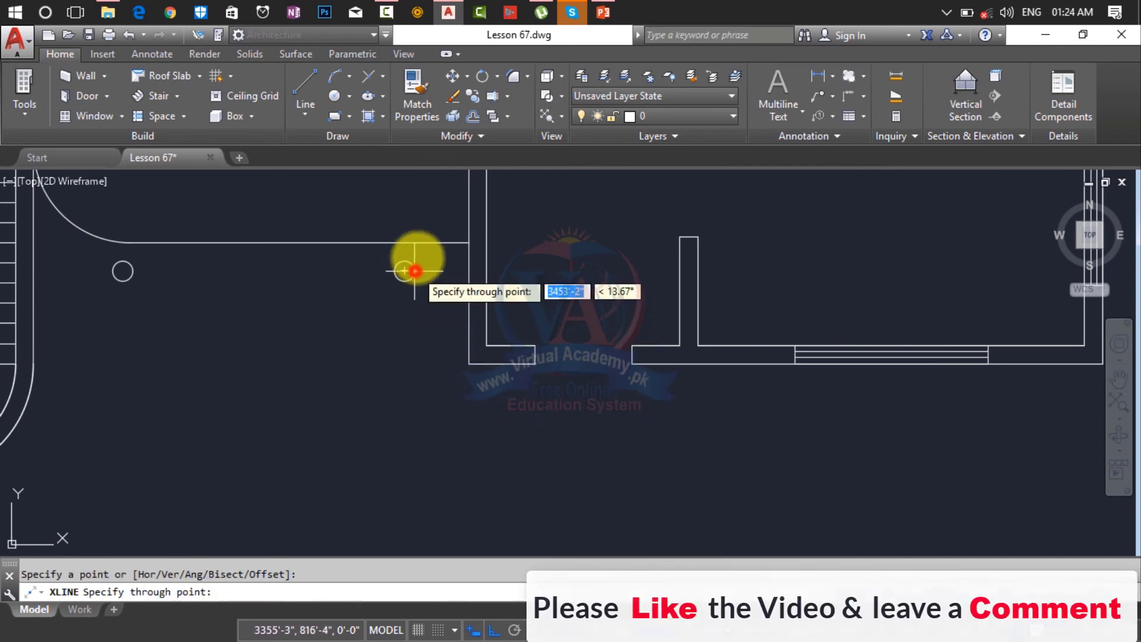
{"action": "left_click", "coordinate": [422, 216]}
{"action": "key", "text": "Return"}
{"action": "key", "text": "Return"}
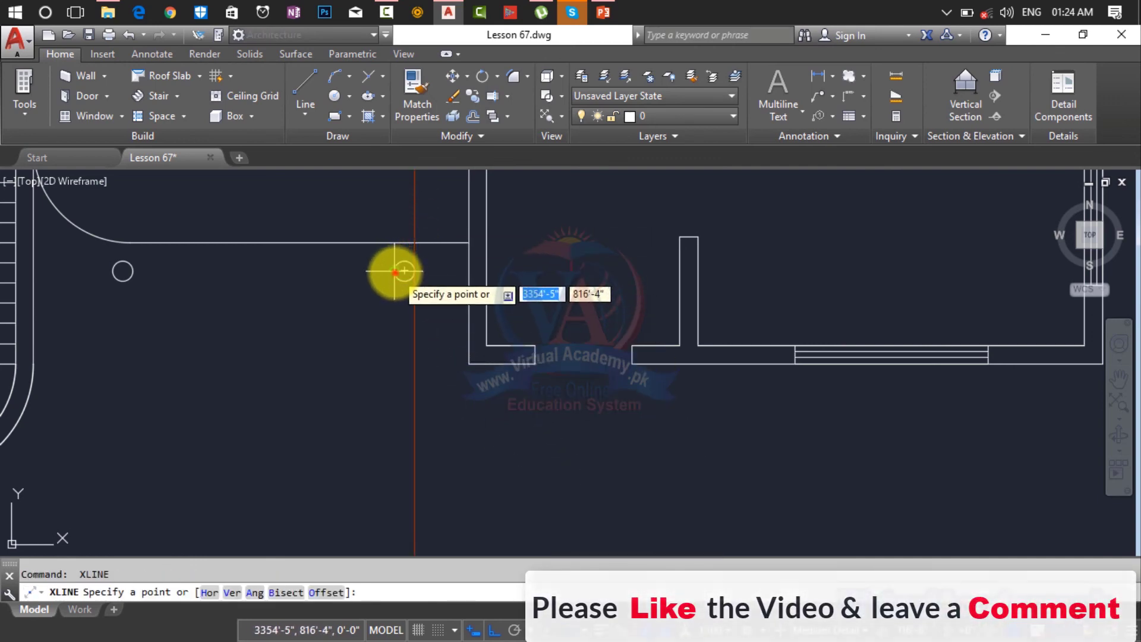
{"action": "left_click", "coordinate": [395, 272]}
{"action": "left_click", "coordinate": [395, 217]}
{"action": "key", "text": "Return"}
Draw vertical construction lines through both side edges of the plan's left round porch column
{"action": "key", "text": "Return"}
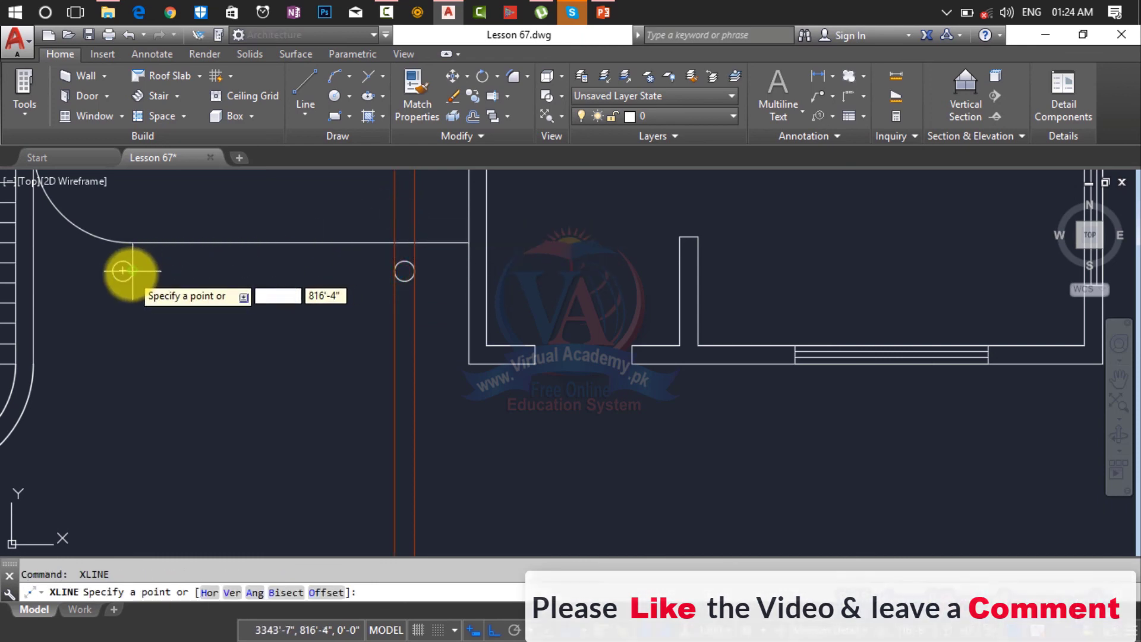
{"action": "left_click", "coordinate": [131, 271]}
{"action": "left_click", "coordinate": [143, 215]}
{"action": "key", "text": "Return"}
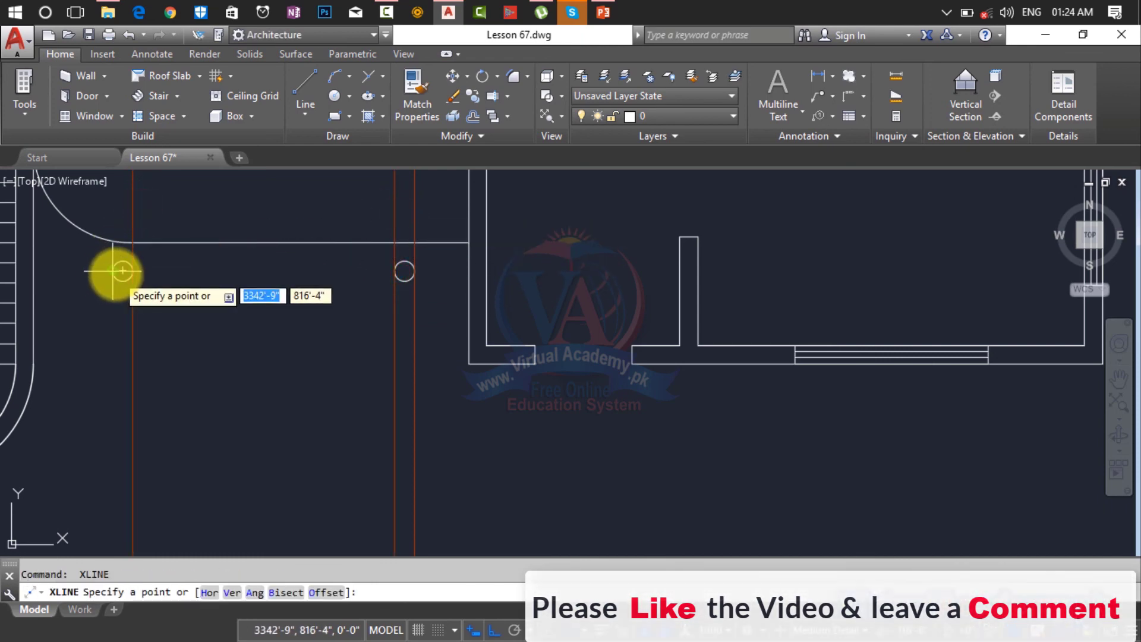
{"action": "left_click", "coordinate": [113, 271]}
{"action": "key", "text": "Escape"}
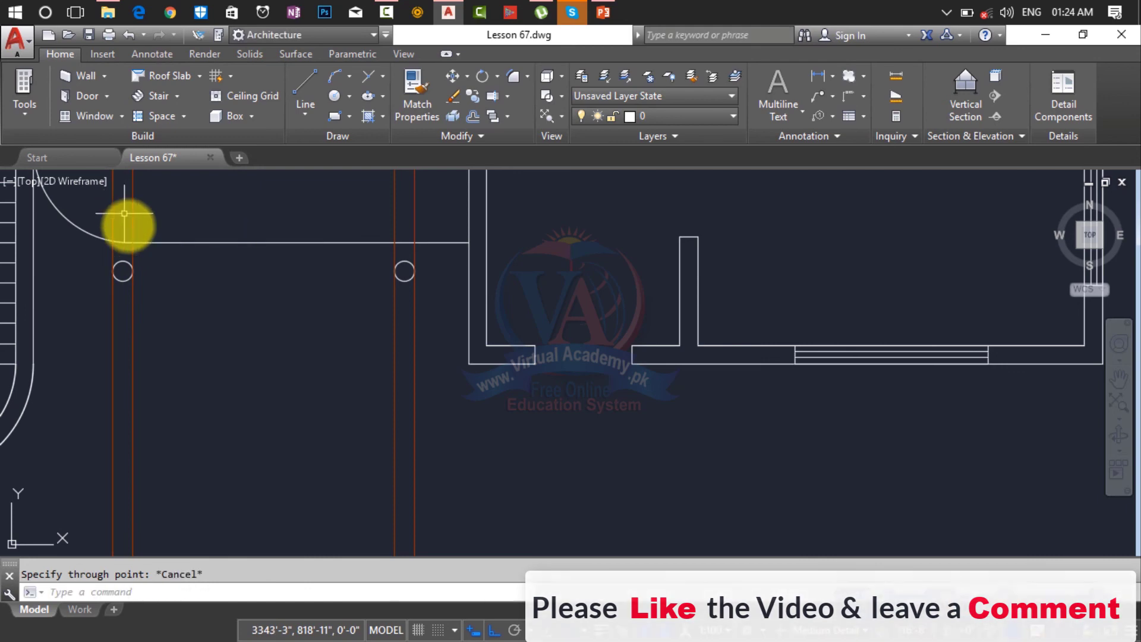
Trim the four column construction lines between the floor plan and elevation, and delete their remaining upper parts across the plan
{"action": "scroll", "coordinate": [211, 333], "scroll_direction": "down", "scroll_amount": 5}
{"action": "key", "text": "Escape"}
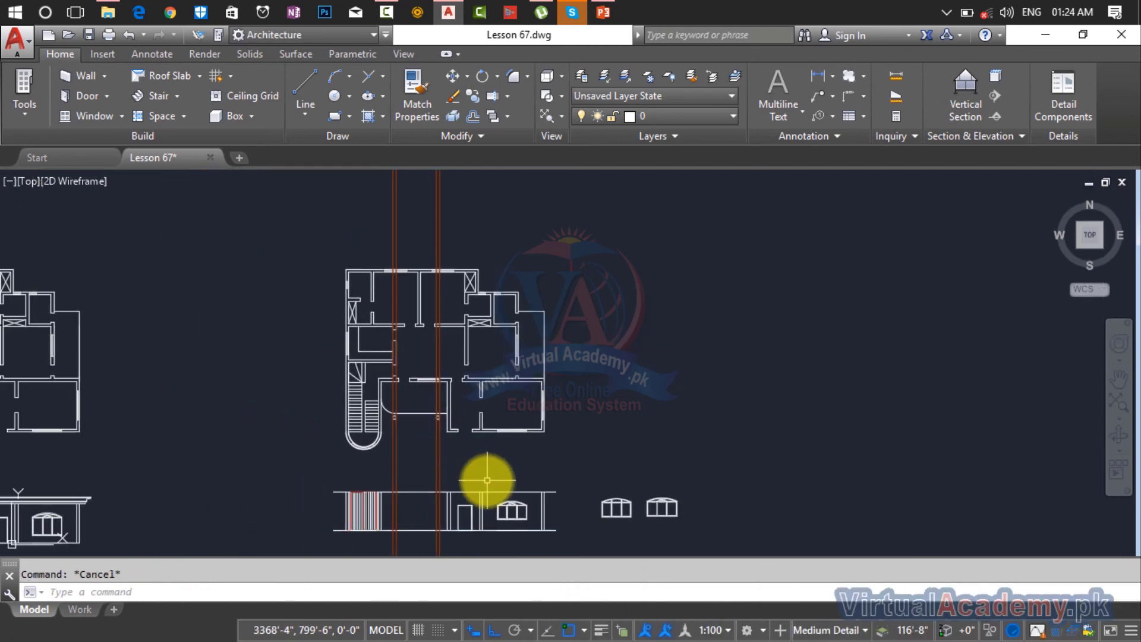
{"action": "key", "text": "Return"}
{"action": "key", "text": "Return"}
{"action": "left_click", "coordinate": [482, 469]}
{"action": "left_click", "coordinate": [347, 466]}
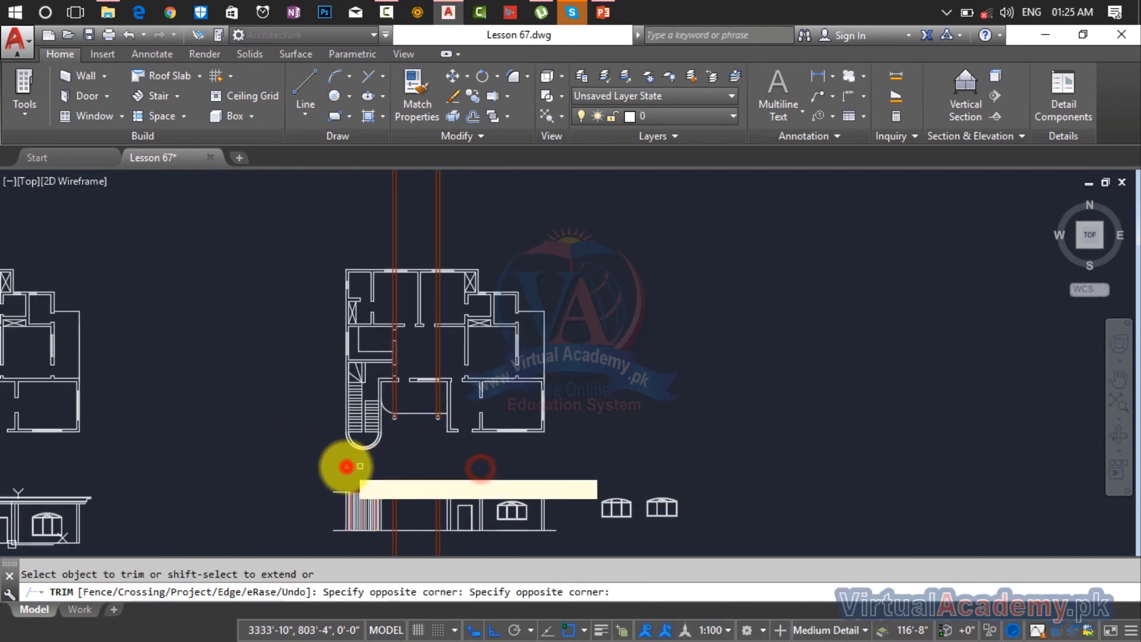
{"action": "key", "text": "Escape"}
{"action": "left_click", "coordinate": [490, 211]}
{"action": "left_click", "coordinate": [339, 220]}
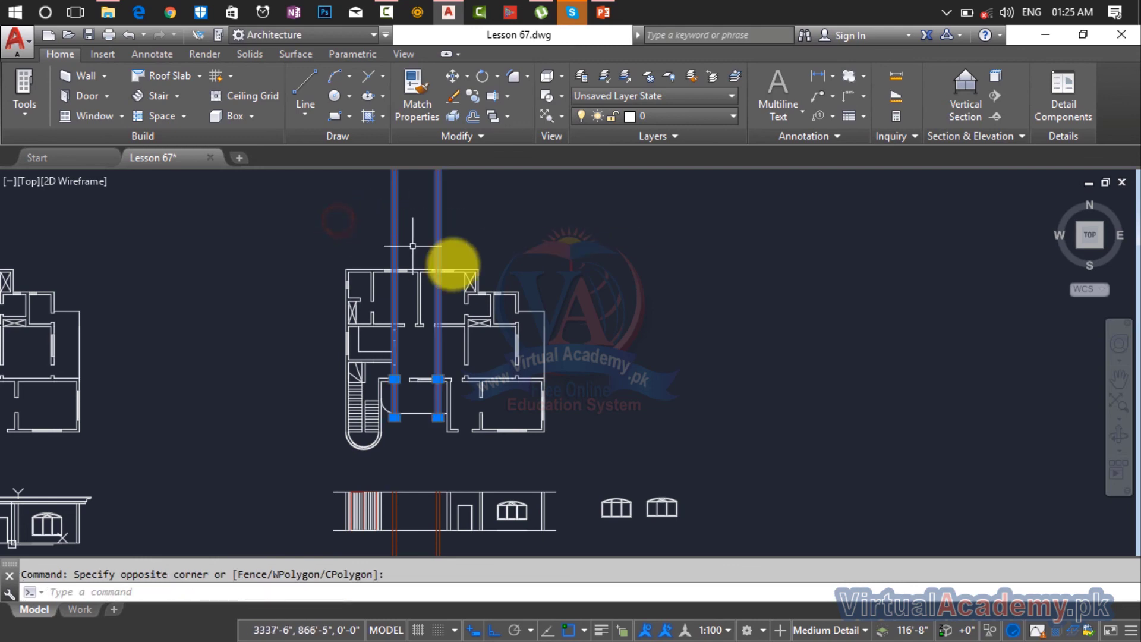
{"action": "key", "text": "Delete"}
Try to trim the lower ends of the four column construction lines far below the elevation
{"action": "middle_click_drag", "start_coordinate": [541, 326], "coordinate": [581, 168]}
{"action": "scroll", "coordinate": [541, 306], "scroll_direction": "up", "scroll_amount": 4}
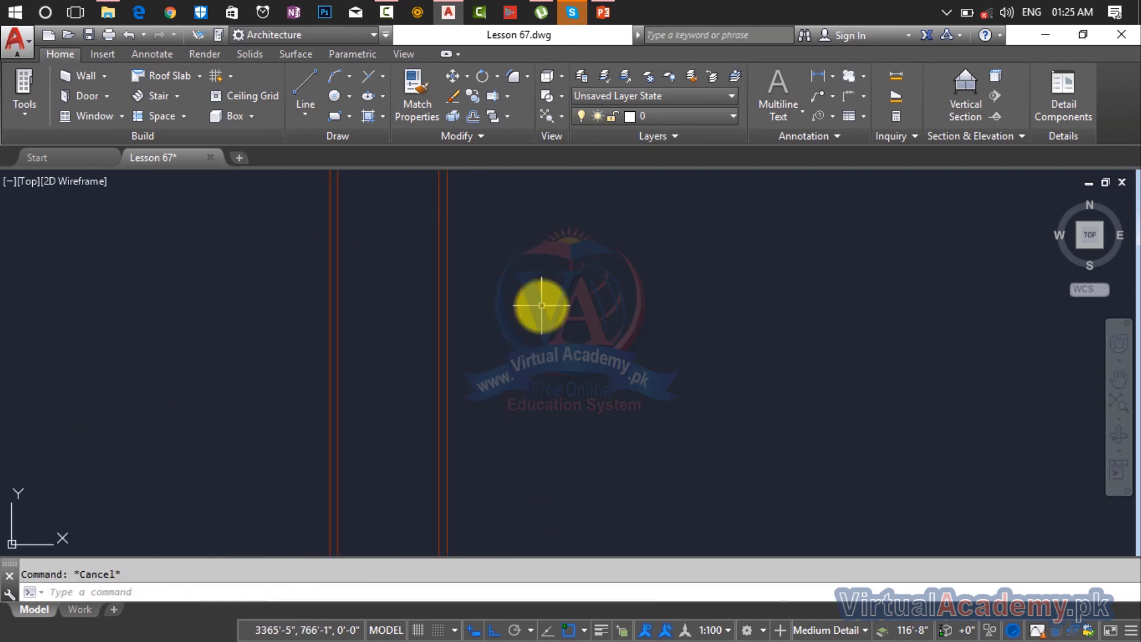
{"action": "key", "text": "Return"}
{"action": "key", "text": "Return"}
{"action": "left_click", "coordinate": [550, 291]}
{"action": "left_click", "coordinate": [184, 369]}
{"action": "left_click", "coordinate": [533, 327]}
{"action": "left_click", "coordinate": [343, 410]}
{"action": "key", "text": "Return"}
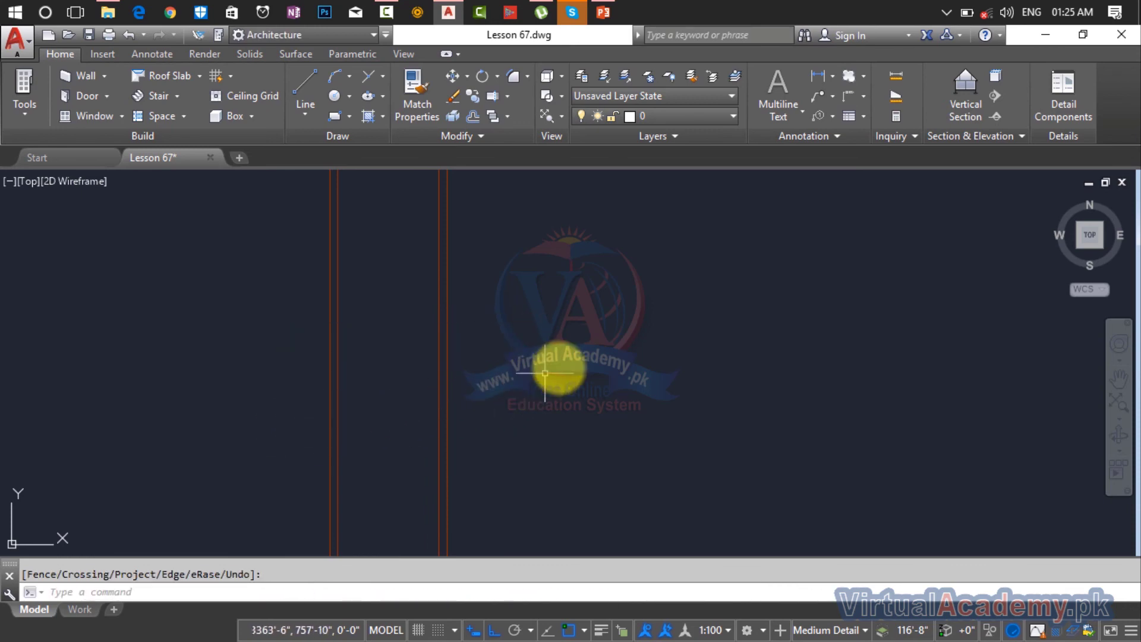
{"action": "type", "text": "tr"}
{"action": "key", "text": "Return"}
{"action": "key", "text": "Return"}
{"action": "left_click", "coordinate": [570, 329]}
{"action": "left_click", "coordinate": [344, 400]}
{"action": "left_click", "coordinate": [445, 343]}
{"action": "key", "text": "Escape"}
{"action": "scroll", "coordinate": [445, 350], "scroll_direction": "up", "scroll_amount": 5}
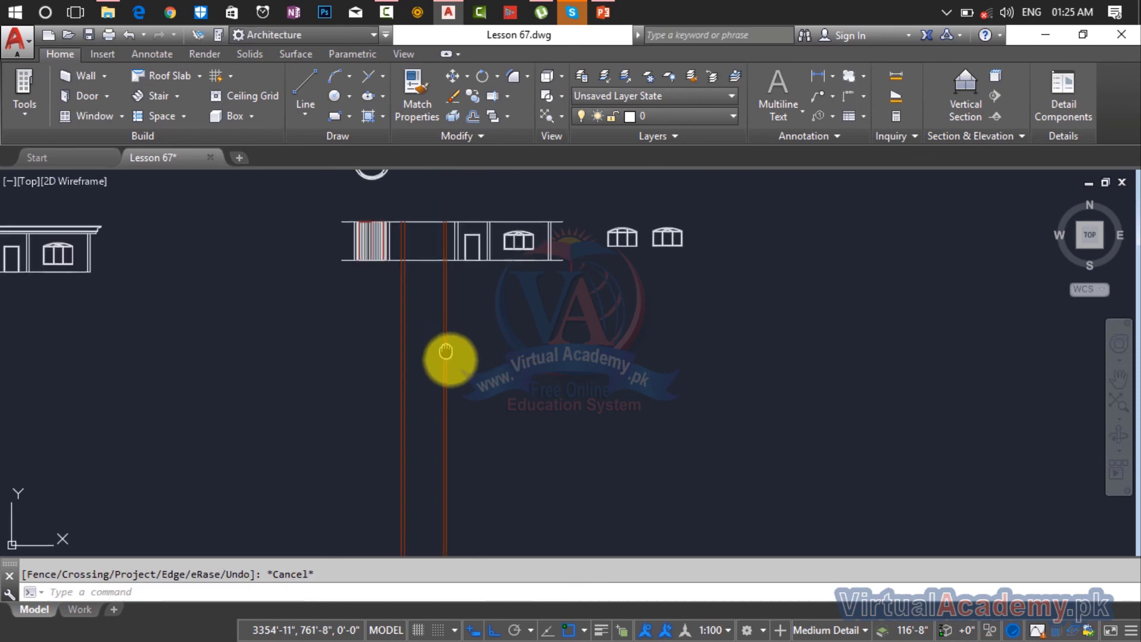
{"action": "scroll", "coordinate": [446, 284], "scroll_direction": "up", "scroll_amount": 3}
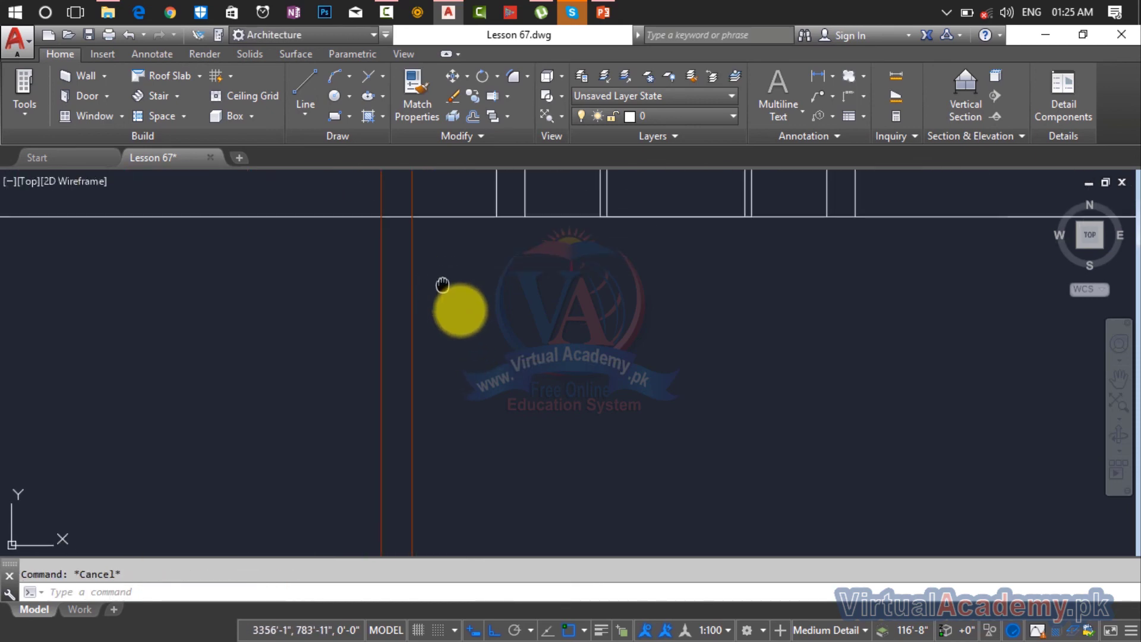
{"action": "type", "text": "tr"}
{"action": "key", "text": "Return"}
{"action": "left_click", "coordinate": [497, 331]}
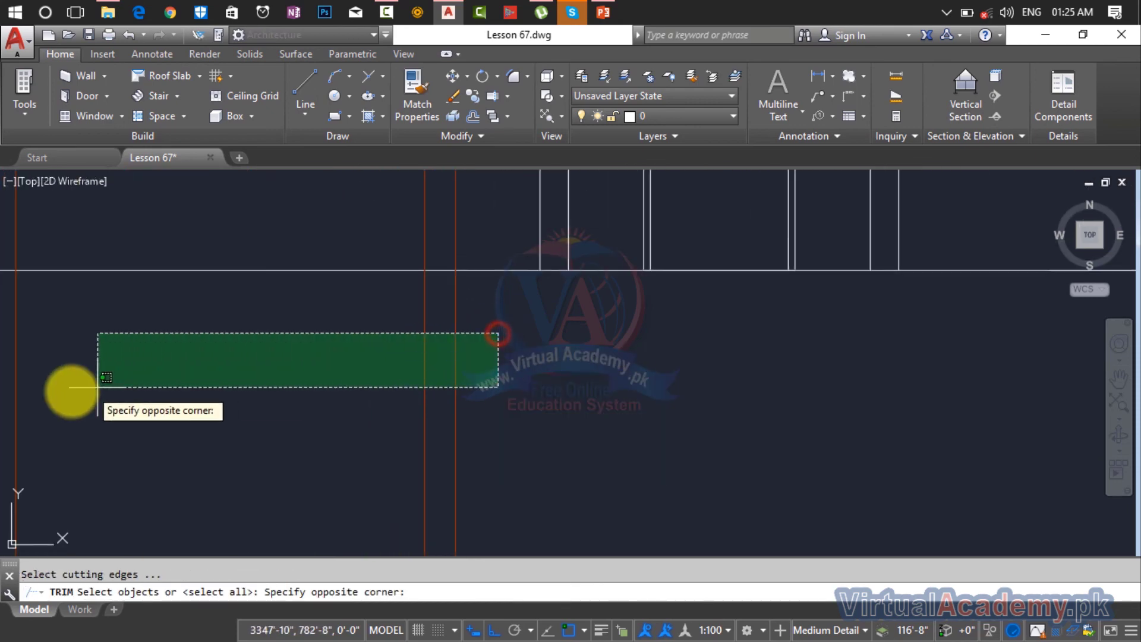
{"action": "middle_click_drag", "start_coordinate": [71, 391], "coordinate": [467, 379]}
{"action": "left_click", "coordinate": [469, 379]}
{"action": "scroll", "coordinate": [362, 387], "scroll_direction": "down", "scroll_amount": 4}
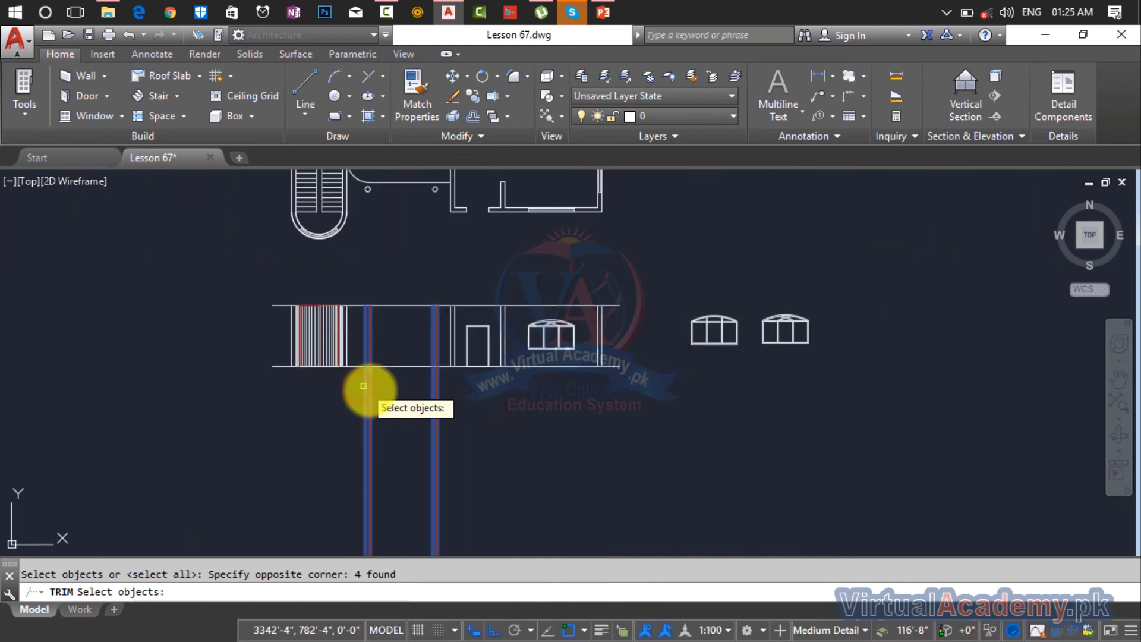
{"action": "key", "text": "Escape"}
{"action": "left_click", "coordinate": [280, 448]}
{"action": "key", "text": "Escape"}
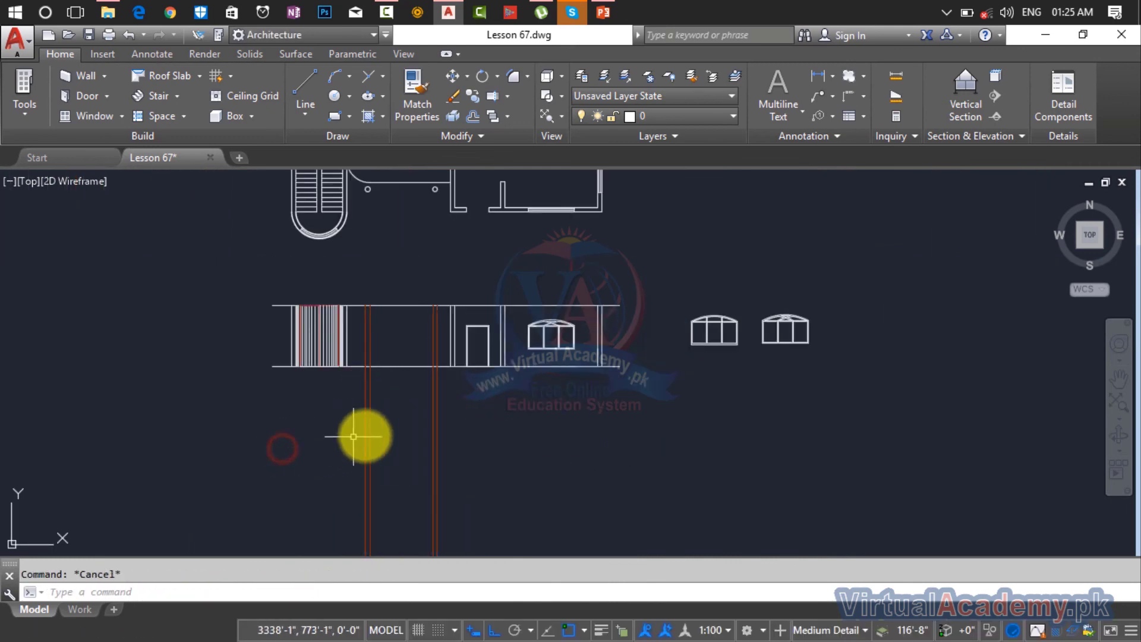
Trim off the parts of the four red porch column lines that extend below the elevation's ground line
{"action": "scroll", "coordinate": [441, 440], "scroll_direction": "up", "scroll_amount": 5}
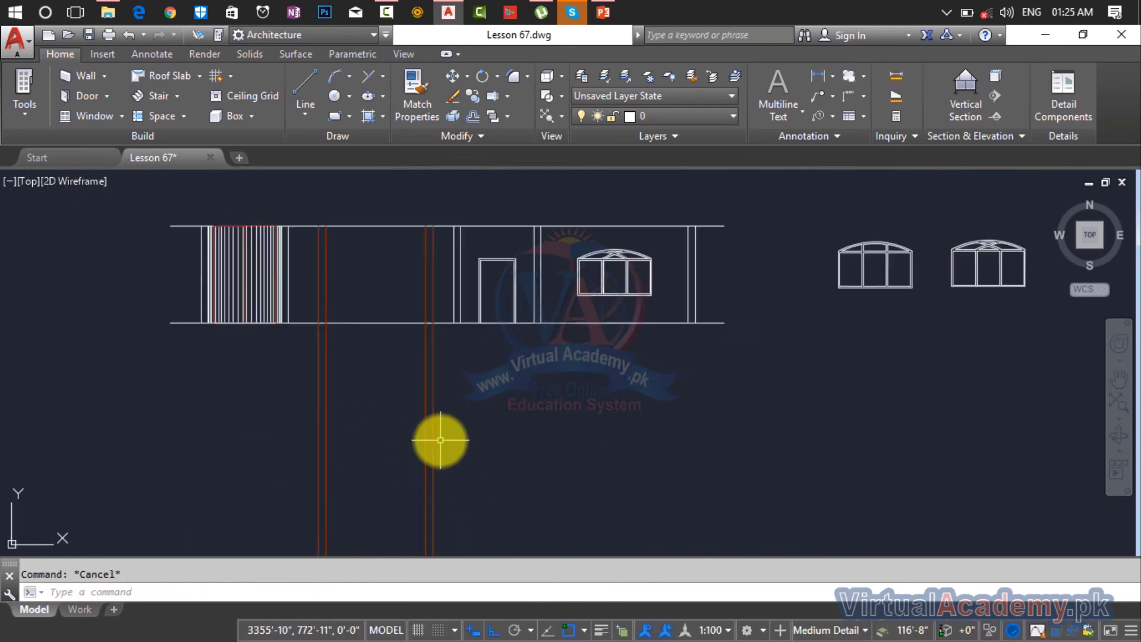
{"action": "key", "text": "Return"}
{"action": "left_click", "coordinate": [457, 416]}
{"action": "left_click", "coordinate": [373, 453]}
{"action": "scroll", "coordinate": [433, 412], "scroll_direction": "down", "scroll_amount": 3}
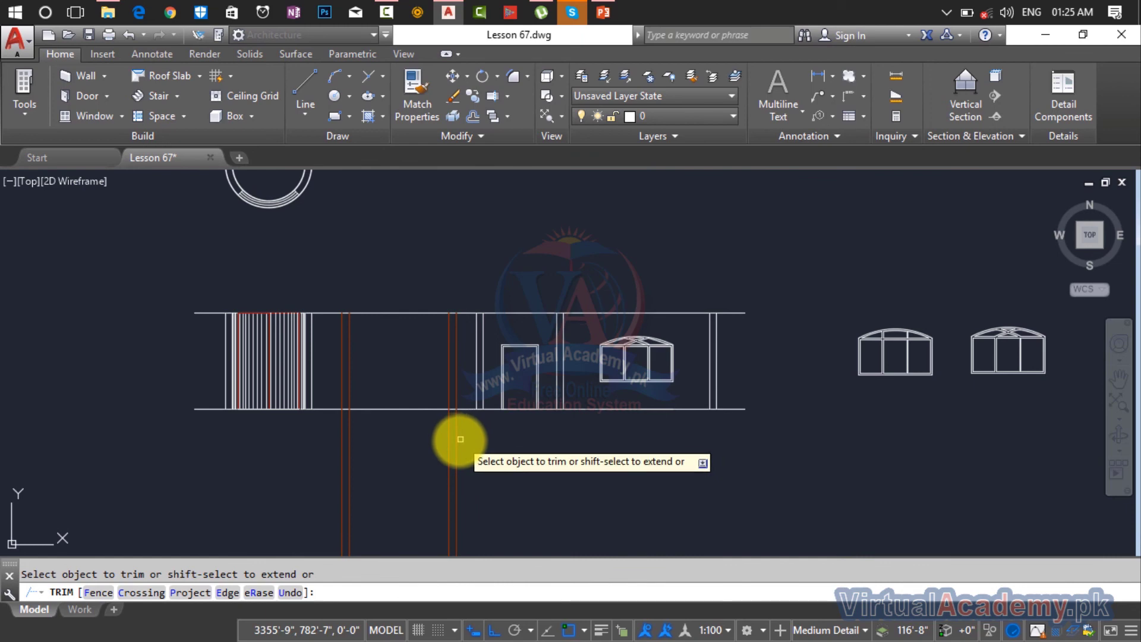
{"action": "left_click", "coordinate": [454, 442]}
{"action": "left_click", "coordinate": [280, 458]}
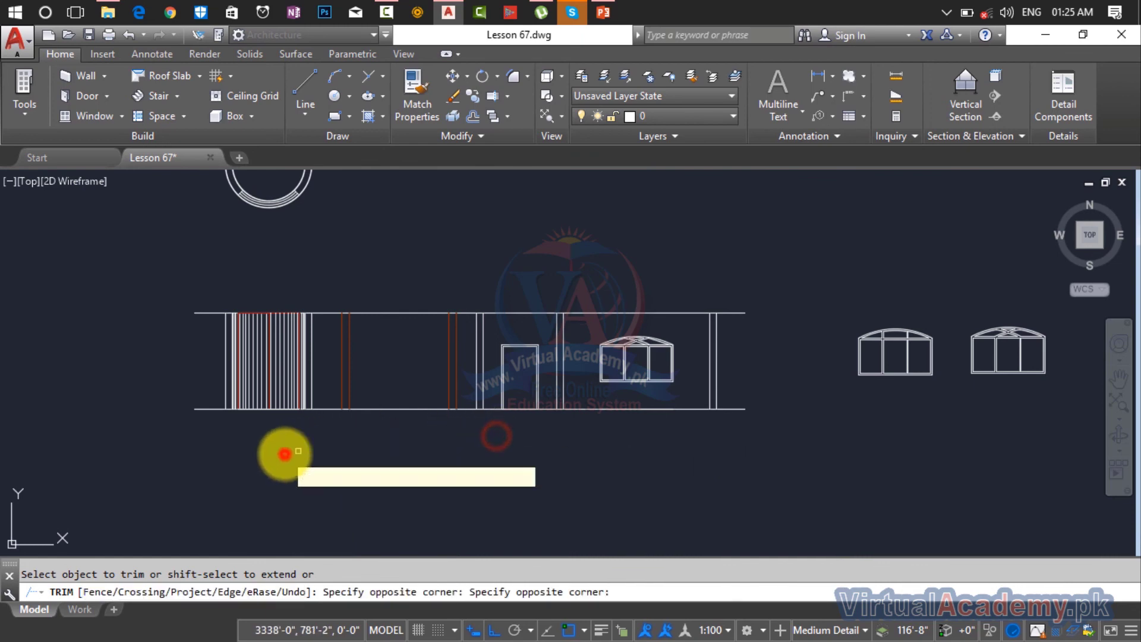
{"action": "key", "text": "Escape"}
{"action": "scroll", "coordinate": [356, 450], "scroll_direction": "down", "scroll_amount": 8}
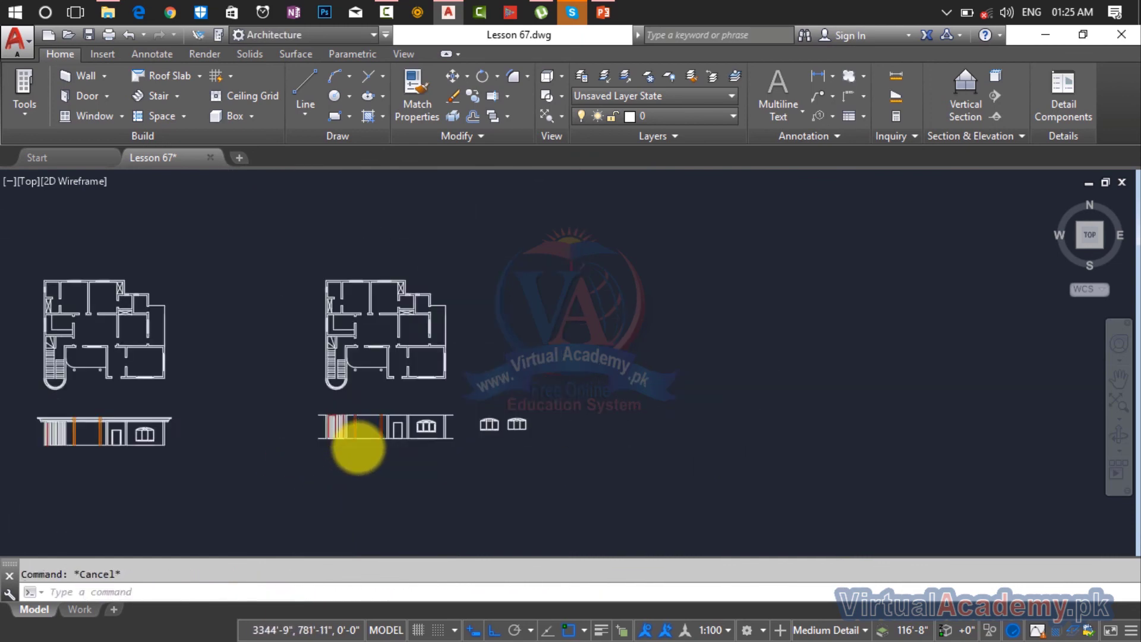
{"action": "scroll", "coordinate": [581, 400], "scroll_direction": "up", "scroll_amount": 8}
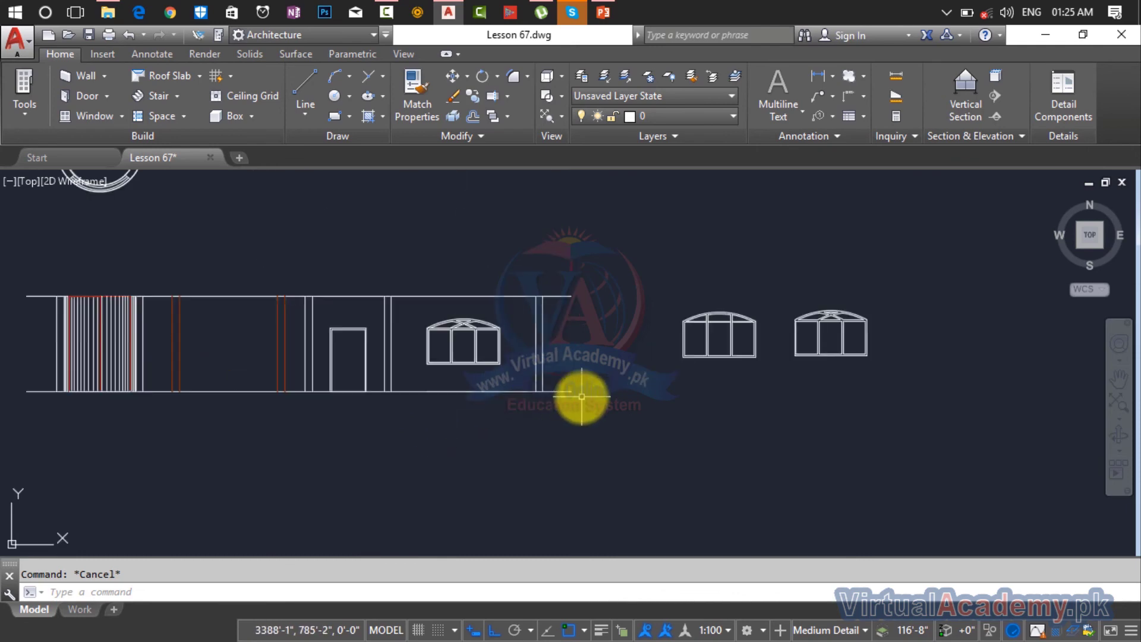
{"action": "scroll", "coordinate": [469, 402], "scroll_direction": "down", "scroll_amount": 2}
{"action": "scroll", "coordinate": [469, 399], "scroll_direction": "down", "scroll_amount": 1}
{"action": "middle_click_drag", "start_coordinate": [469, 399], "coordinate": [710, 357]}
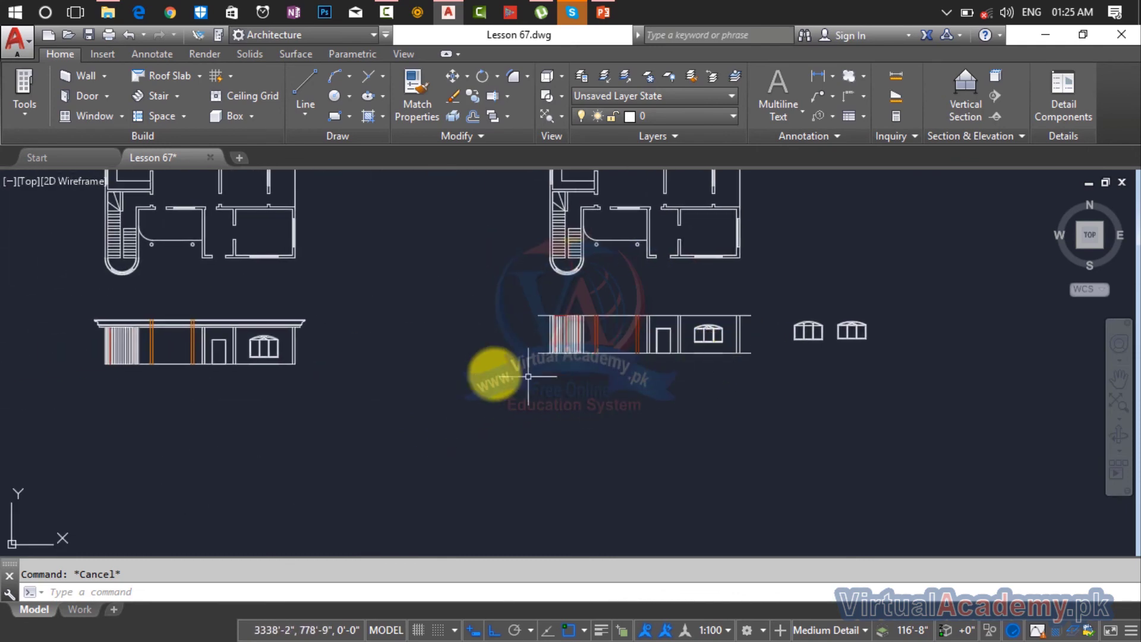